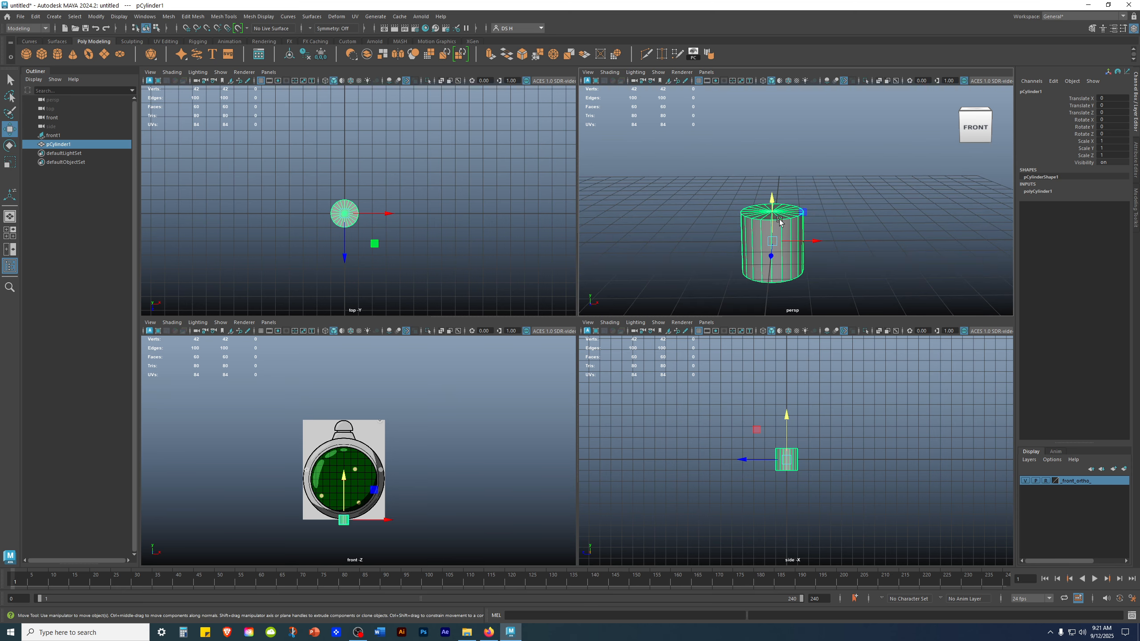
- Rotate the cylinder 90 degrees around X so its round cap faces the front
{"action": "left_click_drag", "start_coordinate": [780, 221], "coordinate": [836, 198], "text": "alt"}
{"action": "scroll", "coordinate": [836, 198], "scroll_direction": "down", "scroll_amount": 3}
{"action": "middle_click_drag", "start_coordinate": [817, 211], "coordinate": [847, 221], "text": "alt"}
{"action": "left_click", "coordinate": [1046, 193]}
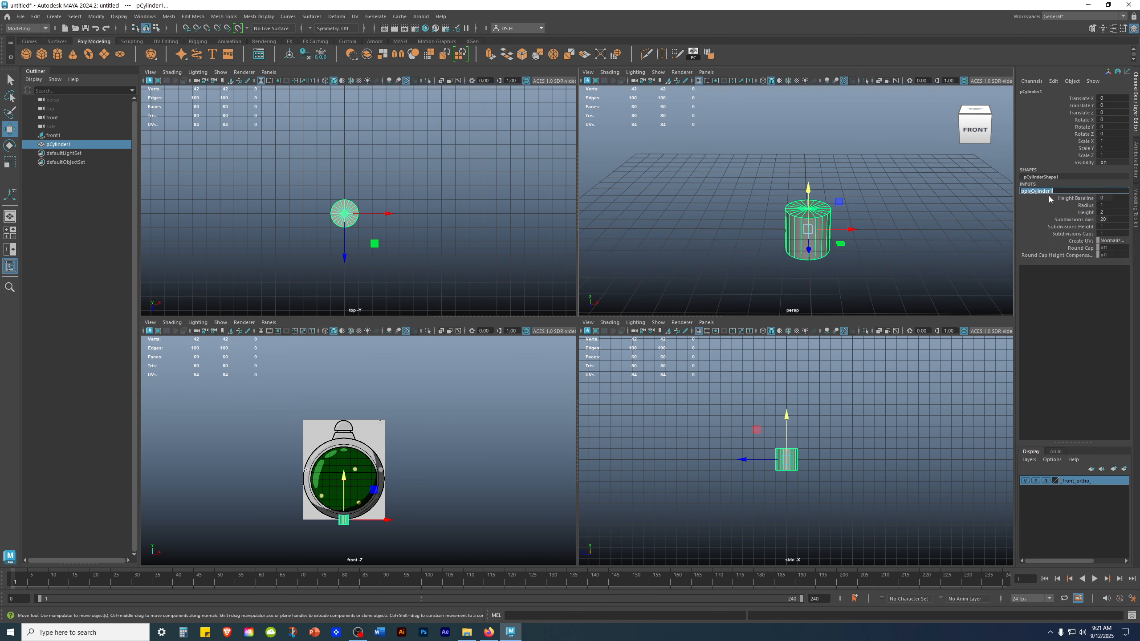
{"action": "scroll", "coordinate": [862, 243], "scroll_direction": "up", "scroll_amount": 3}
{"action": "left_click_drag", "start_coordinate": [862, 243], "coordinate": [926, 183], "text": "alt"}
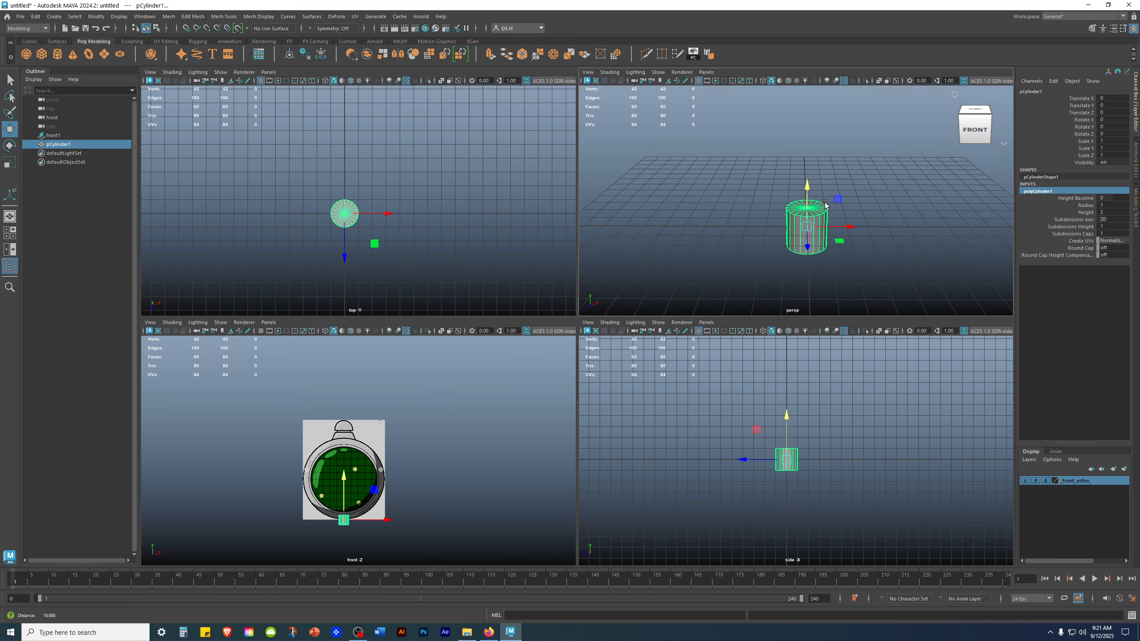
{"action": "key", "text": "e"}
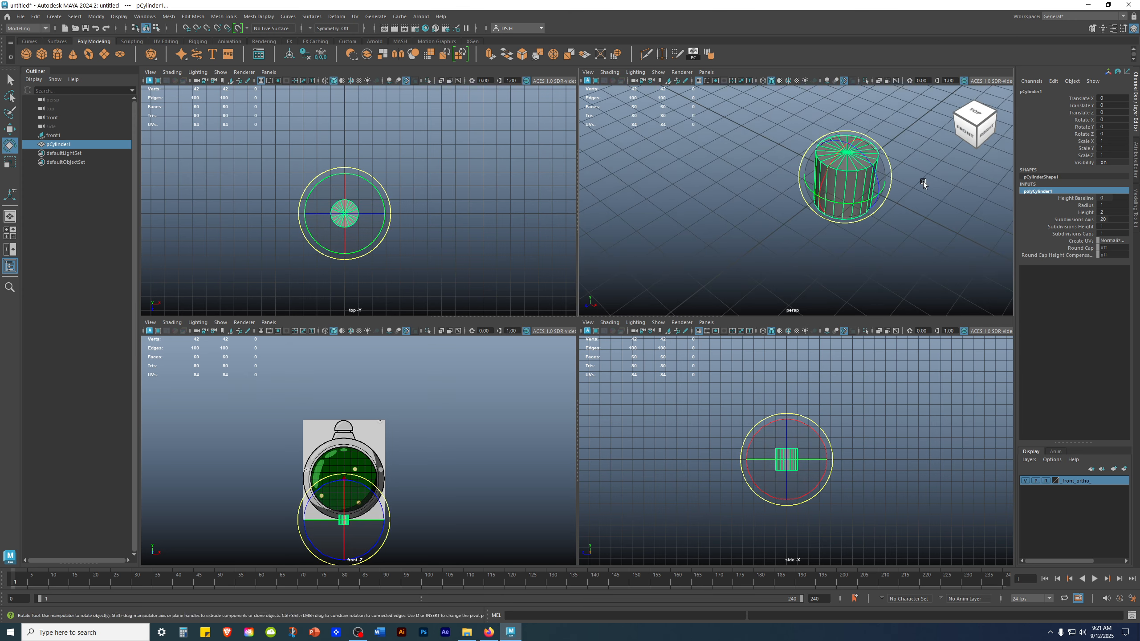
{"action": "key", "text": "space"}
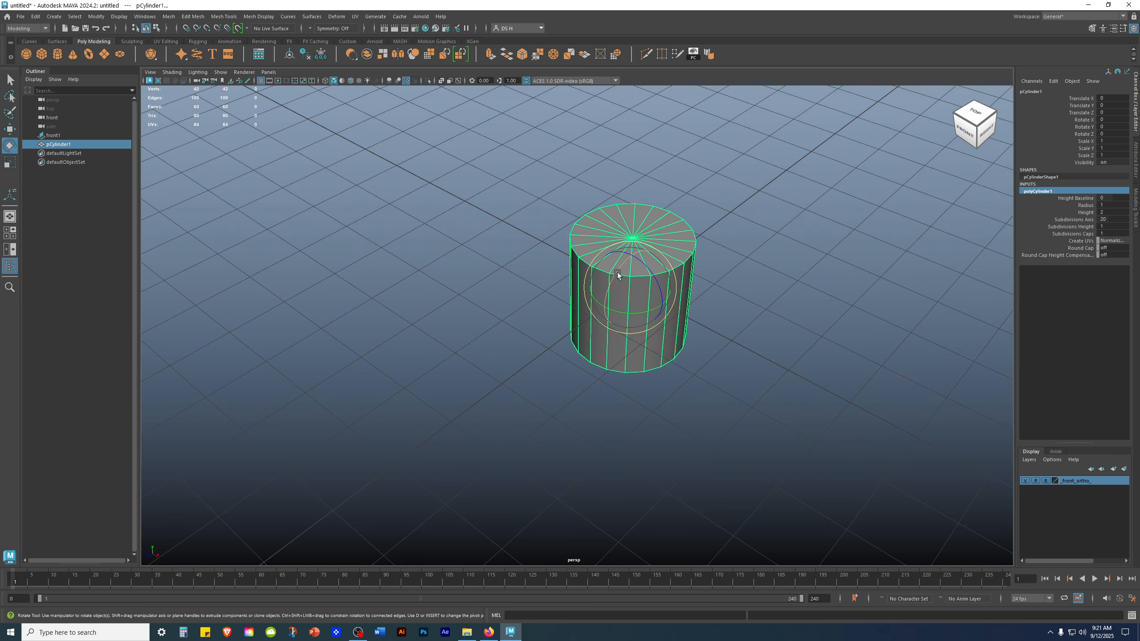
{"action": "left_click_drag", "start_coordinate": [767, 282], "coordinate": [589, 328], "text": "alt"}
{"action": "double_click", "coordinate": [1109, 119]}
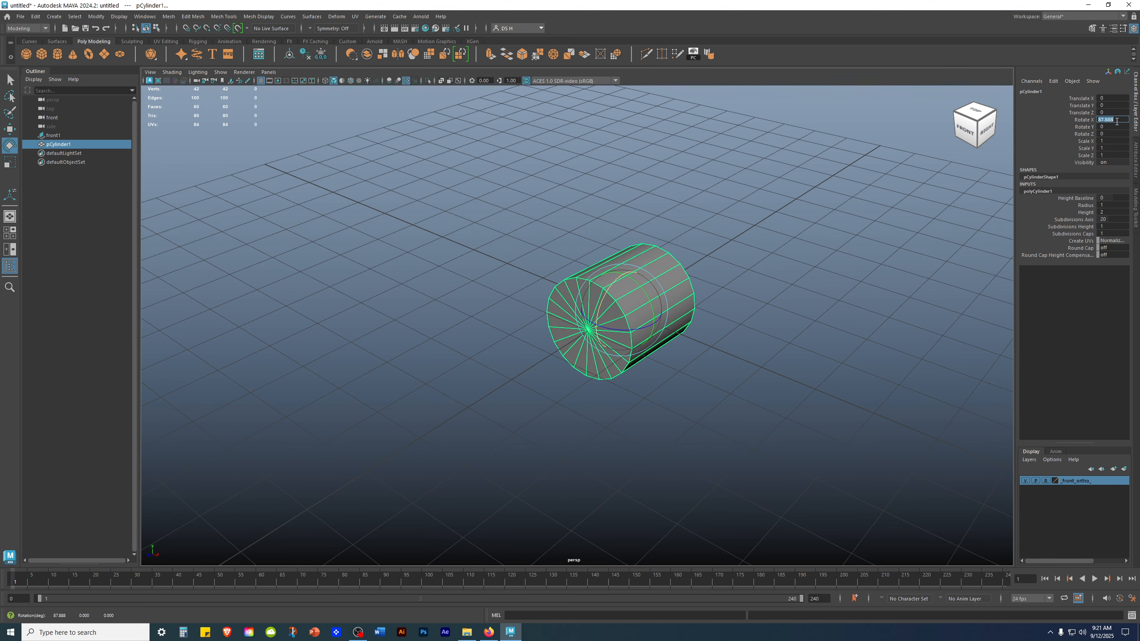
{"action": "type", "text": "90"}
{"action": "key", "text": "Return"}
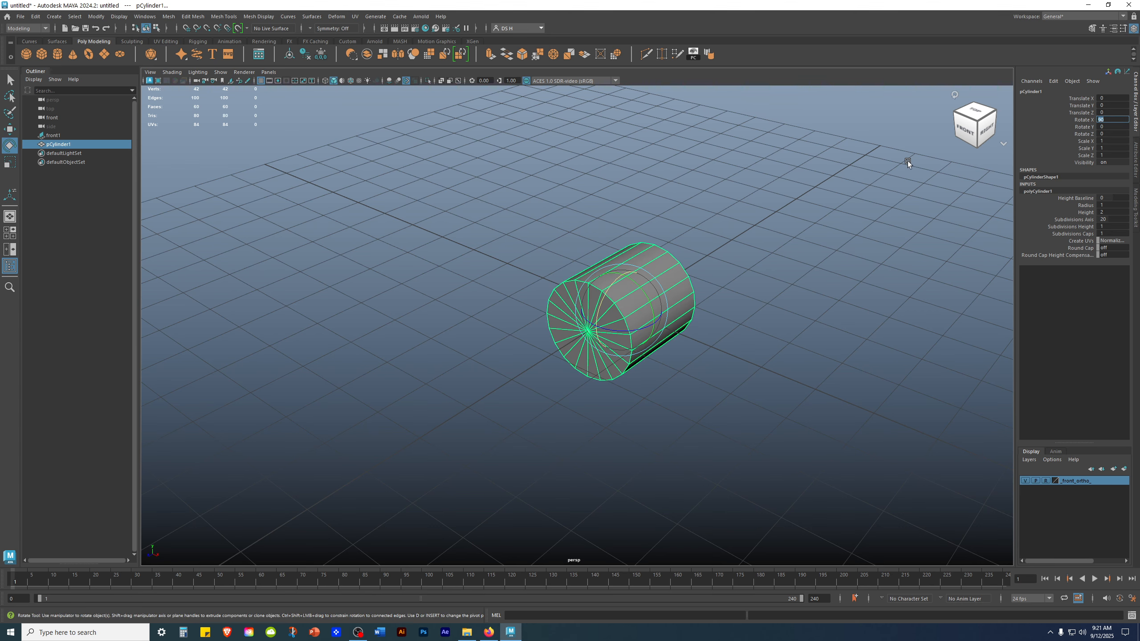
- Move the cylinder up to the centre of the green screen in the front reference, at about 8.19 in Translate Y
{"action": "left_click_drag", "start_coordinate": [947, 206], "coordinate": [710, 269], "text": "alt"}
{"action": "key", "text": "space"}
{"action": "key", "text": "space"}
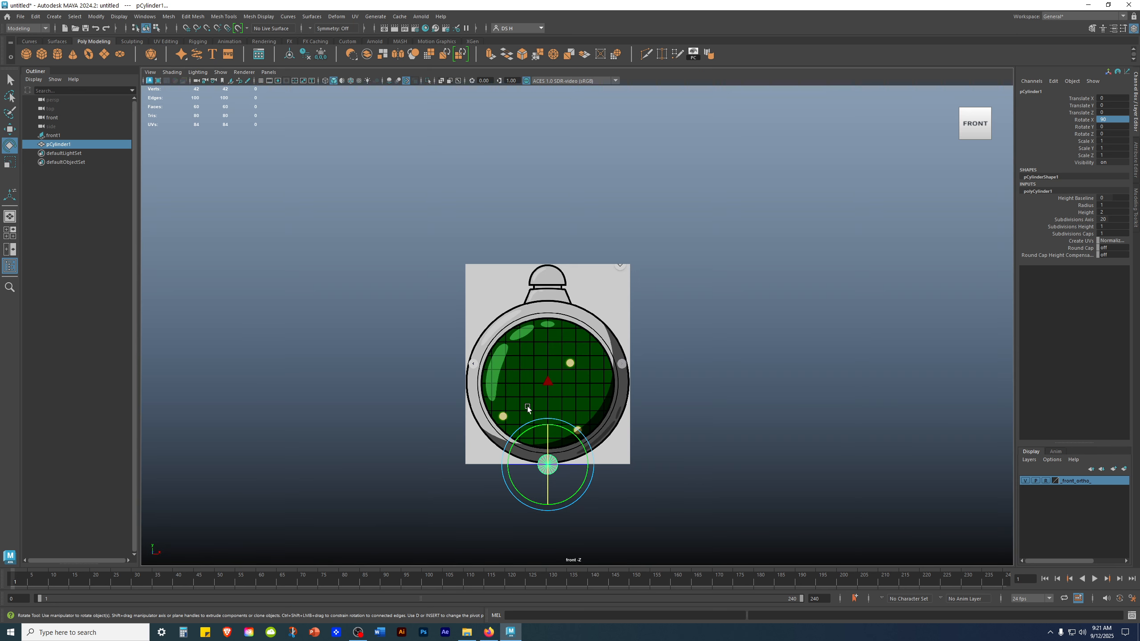
{"action": "scroll", "coordinate": [695, 420], "scroll_direction": "up", "scroll_amount": 3}
{"action": "key", "text": "w"}
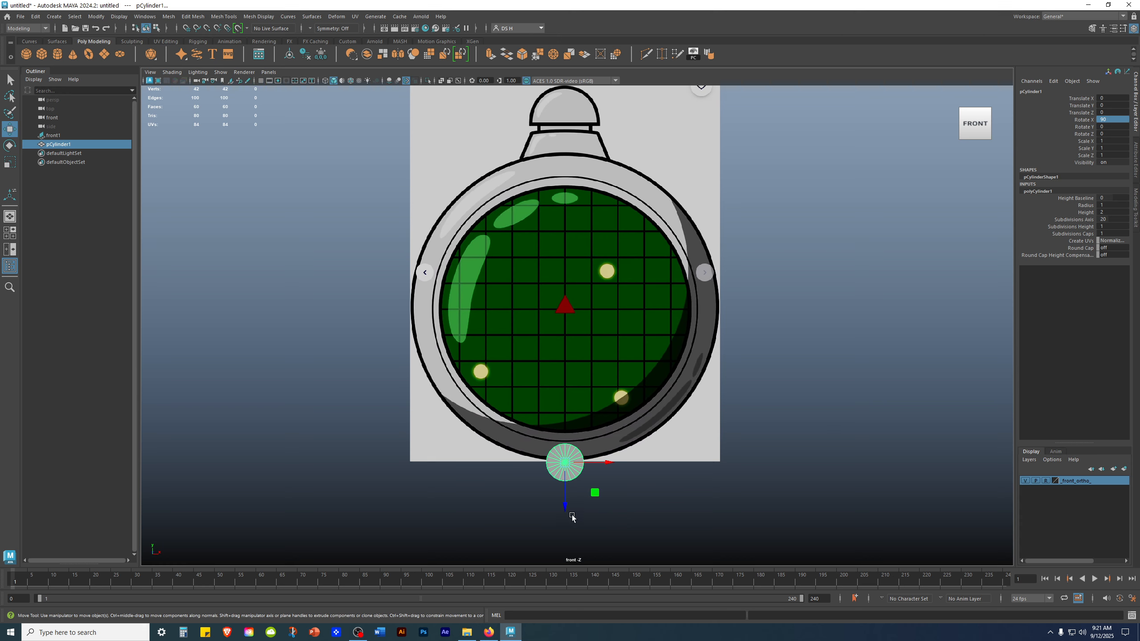
{"action": "left_click_drag", "start_coordinate": [568, 510], "coordinate": [589, 355]}
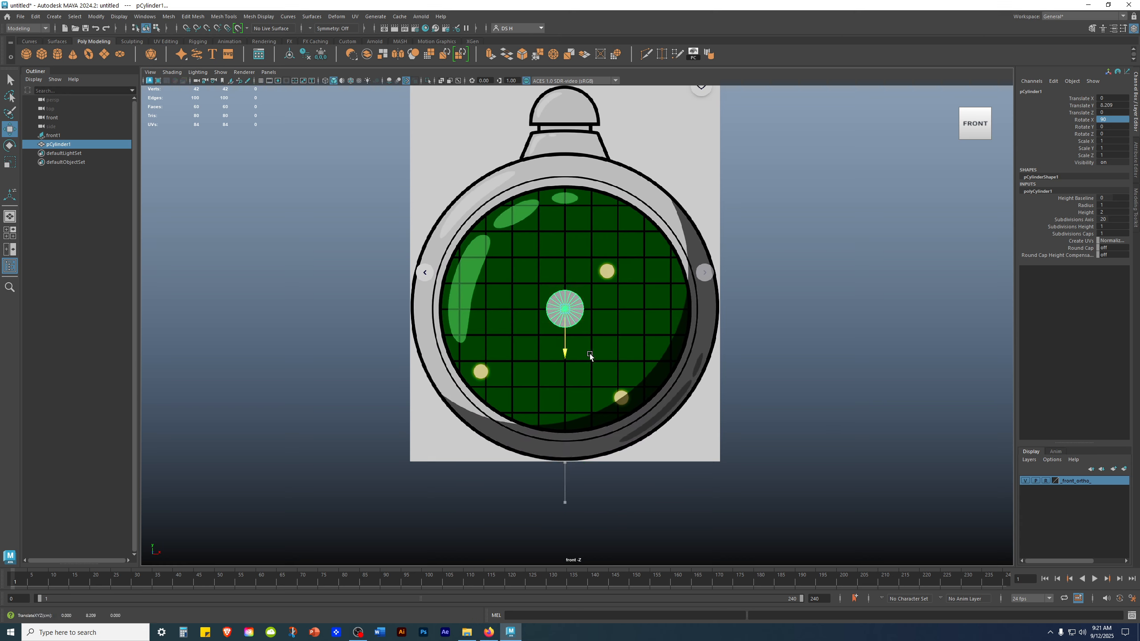
{"action": "scroll", "coordinate": [532, 335], "scroll_direction": "up", "scroll_amount": 8}
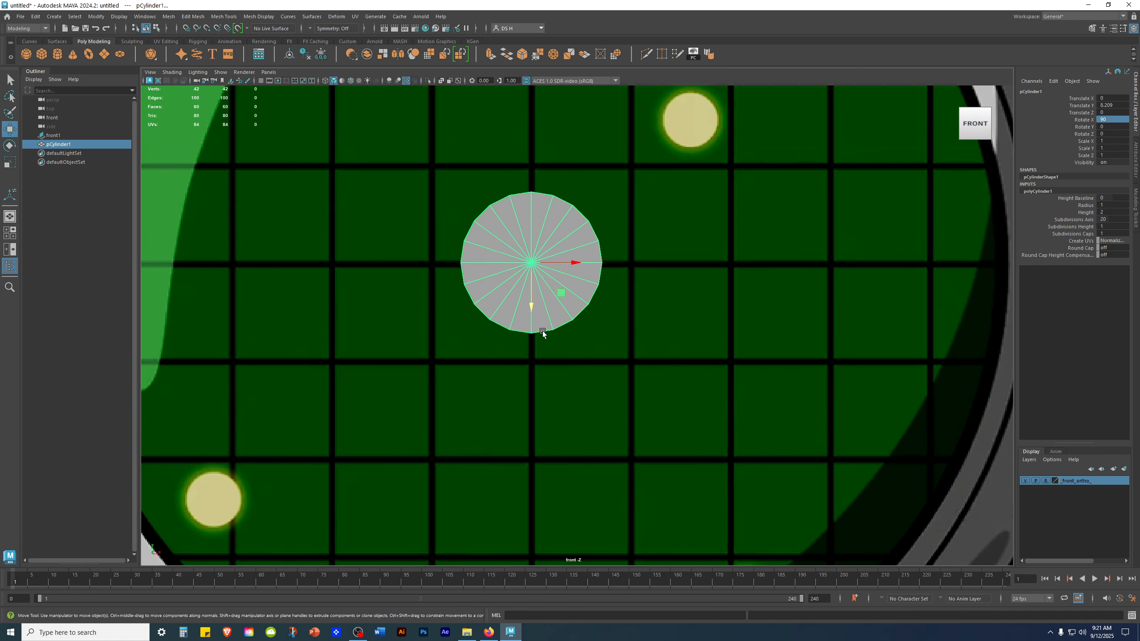
{"action": "left_click_drag", "start_coordinate": [533, 301], "coordinate": [532, 303]}
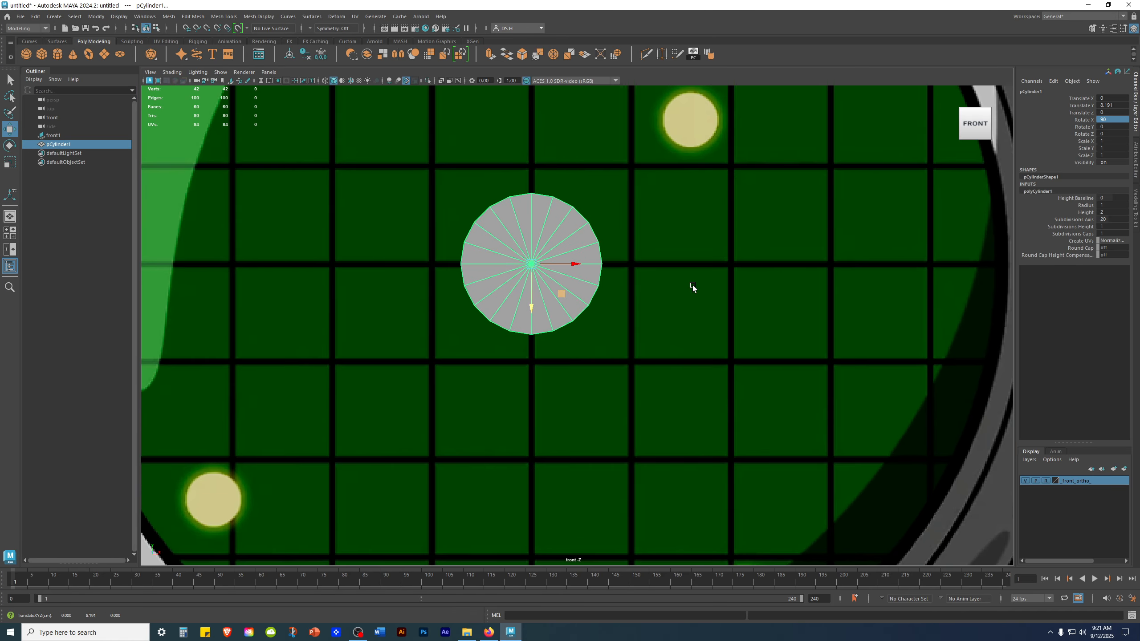
{"action": "scroll", "coordinate": [736, 293], "scroll_direction": "down", "scroll_amount": 5}
{"action": "scroll", "coordinate": [736, 293], "scroll_direction": "down", "scroll_amount": 6}
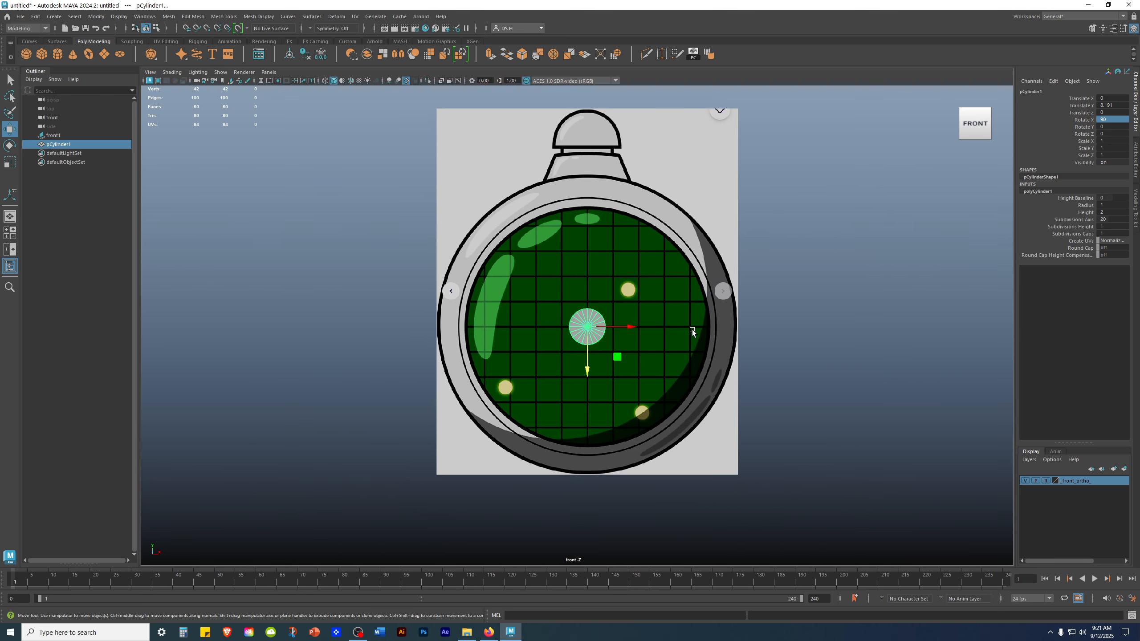
- Scale the cylinder in X and Z to about 8.32 to match the outer rim of the front reference, leaving its thickness alone
{"action": "key", "text": "r"}
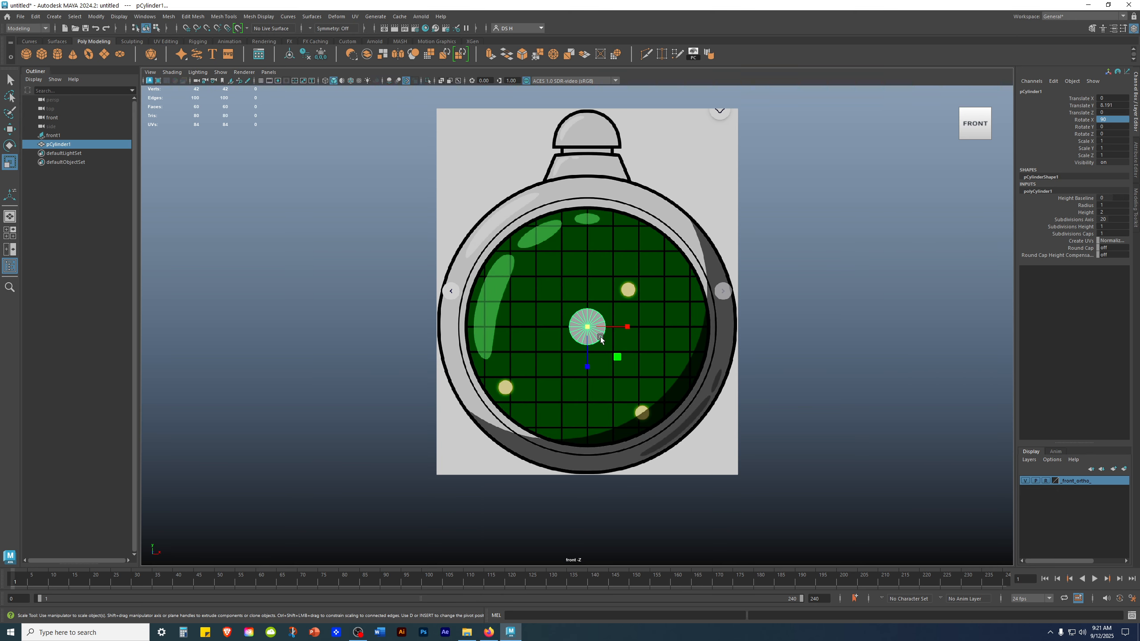
{"action": "key", "text": "space"}
{"action": "left_click_drag", "start_coordinate": [825, 235], "coordinate": [969, 255], "text": "alt"}
{"action": "middle_click_drag", "start_coordinate": [750, 108], "coordinate": [726, 144], "text": "alt"}
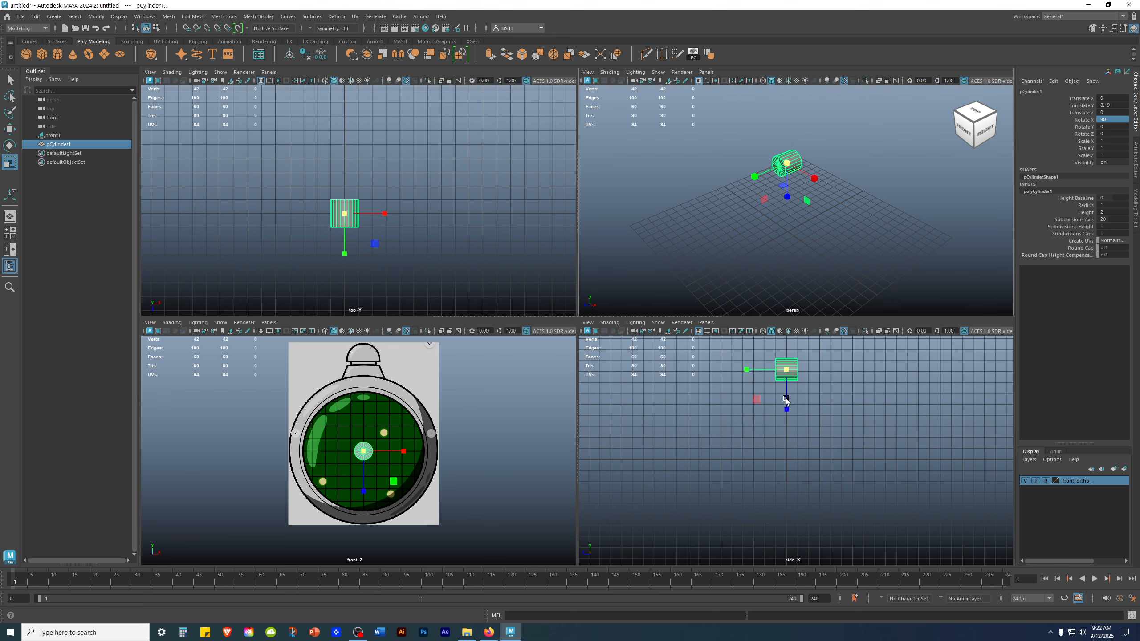
{"action": "right_click_drag", "start_coordinate": [785, 397], "coordinate": [619, 415], "text": "alt"}
{"action": "middle_click_drag", "start_coordinate": [709, 361], "coordinate": [714, 402], "text": "alt"}
{"action": "left_click_drag", "start_coordinate": [755, 197], "coordinate": [840, 204], "text": "alt"}
{"action": "scroll", "coordinate": [905, 171], "scroll_direction": "down", "scroll_amount": 5}
{"action": "middle_click_drag", "start_coordinate": [464, 471], "coordinate": [423, 441], "text": "alt"}
{"action": "scroll", "coordinate": [462, 465], "scroll_direction": "down", "scroll_amount": 1}
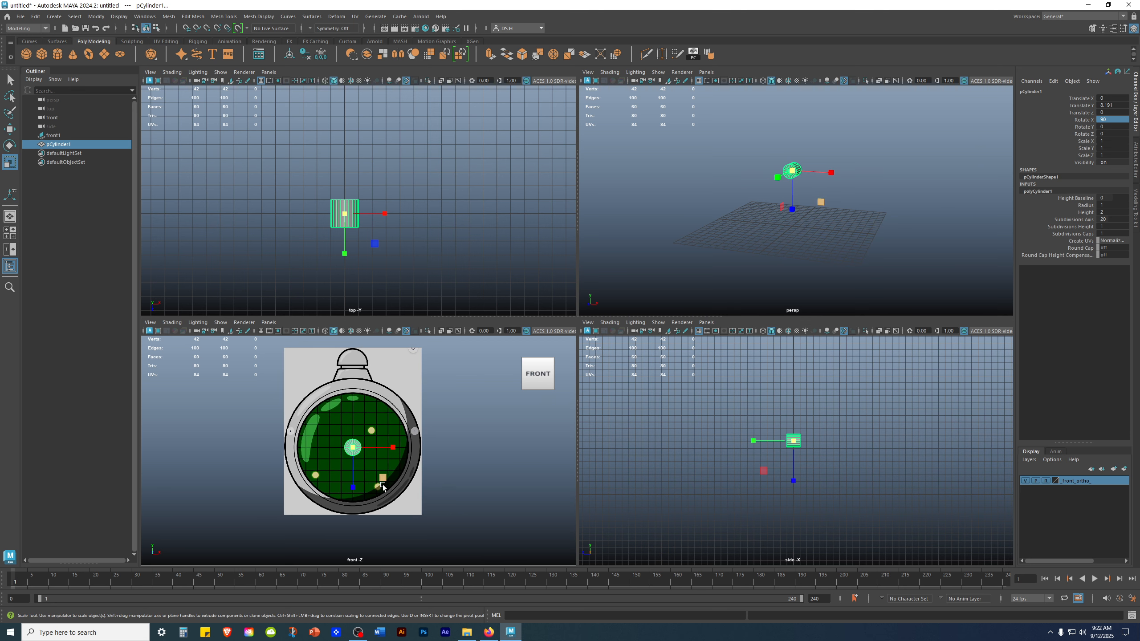
{"action": "left_click_drag", "start_coordinate": [380, 480], "coordinate": [480, 500]}
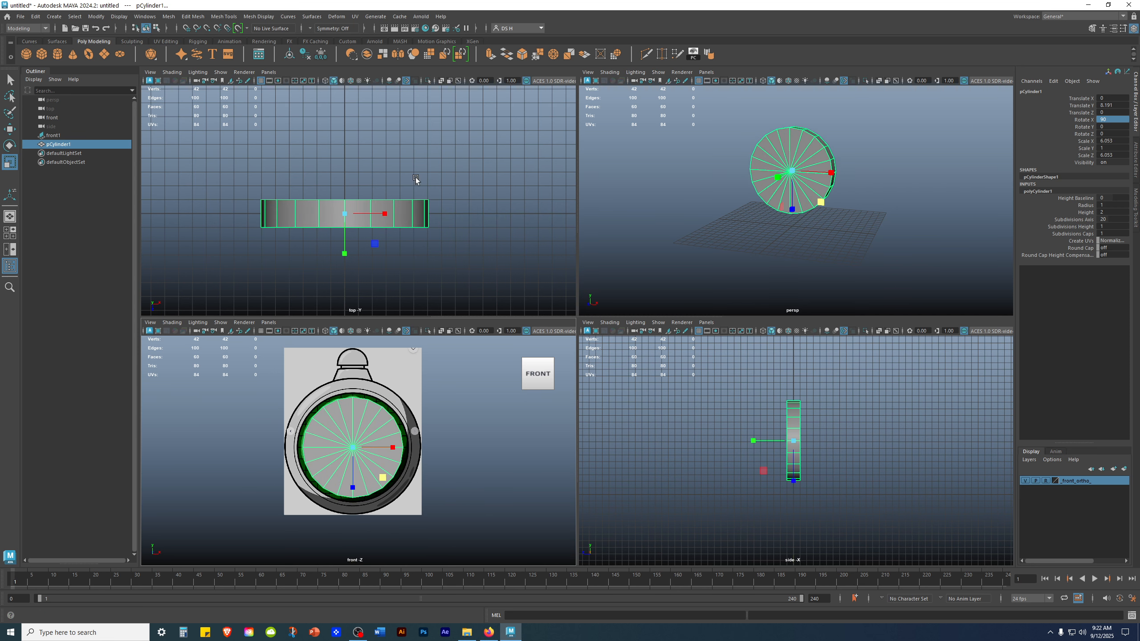
{"action": "left_click_drag", "start_coordinate": [383, 478], "coordinate": [386, 484]}
- Try 2 cap subdivisions on the cylinder
{"action": "left_click_drag", "start_coordinate": [819, 213], "coordinate": [836, 237], "text": "alt"}
{"action": "key", "text": "space"}
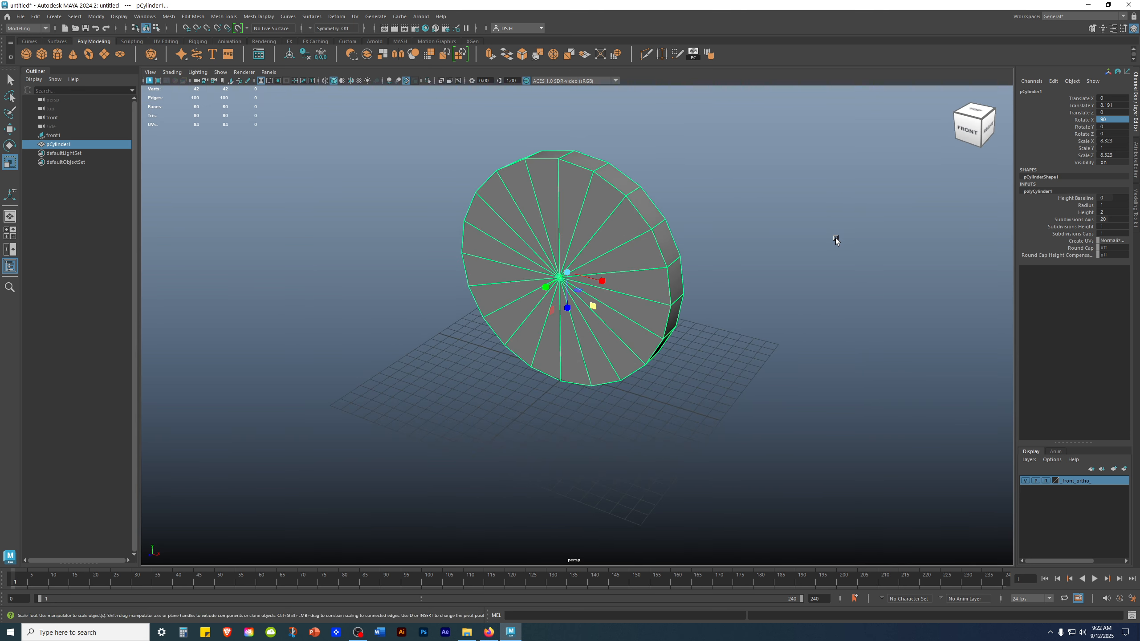
{"action": "left_click", "coordinate": [1117, 233]}
{"action": "type", "text": "2"}
{"action": "key", "text": "Return"}
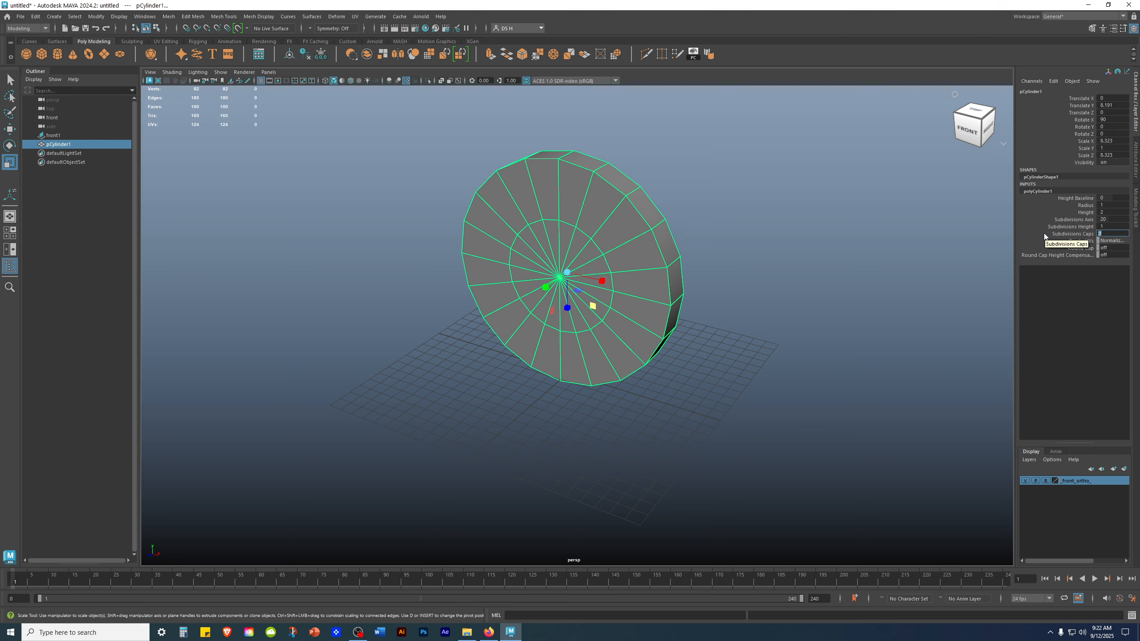
- Set the cylinder's cap subdivisions to 0
{"action": "left_click", "coordinate": [1111, 233]}
{"action": "type", "text": "0"}
{"action": "key", "text": "Return"}
- Examine the cylinder's flat caps and side wall from several angles
{"action": "mouse_move", "coordinate": [665, 256]}
{"action": "left_mouse_down", "text": "alt"}
{"action": "mouse_move", "coordinate": [641, 247]}
{"action": "mouse_move", "coordinate": [657, 284]}
{"action": "mouse_move", "coordinate": [661, 270]}
{"action": "mouse_move", "coordinate": [602, 267]}
{"action": "mouse_move", "coordinate": [711, 271]}
{"action": "mouse_move", "coordinate": [685, 283]}
{"action": "mouse_move", "coordinate": [679, 224]}
{"action": "mouse_move", "coordinate": [810, 233]}
{"action": "mouse_move", "coordinate": [670, 250]}
{"action": "left_mouse_up", "text": "alt"}
{"action": "key", "text": "space"}
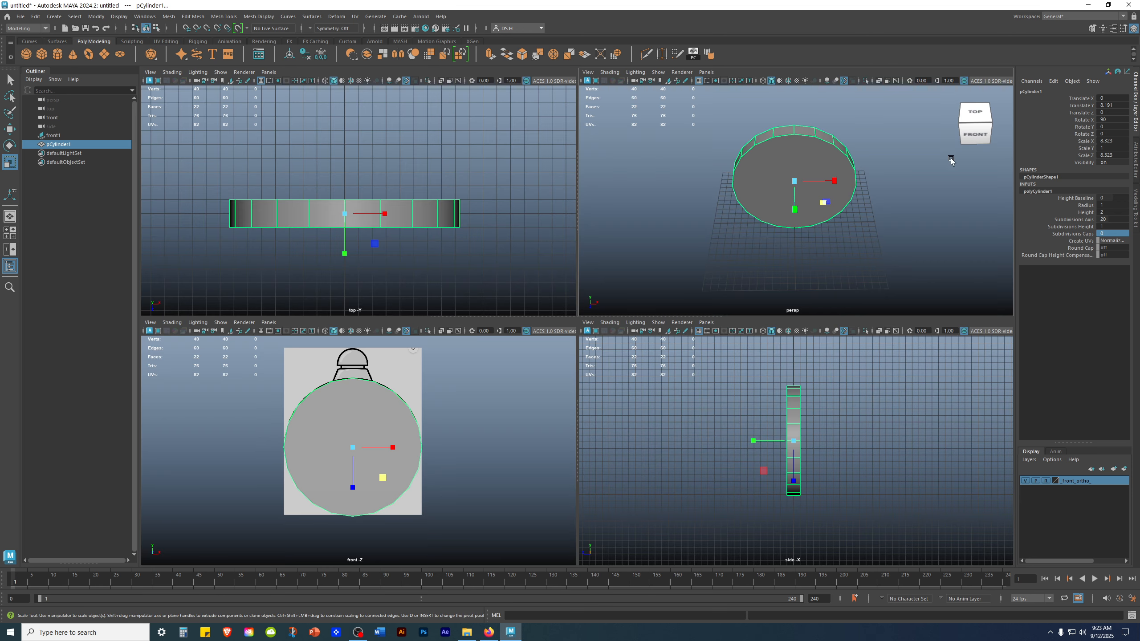
{"action": "left_click_drag", "start_coordinate": [843, 164], "coordinate": [825, 192], "text": "alt"}
{"action": "middle_click_drag", "start_coordinate": [825, 191], "coordinate": [817, 222], "text": "alt"}
{"action": "right_click_drag", "start_coordinate": [817, 222], "coordinate": [847, 222], "text": "alt"}
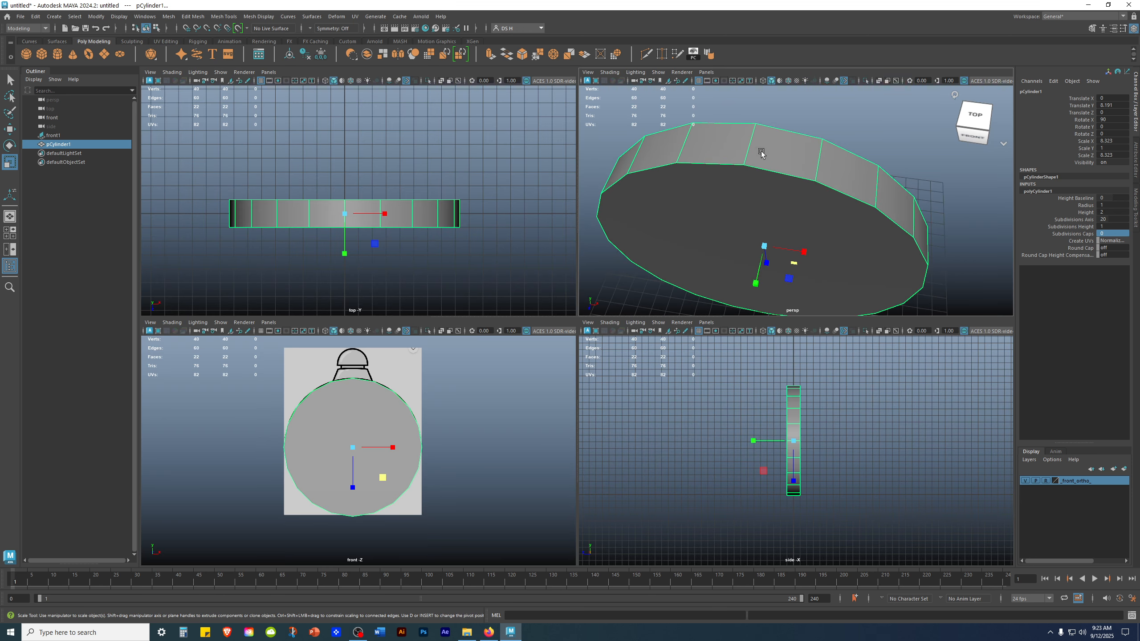
{"action": "left_click_drag", "start_coordinate": [740, 221], "coordinate": [758, 171], "text": "alt"}
{"action": "right_click_drag", "start_coordinate": [758, 180], "coordinate": [709, 226], "text": "alt"}
{"action": "key", "text": "space"}
{"action": "left_click_drag", "start_coordinate": [882, 245], "coordinate": [840, 266], "text": "alt"}
{"action": "right_click_drag", "start_coordinate": [840, 266], "coordinate": [801, 271], "text": "alt"}
{"action": "left_click", "coordinate": [799, 271]}
{"action": "left_click_drag", "start_coordinate": [754, 271], "coordinate": [681, 300], "text": "alt"}
{"action": "left_click", "coordinate": [545, 297]}
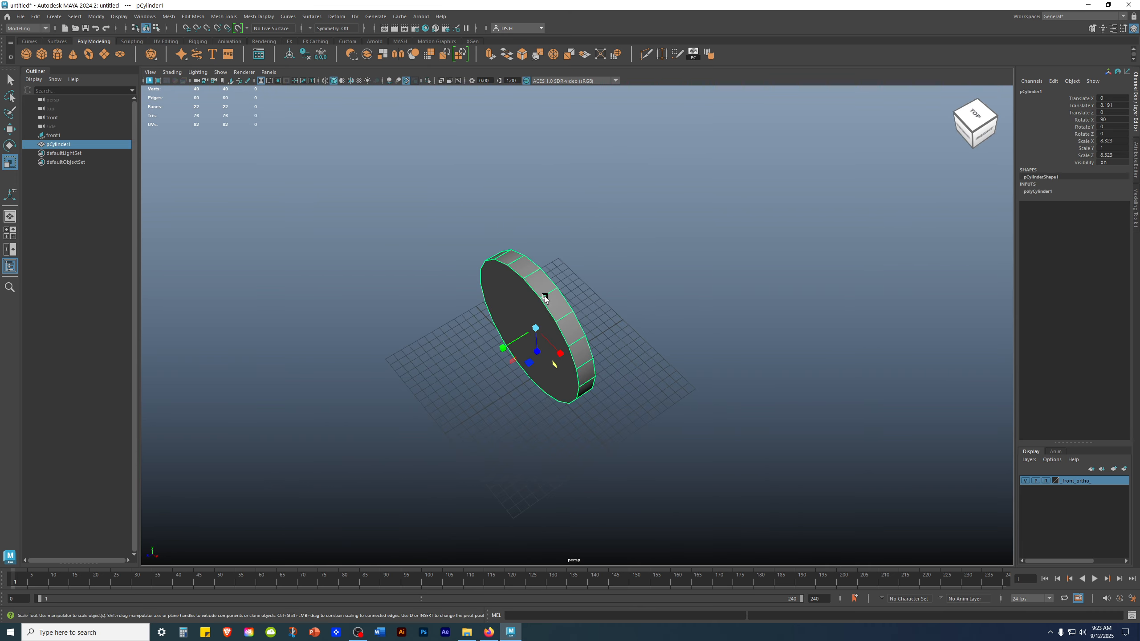
{"action": "left_click_drag", "start_coordinate": [545, 296], "coordinate": [652, 267], "text": "alt"}
{"action": "right_click_drag", "start_coordinate": [652, 267], "coordinate": [716, 304], "text": "alt"}
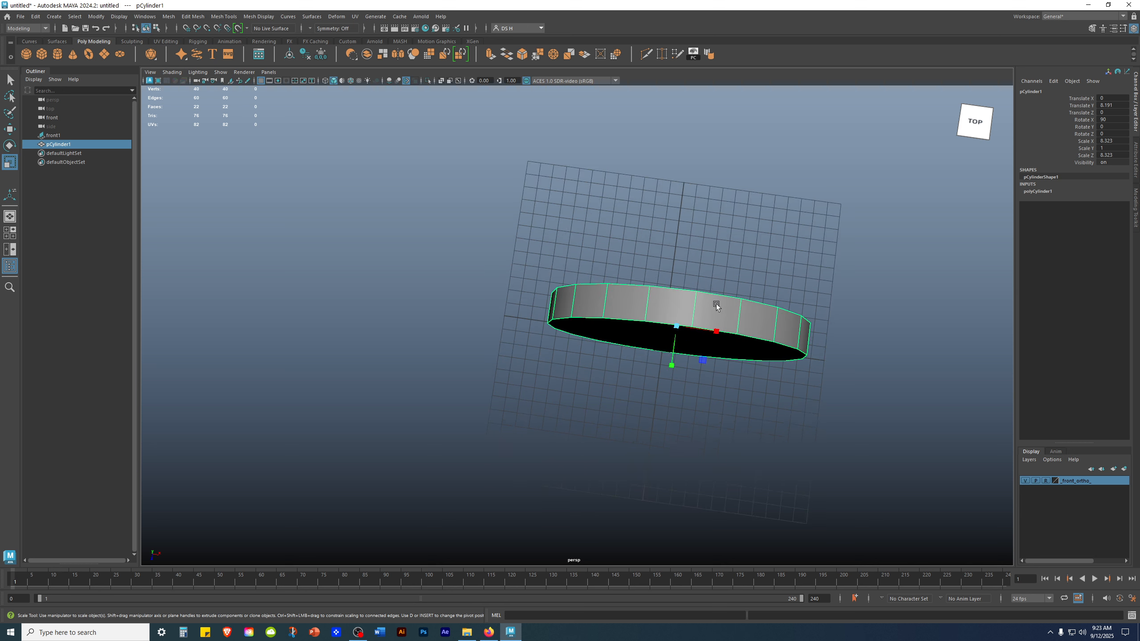
- Set the cylinder's height subdivisions to 2 and deselect it
{"action": "left_click", "coordinate": [1038, 192]}
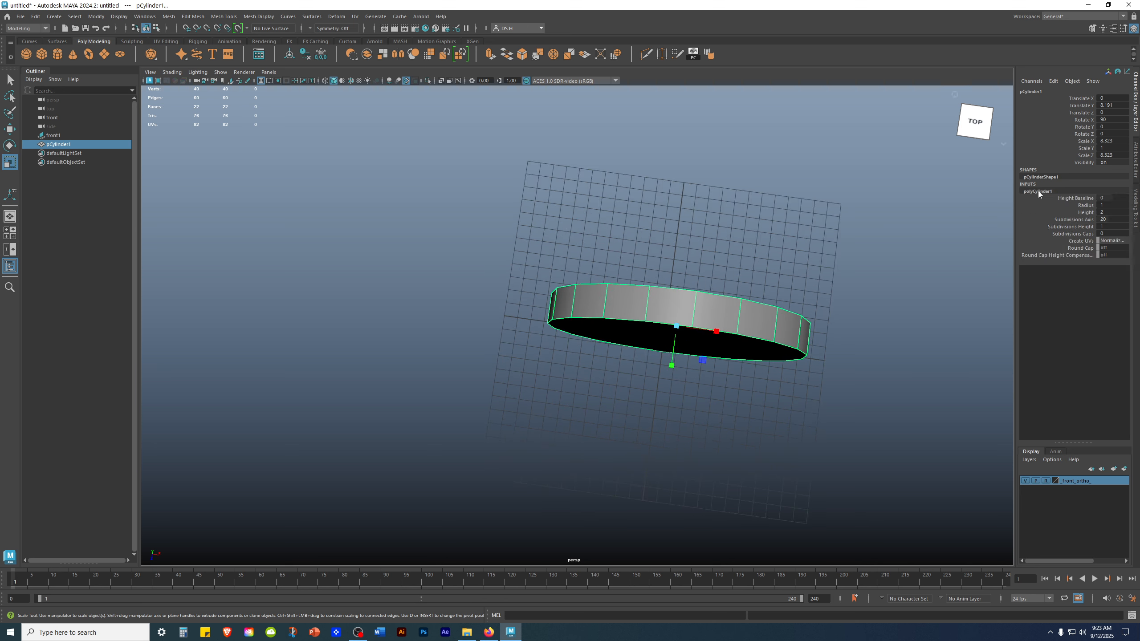
{"action": "double_click", "coordinate": [1115, 227]}
{"action": "key", "text": "Return"}
{"action": "left_click", "coordinate": [862, 288]}
- Show wireframe on shaded in the front, top and side views
{"action": "left_click_drag", "start_coordinate": [790, 312], "coordinate": [689, 300], "text": "alt"}
{"action": "key", "text": "space"}
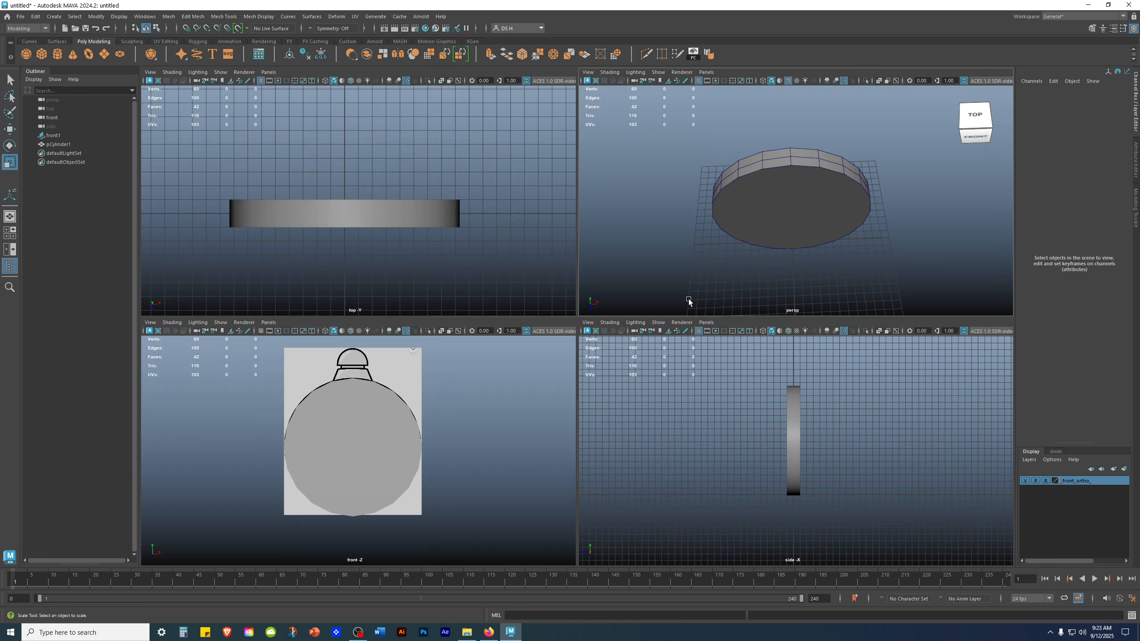
{"action": "key", "text": "alt+5"}
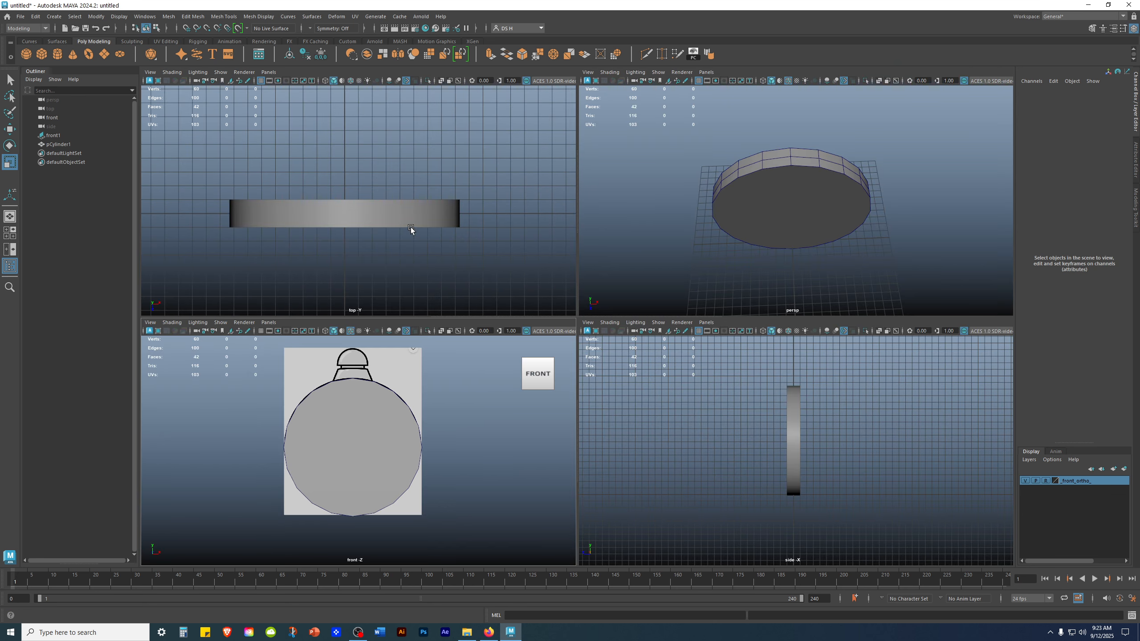
{"action": "key", "text": "alt+5"}
{"action": "left_click", "coordinate": [399, 438]}
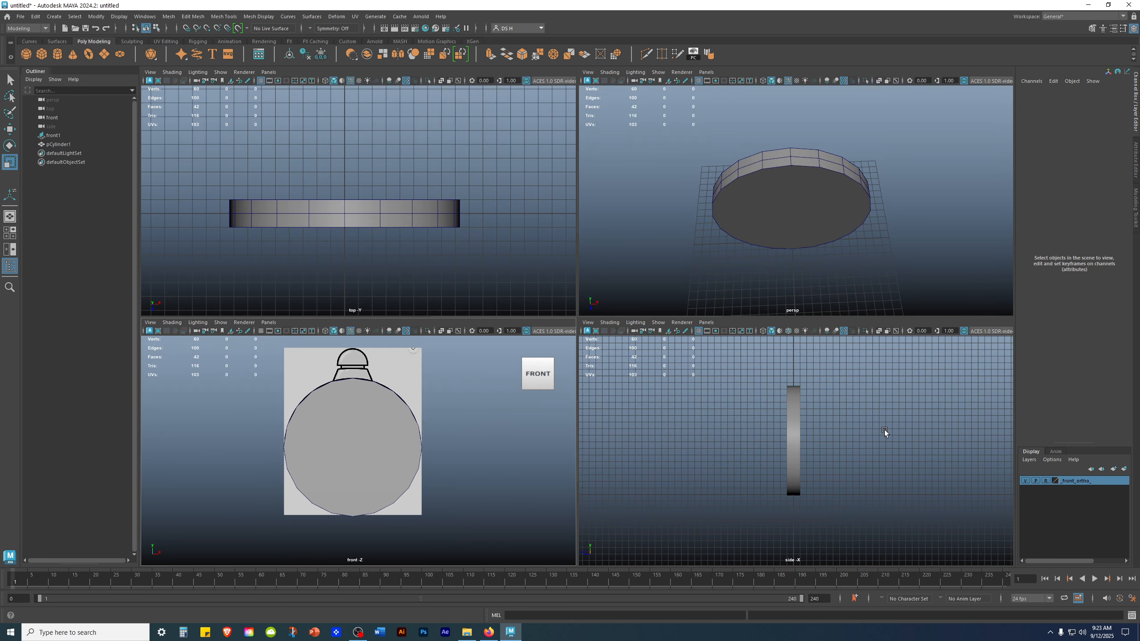
{"action": "key", "text": "alt+5"}
- Turn on X-Ray display in the front view so the reference image shows through the cylinder
{"action": "middle_click_drag", "start_coordinate": [776, 418], "coordinate": [796, 430], "text": "alt"}
{"action": "middle_click_drag", "start_coordinate": [427, 421], "coordinate": [438, 425], "text": "alt"}
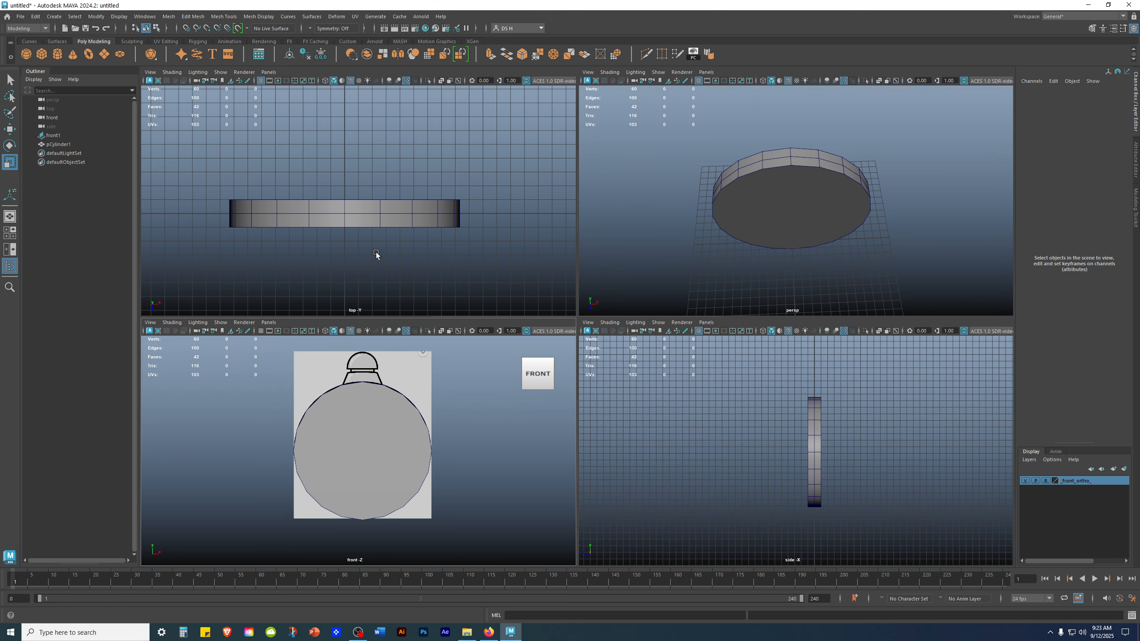
{"action": "middle_click_drag", "start_coordinate": [386, 254], "coordinate": [389, 239], "text": "alt"}
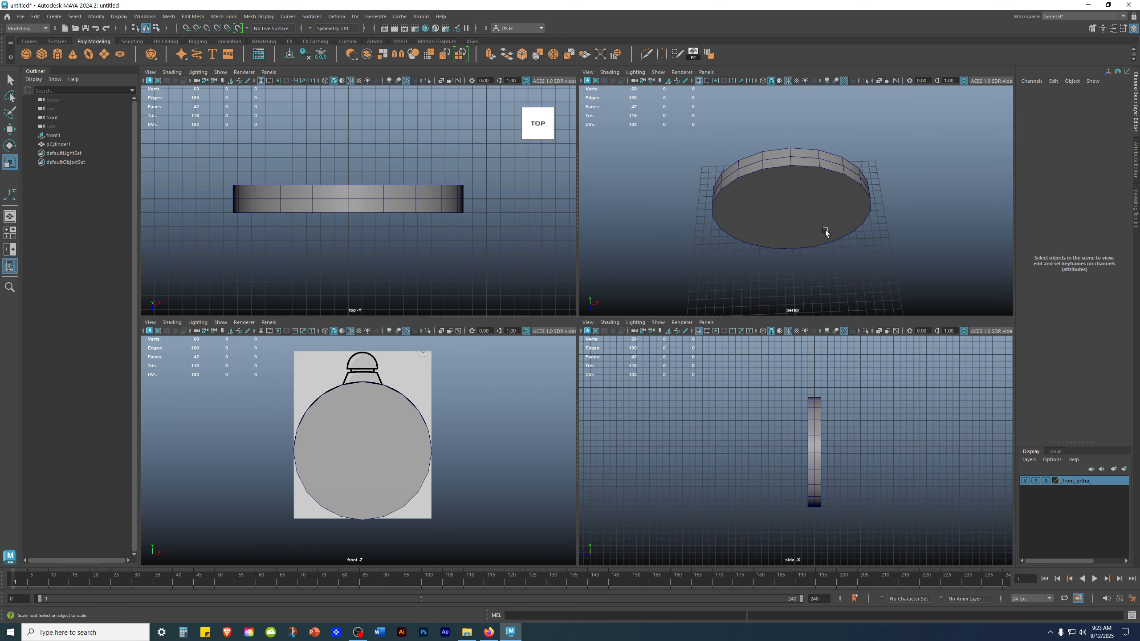
{"action": "middle_click_drag", "start_coordinate": [493, 417], "coordinate": [477, 416], "text": "alt"}
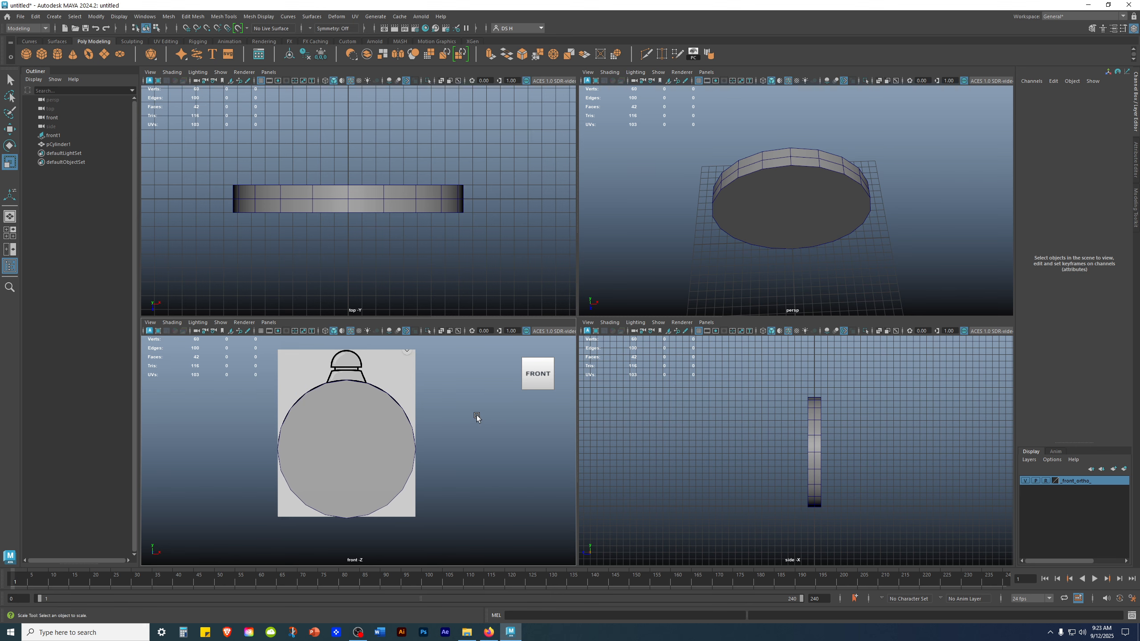
{"action": "left_click", "coordinate": [441, 331]}
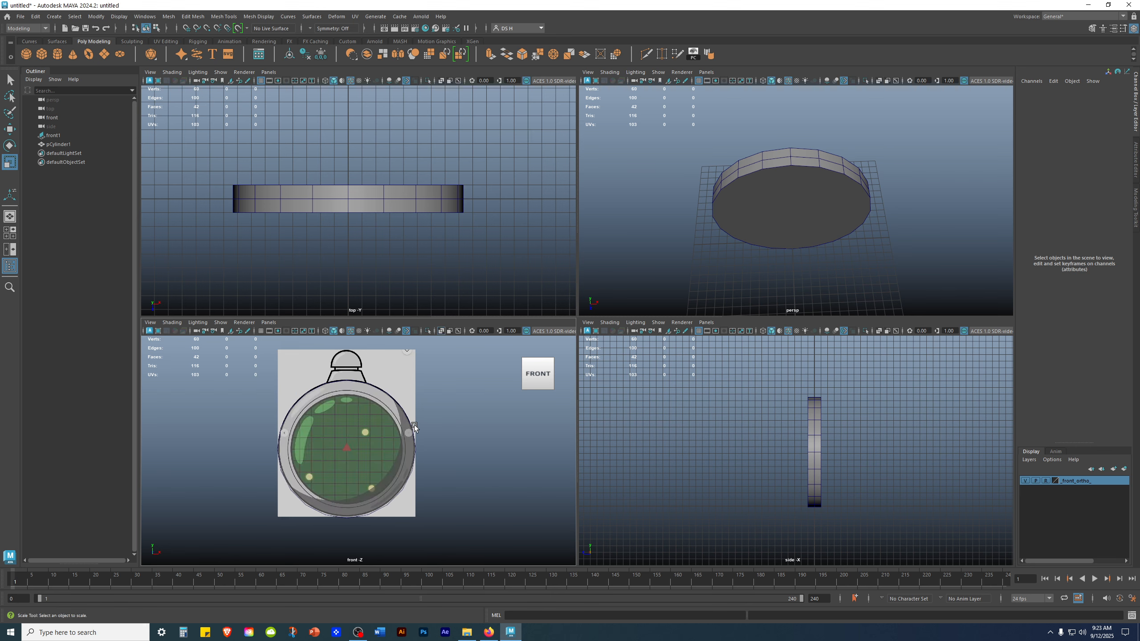
- Switch the cylinder to face mode and select its front cap face
{"action": "left_click_drag", "start_coordinate": [814, 191], "coordinate": [825, 195], "text": "alt"}
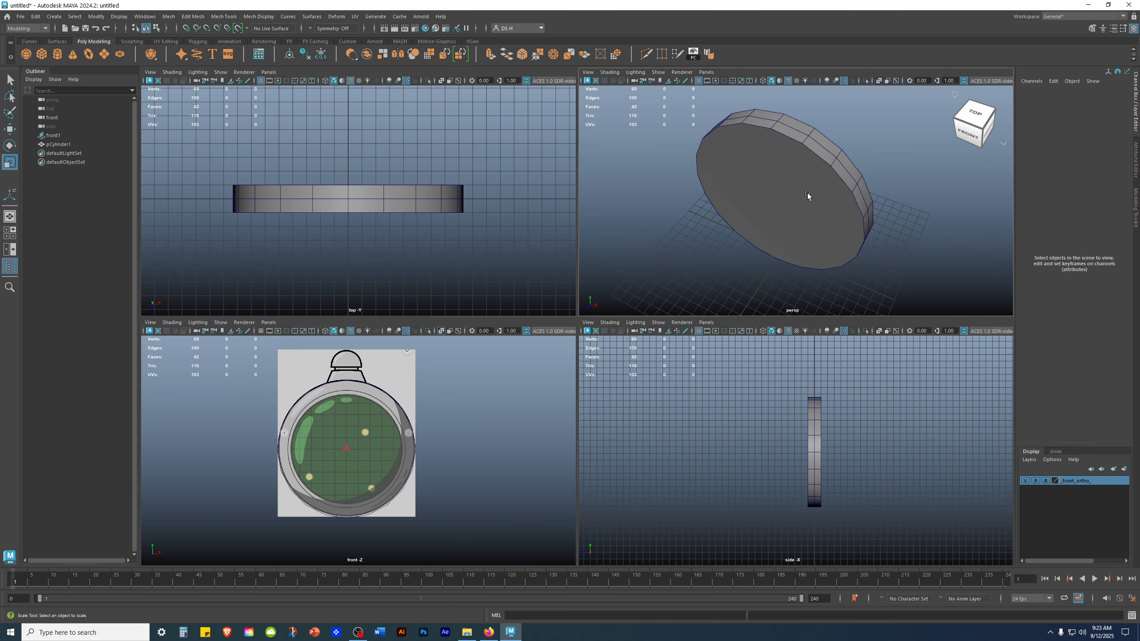
{"action": "left_click", "coordinate": [798, 166]}
{"action": "right_click_drag", "start_coordinate": [798, 165], "coordinate": [801, 186]}
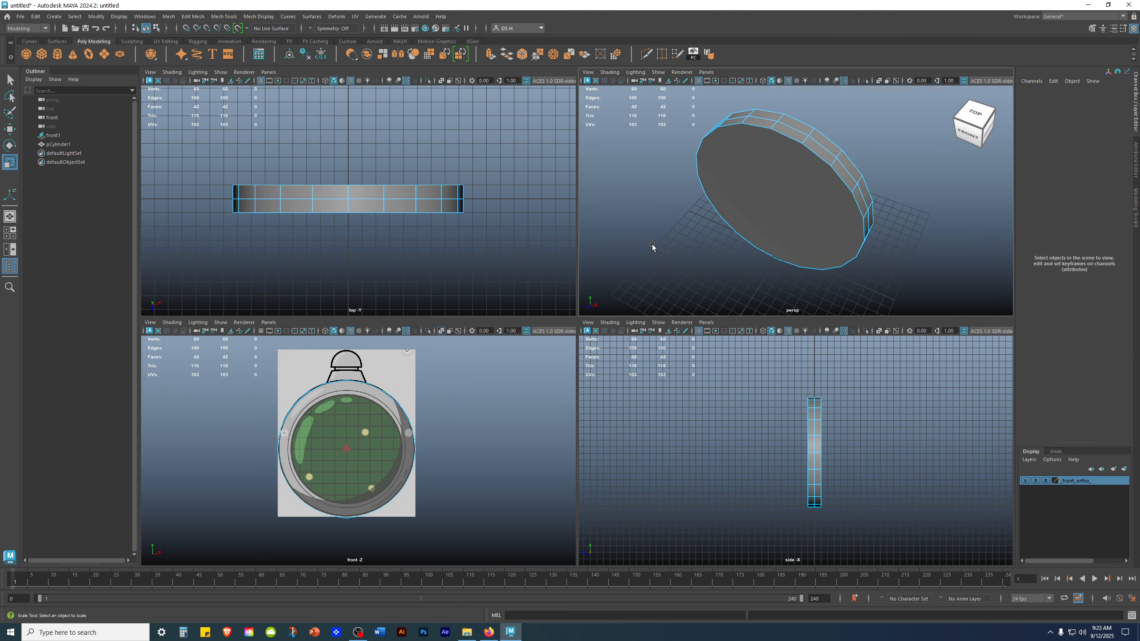
{"action": "left_click", "coordinate": [731, 223]}
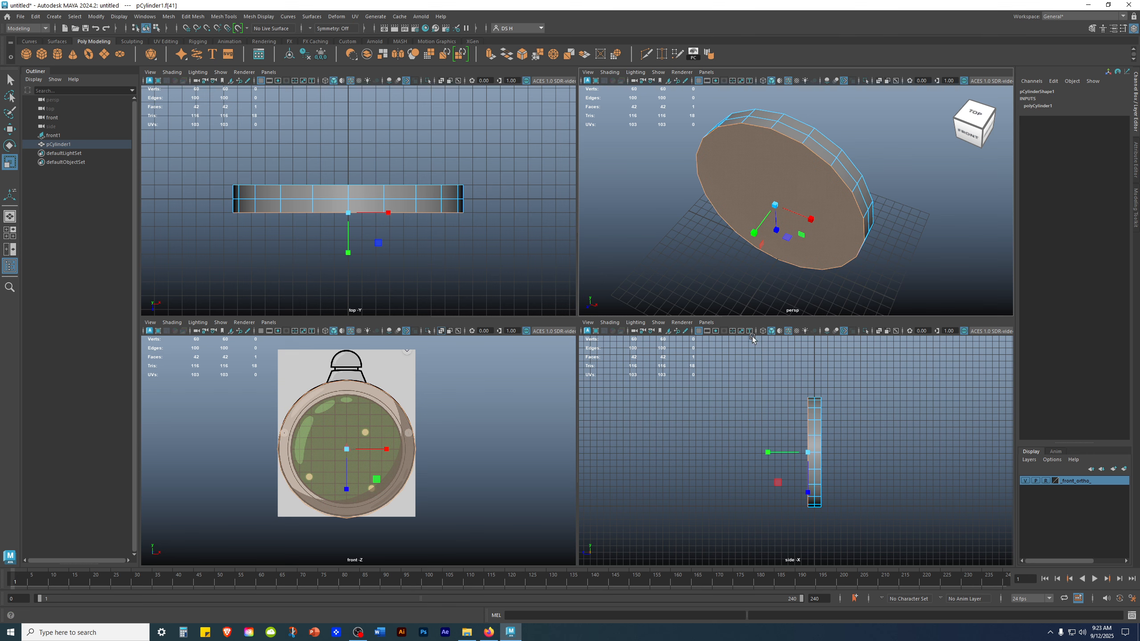
- Set modeling symmetry to Object Z, check it on the cylinder's opposite cap faces, and clear the face selection
{"action": "left_click_drag", "start_coordinate": [763, 188], "coordinate": [707, 163], "text": "alt"}
{"action": "left_click_drag", "start_coordinate": [798, 174], "coordinate": [1018, 183], "text": "alt"}
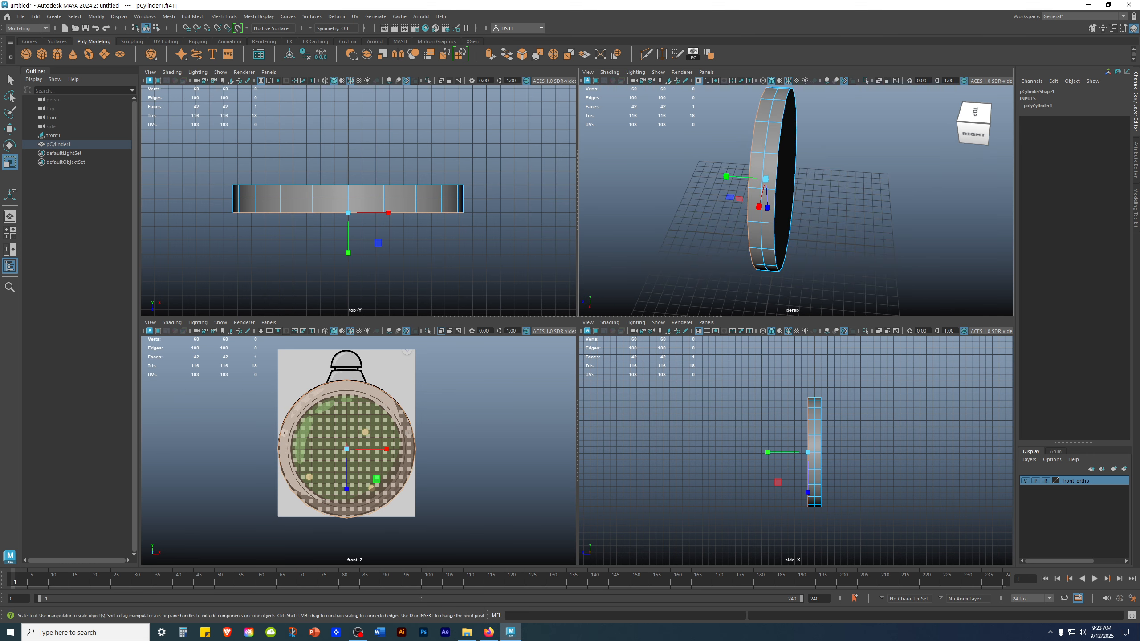
{"action": "left_click", "coordinate": [334, 29]}
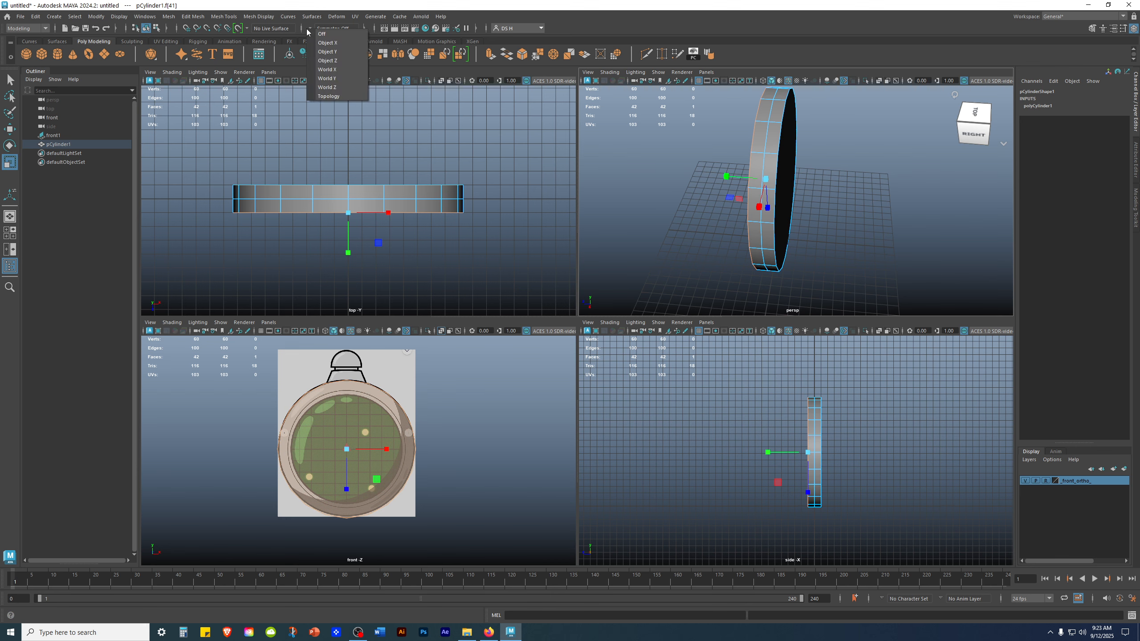
{"action": "left_click", "coordinate": [330, 60]}
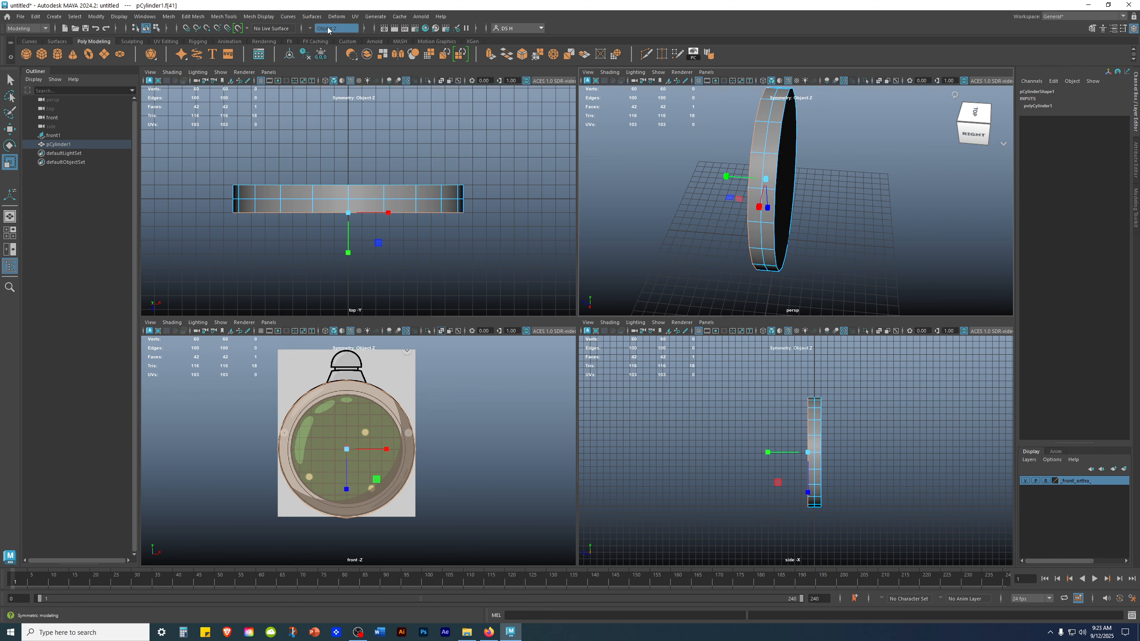
{"action": "left_click_drag", "start_coordinate": [916, 218], "coordinate": [878, 209], "text": "alt"}
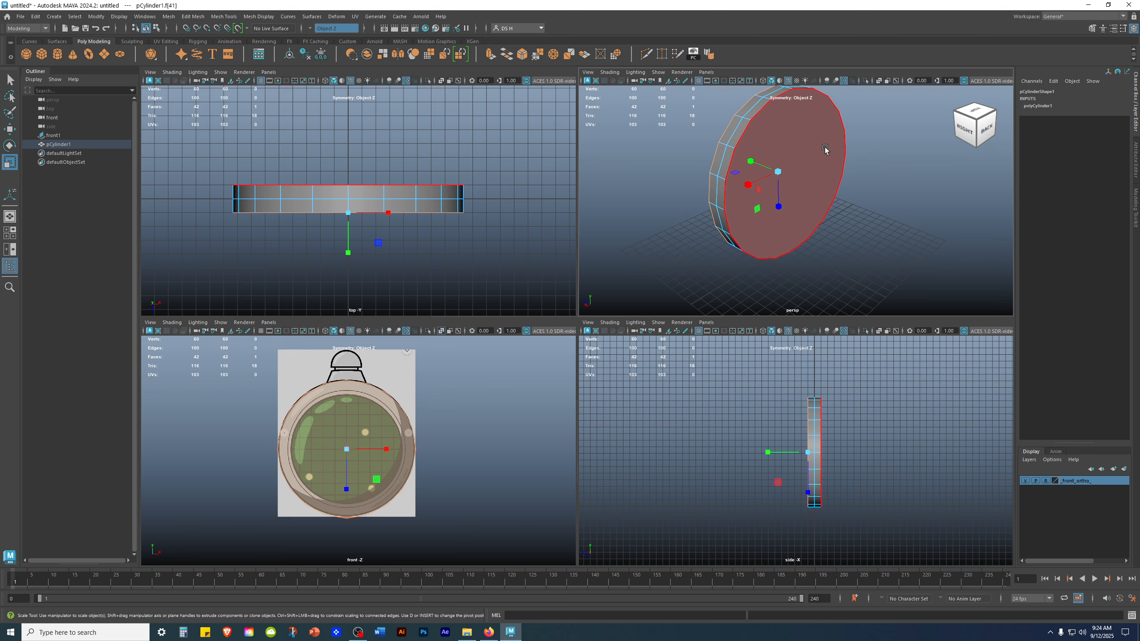
{"action": "left_click_drag", "start_coordinate": [755, 174], "coordinate": [830, 202], "text": "alt"}
{"action": "left_click", "coordinate": [639, 128]}
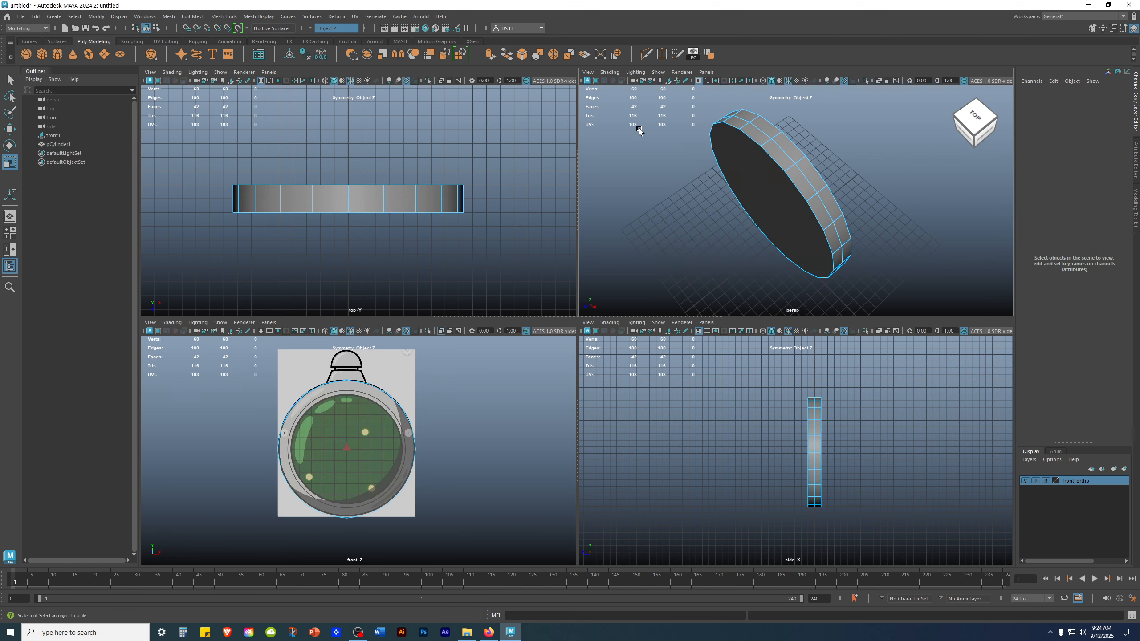
- Return the cylinder to object mode, select it, and freeze its translate, rotate and scale transformations
{"action": "left_click", "coordinate": [734, 190]}
{"action": "left_click_drag", "start_coordinate": [643, 285], "coordinate": [681, 183], "text": "alt"}
{"action": "left_click", "coordinate": [657, 175]}
{"action": "right_click", "coordinate": [797, 154]}
{"action": "right_click_drag", "start_coordinate": [797, 151], "coordinate": [965, 75]}
{"action": "left_click", "coordinate": [919, 155]}
{"action": "left_click", "coordinate": [799, 158]}
{"action": "right_click", "coordinate": [850, 131]}
{"action": "key", "text": "space"}
{"action": "left_click_drag", "start_coordinate": [734, 188], "coordinate": [779, 176], "text": "alt"}
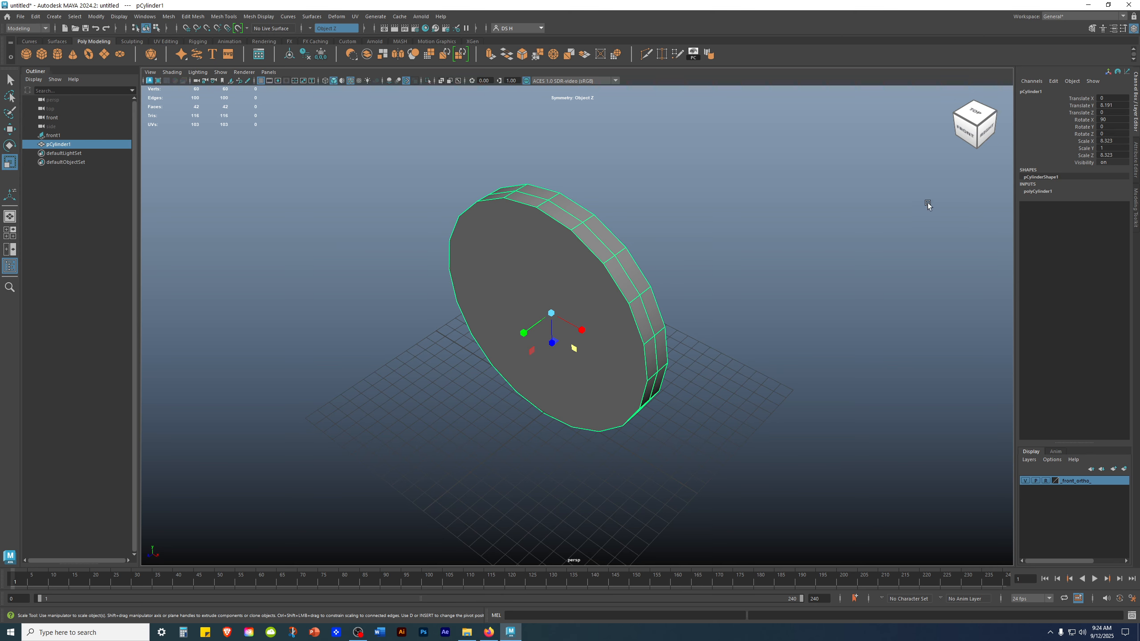
{"action": "left_click", "coordinate": [321, 54]}
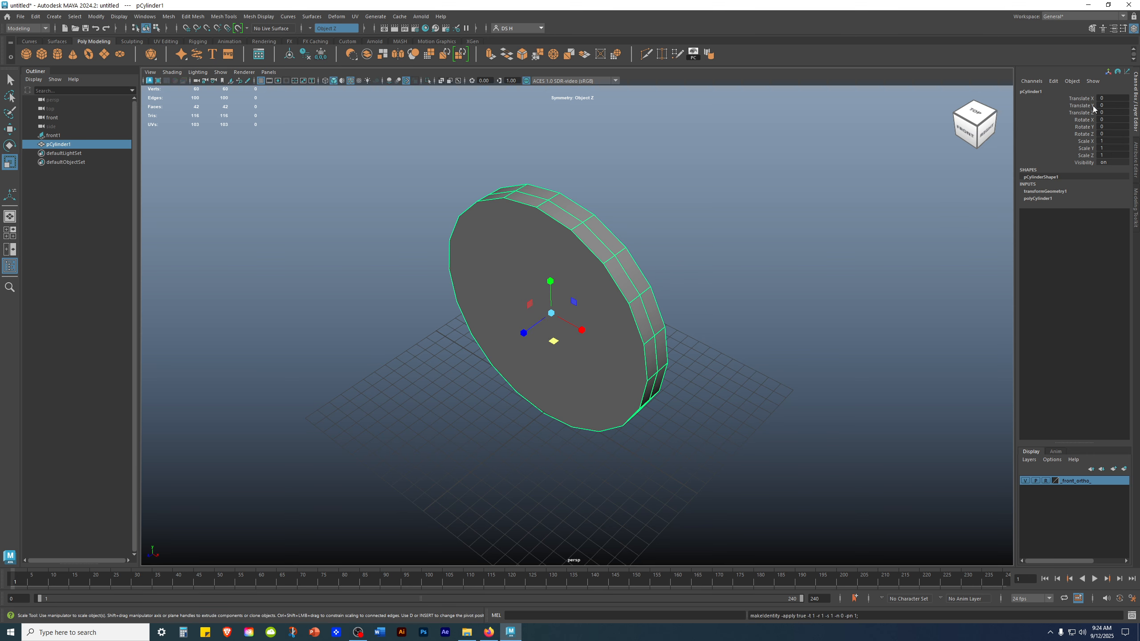
- Switch the cylinder to face mode and select both cap faces using the Object Z symmetry
{"action": "left_click", "coordinate": [907, 183]}
{"action": "left_click", "coordinate": [571, 253]}
{"action": "right_click_drag", "start_coordinate": [533, 210], "coordinate": [536, 240]}
{"action": "left_click", "coordinate": [539, 289]}
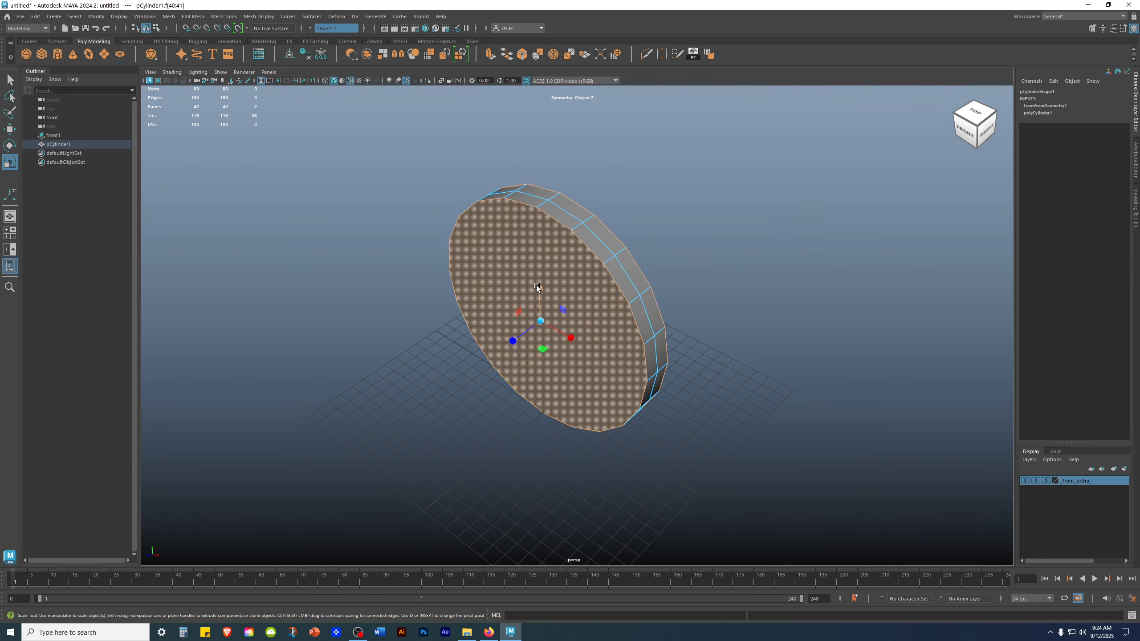
- Activate the Move tool and compare the cylinder's selected caps with the reference image in the front view
{"action": "left_click_drag", "start_coordinate": [828, 320], "coordinate": [611, 277], "text": "alt"}
{"action": "left_click_drag", "start_coordinate": [811, 302], "coordinate": [852, 295], "text": "alt"}
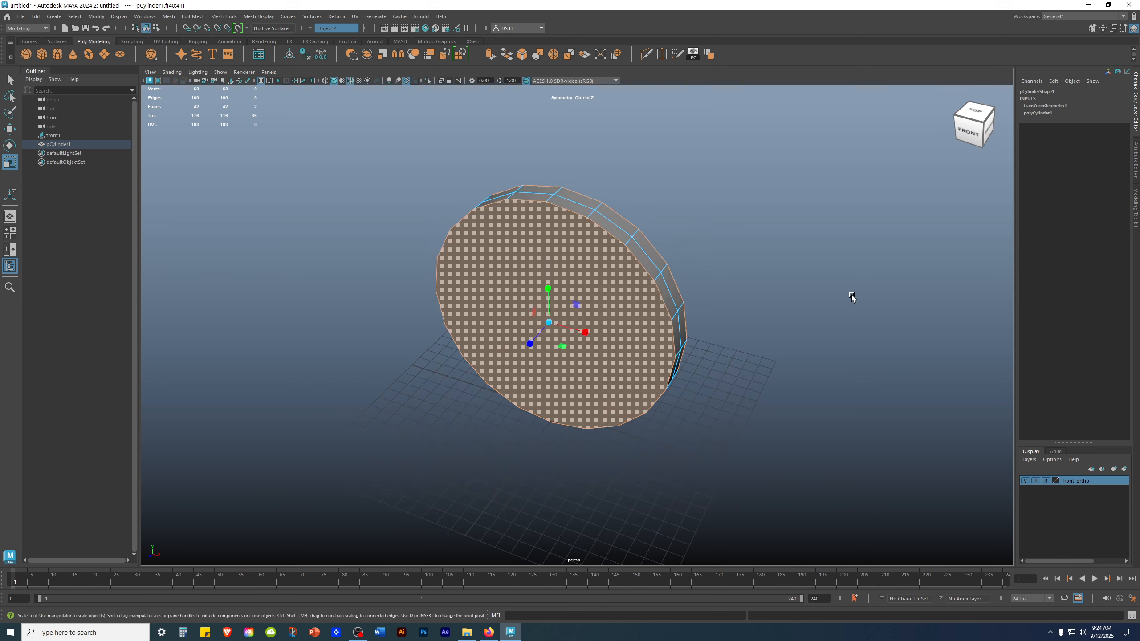
{"action": "key", "text": "w"}
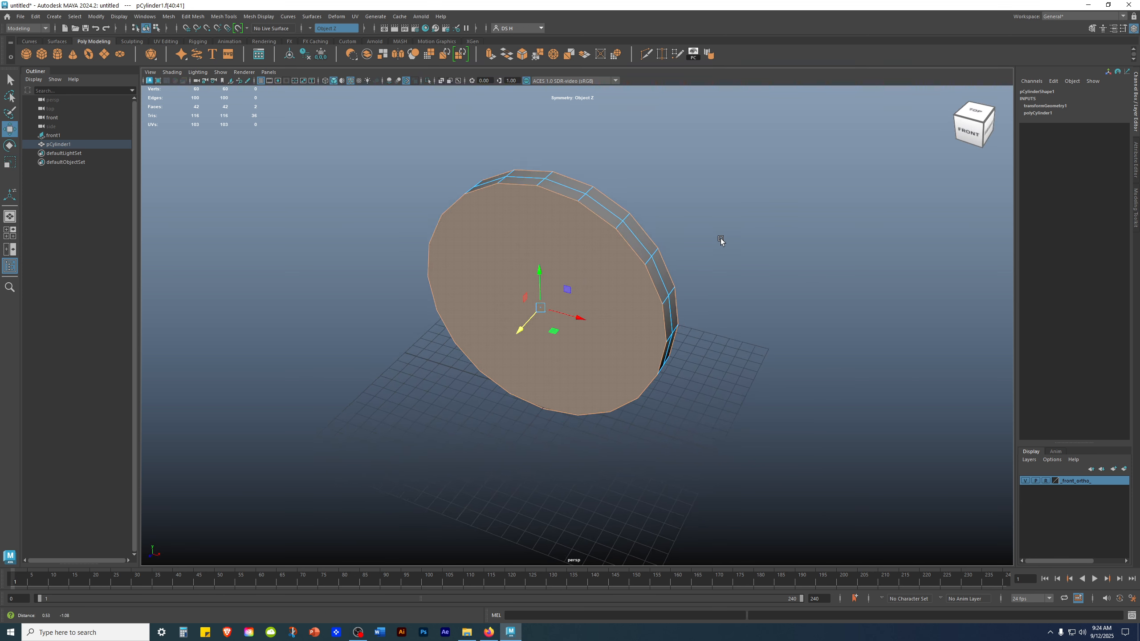
{"action": "key", "text": "space"}
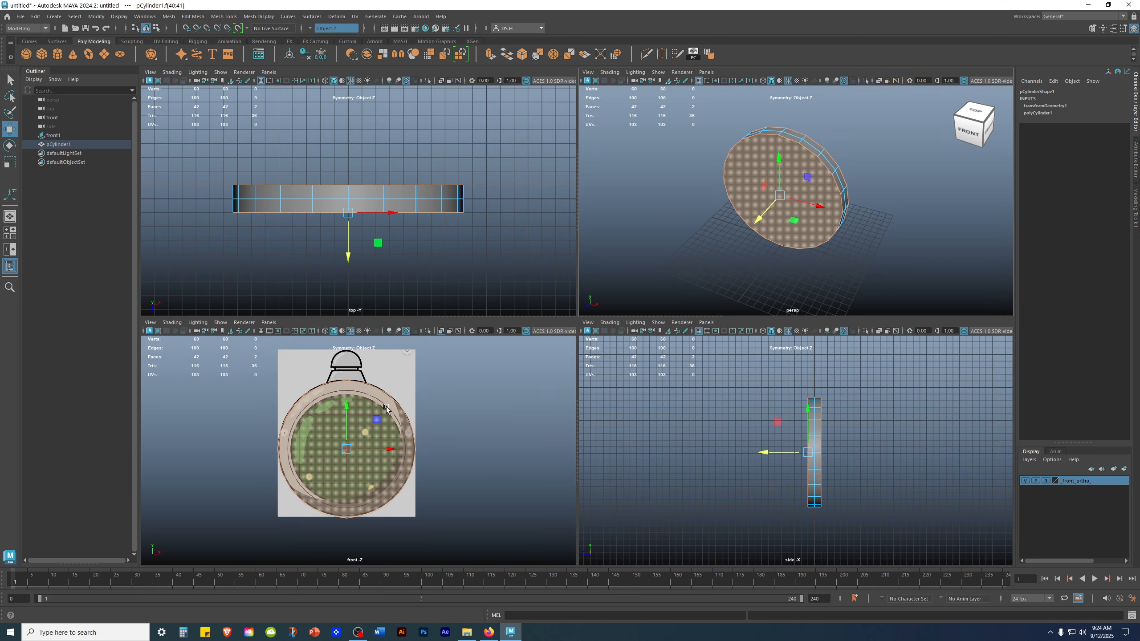
{"action": "key", "text": "space"}
{"action": "scroll", "coordinate": [572, 191], "scroll_direction": "up", "scroll_amount": 5}
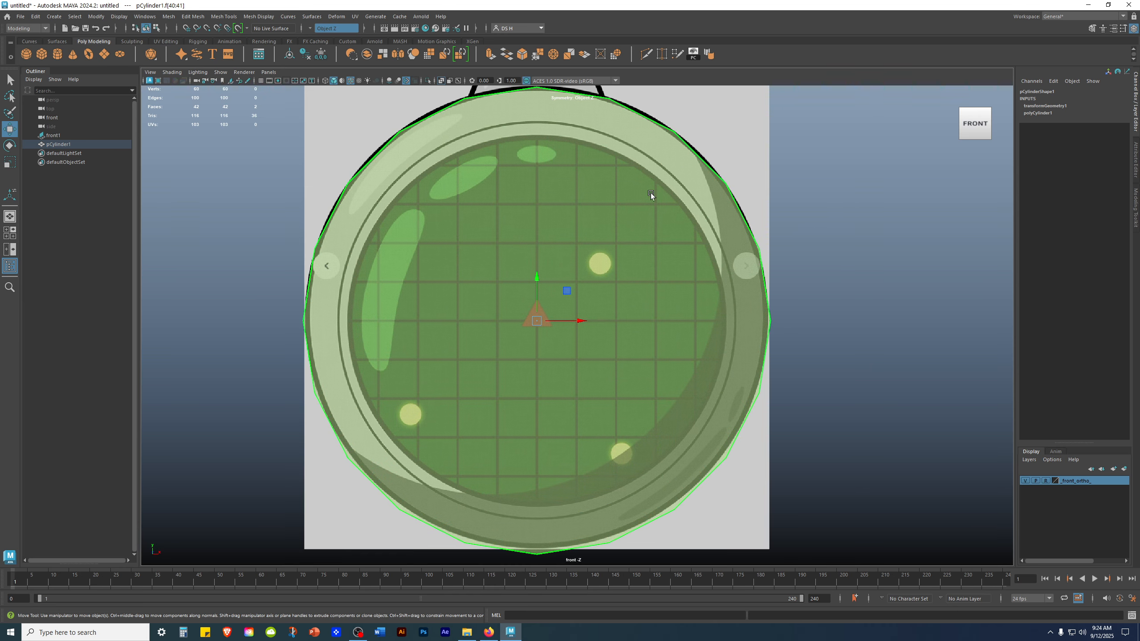
{"action": "scroll", "coordinate": [795, 207], "scroll_direction": "down", "scroll_amount": 5}
{"action": "key", "text": "space"}
{"action": "left_click_drag", "start_coordinate": [800, 180], "coordinate": [864, 177], "text": "alt"}
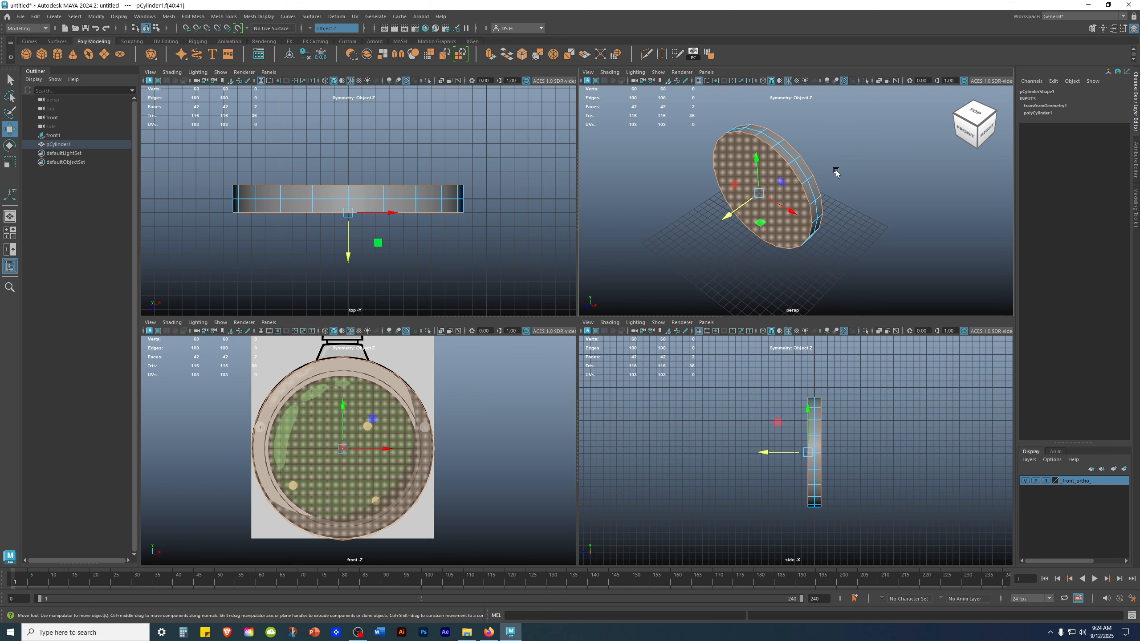
{"action": "left_click_drag", "start_coordinate": [831, 172], "coordinate": [839, 198], "text": "alt"}
- Try beveling the borders of both cap faces with a Fraction of 1
{"action": "right_click", "coordinate": [849, 163], "text": "shift"}
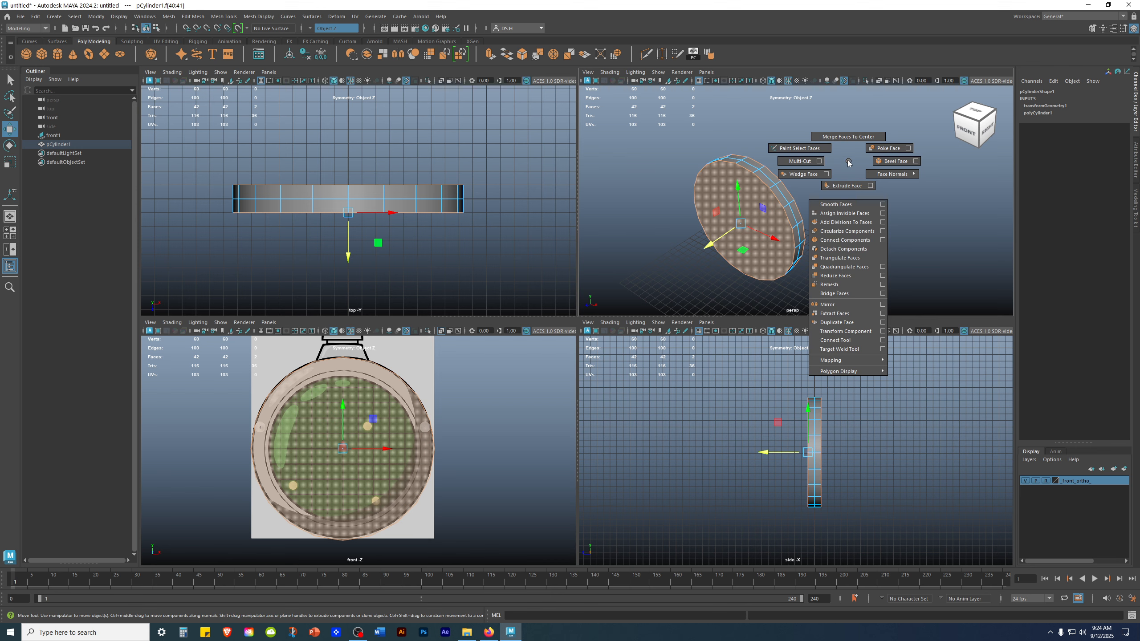
{"action": "left_click", "coordinate": [891, 162]}
{"action": "left_click_drag", "start_coordinate": [640, 145], "coordinate": [885, 132]}
{"action": "left_click_drag", "start_coordinate": [716, 203], "coordinate": [706, 201], "text": "alt"}
{"action": "right_click_drag", "start_coordinate": [706, 201], "coordinate": [802, 224], "text": "alt"}
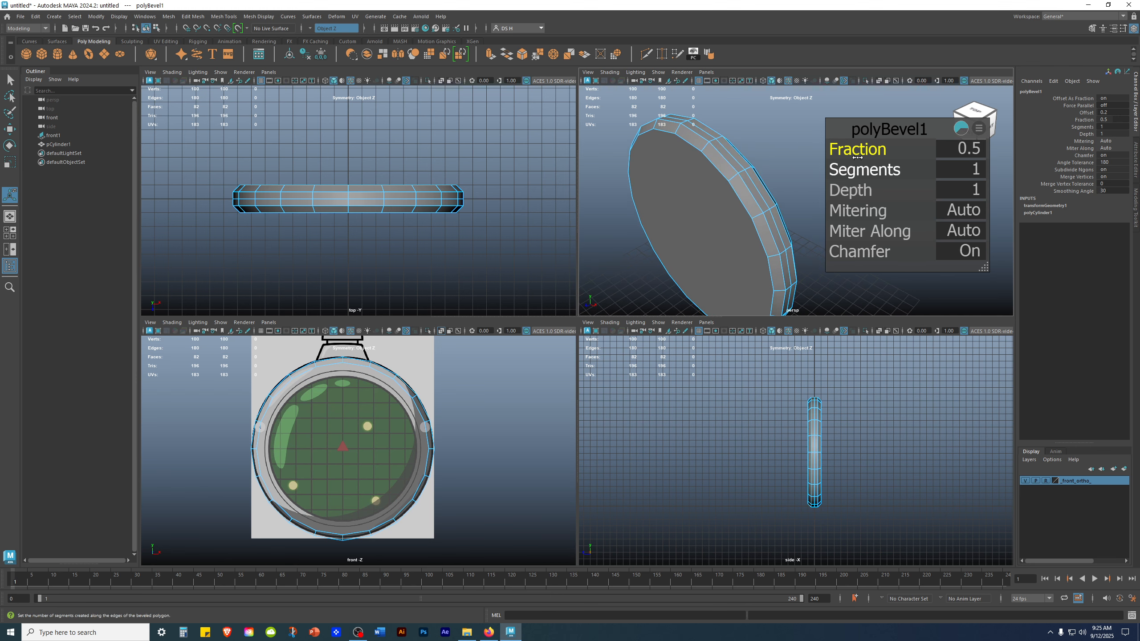
{"action": "left_click_drag", "start_coordinate": [857, 147], "coordinate": [913, 161]}
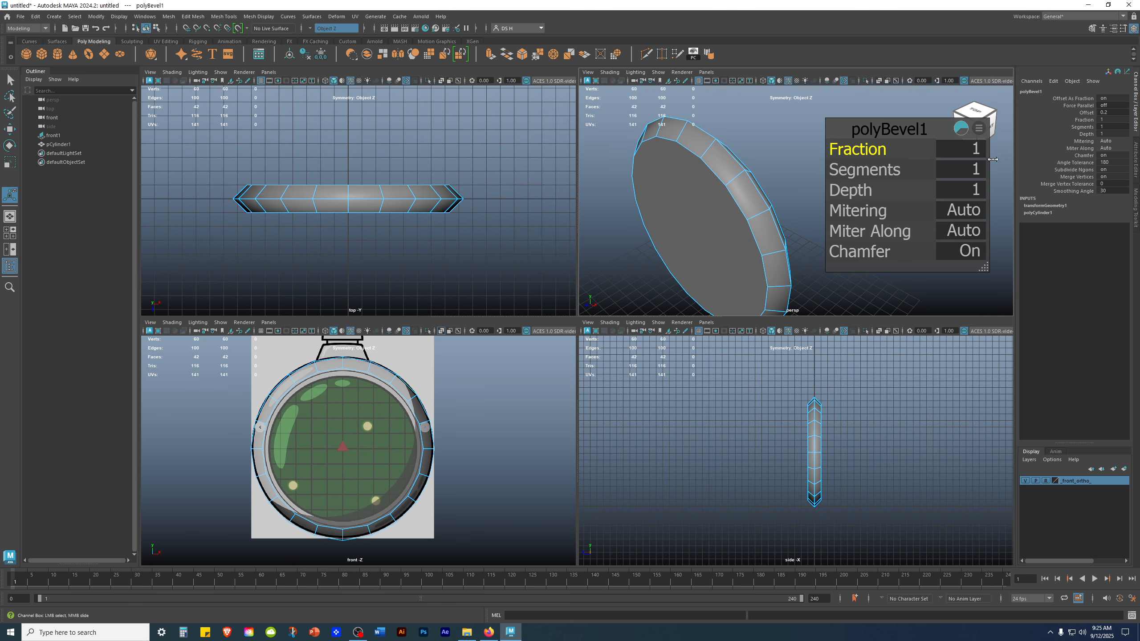
- Examine how the beveled rim lines up with the ring in the front reference image
{"action": "left_click_drag", "start_coordinate": [772, 218], "coordinate": [716, 203], "text": "alt"}
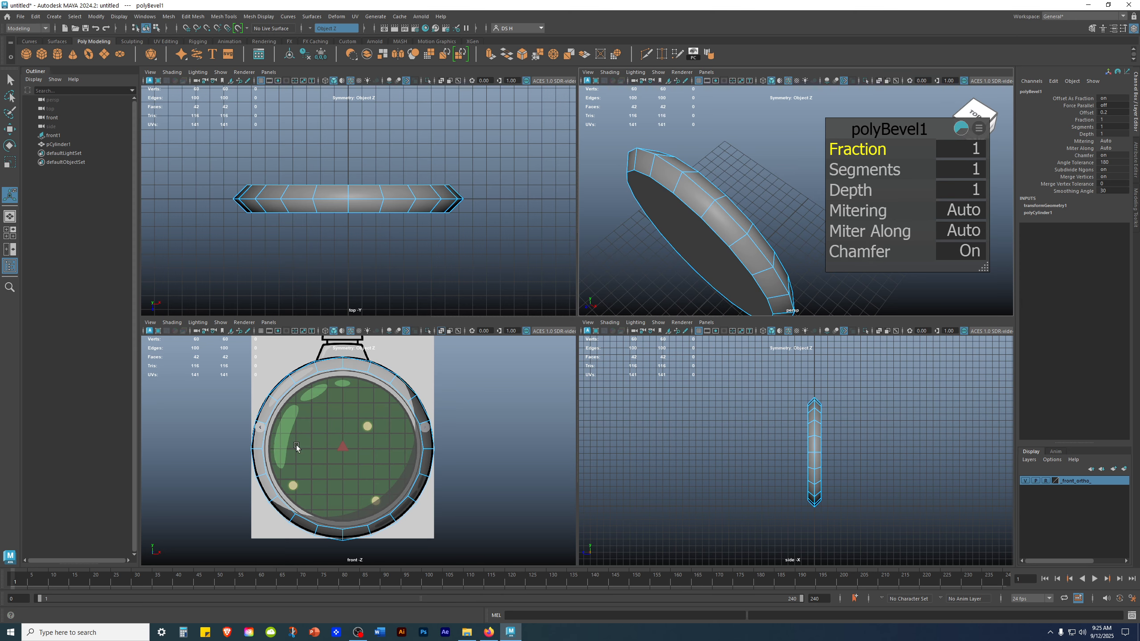
{"action": "scroll", "coordinate": [410, 347], "scroll_direction": "up", "scroll_amount": 4}
{"action": "middle_click_drag", "start_coordinate": [326, 375], "coordinate": [272, 400], "text": "alt"}
{"action": "key", "text": "space"}
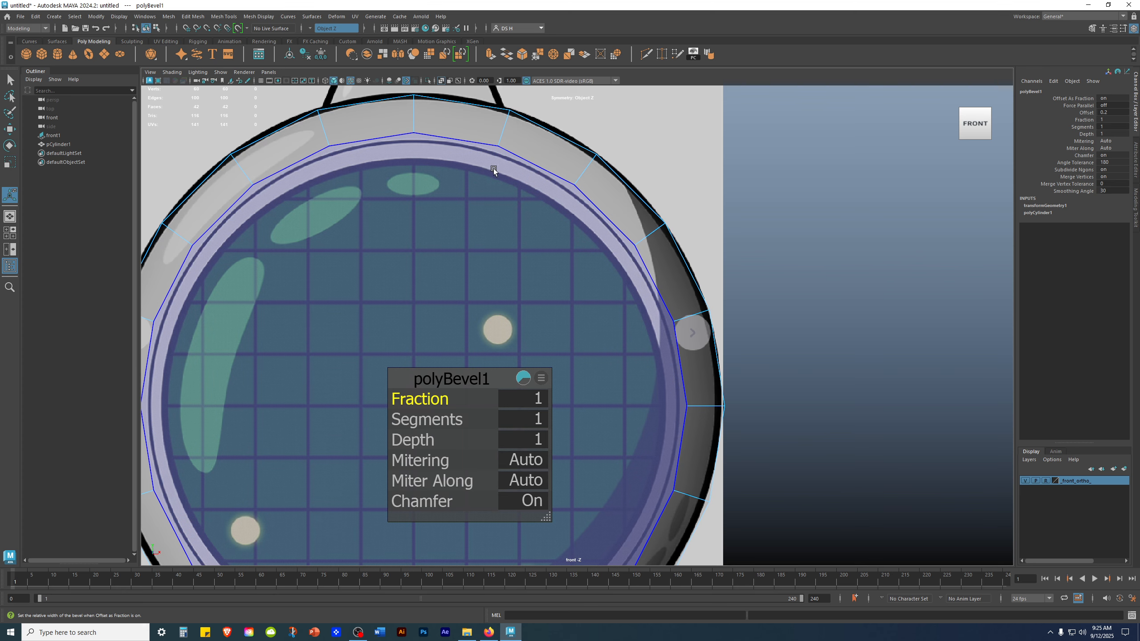
{"action": "left_click", "coordinate": [681, 420]}
{"action": "left_click", "coordinate": [632, 231]}
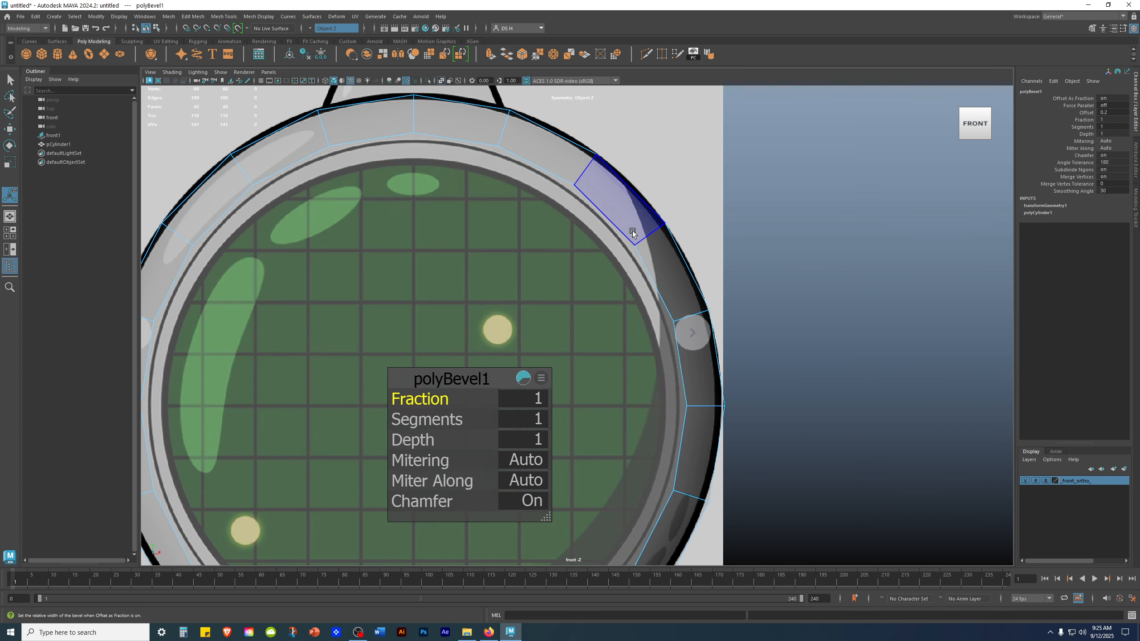
{"action": "key", "text": "space"}
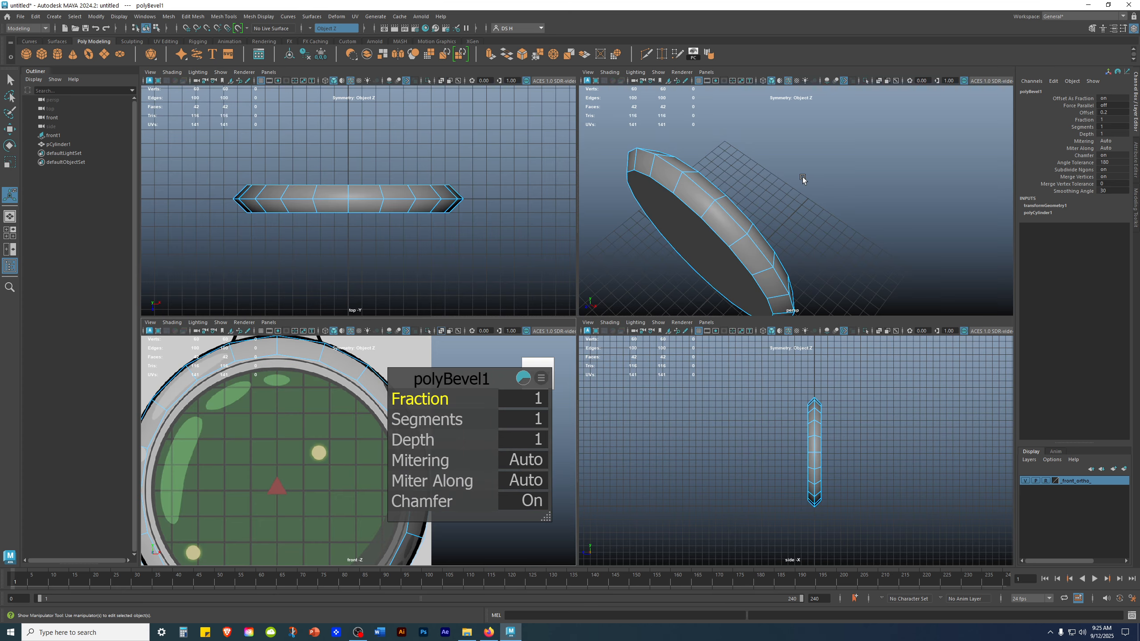
- Try the bevel with 2 and then 3 segments to round the rim
{"action": "left_click", "coordinate": [523, 419]}
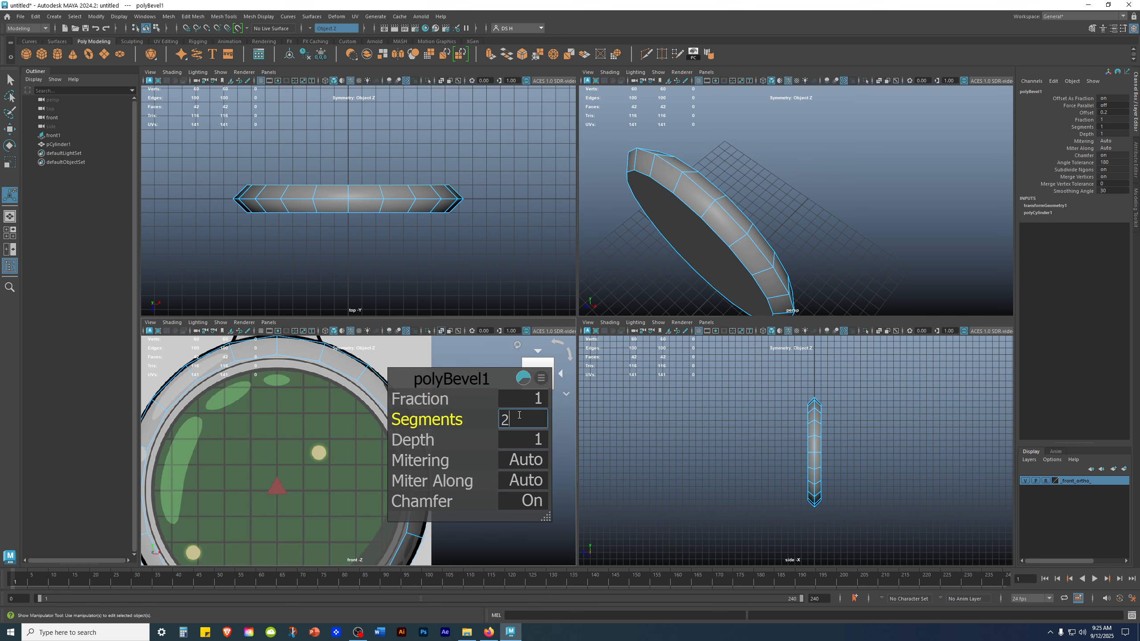
{"action": "type", "text": "2"}
{"action": "key", "text": "Return"}
{"action": "type", "text": "3"}
{"action": "key", "text": "Return"}
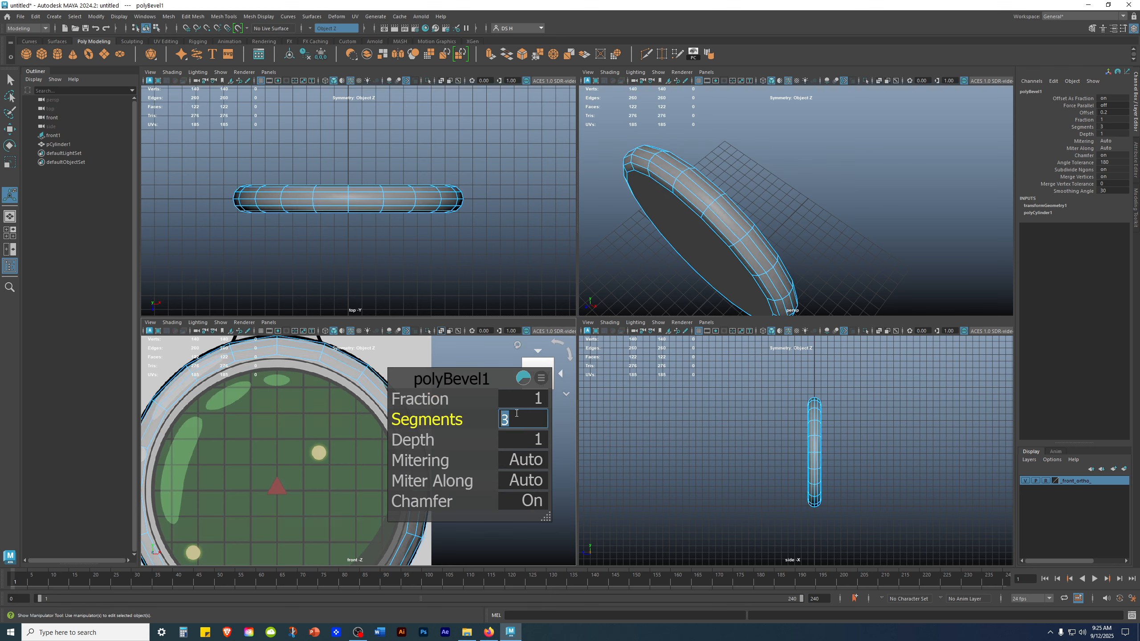
- Undo the bevel and its setting changes on the cylinder
{"action": "left_click_drag", "start_coordinate": [832, 219], "coordinate": [736, 195], "text": "alt"}
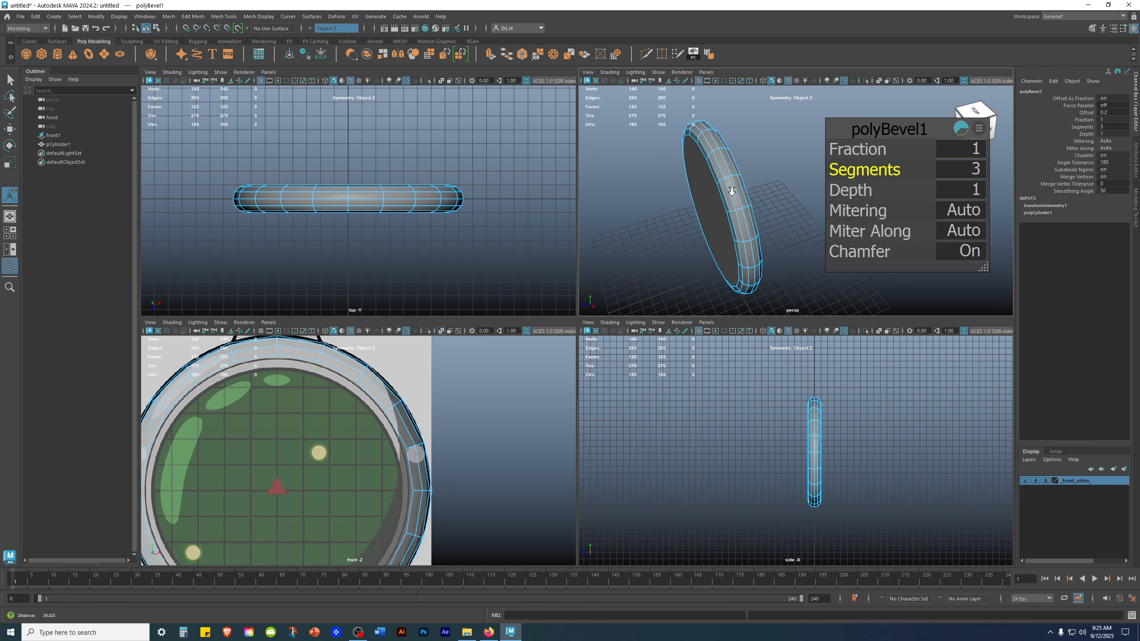
{"action": "key", "text": "ctrl+z"}
{"action": "key", "text": "ctrl+z"}
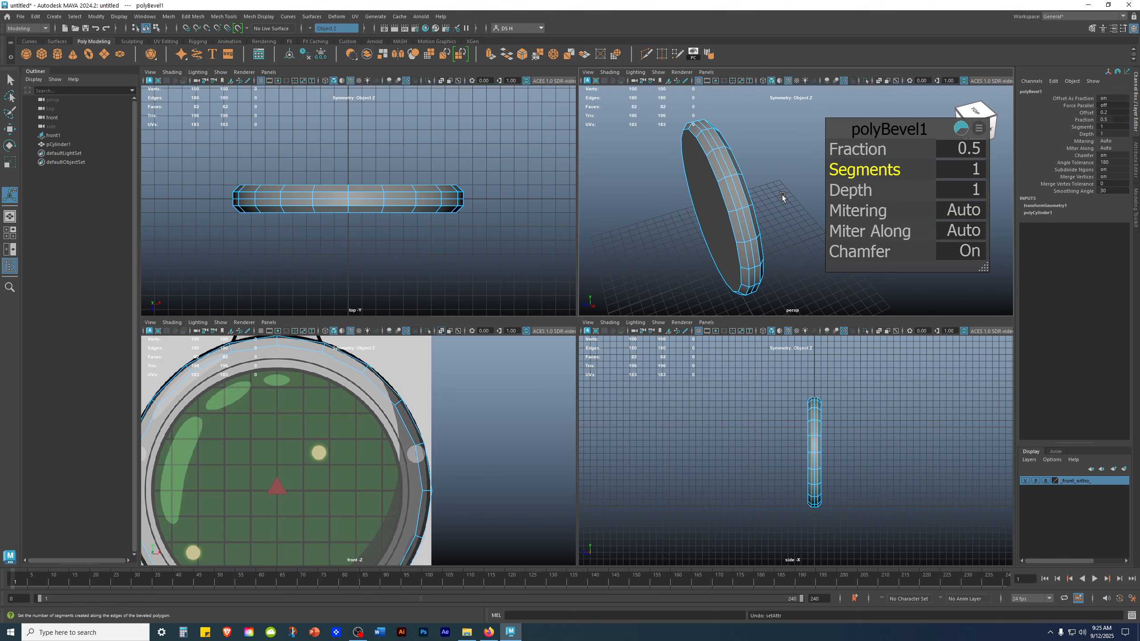
{"action": "key", "text": "ctrl+z"}
{"action": "left_click_drag", "start_coordinate": [782, 195], "coordinate": [708, 229], "text": "alt"}
{"action": "left_click", "coordinate": [866, 215]}
{"action": "left_click", "coordinate": [708, 229]}
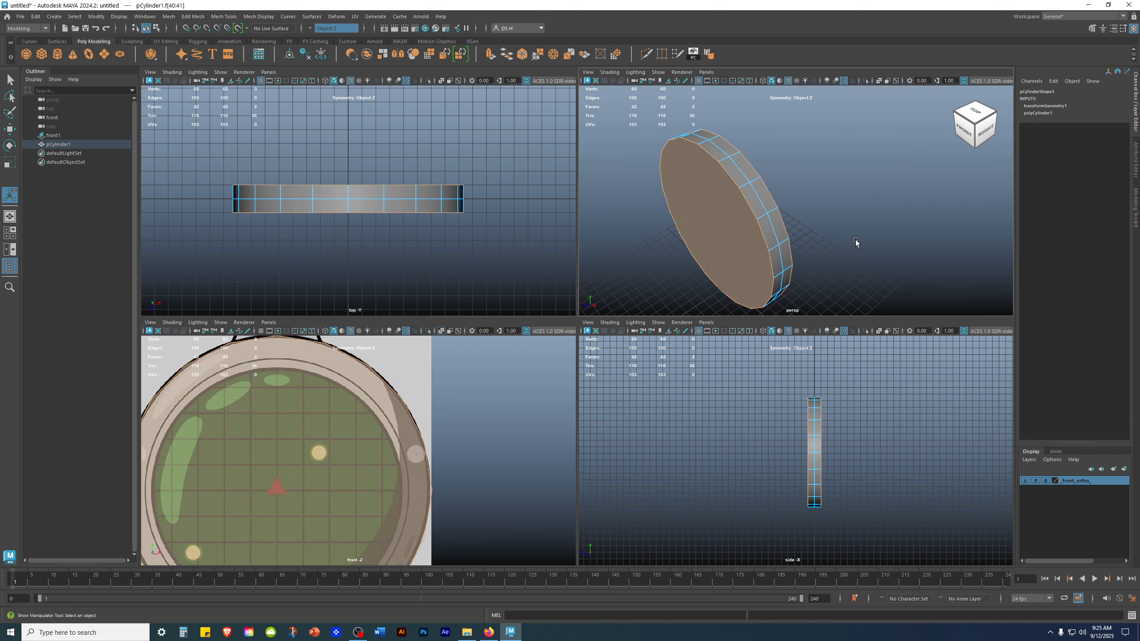
- Select the whole cylinder in object mode to check its transform values and construction inputs
{"action": "right_click_drag", "start_coordinate": [771, 218], "coordinate": [808, 198]}
{"action": "key", "text": "q"}
{"action": "left_click", "coordinate": [814, 197]}
{"action": "left_click", "coordinate": [736, 207]}
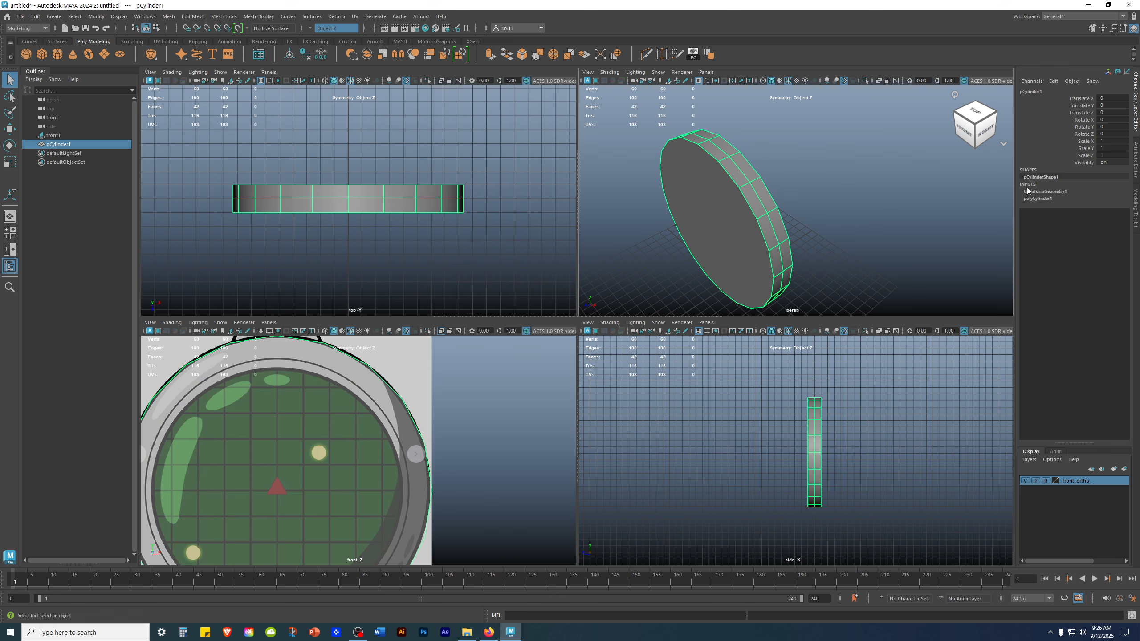
{"action": "left_click", "coordinate": [802, 198]}
- Return the cylinder to face mode with both caps selected, activate the Move tool, and maximize the perspective view
{"action": "right_click_drag", "start_coordinate": [758, 201], "coordinate": [919, 217]}
{"action": "left_click_drag", "start_coordinate": [906, 247], "coordinate": [877, 238], "text": "alt"}
{"action": "key", "text": "w"}
{"action": "left_click_drag", "start_coordinate": [779, 229], "coordinate": [819, 253], "text": "alt"}
{"action": "key", "text": "space"}
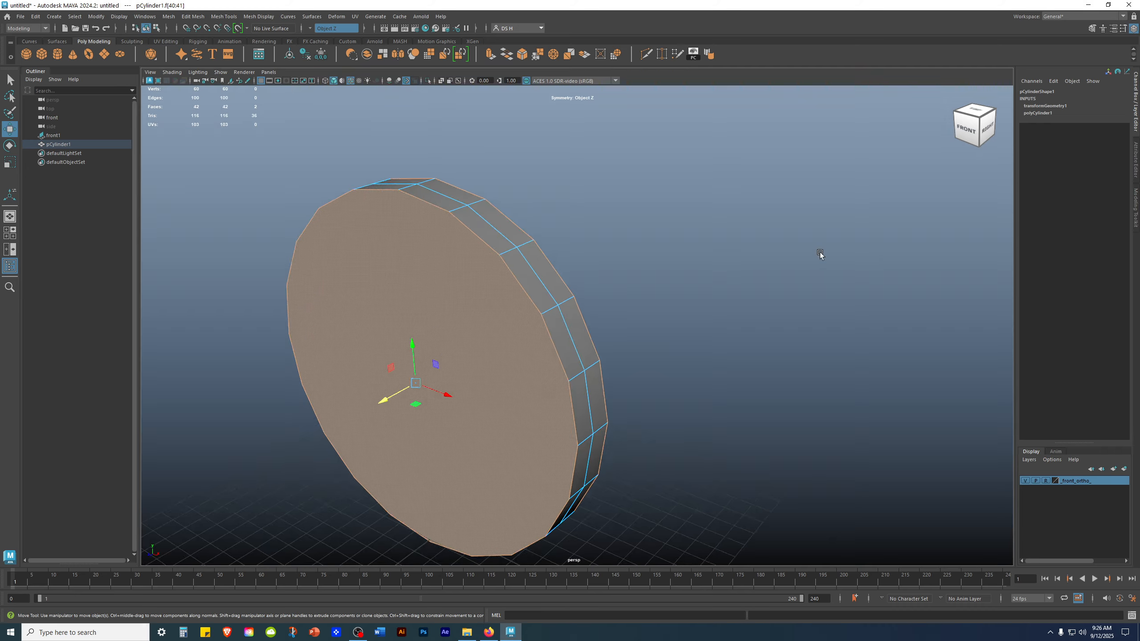
- Preview the cylinder with smooth mesh display and return it to the unsmoothed display
{"action": "right_click_drag", "start_coordinate": [820, 253], "coordinate": [590, 258], "text": "alt"}
{"action": "middle_click_drag", "start_coordinate": [592, 256], "coordinate": [728, 235], "text": "alt"}
{"action": "left_click_drag", "start_coordinate": [734, 227], "coordinate": [776, 264], "text": "alt"}
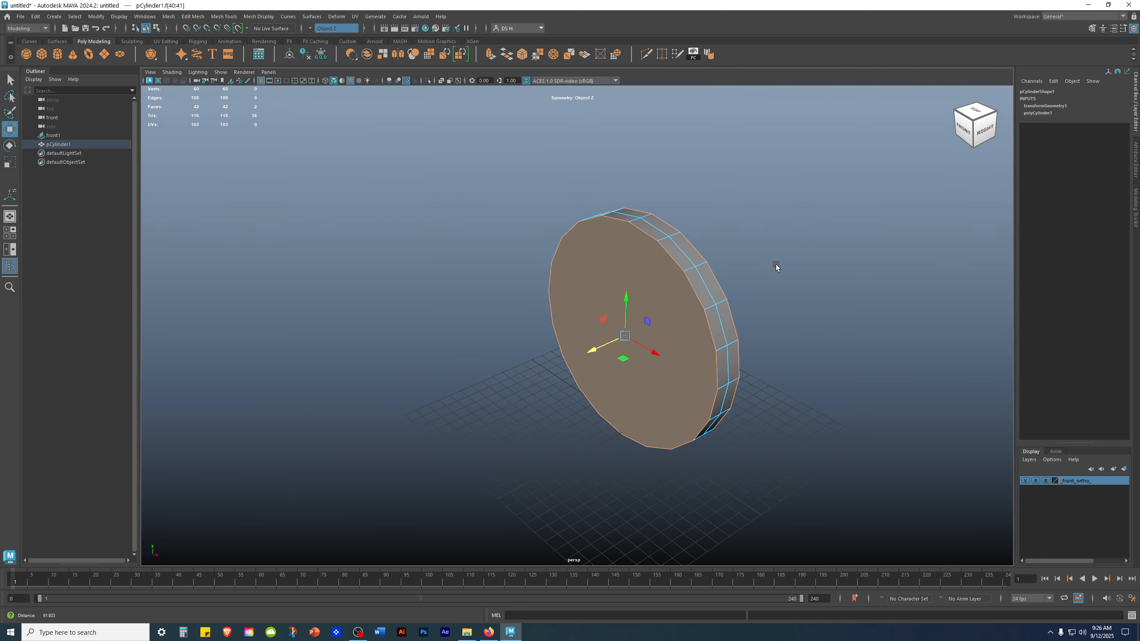
{"action": "key", "text": "3"}
{"action": "left_click_drag", "start_coordinate": [847, 289], "coordinate": [815, 305], "text": "alt"}
{"action": "key", "text": "1"}
{"action": "middle_click_drag", "start_coordinate": [762, 274], "coordinate": [684, 277], "text": "alt"}
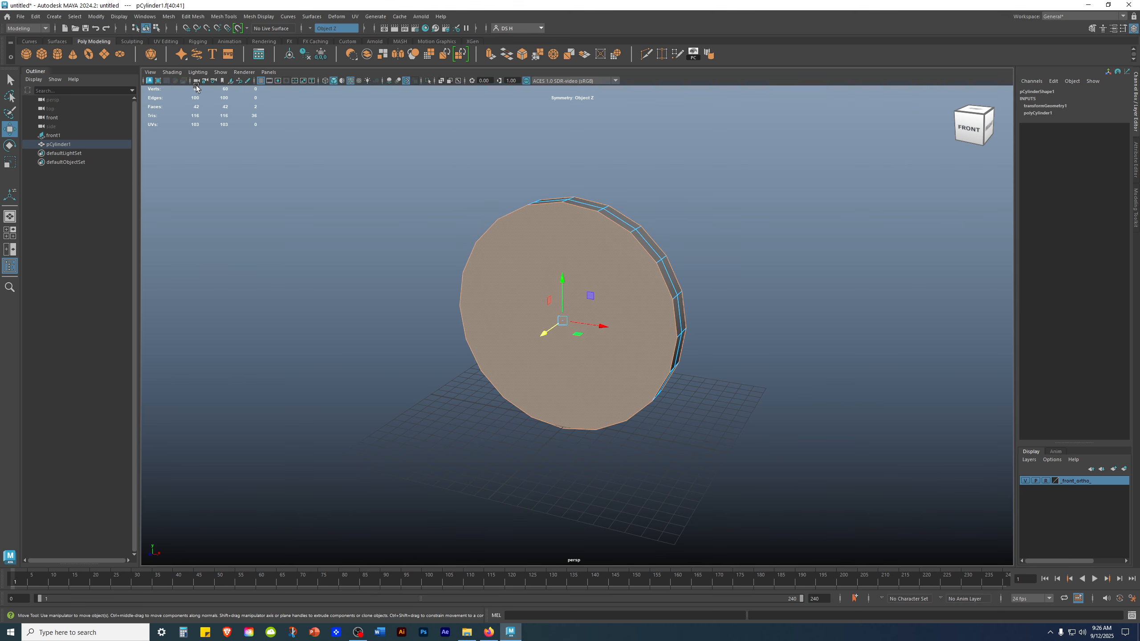
- Move both cap faces symmetrically outward along Z to thicken the cylinder
{"action": "left_click_drag", "start_coordinate": [846, 278], "coordinate": [774, 270], "text": "alt"}
{"action": "left_click_drag", "start_coordinate": [539, 331], "coordinate": [500, 360]}
{"action": "left_click_drag", "start_coordinate": [792, 400], "coordinate": [744, 427], "text": "alt"}
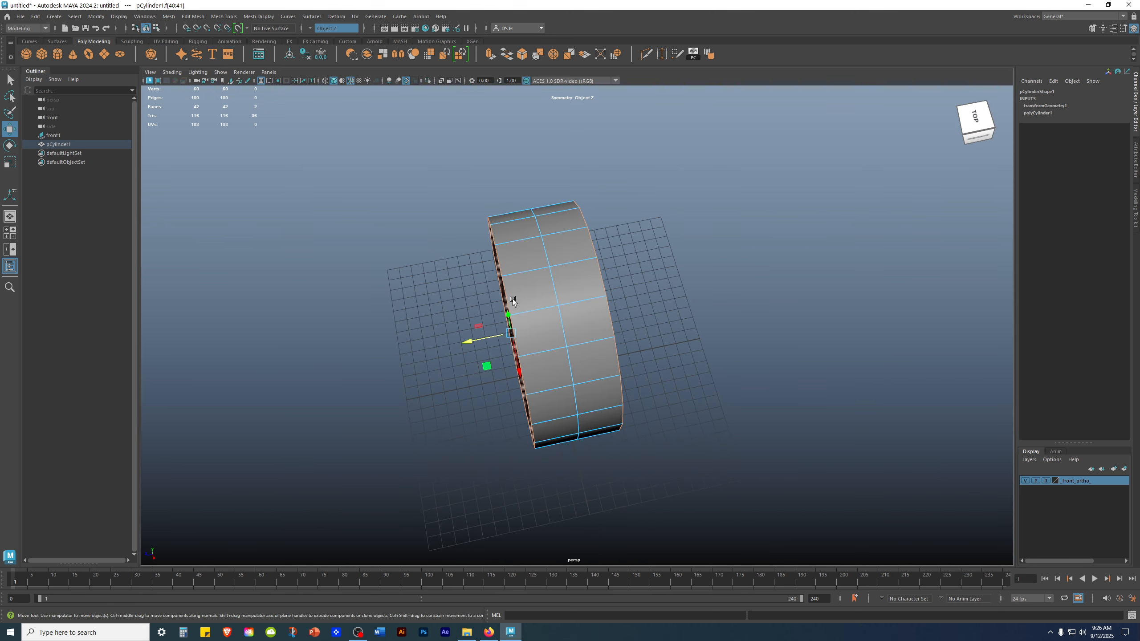
- Fine-tune the cap faces in the side view so each sits about three grid units from the cylinder's middle edge loop
{"action": "key", "text": "space"}
{"action": "key", "text": "space"}
{"action": "scroll", "coordinate": [781, 332], "scroll_direction": "up", "scroll_amount": 4}
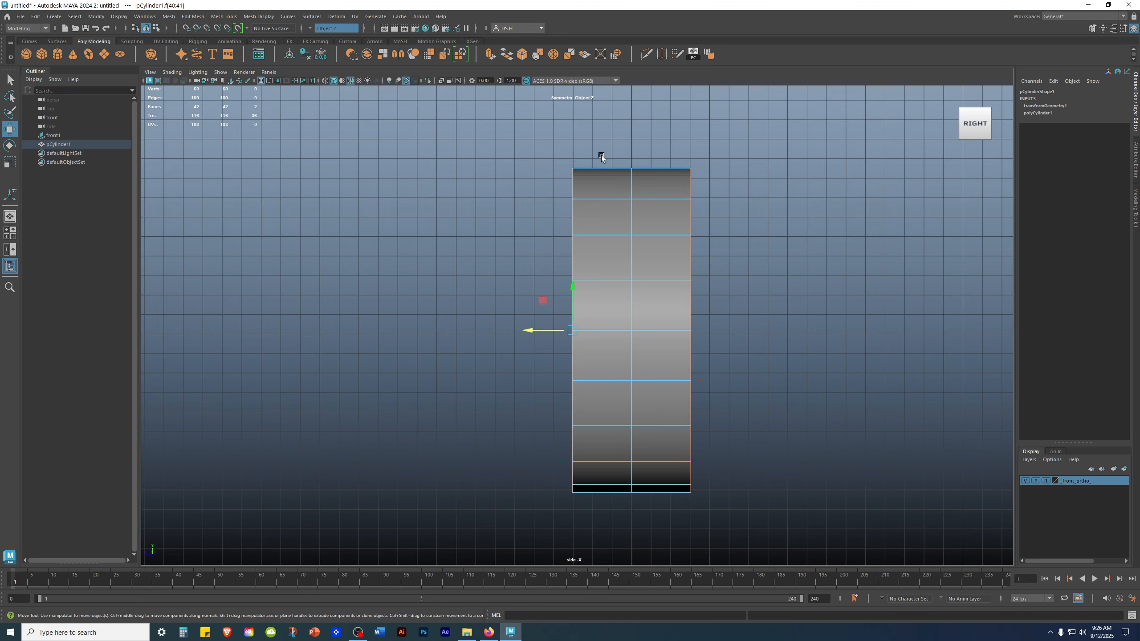
{"action": "scroll", "coordinate": [585, 273], "scroll_direction": "up", "scroll_amount": 3}
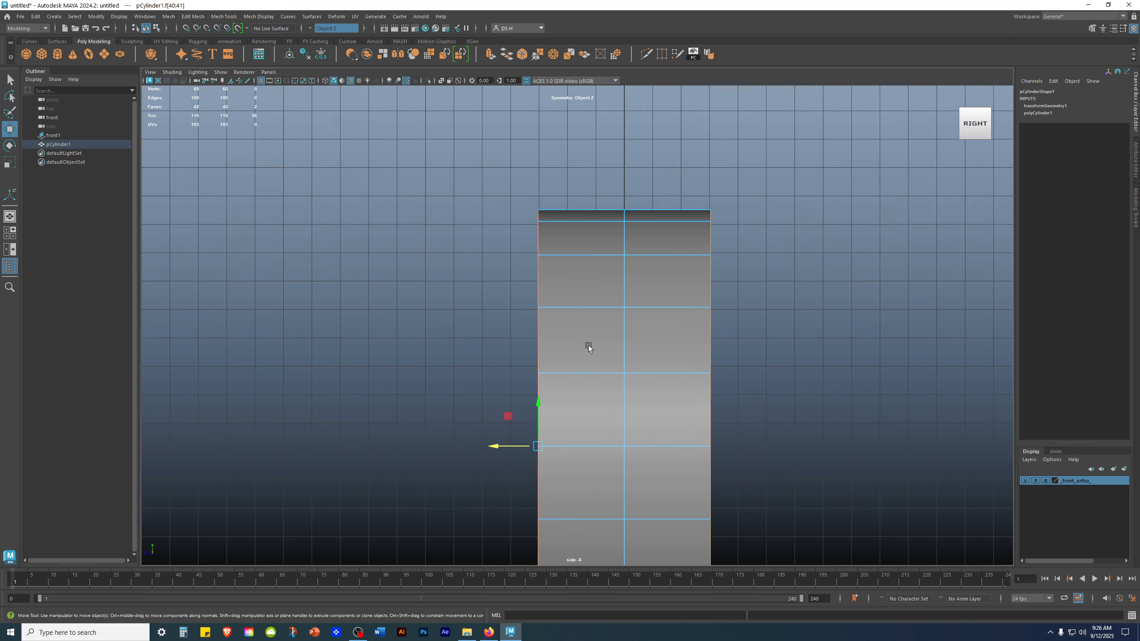
{"action": "left_click_drag", "start_coordinate": [494, 448], "coordinate": [493, 448]}
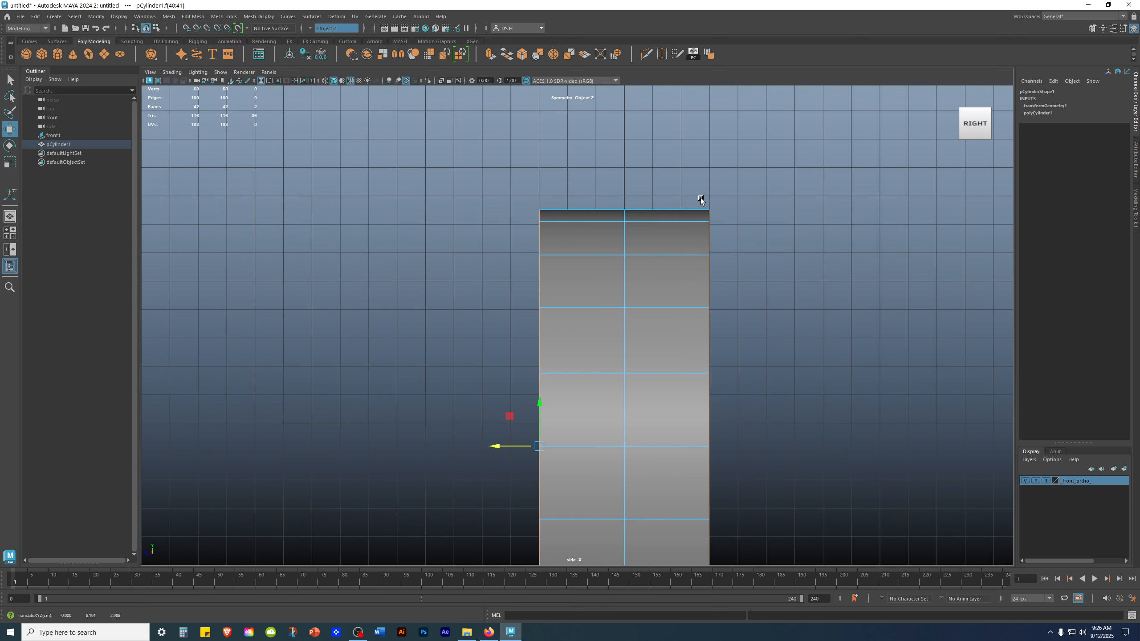
{"action": "left_click_drag", "start_coordinate": [882, 222], "coordinate": [663, 263], "text": "alt"}
- Move the caps farther outward in the side view to about four grid units on each side of the middle loop
{"action": "key", "text": "space"}
{"action": "key", "text": "space"}
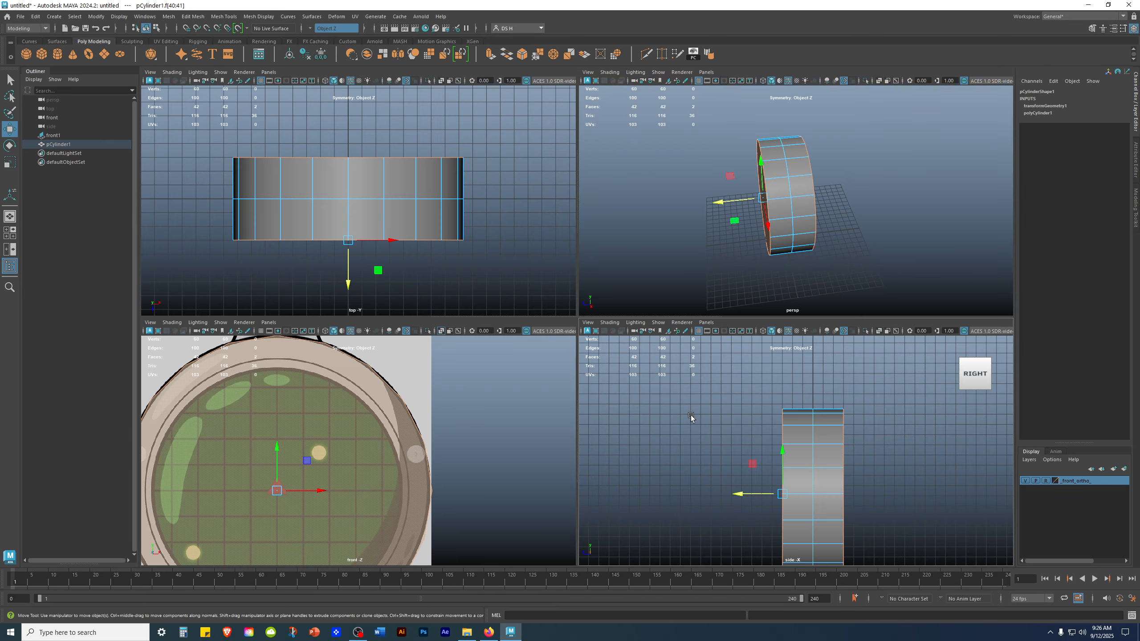
{"action": "scroll", "coordinate": [691, 287], "scroll_direction": "up", "scroll_amount": 2}
{"action": "scroll", "coordinate": [691, 284], "scroll_direction": "up", "scroll_amount": 1}
{"action": "left_click_drag", "start_coordinate": [490, 469], "coordinate": [465, 443]}
{"action": "key", "text": "space"}
{"action": "key", "text": "space"}
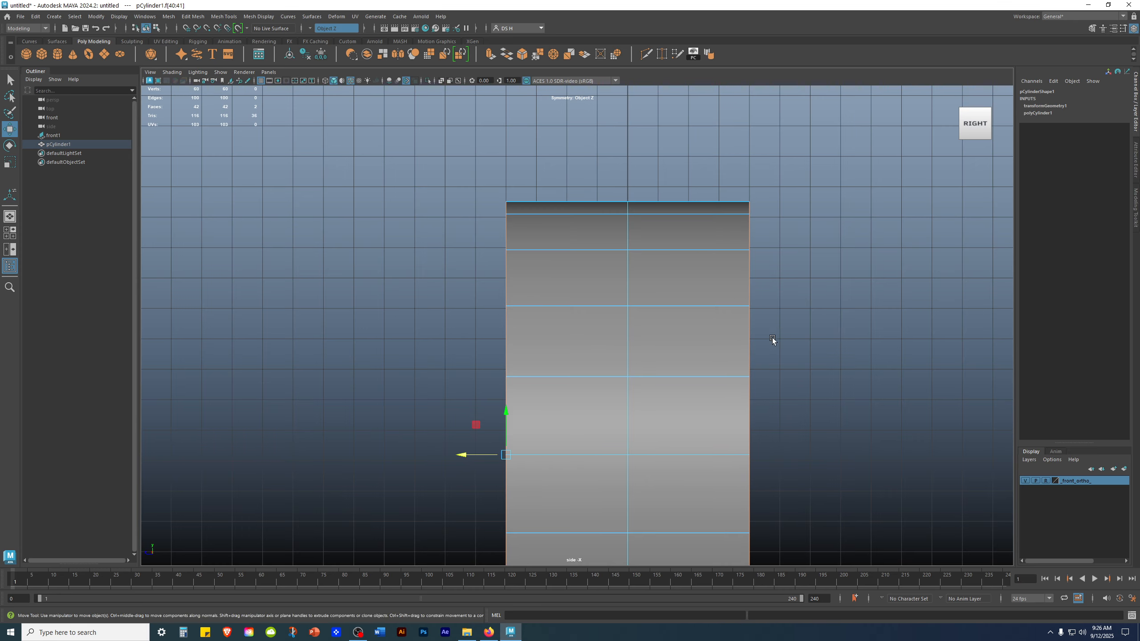
- Bevel the two selected cap faces of the cylinder
{"action": "left_click_drag", "start_coordinate": [714, 283], "coordinate": [583, 251], "text": "alt"}
{"action": "right_click", "coordinate": [637, 233], "text": "shift"}
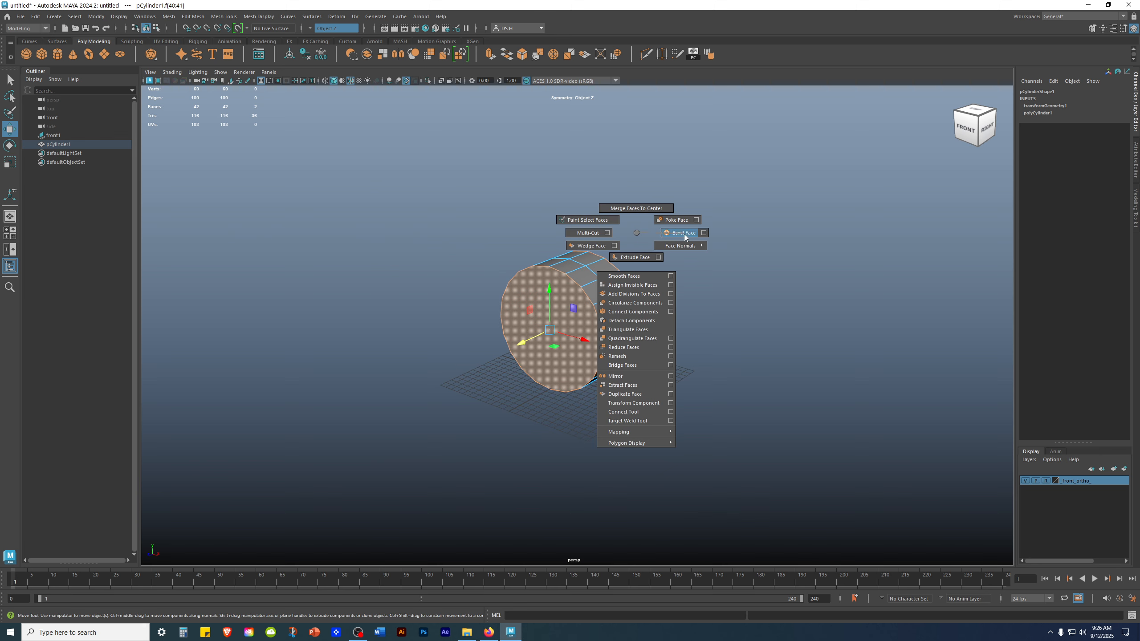
{"action": "right_click_drag", "start_coordinate": [685, 234], "coordinate": [686, 234], "text": "shift"}
{"action": "left_click_drag", "start_coordinate": [513, 374], "coordinate": [475, 377], "text": "alt"}
{"action": "right_click_drag", "start_coordinate": [476, 377], "coordinate": [713, 385], "text": "alt"}
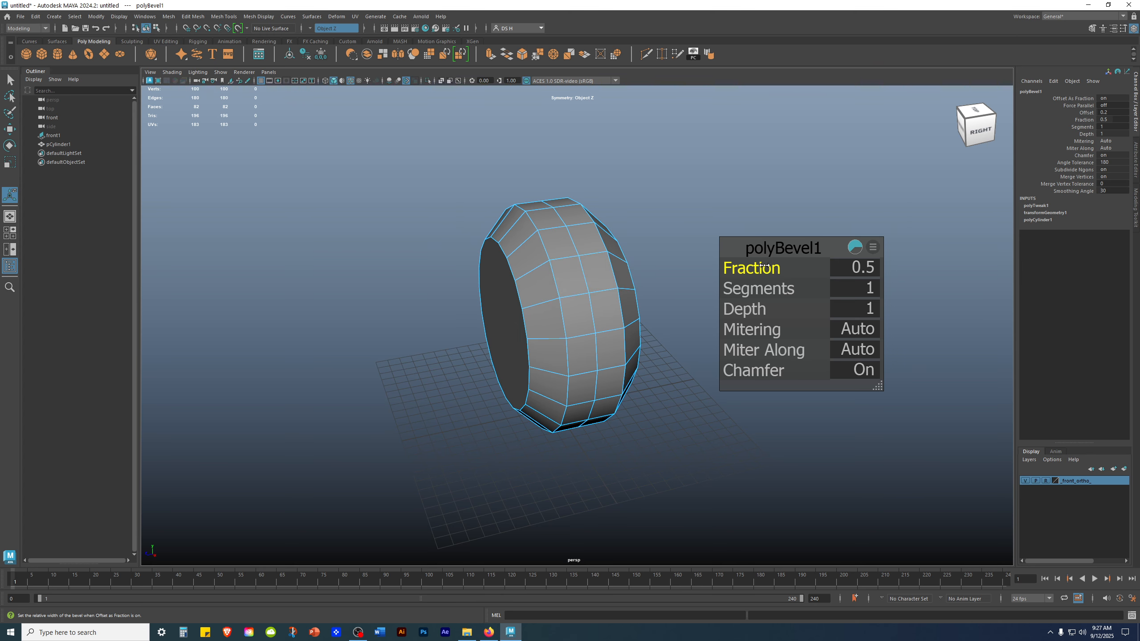
- Set the bevel Fraction to 0.44, matching the inner edge to the green screen's rim in the front reference
{"action": "left_click_drag", "start_coordinate": [539, 287], "coordinate": [553, 258], "text": "alt"}
{"action": "key", "text": "space"}
{"action": "key", "text": "space"}
{"action": "middle_click_drag", "start_coordinate": [554, 269], "coordinate": [439, 293], "text": "alt"}
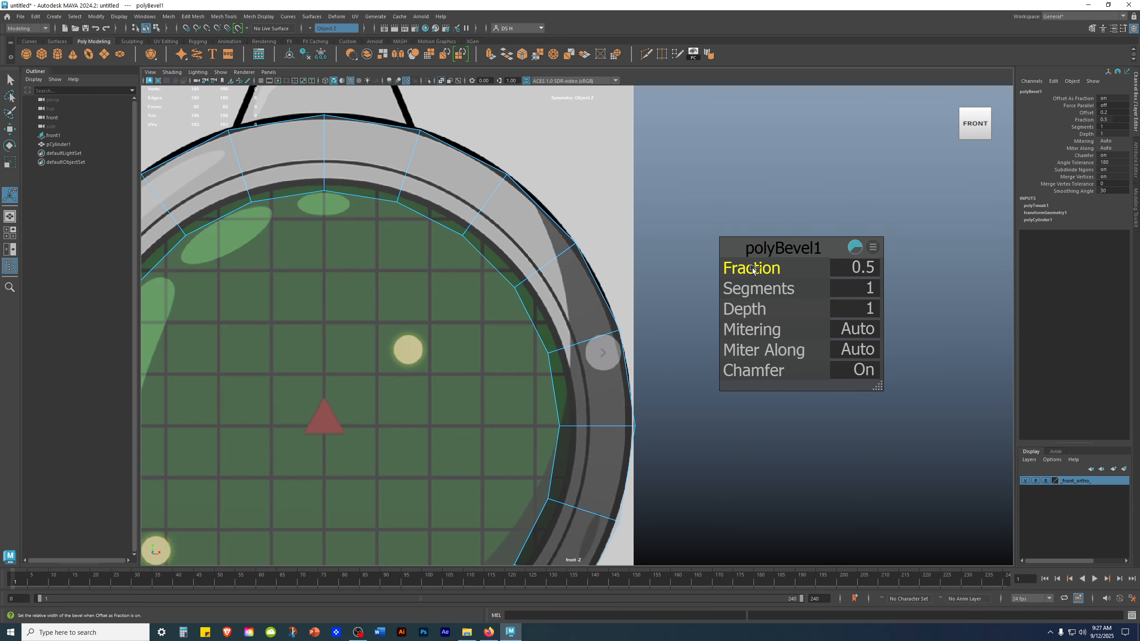
{"action": "mouse_move", "coordinate": [752, 268]}
{"action": "left_mouse_down"}
{"action": "mouse_move", "coordinate": [763, 268]}
{"action": "mouse_move", "coordinate": [751, 268]}
{"action": "left_mouse_up"}
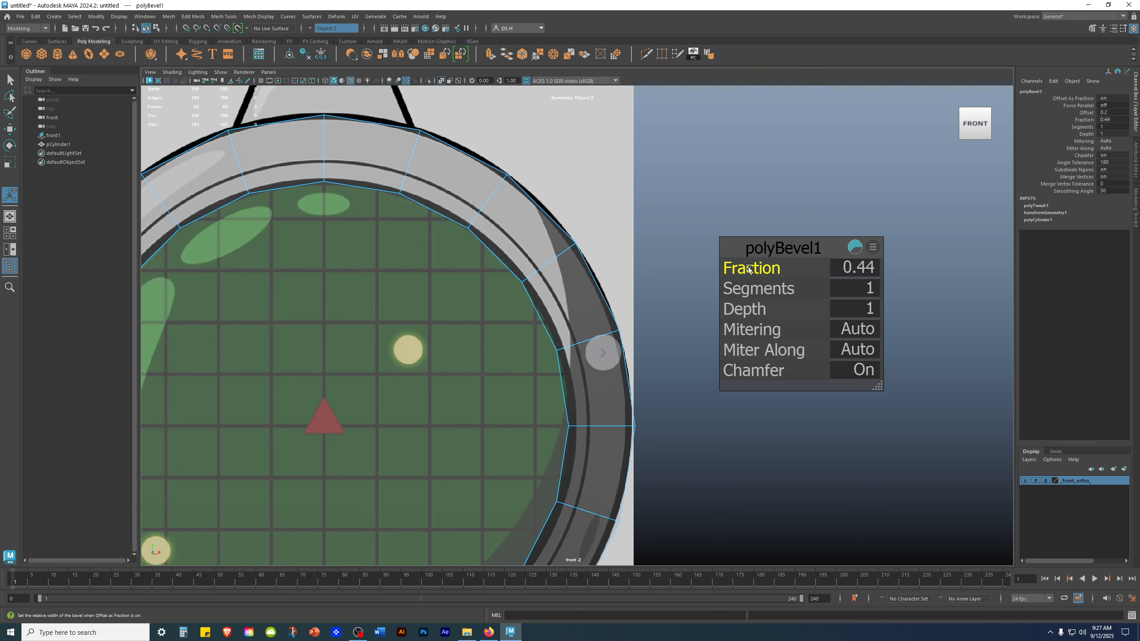
- Set the bevel Segments to 4 to round the rims on both sides of the cylinder
{"action": "key", "text": "space"}
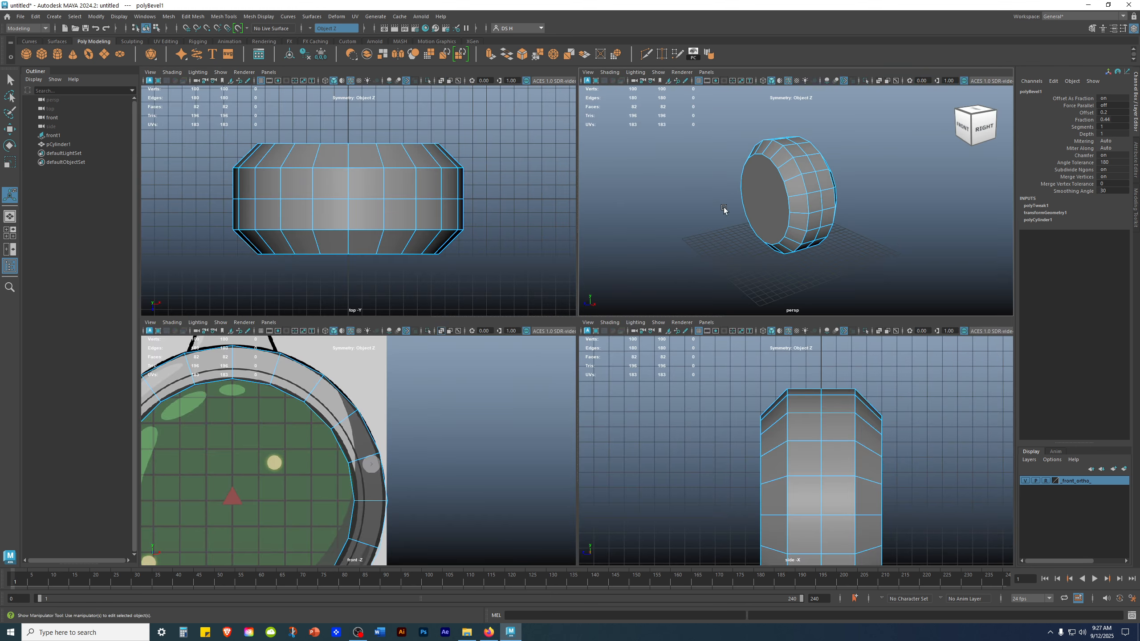
{"action": "key", "text": "space"}
{"action": "left_click_drag", "start_coordinate": [633, 257], "coordinate": [522, 274], "text": "alt"}
{"action": "middle_click_drag", "start_coordinate": [511, 256], "coordinate": [602, 252], "text": "alt"}
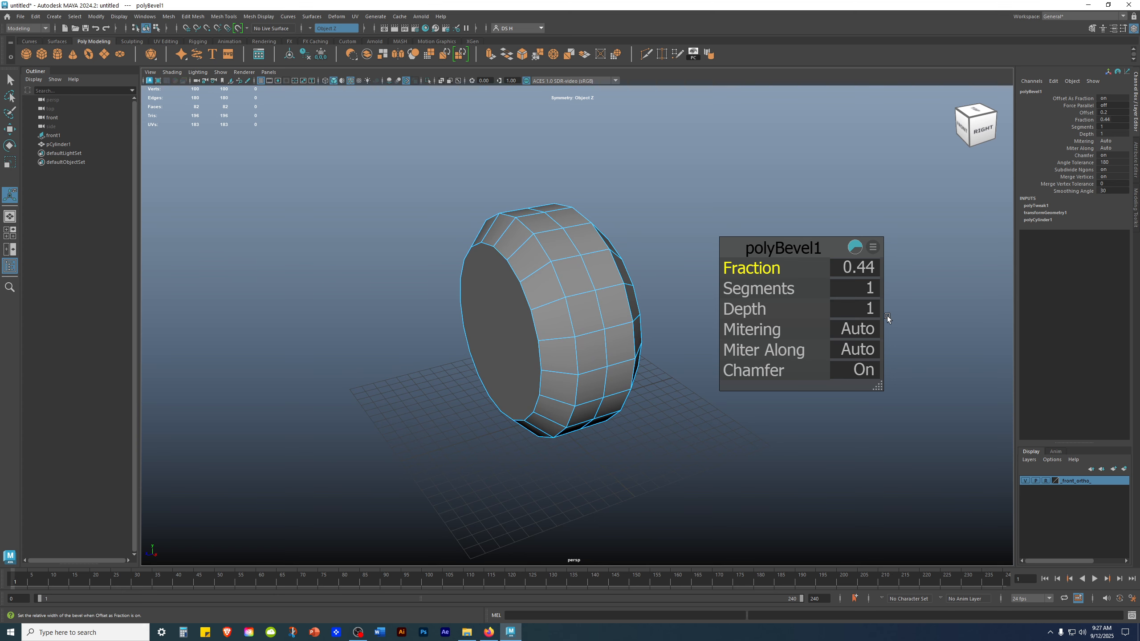
{"action": "left_click", "coordinate": [847, 288]}
{"action": "type", "text": "3"}
{"action": "key", "text": "Return"}
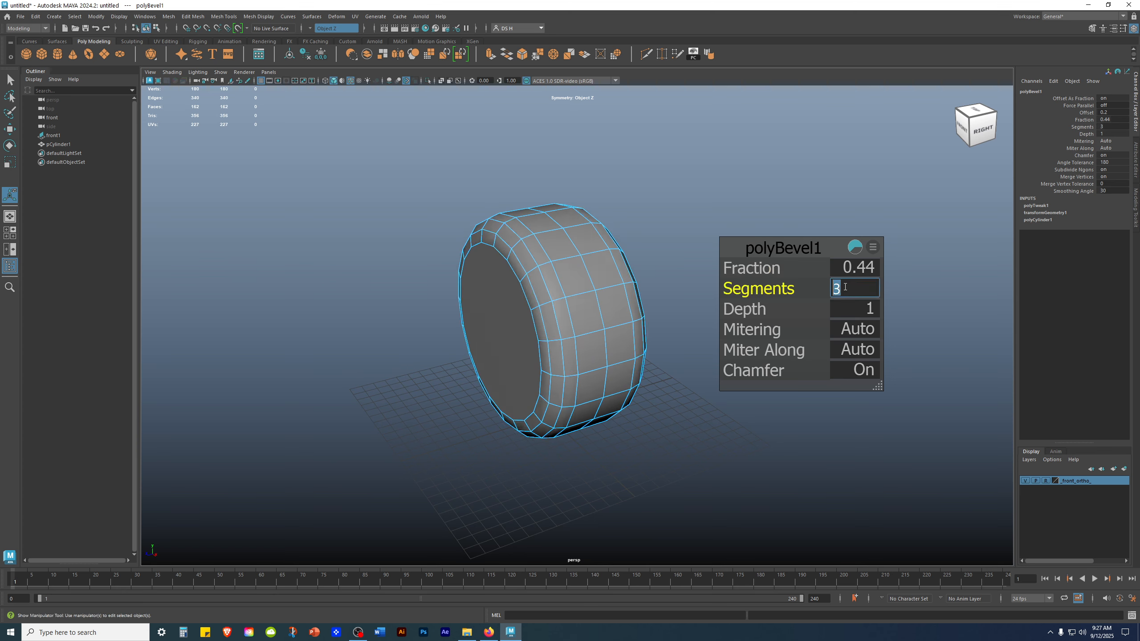
{"action": "type", "text": "4"}
{"action": "key", "text": "Return"}
- Return the cylinder to object mode and inspect the rounded bevel in the perspective and side views
{"action": "left_click_drag", "start_coordinate": [588, 307], "coordinate": [531, 275], "text": "alt"}
{"action": "key", "text": "space"}
{"action": "key", "text": "space"}
{"action": "middle_click_drag", "start_coordinate": [614, 367], "coordinate": [551, 276], "text": "alt"}
{"action": "right_click_drag", "start_coordinate": [551, 276], "coordinate": [488, 261], "text": "alt"}
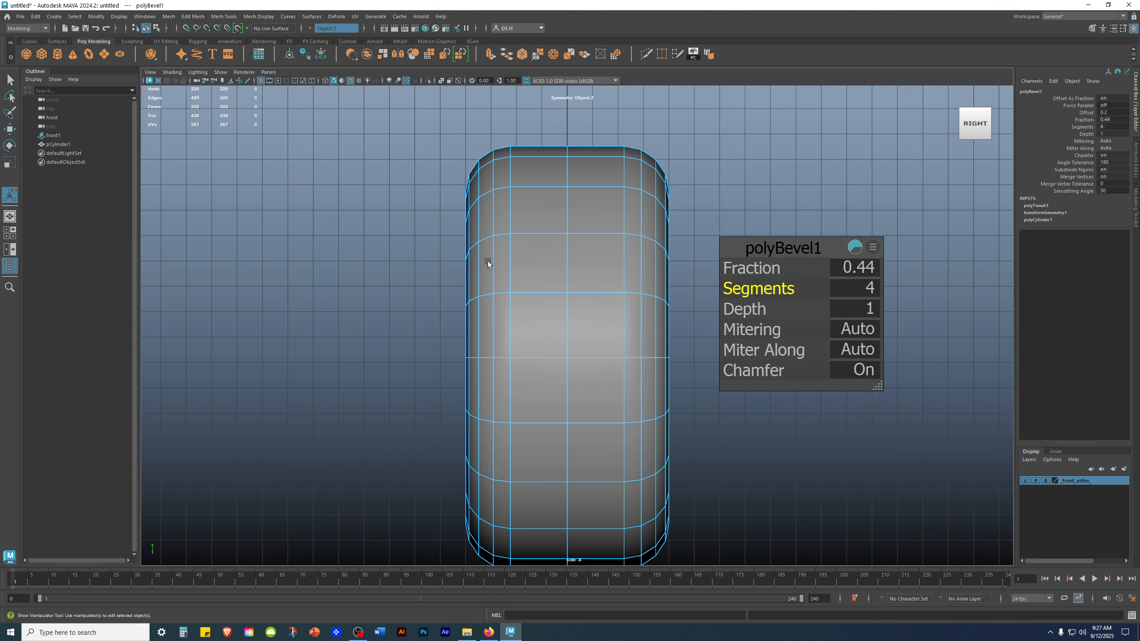
{"action": "left_click_drag", "start_coordinate": [484, 216], "coordinate": [695, 236], "text": "alt"}
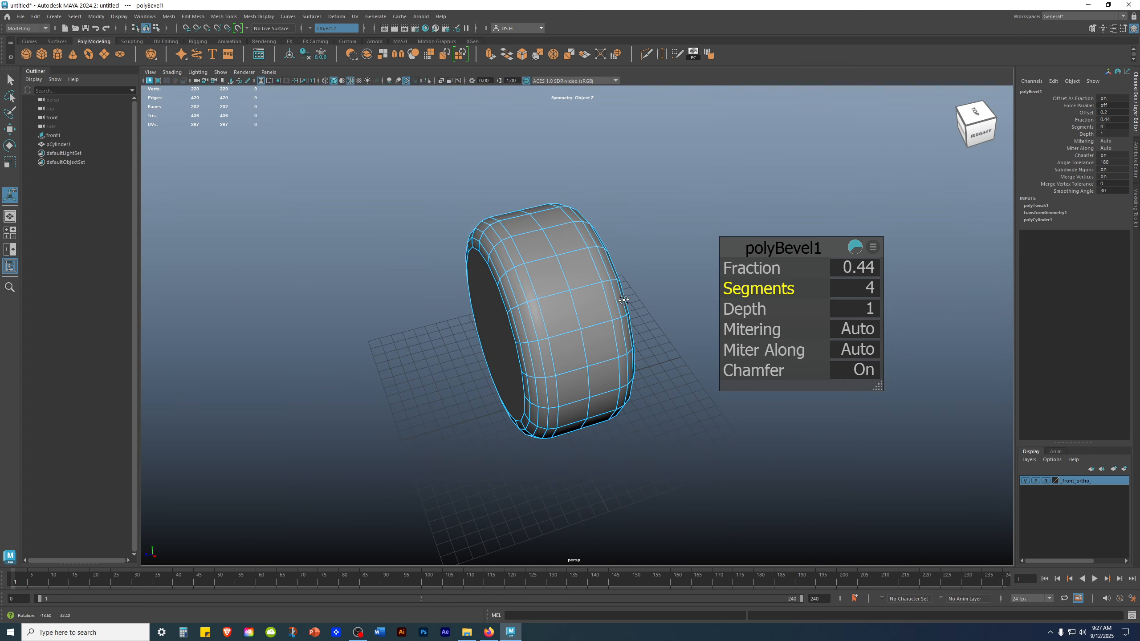
{"action": "left_click", "coordinate": [695, 237]}
{"action": "right_click_drag", "start_coordinate": [545, 257], "coordinate": [936, 94]}
{"action": "left_click", "coordinate": [682, 281]}
{"action": "mouse_move", "coordinate": [682, 280]}
{"action": "left_mouse_down", "text": "alt"}
{"action": "mouse_move", "coordinate": [789, 338]}
{"action": "mouse_move", "coordinate": [716, 275]}
{"action": "mouse_move", "coordinate": [700, 279]}
{"action": "mouse_move", "coordinate": [731, 266]}
{"action": "mouse_move", "coordinate": [742, 303]}
{"action": "mouse_move", "coordinate": [726, 272]}
{"action": "mouse_move", "coordinate": [709, 271]}
{"action": "left_mouse_up", "text": "alt"}
{"action": "key", "text": "alt+5"}
{"action": "left_click", "coordinate": [562, 273]}
{"action": "key", "text": "space"}
{"action": "key", "text": "space"}
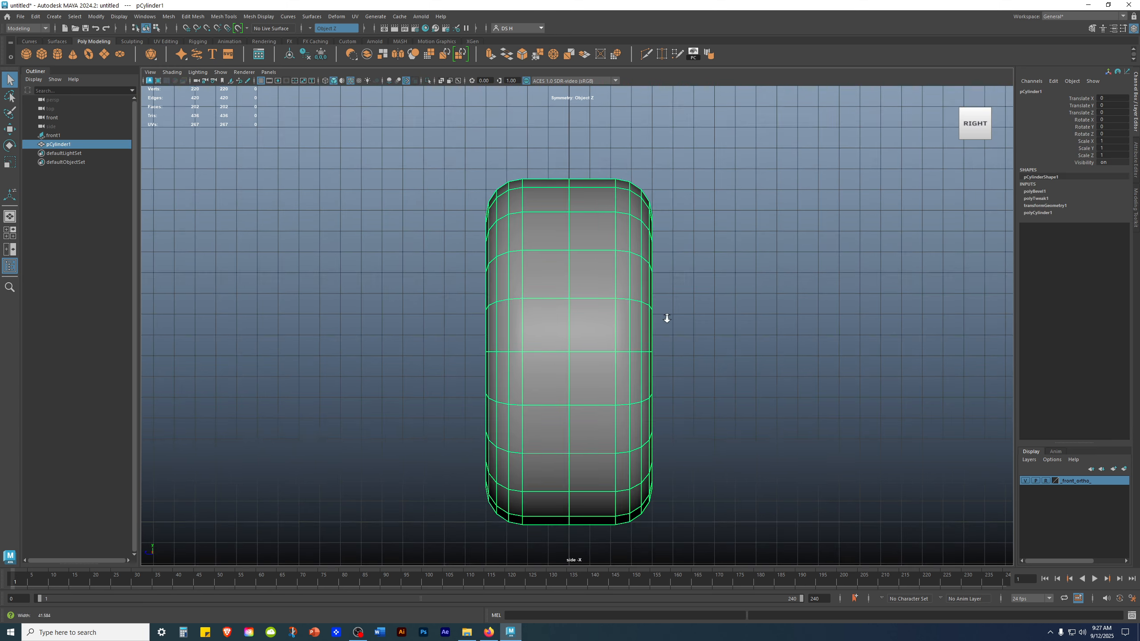
- Select all vertices beside the middle loop in the side view and move them symmetrically inward along Z to about 2.5 grid units per side
{"action": "scroll", "coordinate": [668, 318], "scroll_direction": "down", "scroll_amount": 2}
{"action": "right_click", "coordinate": [618, 257]}
{"action": "right_click_drag", "start_coordinate": [225, 234], "coordinate": [224, 236]}
{"action": "scroll", "coordinate": [412, 247], "scroll_direction": "down", "scroll_amount": 3}
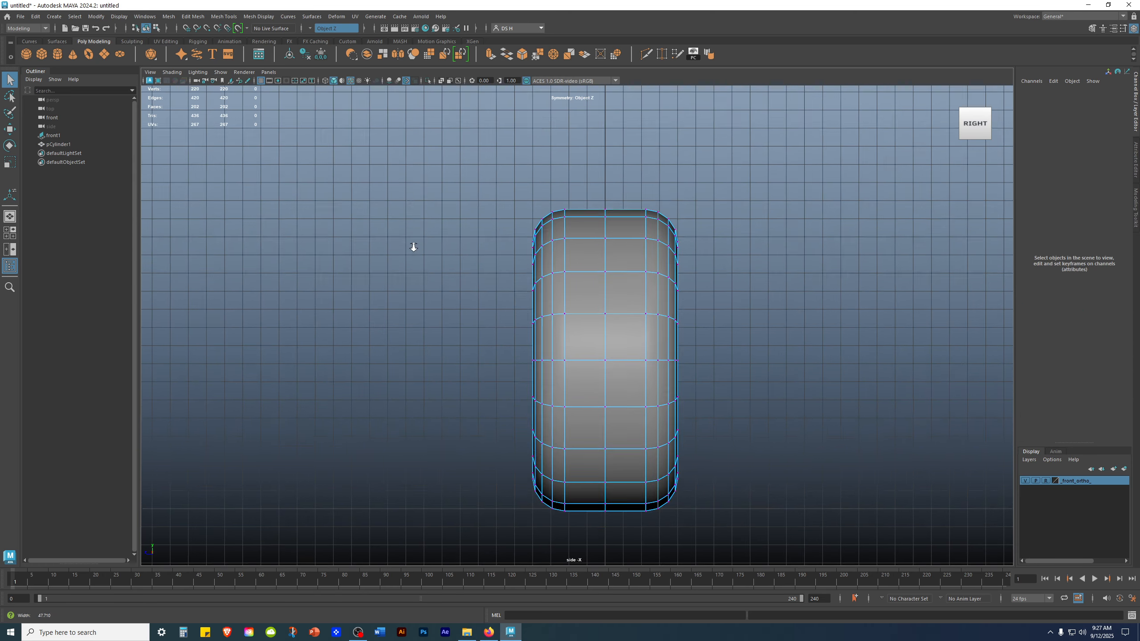
{"action": "left_click_drag", "start_coordinate": [432, 156], "coordinate": [588, 557]}
{"action": "left_click_drag", "start_coordinate": [413, 148], "coordinate": [578, 601]}
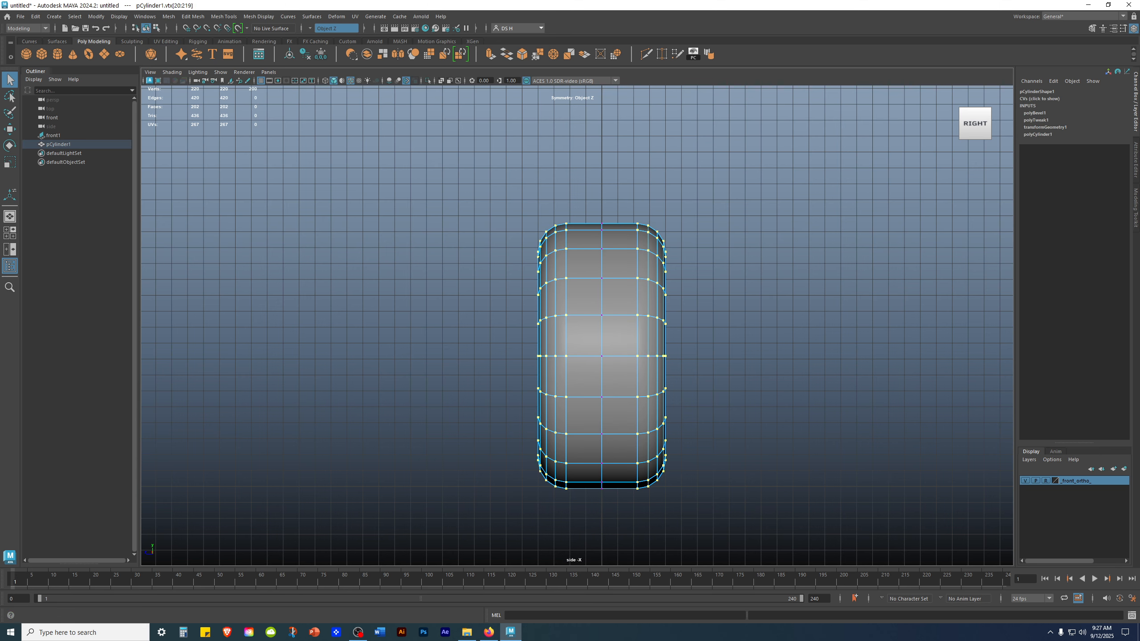
{"action": "key", "text": "w"}
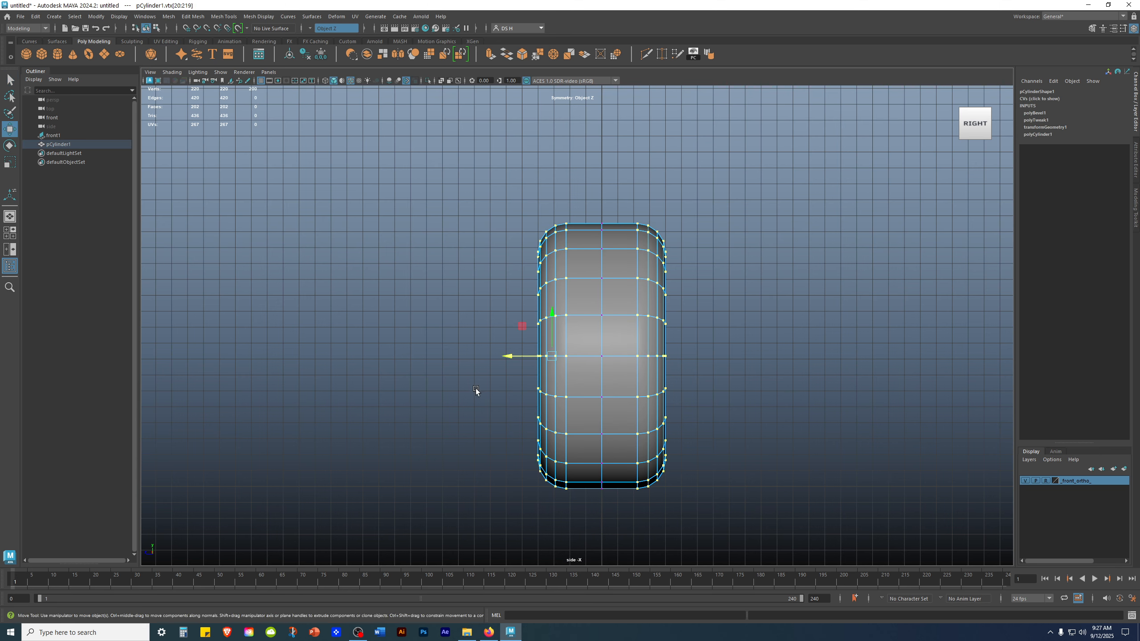
{"action": "scroll", "coordinate": [494, 359], "scroll_direction": "up", "scroll_amount": 2}
{"action": "scroll", "coordinate": [451, 352], "scroll_direction": "up", "scroll_amount": 1}
{"action": "scroll", "coordinate": [462, 357], "scroll_direction": "down", "scroll_amount": 1}
{"action": "left_click_drag", "start_coordinate": [467, 344], "coordinate": [492, 380]}
- Readjust the selected vertices along Z in the side view so the innermost bevel loops sit about one grid unit from the middle loop
{"action": "key", "text": "space"}
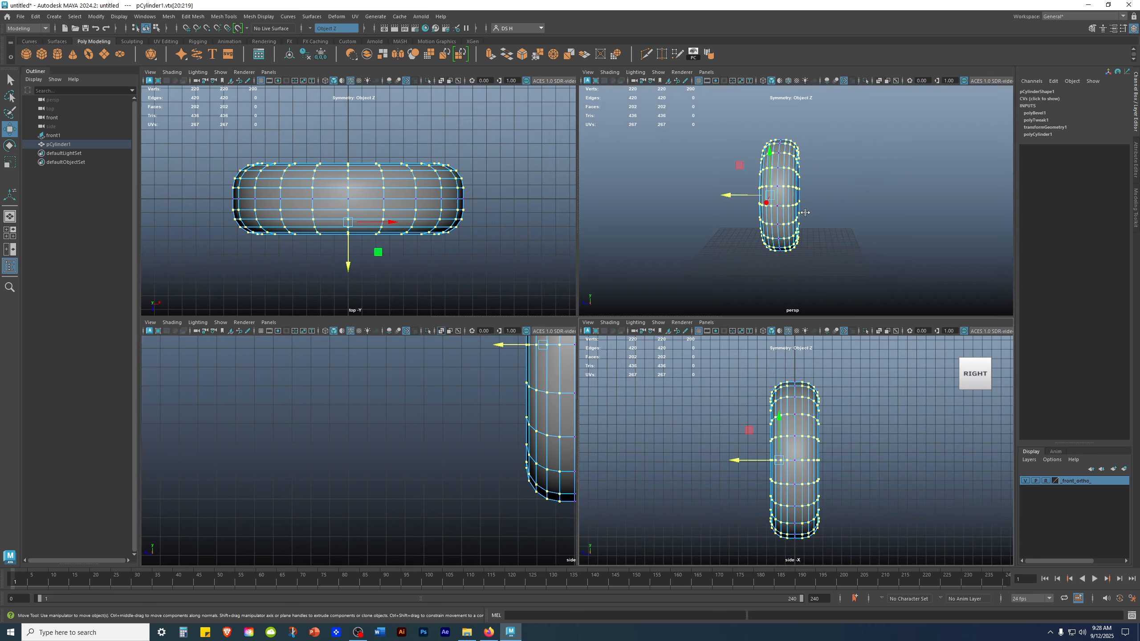
{"action": "key", "text": "space"}
{"action": "left_click_drag", "start_coordinate": [756, 262], "coordinate": [738, 357], "text": "alt"}
{"action": "key", "text": "space"}
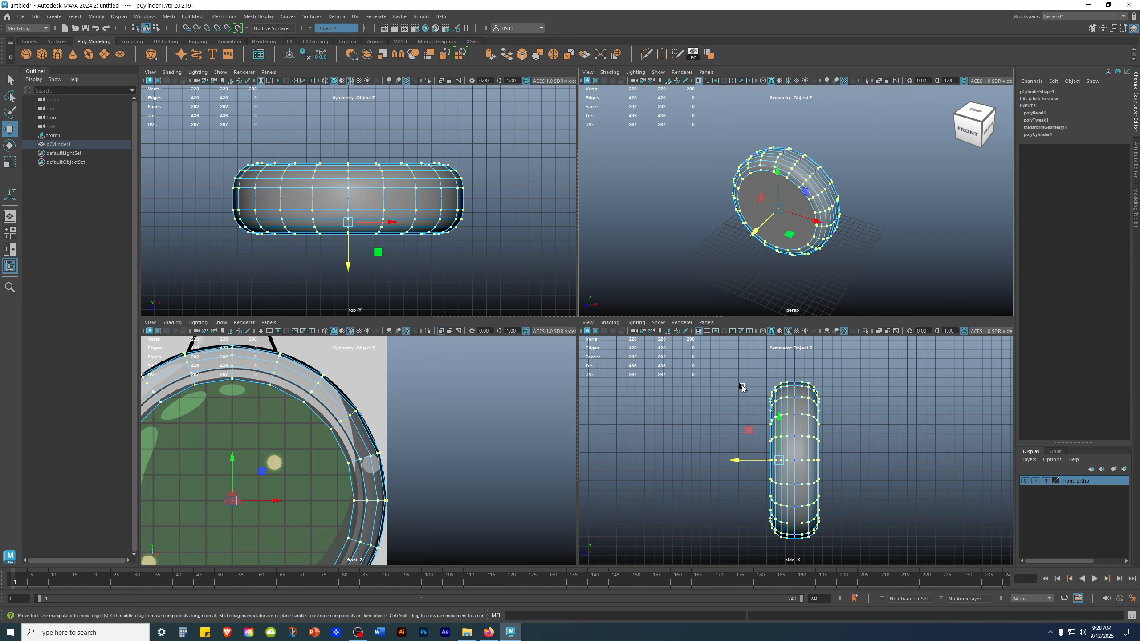
{"action": "key", "text": "space"}
{"action": "right_click_drag", "start_coordinate": [607, 312], "coordinate": [758, 373], "text": "alt"}
{"action": "middle_click_drag", "start_coordinate": [549, 358], "coordinate": [543, 424], "text": "alt"}
{"action": "right_click_drag", "start_coordinate": [543, 423], "coordinate": [620, 470], "text": "alt"}
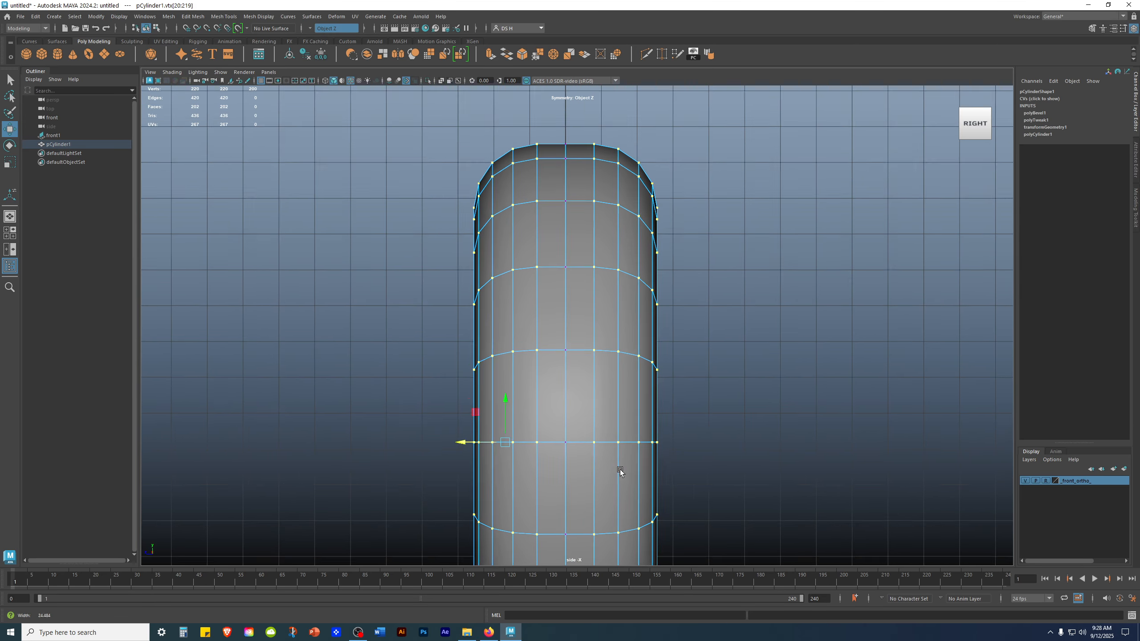
{"action": "left_click_drag", "start_coordinate": [457, 444], "coordinate": [481, 449]}
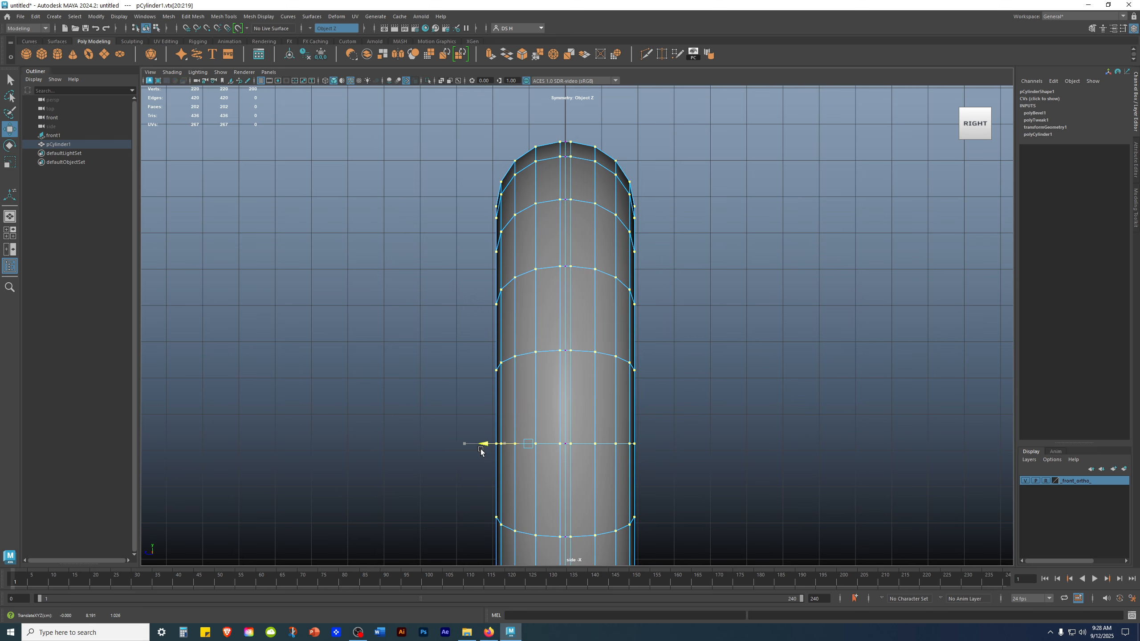
{"action": "left_click_drag", "start_coordinate": [481, 449], "coordinate": [473, 450]}
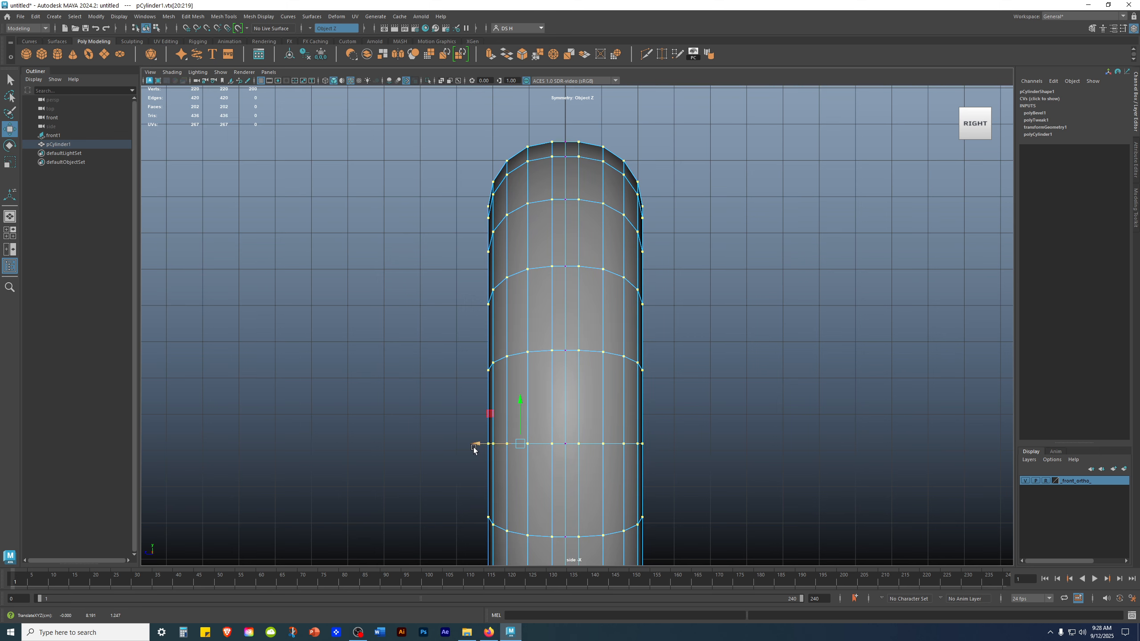
{"action": "scroll", "coordinate": [590, 384], "scroll_direction": "down", "scroll_amount": 2}
{"action": "left_click_drag", "start_coordinate": [489, 432], "coordinate": [464, 426]}
- Return the body to object mode and check its new thickness in the perspective and side views
{"action": "left_click_drag", "start_coordinate": [696, 307], "coordinate": [809, 238], "text": "alt"}
{"action": "left_click", "coordinate": [810, 245]}
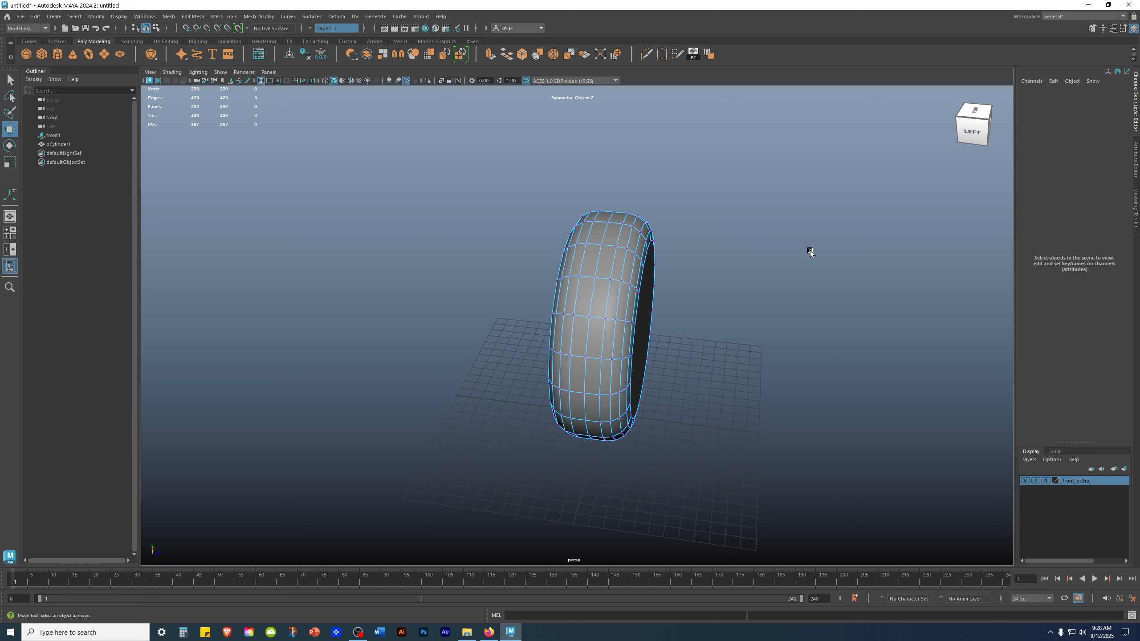
{"action": "key", "text": "space"}
{"action": "key", "text": "space"}
{"action": "scroll", "coordinate": [664, 321], "scroll_direction": "up", "scroll_amount": 5}
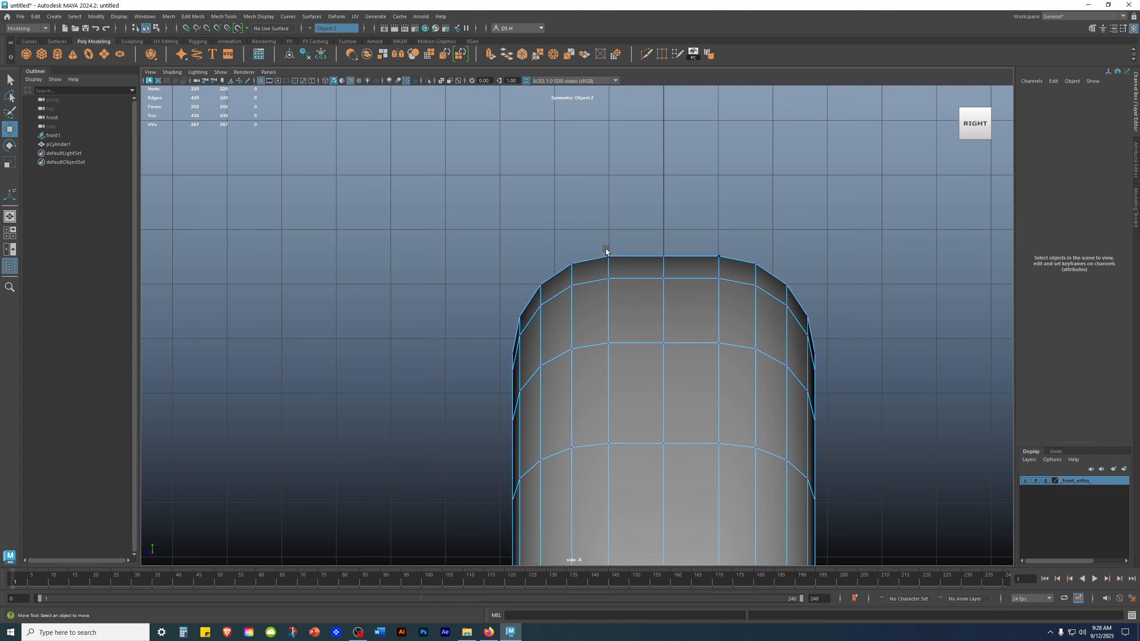
{"action": "left_click_drag", "start_coordinate": [788, 199], "coordinate": [541, 271], "text": "alt"}
{"action": "right_click_drag", "start_coordinate": [542, 272], "coordinate": [784, 134]}
{"action": "left_click", "coordinate": [783, 182]}
{"action": "left_click_drag", "start_coordinate": [704, 258], "coordinate": [743, 320], "text": "alt"}
{"action": "left_click", "coordinate": [613, 310]}
{"action": "key", "text": "space"}
{"action": "key", "text": "space"}
{"action": "scroll", "coordinate": [649, 368], "scroll_direction": "down", "scroll_amount": 3}
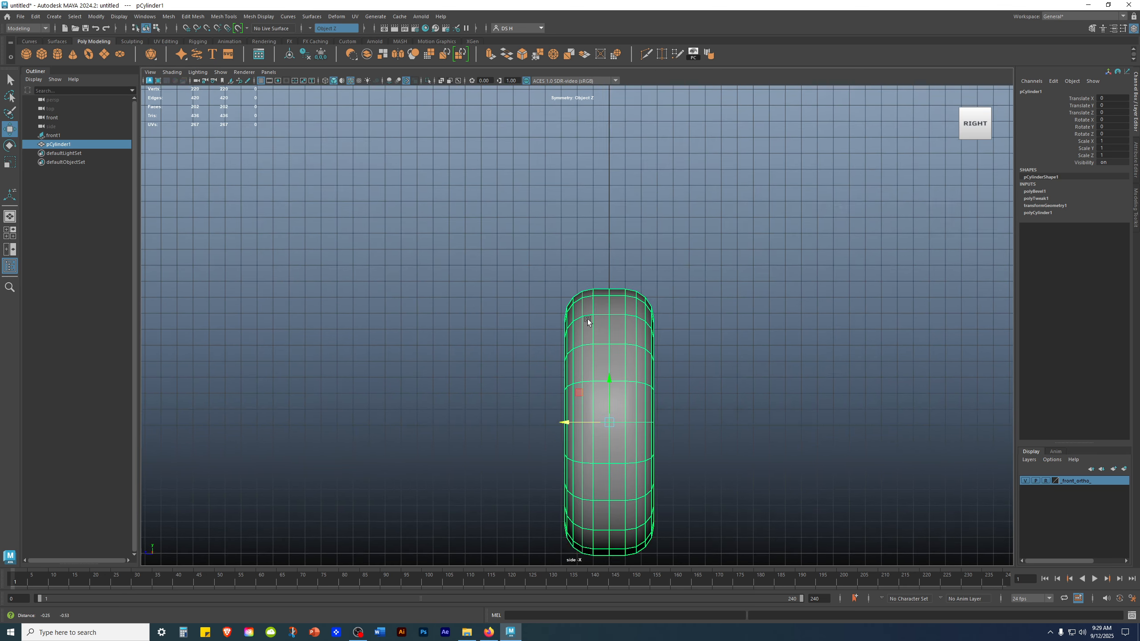
{"action": "left_click", "coordinate": [810, 298]}
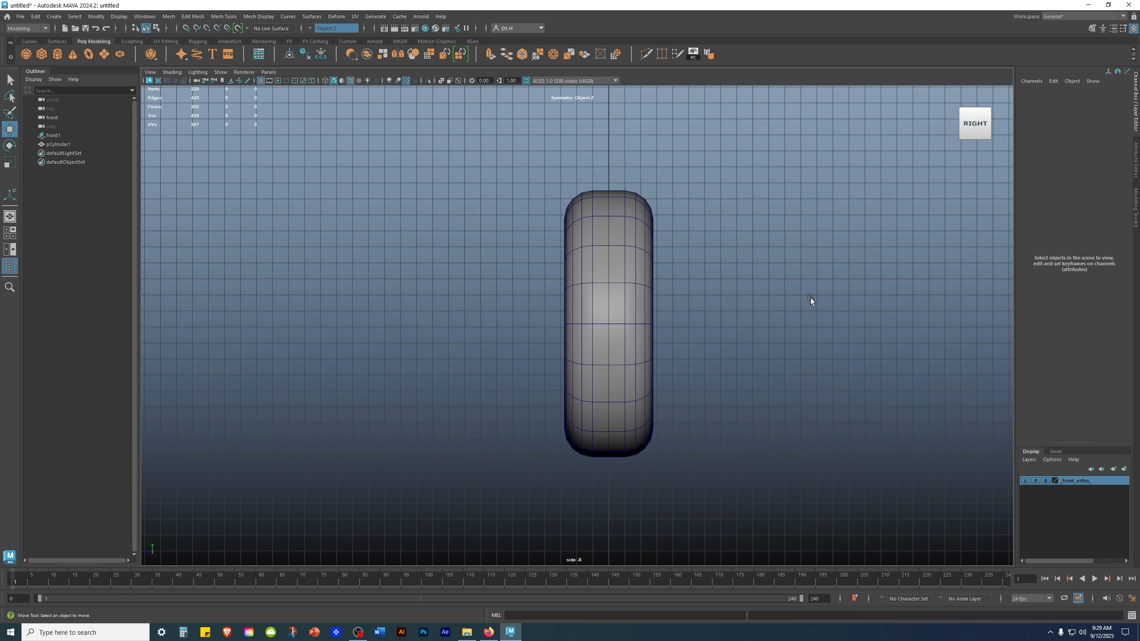
- Scale the vertices beside the middle loop inward along Z to about 2.2 grid units per side, with the pivot snapped to the innermost bevel loop
{"action": "left_click", "coordinate": [591, 228]}
{"action": "right_click_drag", "start_coordinate": [591, 219], "coordinate": [347, 190]}
{"action": "right_click_drag", "start_coordinate": [607, 205], "coordinate": [74, 169]}
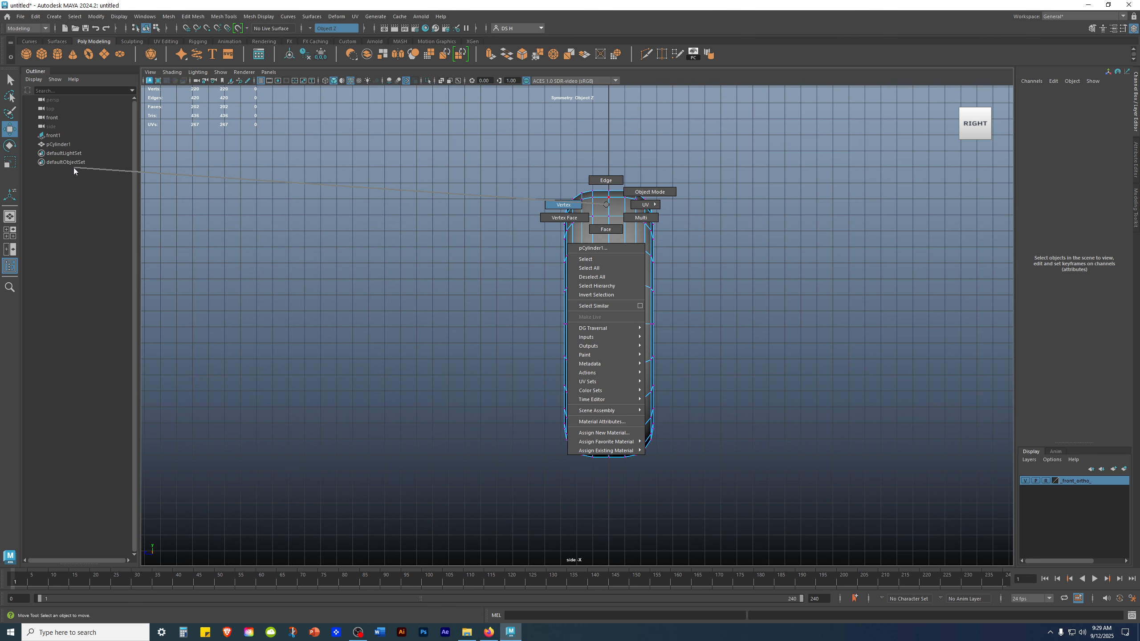
{"action": "left_click_drag", "start_coordinate": [406, 125], "coordinate": [596, 547]}
{"action": "scroll", "coordinate": [515, 340], "scroll_direction": "up", "scroll_amount": 4}
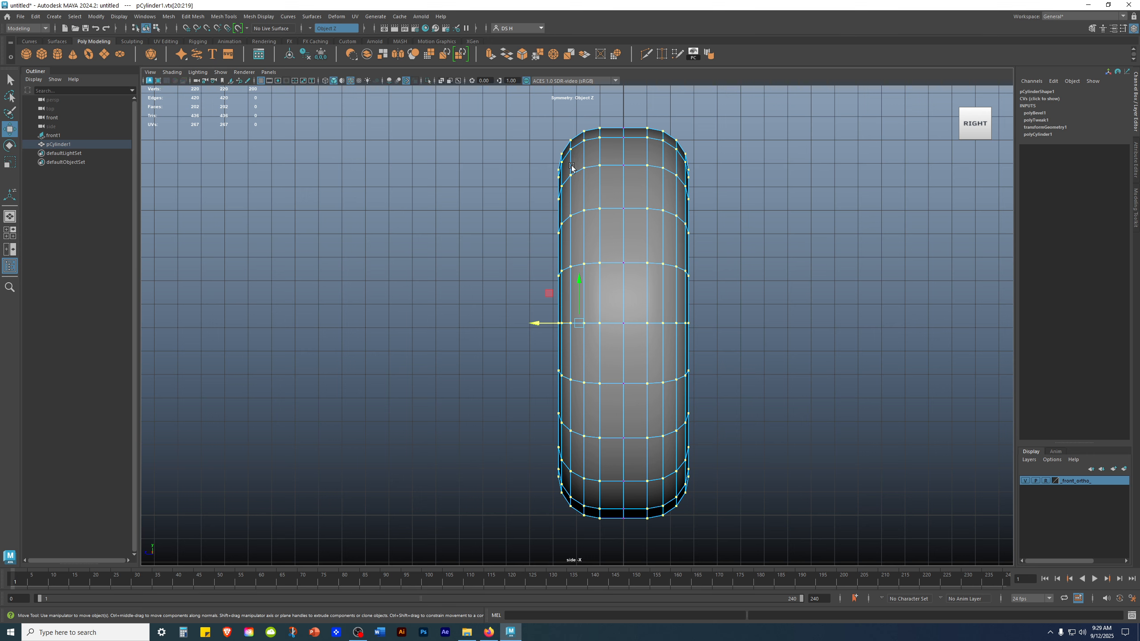
{"action": "key", "text": "d"}
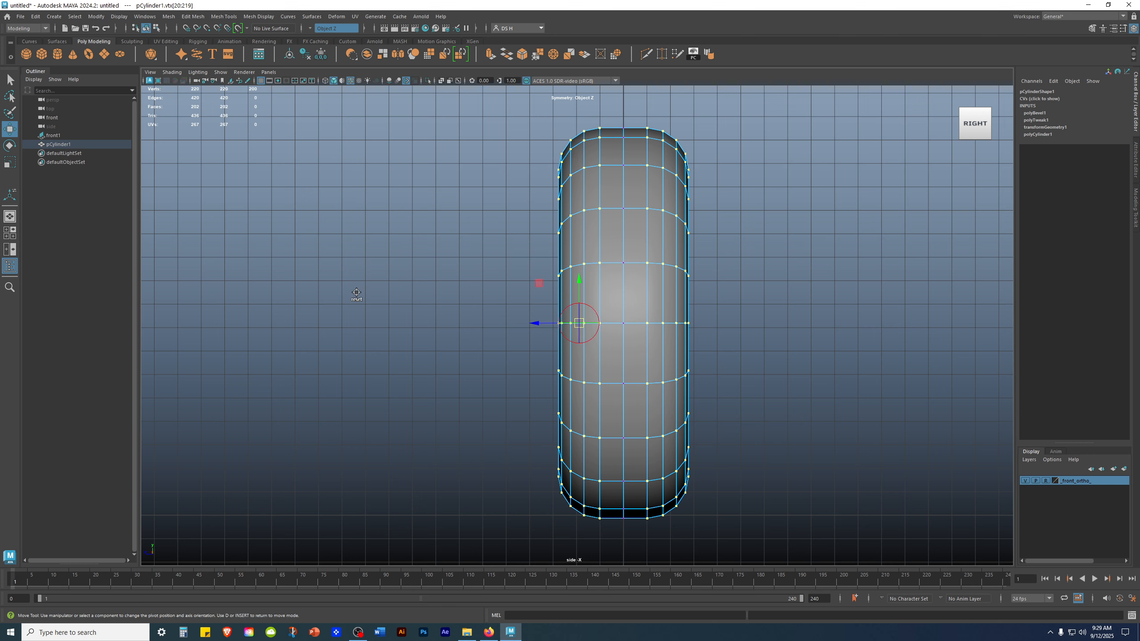
{"action": "key", "text": "1"}
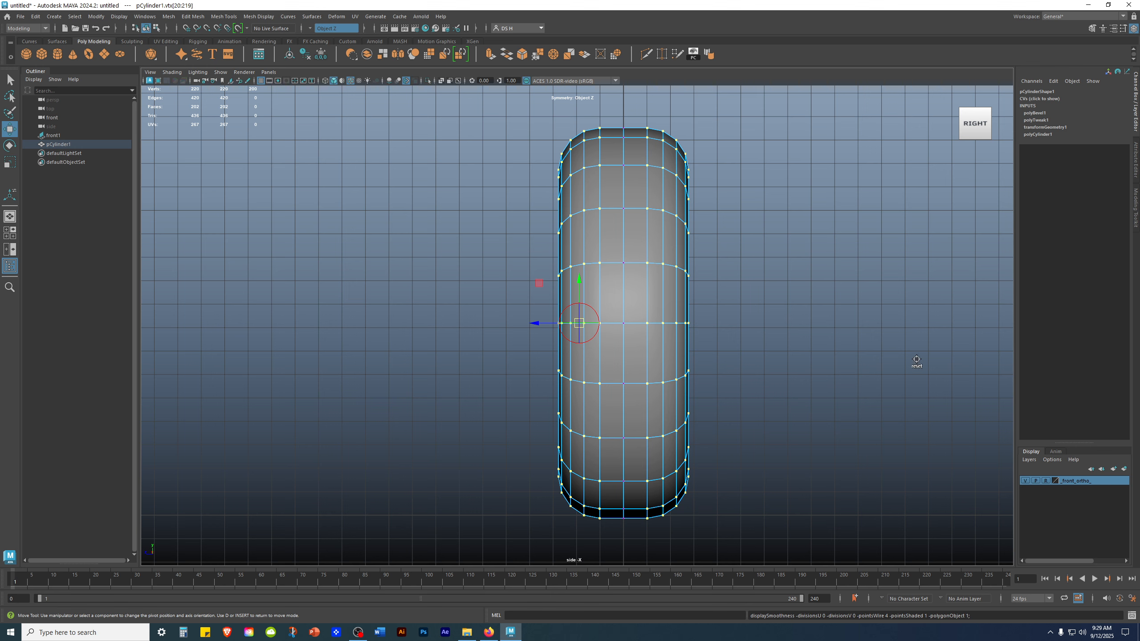
{"action": "key", "text": "v"}
{"action": "left_click_drag", "start_coordinate": [535, 323], "coordinate": [602, 331]}
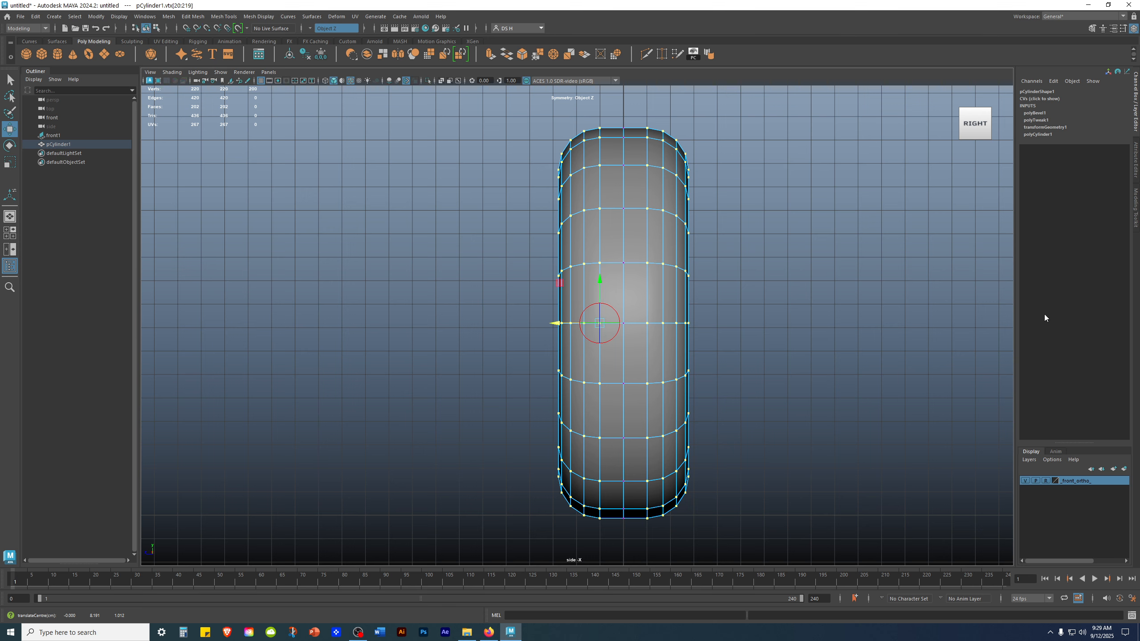
{"action": "key", "text": "r"}
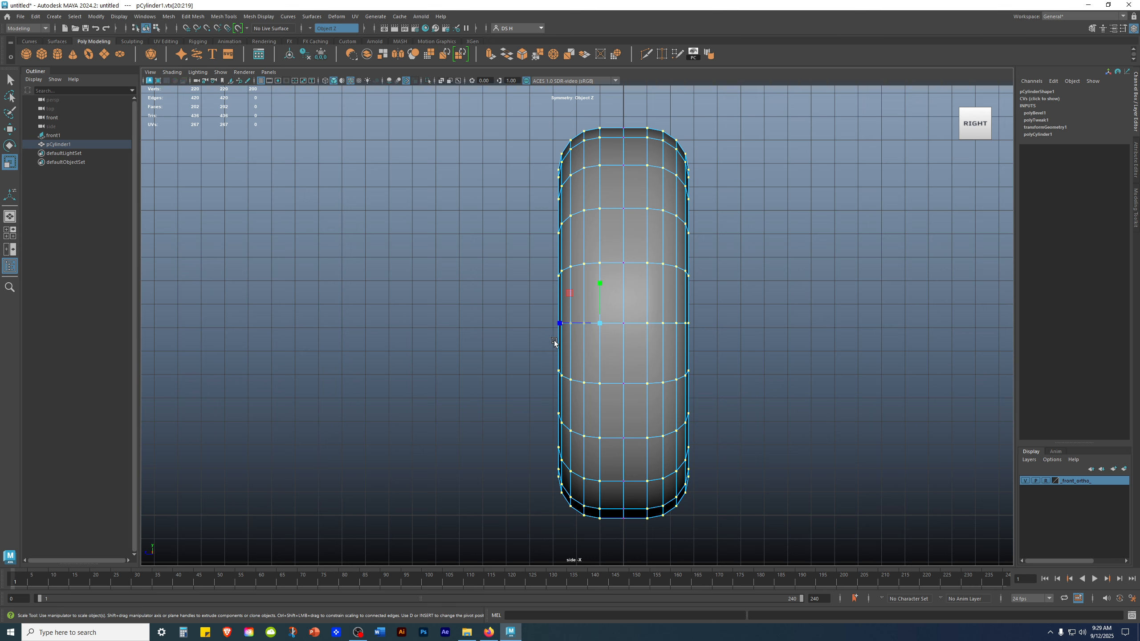
{"action": "left_click_drag", "start_coordinate": [558, 321], "coordinate": [574, 329]}
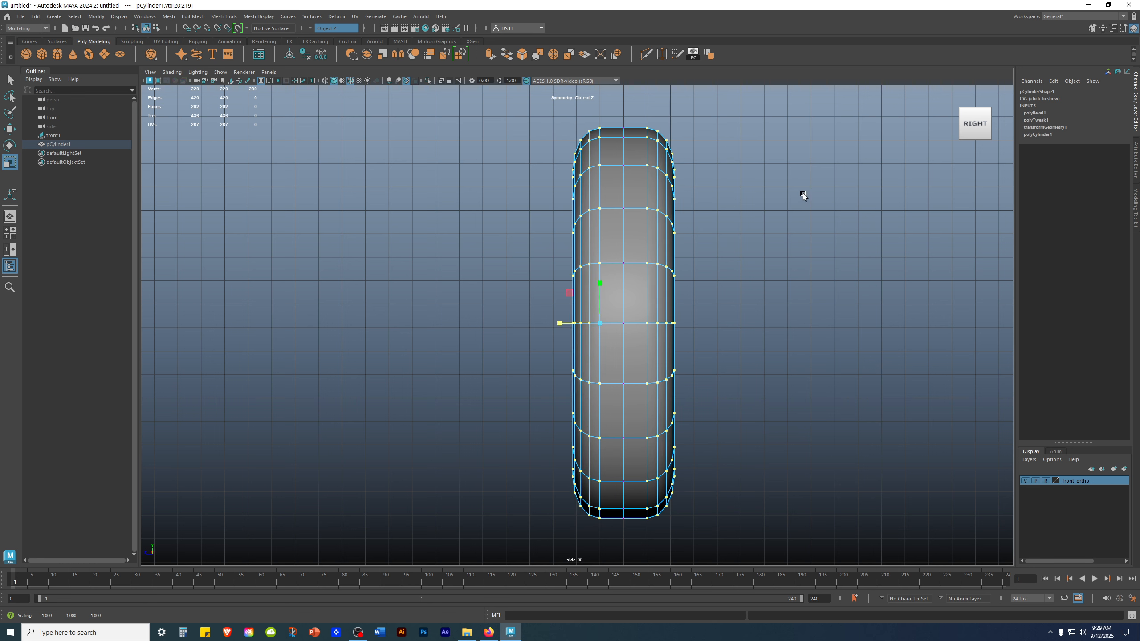
- Return the narrowed body to object mode and examine its rim shape in the perspective and side views
{"action": "key", "text": "space"}
{"action": "key", "text": "space"}
{"action": "left_click_drag", "start_coordinate": [627, 265], "coordinate": [671, 264], "text": "alt"}
{"action": "left_click", "coordinate": [746, 262]}
{"action": "left_click_drag", "start_coordinate": [747, 263], "coordinate": [561, 213], "text": "alt"}
{"action": "right_click_drag", "start_coordinate": [542, 206], "coordinate": [775, 107]}
{"action": "left_click", "coordinate": [671, 226]}
{"action": "mouse_move", "coordinate": [671, 226]}
{"action": "left_mouse_down", "text": "alt"}
{"action": "mouse_move", "coordinate": [877, 241]}
{"action": "mouse_move", "coordinate": [682, 220]}
{"action": "mouse_move", "coordinate": [641, 226]}
{"action": "mouse_move", "coordinate": [655, 242]}
{"action": "left_mouse_up", "text": "alt"}
{"action": "key", "text": "alt+5"}
{"action": "key", "text": "space"}
{"action": "key", "text": "space"}
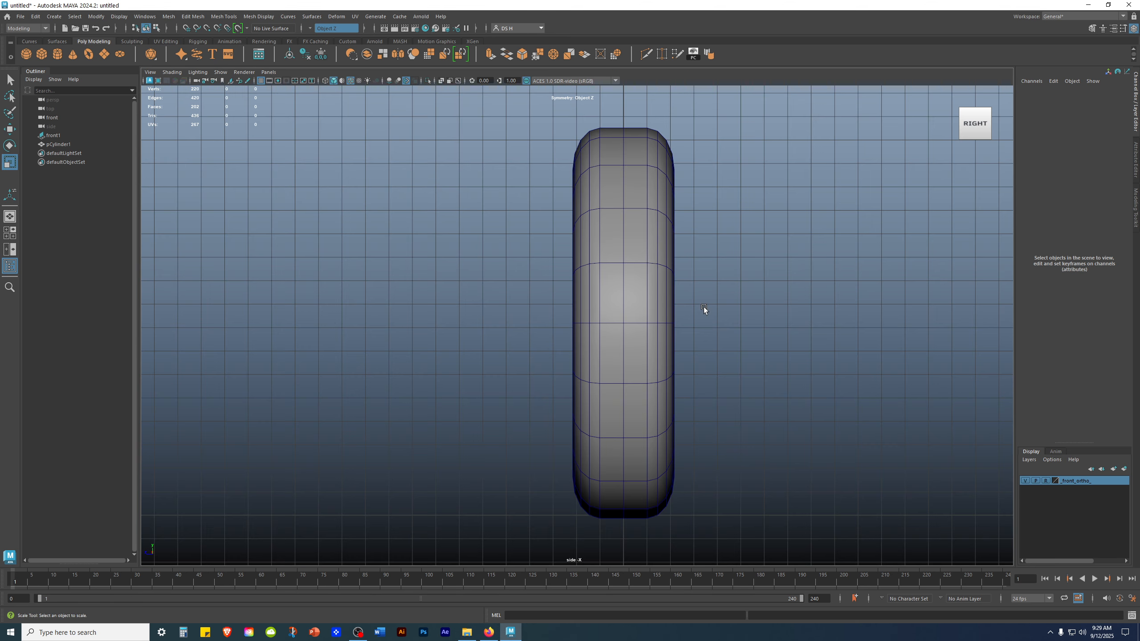
- Select the vertices of the two loops flanking the middle loop and move them slightly toward it along Z
{"action": "left_click", "coordinate": [622, 178]}
{"action": "right_click_drag", "start_coordinate": [602, 163], "coordinate": [78, 121]}
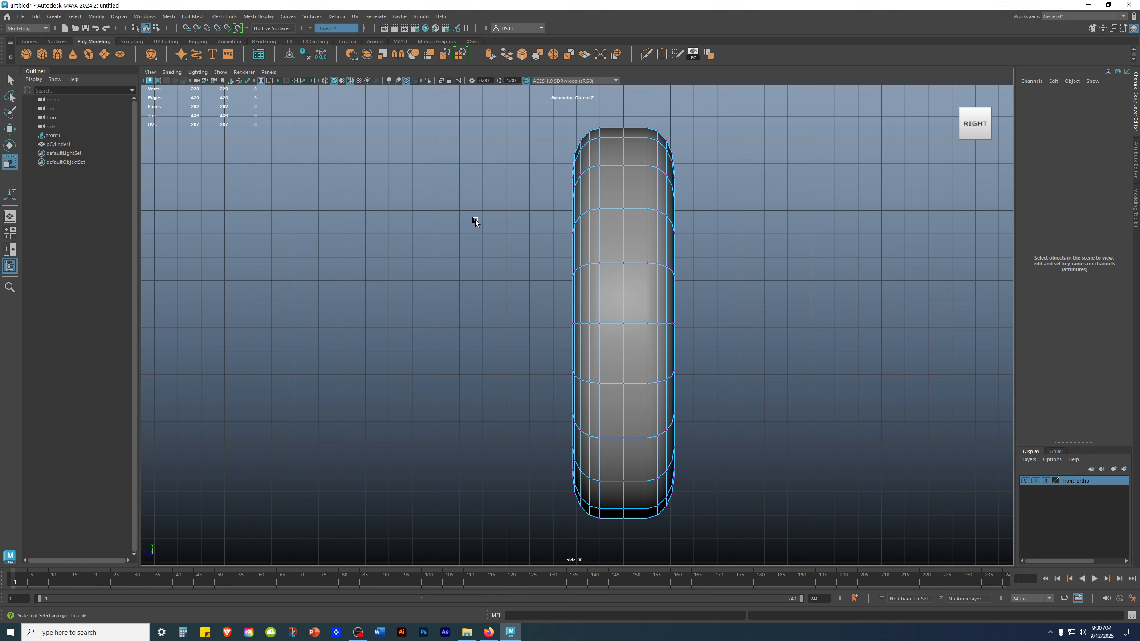
{"action": "left_click_drag", "start_coordinate": [609, 535], "coordinate": [601, 127]}
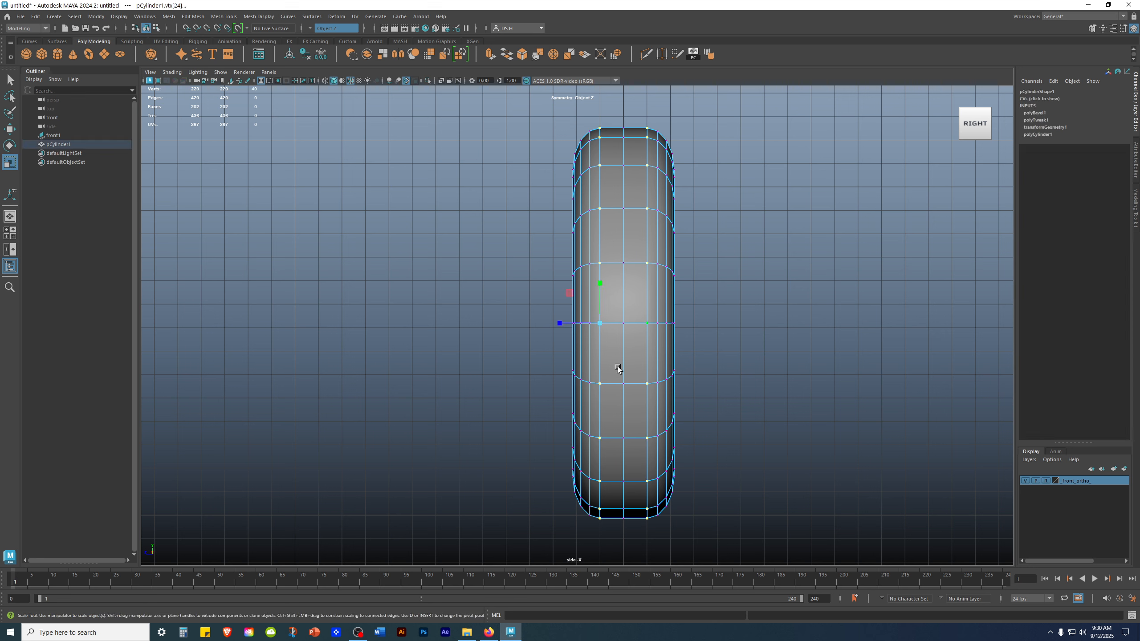
{"action": "key", "text": "w"}
{"action": "left_click_drag", "start_coordinate": [552, 324], "coordinate": [561, 325]}
- Undo and redo the loop move to compare the outer edge's curvature up close in the perspective view
{"action": "key", "text": "space"}
{"action": "key", "text": "space"}
{"action": "left_click_drag", "start_coordinate": [629, 209], "coordinate": [590, 201], "text": "alt"}
{"action": "middle_click_drag", "start_coordinate": [476, 178], "coordinate": [514, 284], "text": "alt"}
{"action": "right_click_drag", "start_coordinate": [548, 333], "coordinate": [890, 342], "text": "alt"}
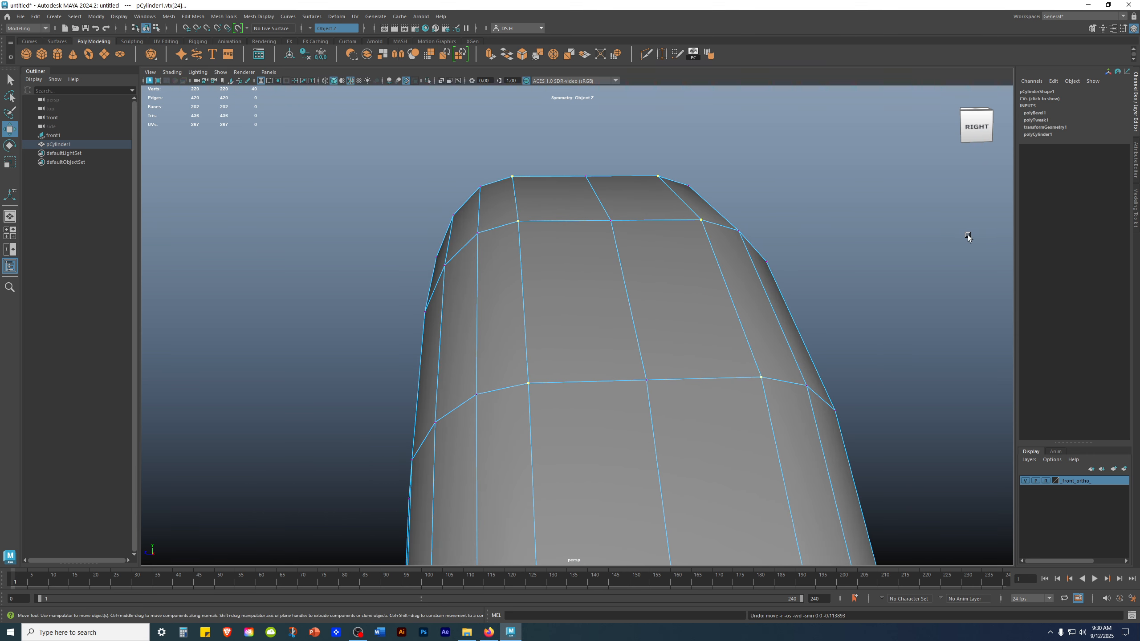
{"action": "key", "text": "shift+z"}
- Return the body to object mode, inspect it in perspective, and select it in the side view
{"action": "scroll", "coordinate": [525, 175], "scroll_direction": "down", "scroll_amount": 5}
{"action": "left_click_drag", "start_coordinate": [524, 176], "coordinate": [587, 304], "text": "alt"}
{"action": "left_click", "coordinate": [837, 244]}
{"action": "scroll", "coordinate": [639, 290], "scroll_direction": "down", "scroll_amount": 4}
{"action": "right_click_drag", "start_coordinate": [578, 309], "coordinate": [674, 266]}
{"action": "left_click", "coordinate": [857, 172]}
{"action": "mouse_move", "coordinate": [691, 315]}
{"action": "left_mouse_down", "text": "alt"}
{"action": "mouse_move", "coordinate": [749, 302]}
{"action": "mouse_move", "coordinate": [747, 324]}
{"action": "mouse_move", "coordinate": [708, 334]}
{"action": "mouse_move", "coordinate": [684, 305]}
{"action": "mouse_move", "coordinate": [342, 295]}
{"action": "mouse_move", "coordinate": [380, 301]}
{"action": "left_mouse_up", "text": "alt"}
{"action": "key", "text": "space"}
{"action": "key", "text": "space"}
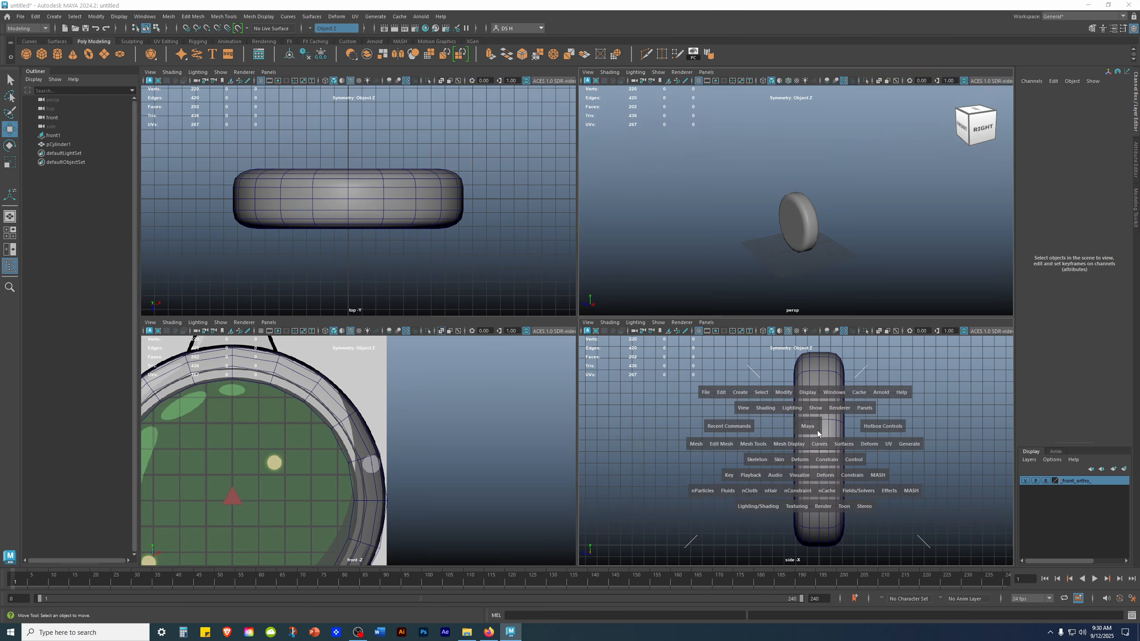
{"action": "left_click", "coordinate": [582, 152]}
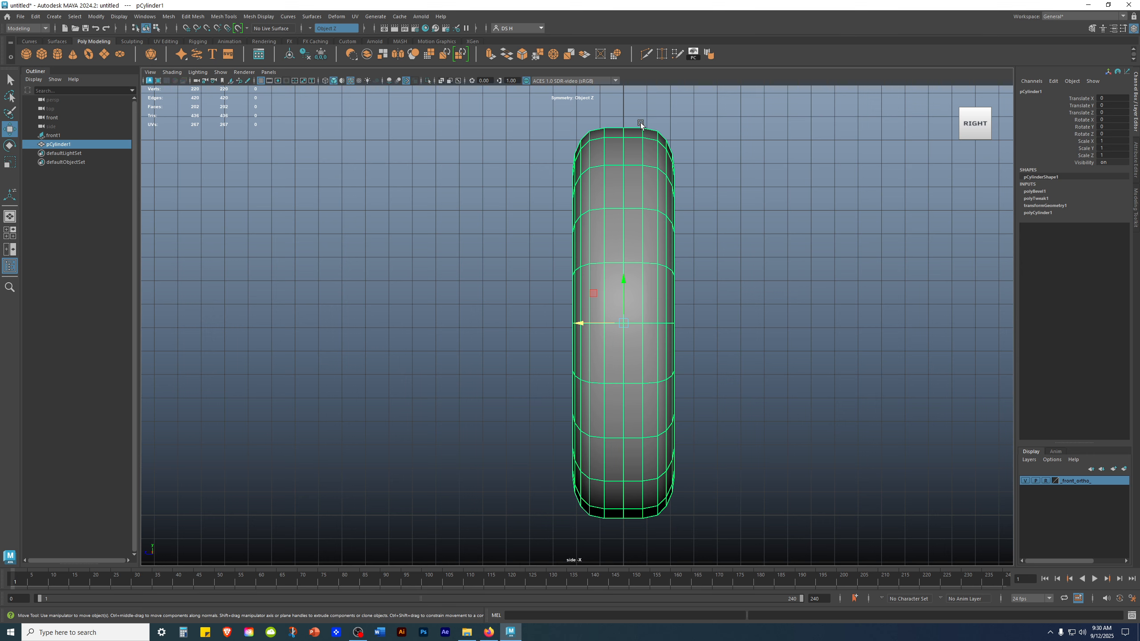
- Select the edge loops second out from the middle loop on both sides and move them slightly inward along Z
{"action": "right_click_drag", "start_coordinate": [622, 129], "coordinate": [623, 61]}
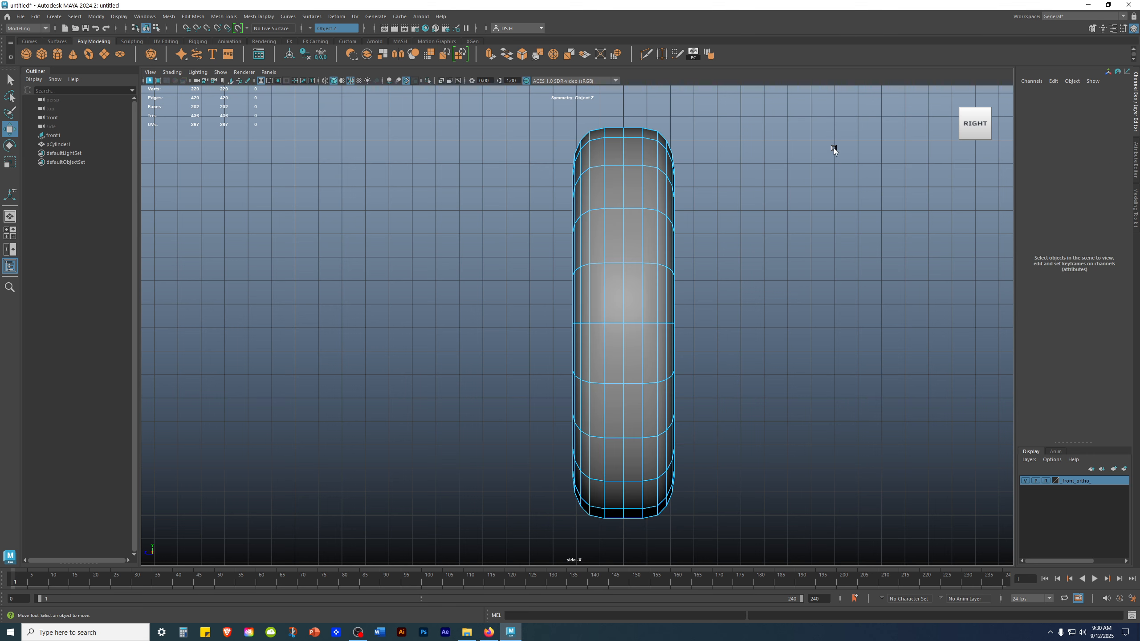
{"action": "double_click", "coordinate": [589, 149]}
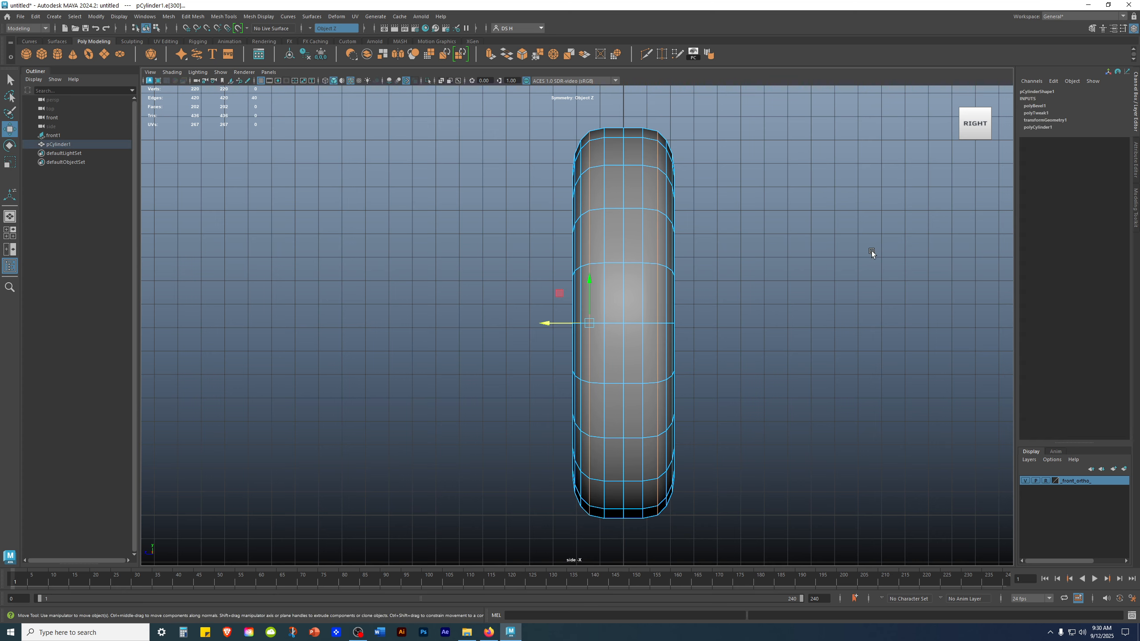
{"action": "right_click_drag", "start_coordinate": [638, 265], "coordinate": [672, 228], "text": "alt"}
{"action": "middle_click_drag", "start_coordinate": [673, 228], "coordinate": [620, 349], "text": "alt"}
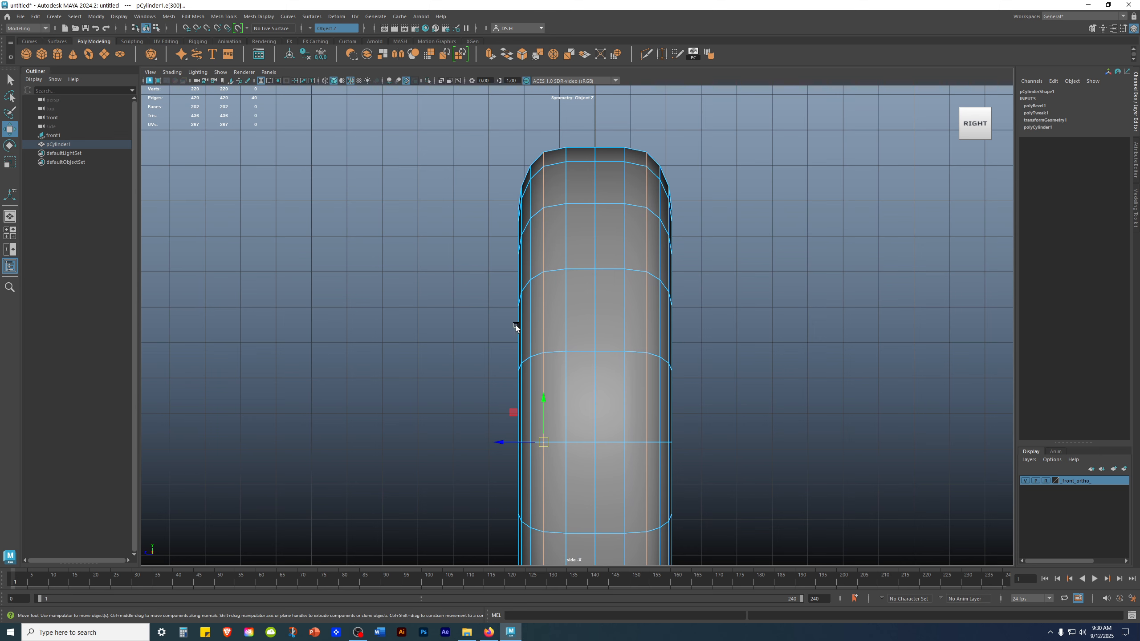
{"action": "right_click_drag", "start_coordinate": [477, 302], "coordinate": [553, 232], "text": "alt"}
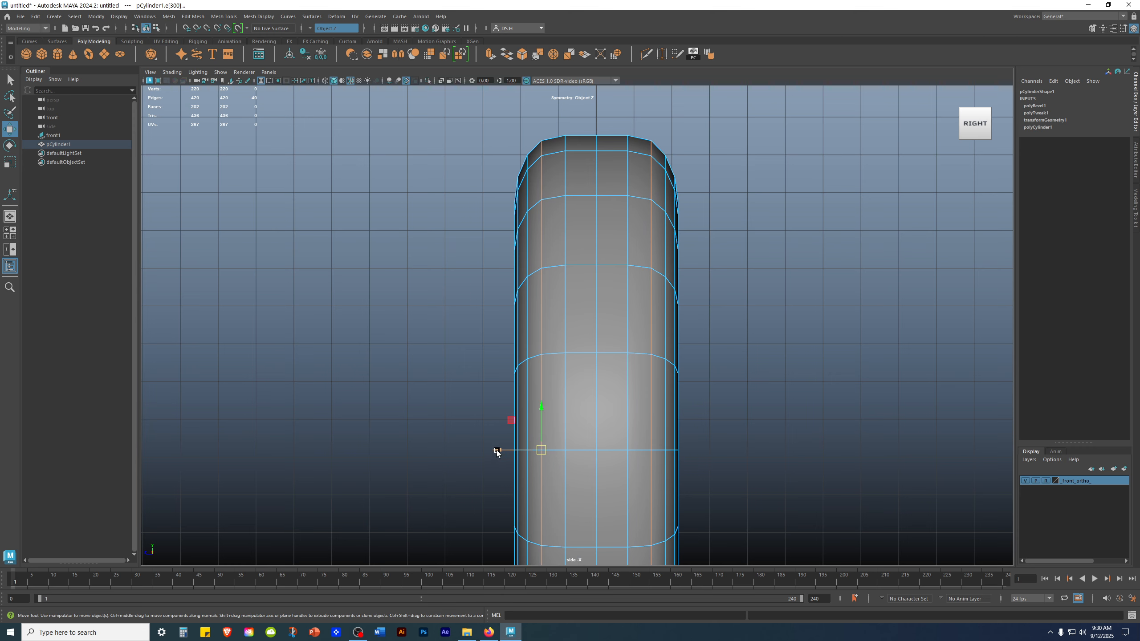
{"action": "left_click_drag", "start_coordinate": [498, 451], "coordinate": [503, 451]}
{"action": "left_click", "coordinate": [767, 418]}
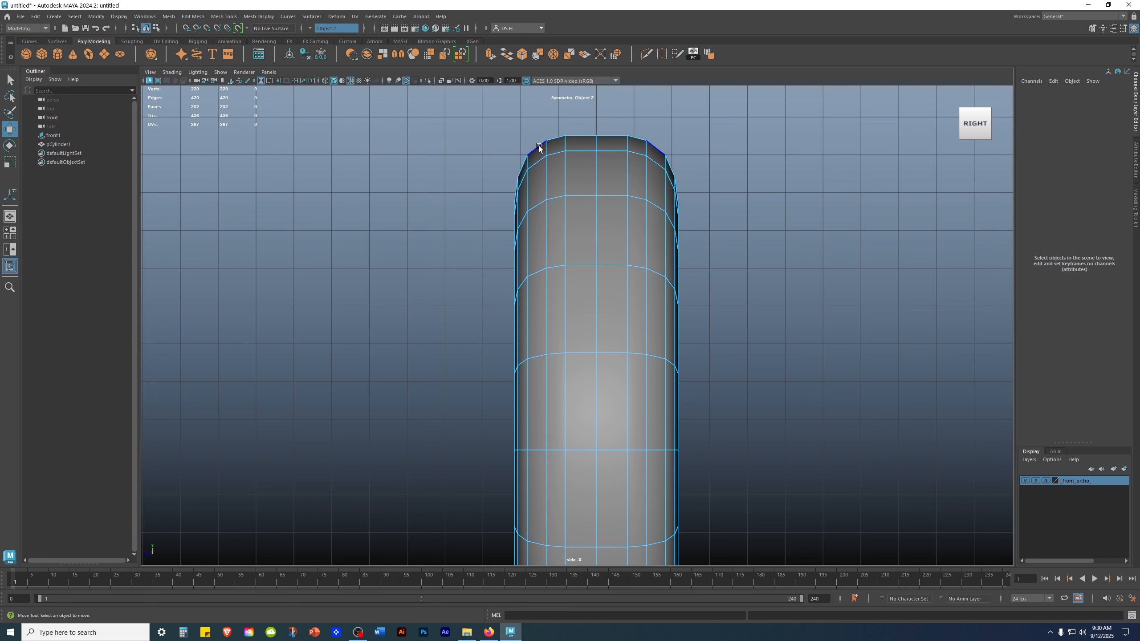
- Move the third pair of edge loops out from the middle slightly inward along Z to round the rim's corner
{"action": "double_click", "coordinate": [526, 176]}
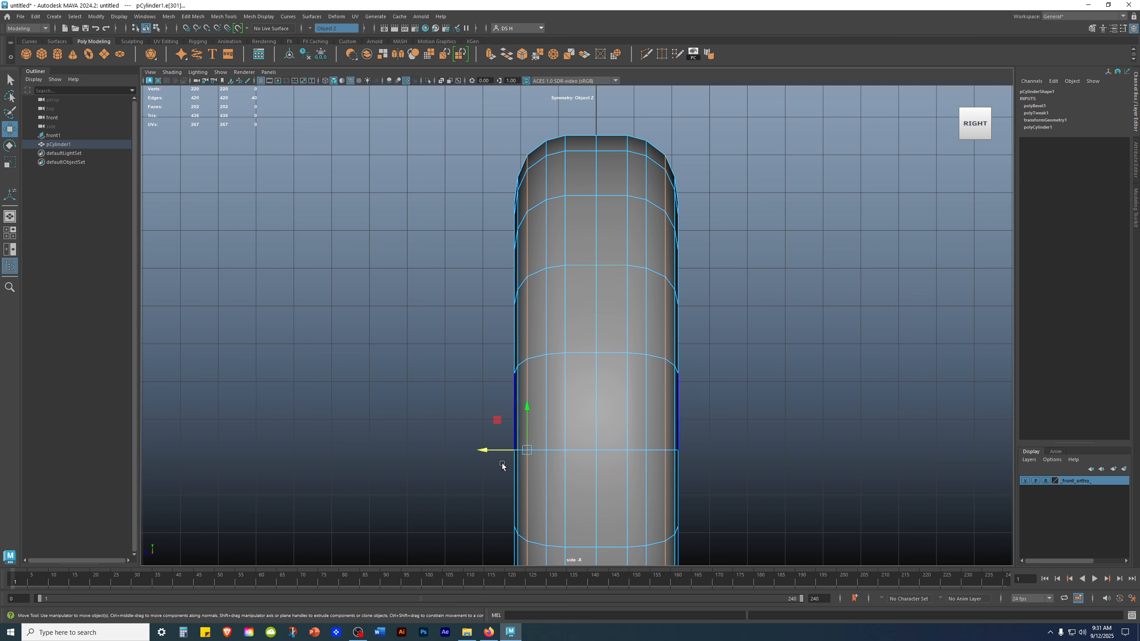
{"action": "left_click_drag", "start_coordinate": [480, 448], "coordinate": [485, 448]}
{"action": "left_click", "coordinate": [804, 389]}
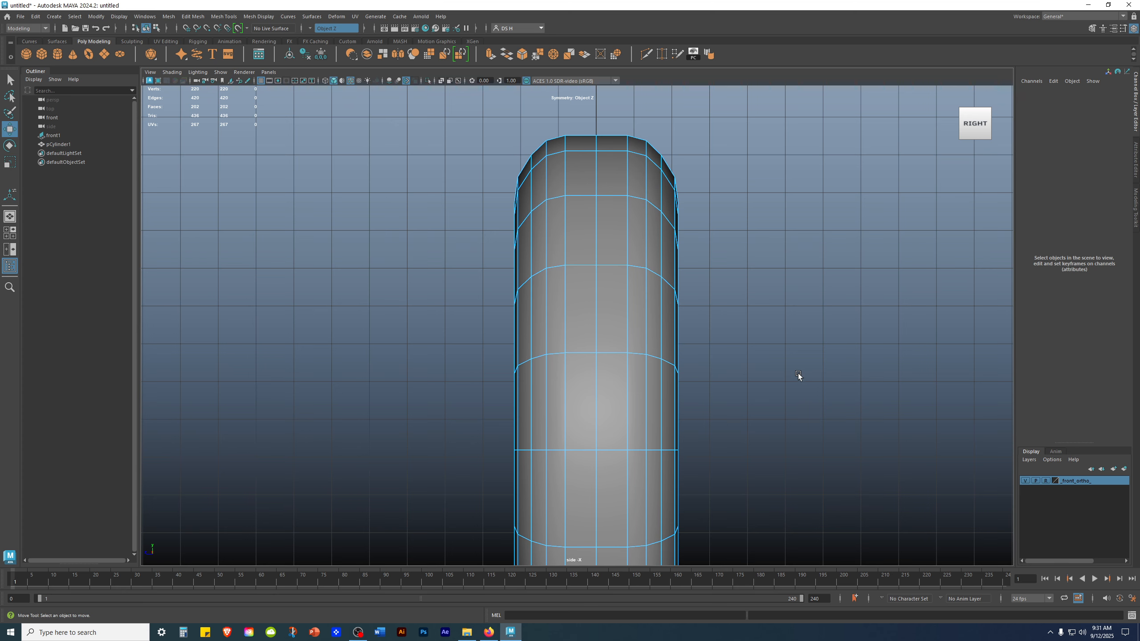
- Select the edge loops just inside the body's outer side faces and move them slightly inward along Z
{"action": "double_click", "coordinate": [519, 203]}
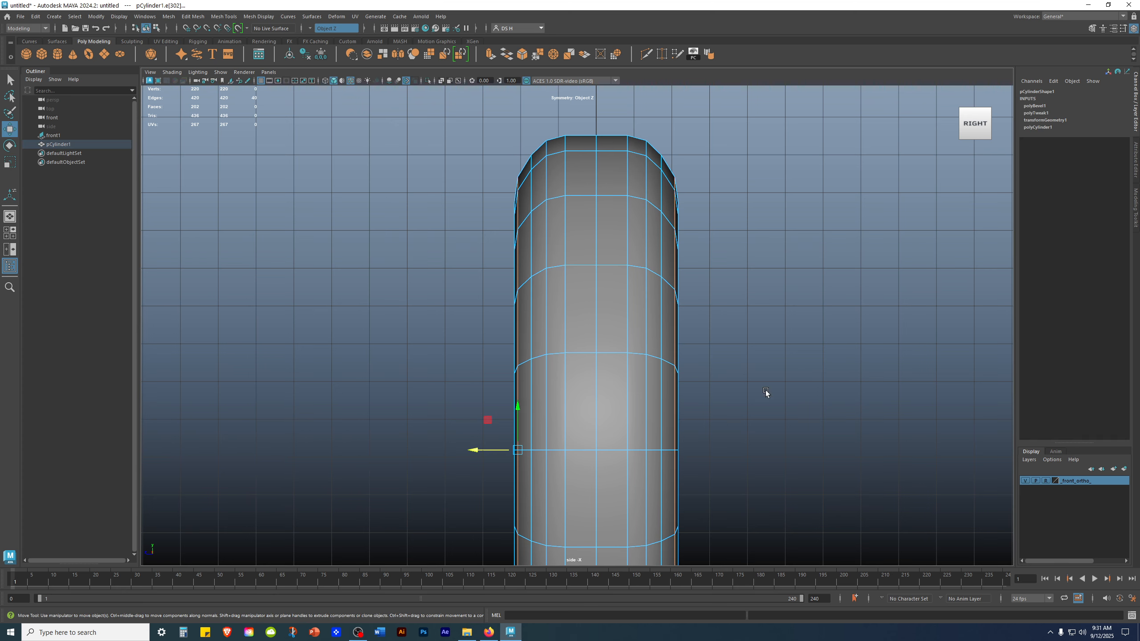
{"action": "scroll", "coordinate": [517, 191], "scroll_direction": "up", "scroll_amount": 4}
{"action": "scroll", "coordinate": [661, 385], "scroll_direction": "down", "scroll_amount": 5}
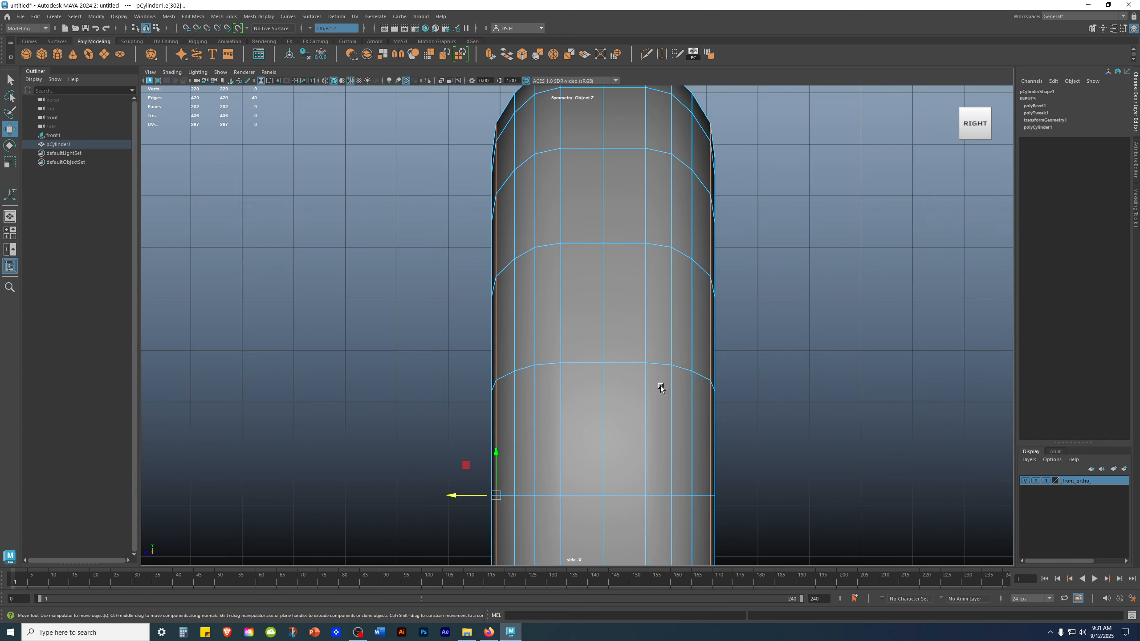
{"action": "left_click_drag", "start_coordinate": [478, 435], "coordinate": [482, 436]}
{"action": "left_click", "coordinate": [807, 410]}
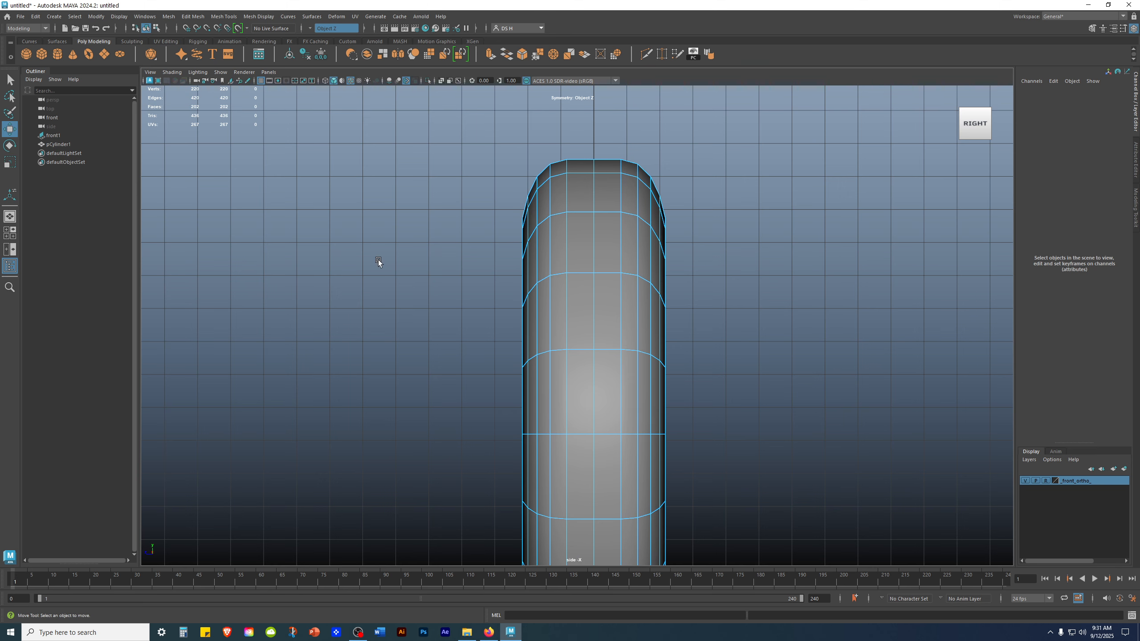
- Inspect the rim in perspective and move the edge loops flanking the middle loop slightly toward it along Z
{"action": "key", "text": "a"}
{"action": "right_click_drag", "start_coordinate": [655, 224], "coordinate": [992, 93]}
{"action": "left_click", "coordinate": [835, 263]}
{"action": "mouse_move", "coordinate": [861, 260]}
{"action": "left_mouse_down", "text": "alt"}
{"action": "mouse_move", "coordinate": [783, 160]}
{"action": "mouse_move", "coordinate": [711, 256]}
{"action": "mouse_move", "coordinate": [718, 291]}
{"action": "mouse_move", "coordinate": [663, 257]}
{"action": "mouse_move", "coordinate": [784, 358]}
{"action": "mouse_move", "coordinate": [659, 338]}
{"action": "mouse_move", "coordinate": [737, 344]}
{"action": "mouse_move", "coordinate": [711, 350]}
{"action": "left_mouse_up", "text": "alt"}
{"action": "key", "text": "alt+5"}
{"action": "right_click_drag", "start_coordinate": [711, 351], "coordinate": [871, 405], "text": "alt"}
{"action": "left_click", "coordinate": [577, 326]}
{"action": "right_click_drag", "start_coordinate": [578, 326], "coordinate": [554, 12]}
{"action": "double_click", "coordinate": [559, 291]}
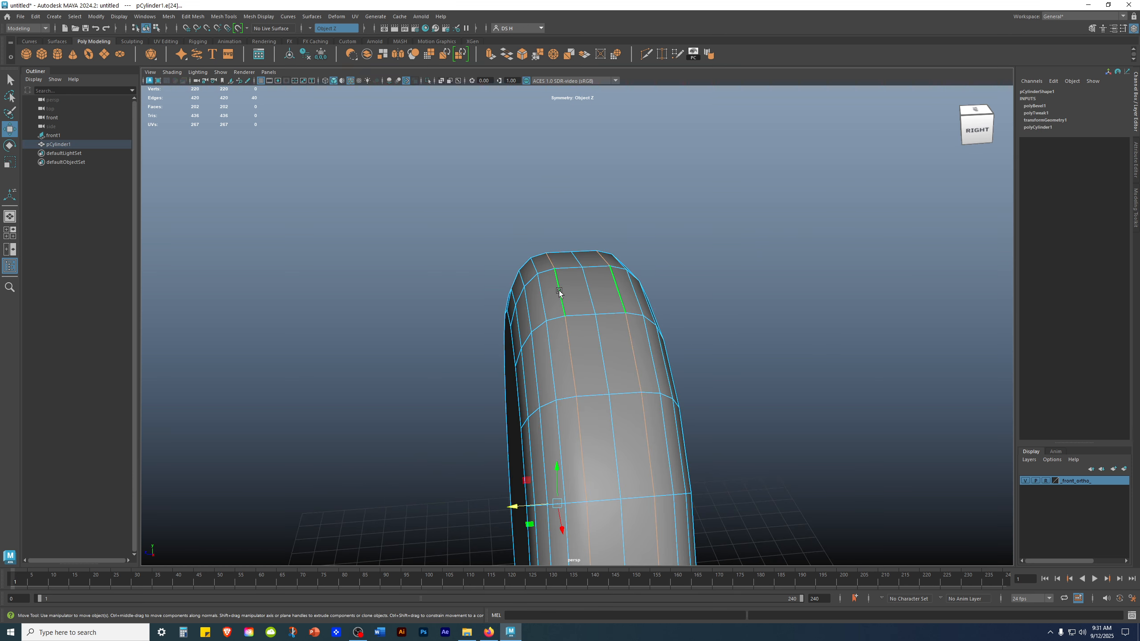
{"action": "left_click_drag", "start_coordinate": [542, 261], "coordinate": [588, 265], "text": "alt"}
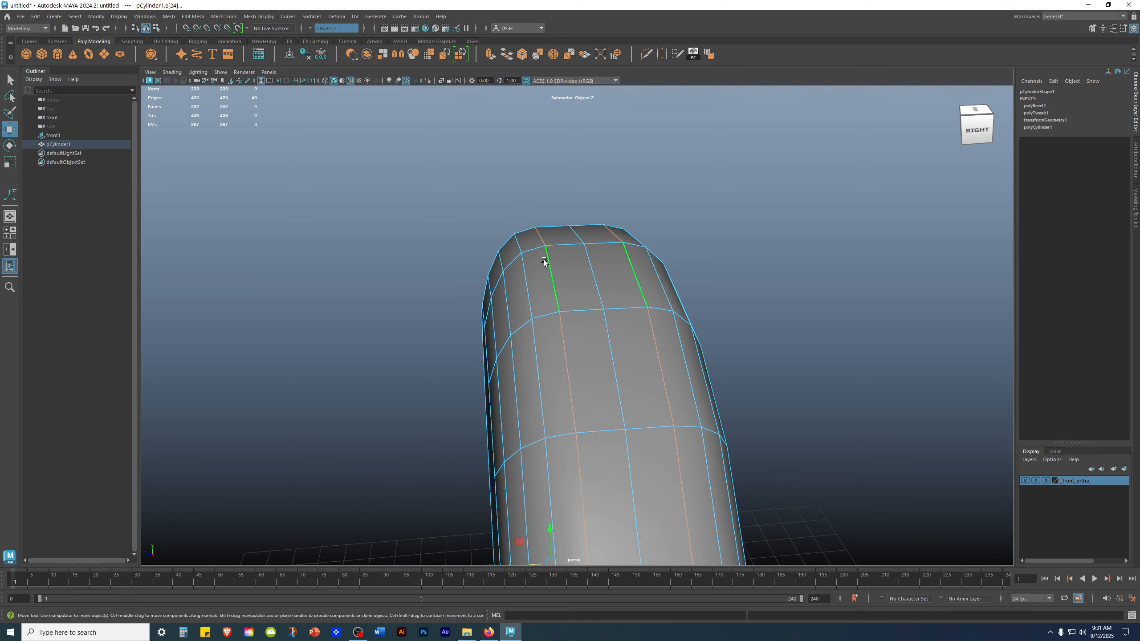
{"action": "left_click_drag", "start_coordinate": [990, 138], "coordinate": [544, 427], "text": "alt"}
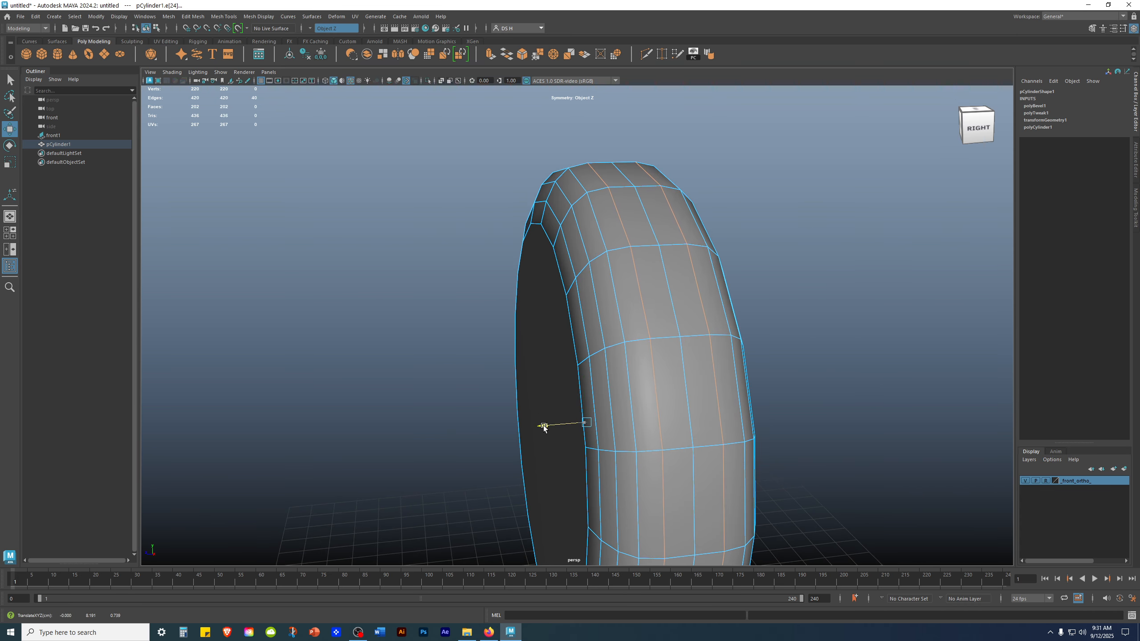
{"action": "left_click", "coordinate": [851, 285]}
- Return the body to object mode and examine the rim's rounding and edge spacing in perspective
{"action": "left_click_drag", "start_coordinate": [886, 280], "coordinate": [657, 288], "text": "alt"}
{"action": "right_click_drag", "start_coordinate": [882, 78], "coordinate": [881, 77]}
{"action": "left_click_drag", "start_coordinate": [780, 311], "coordinate": [686, 280], "text": "alt"}
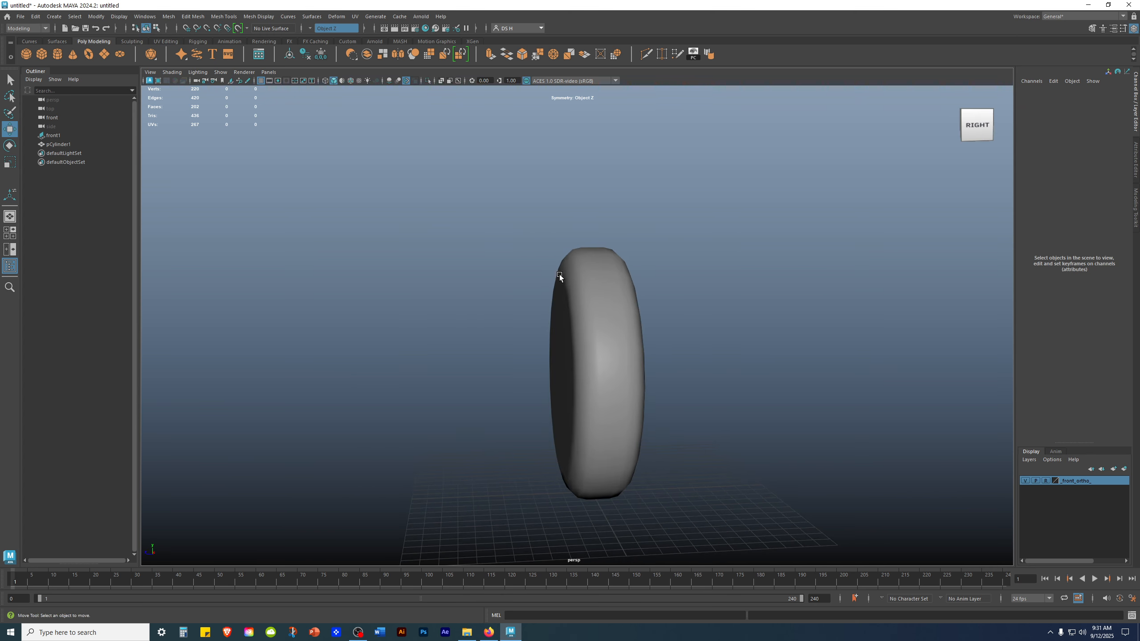
{"action": "right_click_drag", "start_coordinate": [563, 274], "coordinate": [690, 296], "text": "alt"}
{"action": "left_click", "coordinate": [658, 285]}
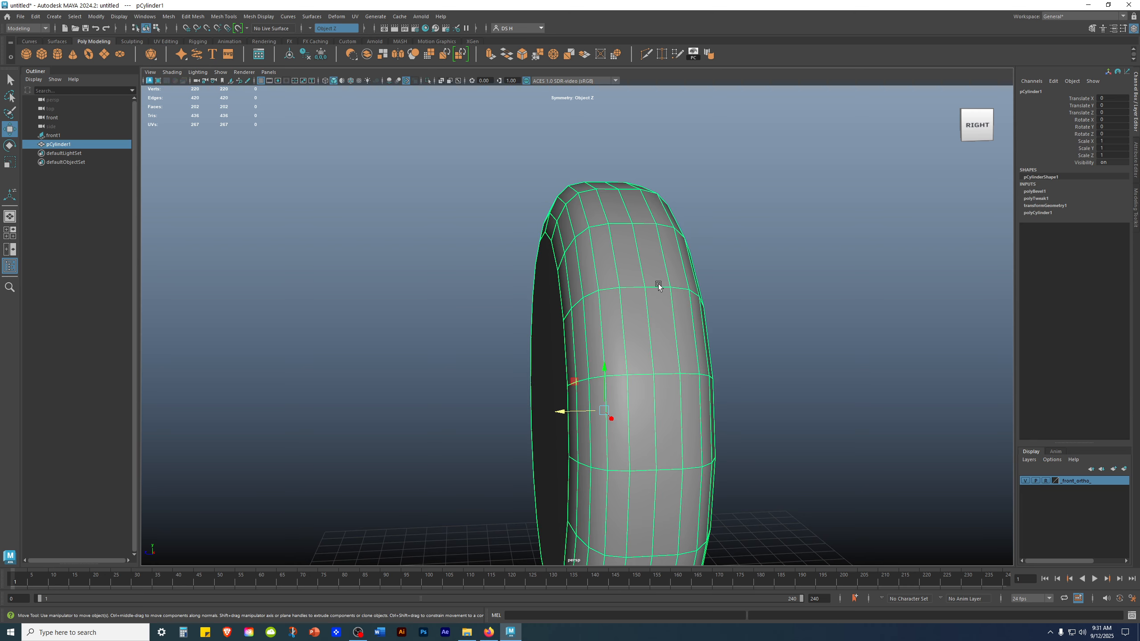
{"action": "left_click", "coordinate": [812, 286]}
{"action": "left_click_drag", "start_coordinate": [811, 285], "coordinate": [892, 284], "text": "alt"}
- Select the body in the front view and compare its outline with the radar reference
{"action": "key", "text": "space"}
{"action": "key", "text": "space"}
{"action": "scroll", "coordinate": [540, 363], "scroll_direction": "down", "scroll_amount": 3}
{"action": "left_click", "coordinate": [496, 255]}
{"action": "middle_click_drag", "start_coordinate": [639, 318], "coordinate": [903, 291], "text": "alt"}
{"action": "scroll", "coordinate": [564, 305], "scroll_direction": "down", "scroll_amount": 2}
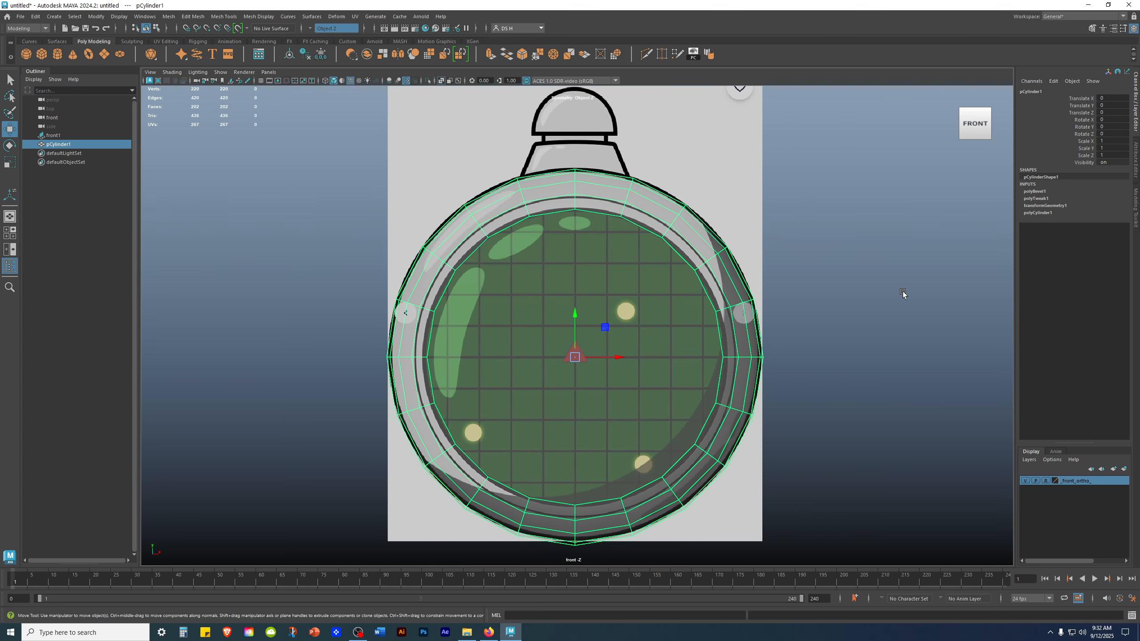
{"action": "key", "text": "3"}
- Examine the body's side profile and rim curvature from several angles in perspective
{"action": "key", "text": "space"}
{"action": "key", "text": "space"}
{"action": "left_click", "coordinate": [872, 257]}
{"action": "left_click_drag", "start_coordinate": [876, 259], "coordinate": [591, 335], "text": "alt"}
{"action": "left_click", "coordinate": [591, 334]}
{"action": "left_click", "coordinate": [742, 305]}
{"action": "left_click_drag", "start_coordinate": [742, 305], "coordinate": [609, 291], "text": "alt"}
{"action": "right_click_drag", "start_coordinate": [609, 291], "coordinate": [796, 344], "text": "alt"}
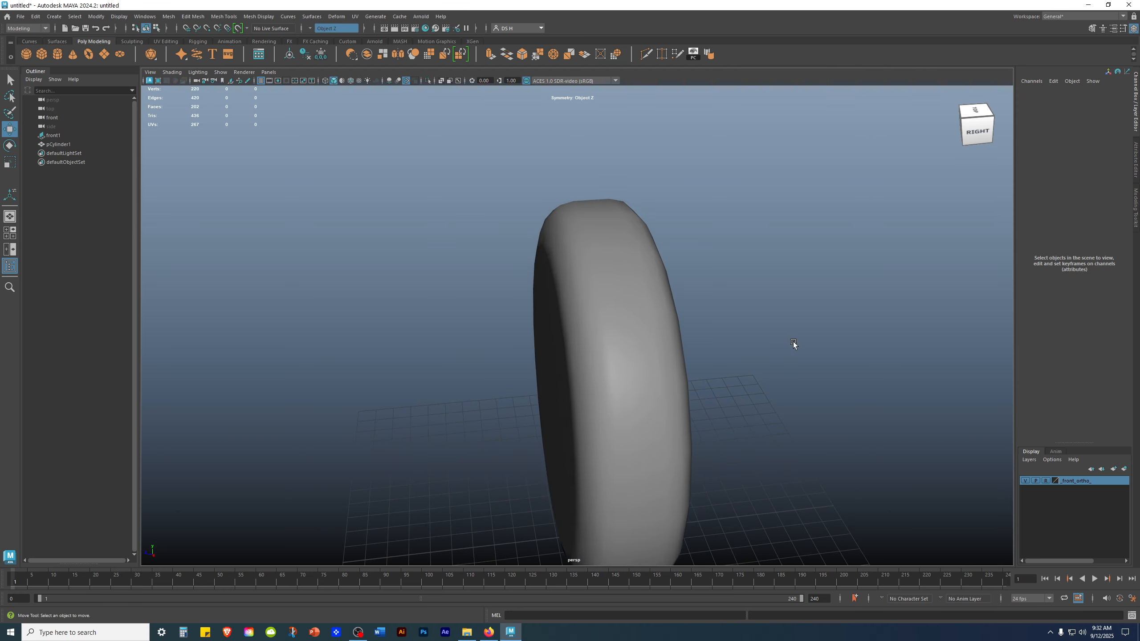
{"action": "left_click", "coordinate": [599, 291]}
{"action": "left_click_drag", "start_coordinate": [614, 296], "coordinate": [584, 267], "text": "alt"}
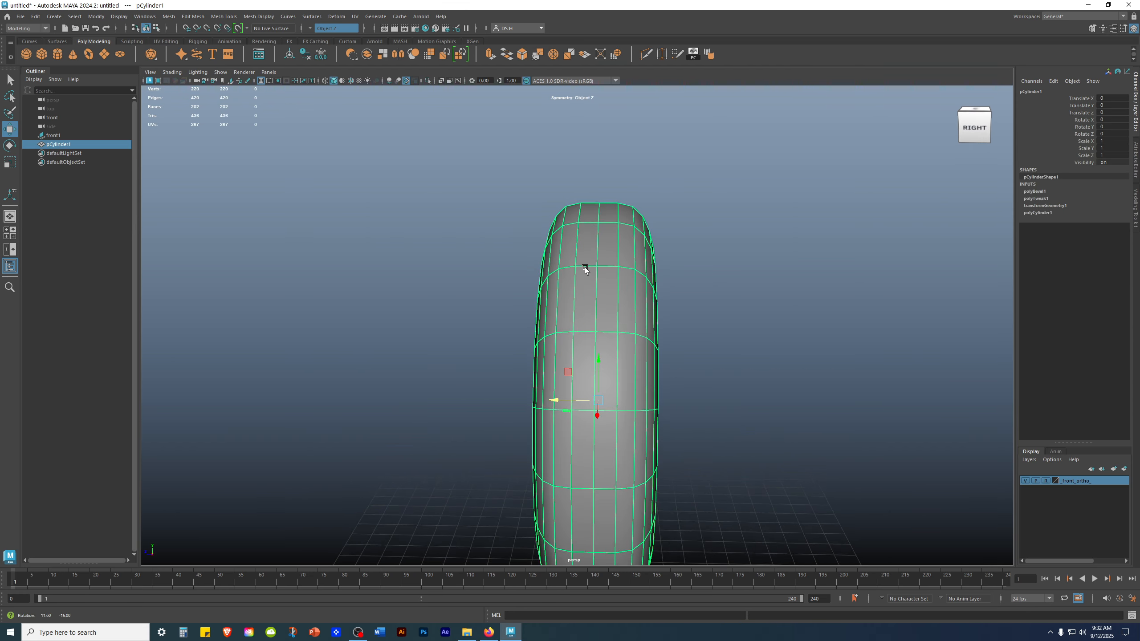
{"action": "key", "text": "space"}
{"action": "key", "text": "space"}
{"action": "right_click_drag", "start_coordinate": [734, 389], "coordinate": [1024, 349], "text": "alt"}
{"action": "right_click_drag", "start_coordinate": [732, 290], "coordinate": [516, 281], "text": "alt"}
{"action": "key", "text": "space"}
{"action": "key", "text": "space"}
{"action": "left_click_drag", "start_coordinate": [604, 280], "coordinate": [714, 299], "text": "alt"}
{"action": "left_click", "coordinate": [795, 224]}
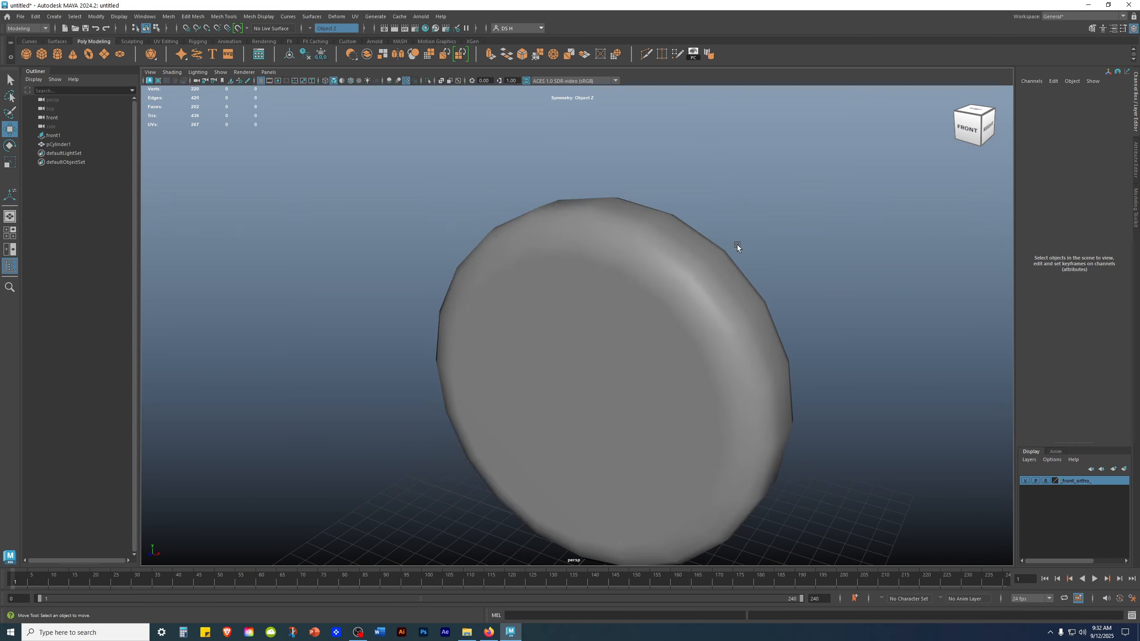
- Show the wireframe over the shaded body and compare its edge loops with the front reference
{"action": "left_click_drag", "start_coordinate": [794, 225], "coordinate": [654, 303], "text": "alt"}
{"action": "right_click_drag", "start_coordinate": [660, 290], "coordinate": [496, 288], "text": "alt"}
{"action": "left_click_drag", "start_coordinate": [497, 288], "coordinate": [498, 299], "text": "alt"}
{"action": "right_click_drag", "start_coordinate": [498, 299], "coordinate": [667, 314], "text": "alt"}
{"action": "left_click_drag", "start_coordinate": [667, 314], "coordinate": [666, 300], "text": "alt"}
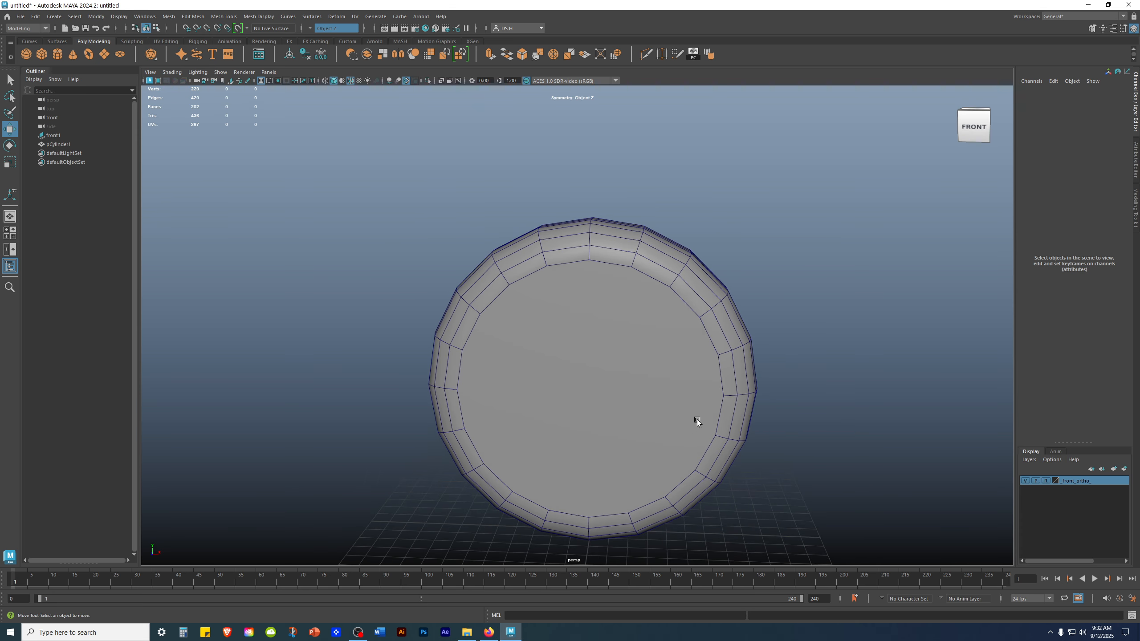
{"action": "key", "text": "space"}
{"action": "key", "text": "space"}
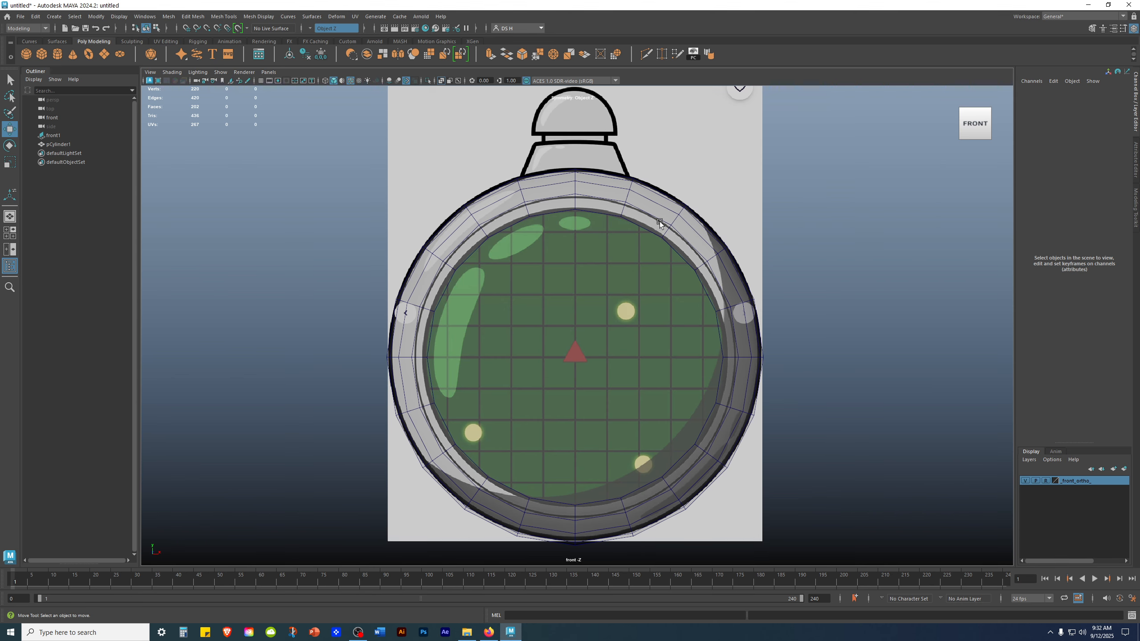
{"action": "scroll", "coordinate": [660, 221], "scroll_direction": "up", "scroll_amount": 3}
{"action": "key", "text": "space"}
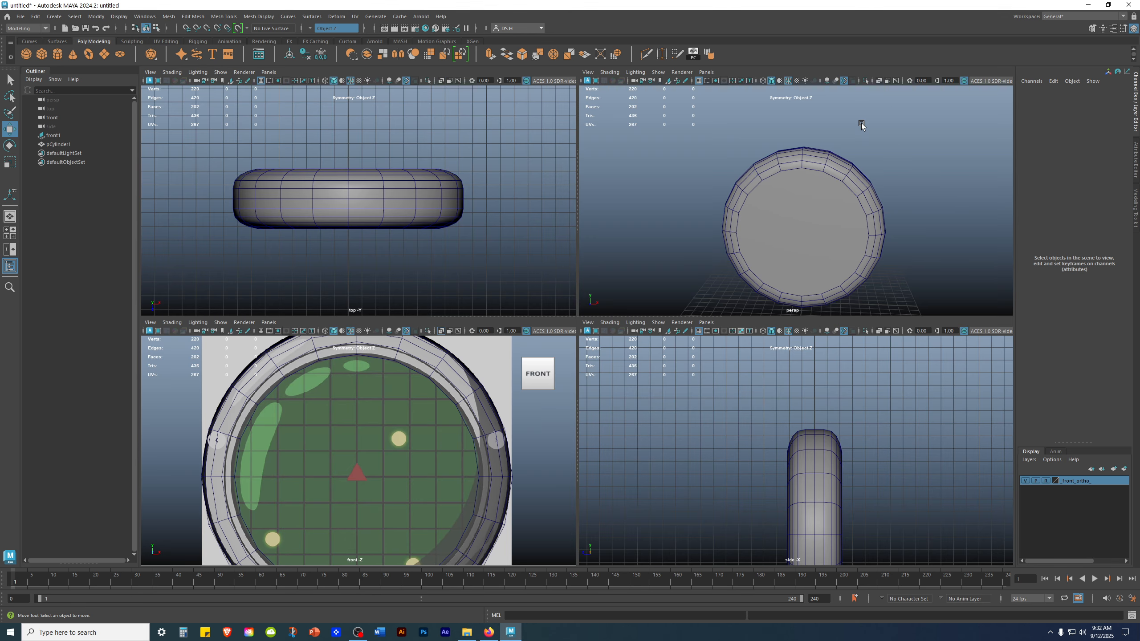
{"action": "key", "text": "space"}
{"action": "left_click_drag", "start_coordinate": [637, 263], "coordinate": [580, 260], "text": "alt"}
{"action": "mouse_move", "coordinate": [572, 314]}
{"action": "left_mouse_down", "text": "alt"}
{"action": "mouse_move", "coordinate": [540, 302]}
{"action": "mouse_move", "coordinate": [552, 310]}
{"action": "left_mouse_up", "text": "alt"}
{"action": "key", "text": "space"}
{"action": "key", "text": "space"}
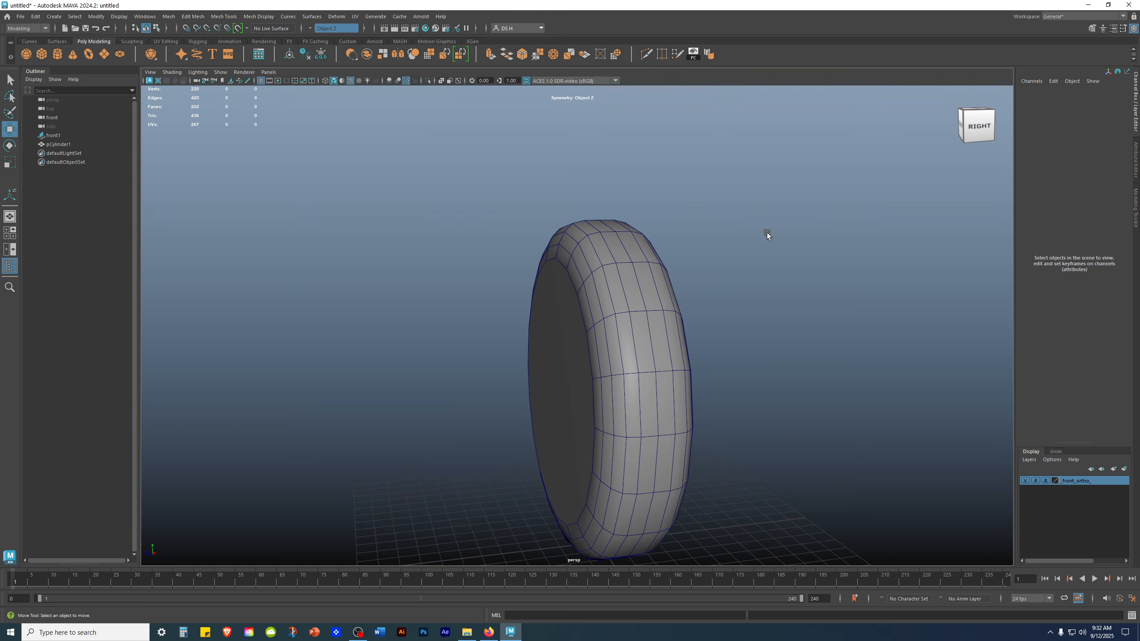
{"action": "left_click_drag", "start_coordinate": [585, 279], "coordinate": [634, 291], "text": "alt"}
- Switch the body to face selection and save the scene as DBZ_Radar_WIP_01
{"action": "left_click", "coordinate": [605, 272]}
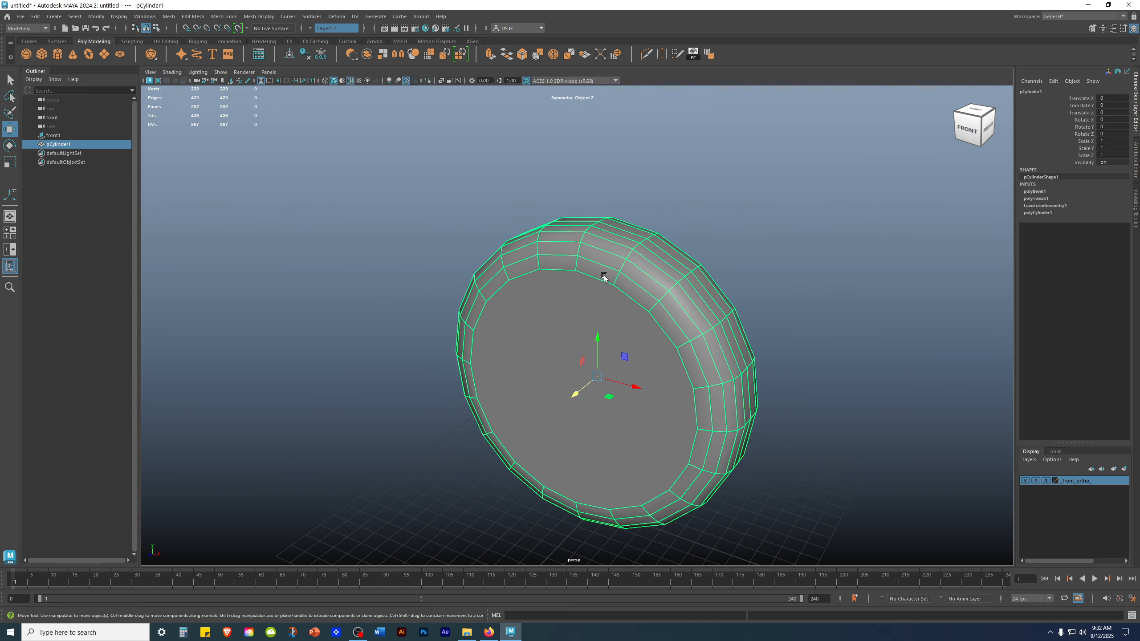
{"action": "right_click_drag", "start_coordinate": [606, 272], "coordinate": [605, 297]}
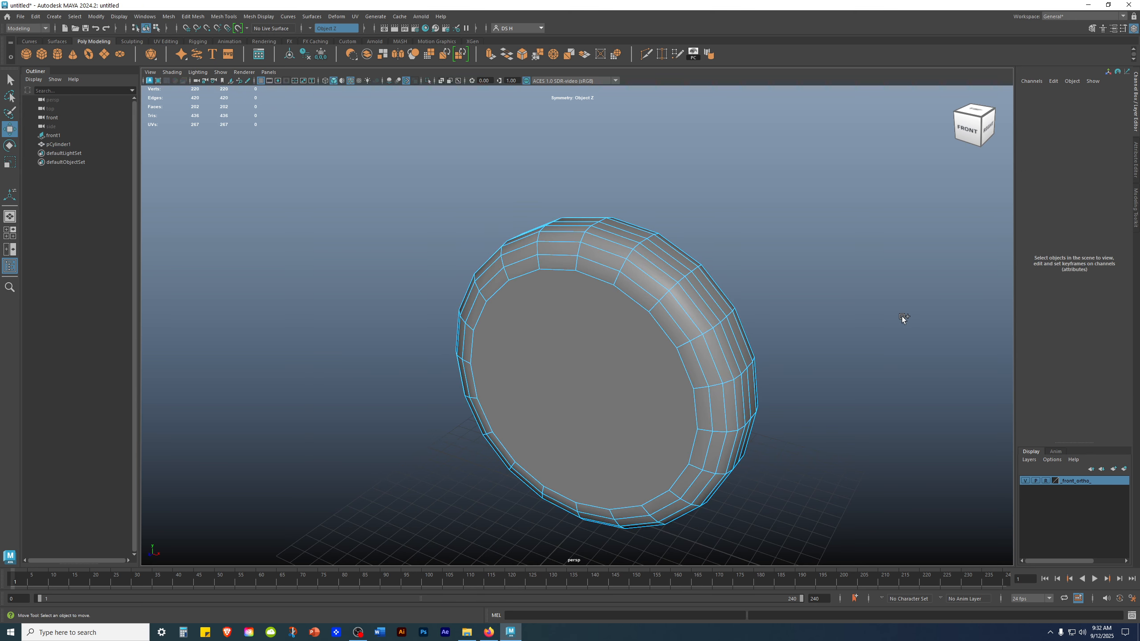
{"action": "key", "text": "ctrl+shift+s"}
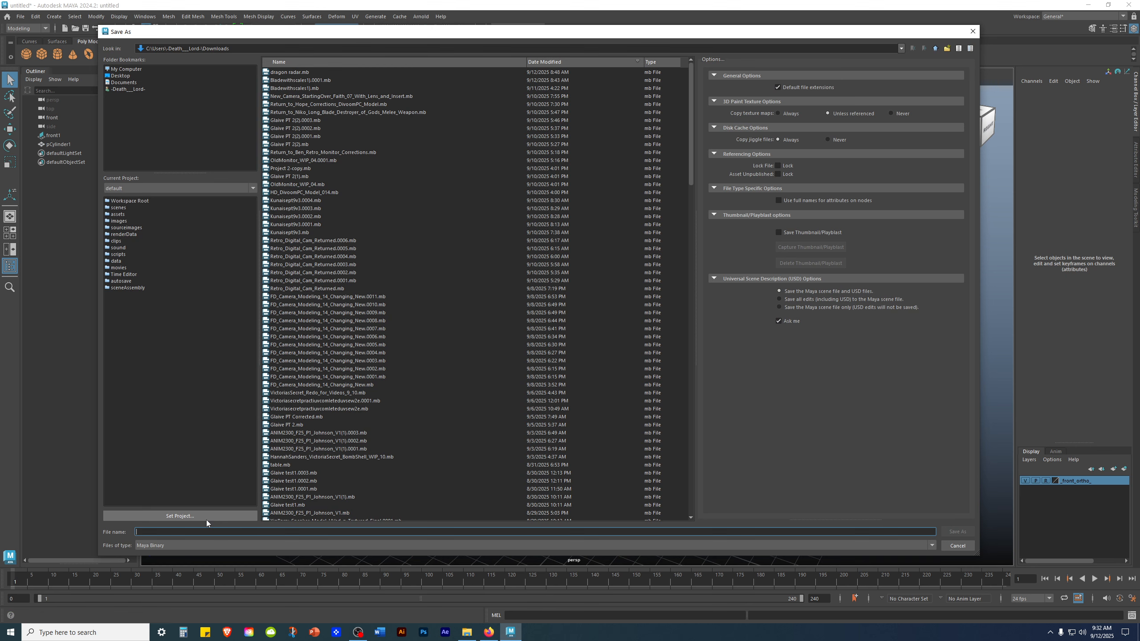
{"action": "type", "text": "DBZ_Radar_WIP_01"}
{"action": "key", "text": "Return"}
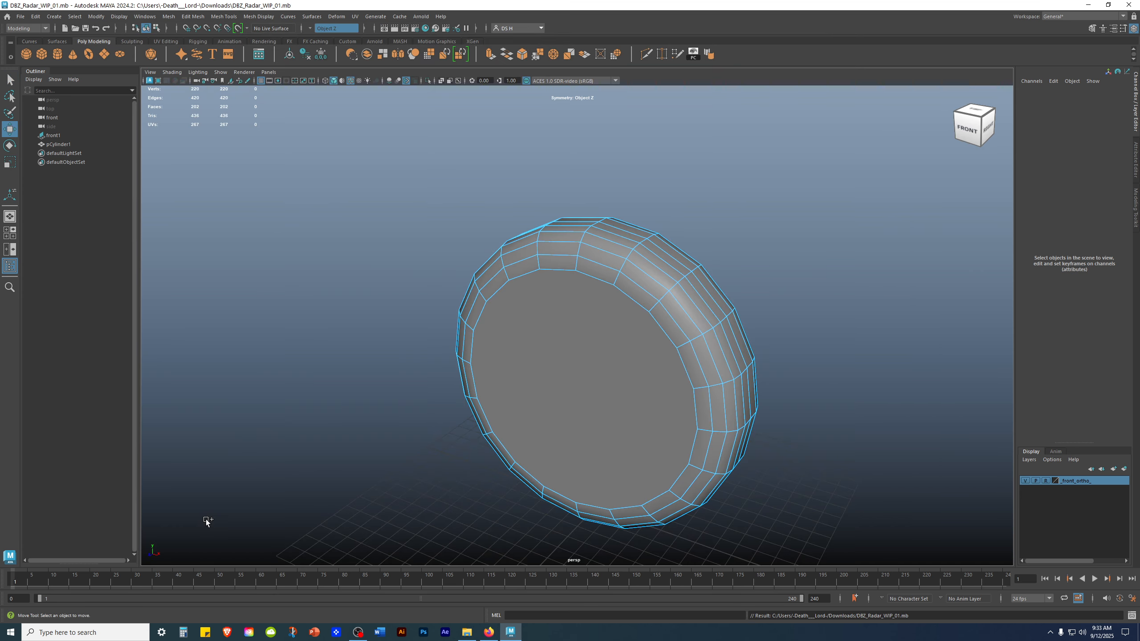
- Select the flat front and back cap faces and try to extrude them outward along Z
{"action": "left_click", "coordinate": [632, 400]}
{"action": "left_click_drag", "start_coordinate": [640, 399], "coordinate": [817, 331], "text": "alt"}
{"action": "key", "text": "space"}
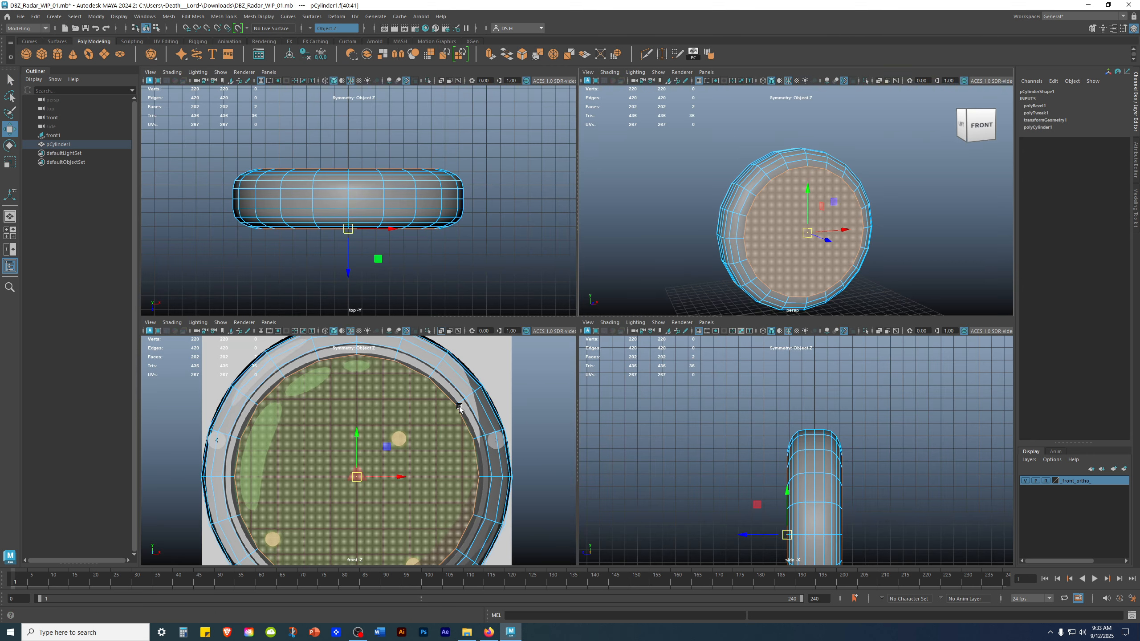
{"action": "left_click_drag", "start_coordinate": [804, 252], "coordinate": [774, 255], "text": "alt"}
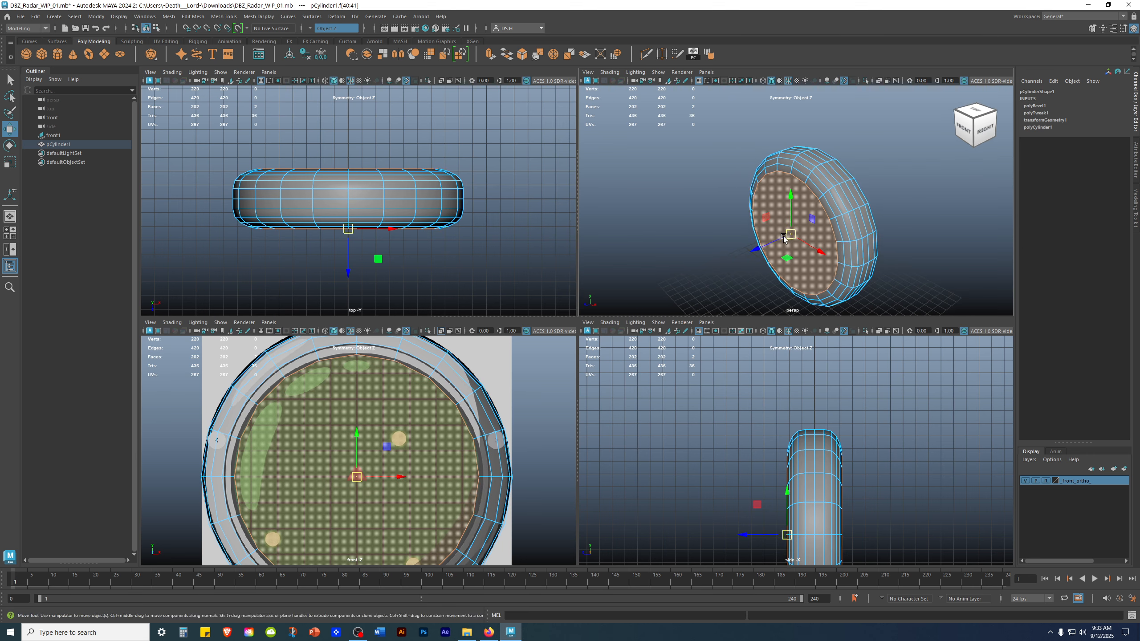
{"action": "left_click_drag", "start_coordinate": [752, 256], "coordinate": [705, 275], "text": "shift"}
{"action": "left_click", "coordinate": [900, 207]}
{"action": "key", "text": "space"}
{"action": "key", "text": "space"}
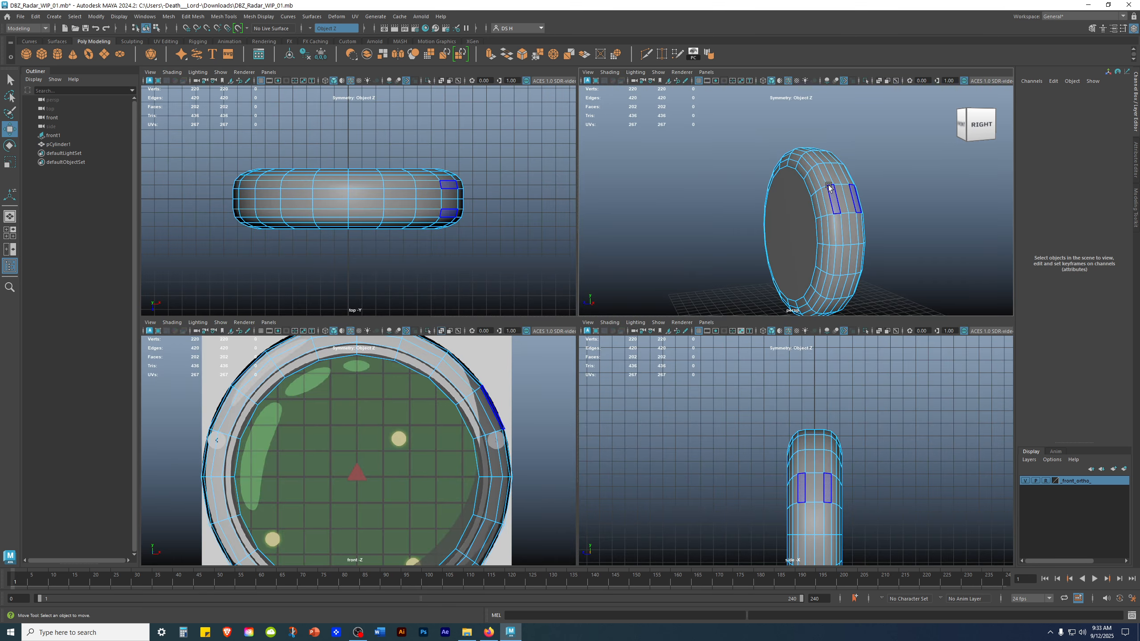
- Select the full ring of faces bordering the flat cap, symmetrically on the front and back of the body
{"action": "key", "text": "space"}
{"action": "scroll", "coordinate": [682, 262], "scroll_direction": "up", "scroll_amount": 3}
{"action": "left_click_drag", "start_coordinate": [682, 264], "coordinate": [683, 269], "text": "alt"}
{"action": "right_click_drag", "start_coordinate": [683, 239], "coordinate": [684, 264]}
{"action": "double_click", "coordinate": [655, 272]}
{"action": "left_click", "coordinate": [874, 327]}
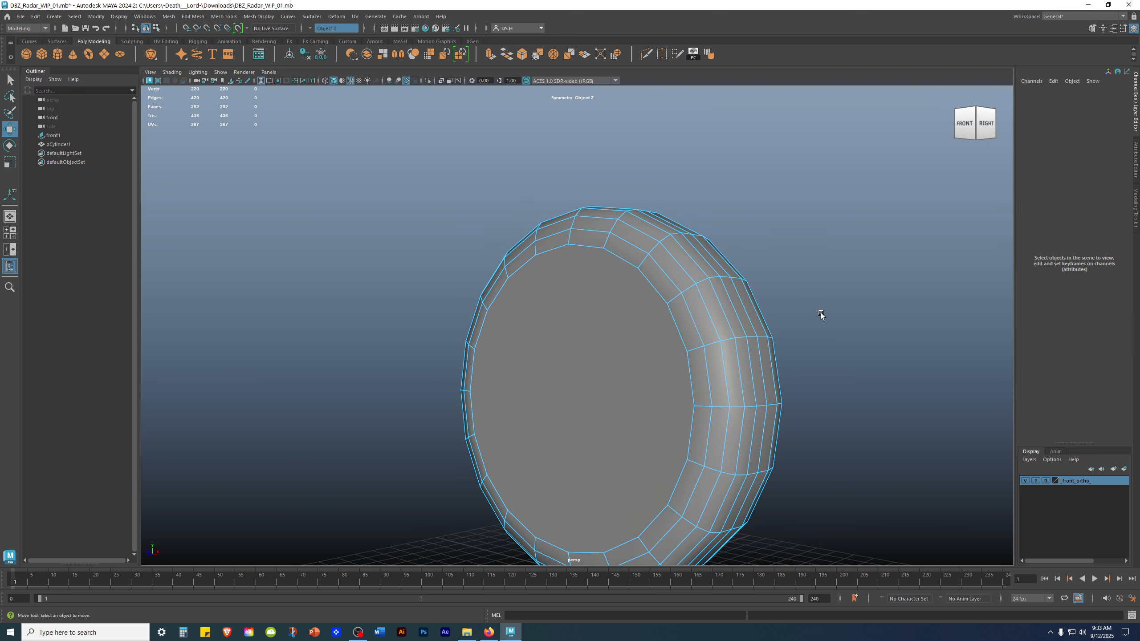
{"action": "left_click", "coordinate": [657, 269]}
{"action": "left_click_drag", "start_coordinate": [805, 355], "coordinate": [794, 297], "text": "alt"}
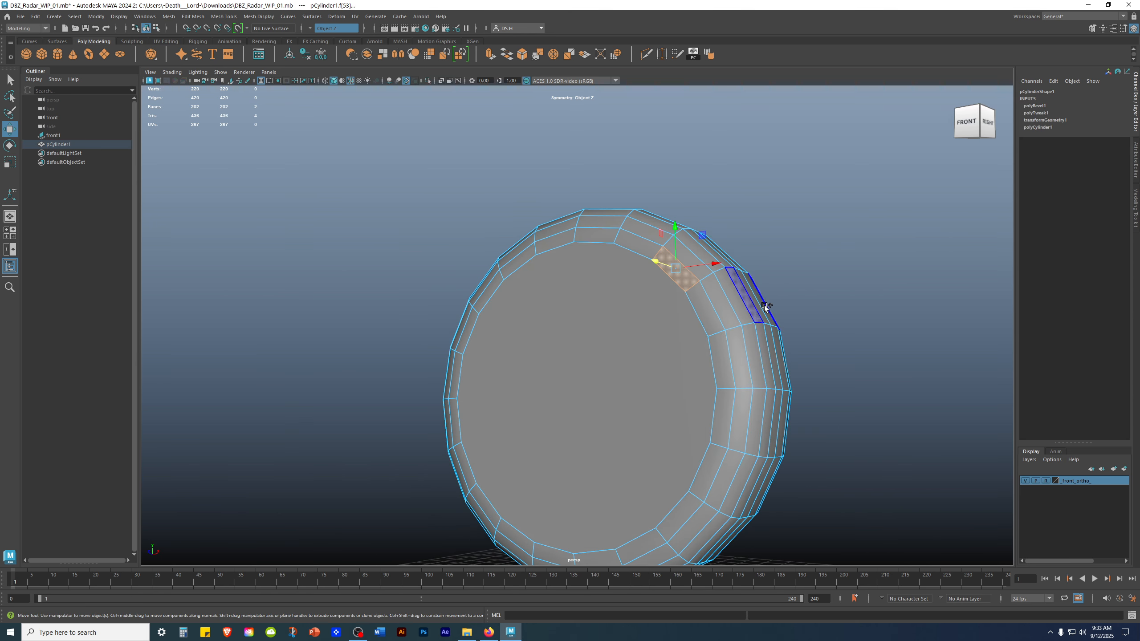
{"action": "double_click", "coordinate": [707, 313]}
- Check the selected face rings from below and bevel them
{"action": "mouse_move", "coordinate": [934, 325]}
{"action": "left_mouse_down", "text": "alt"}
{"action": "mouse_move", "coordinate": [780, 325]}
{"action": "mouse_move", "coordinate": [886, 336]}
{"action": "mouse_move", "coordinate": [672, 363]}
{"action": "mouse_move", "coordinate": [858, 372]}
{"action": "mouse_move", "coordinate": [708, 376]}
{"action": "mouse_move", "coordinate": [837, 392]}
{"action": "mouse_move", "coordinate": [779, 313]}
{"action": "mouse_move", "coordinate": [760, 251]}
{"action": "mouse_move", "coordinate": [763, 334]}
{"action": "mouse_move", "coordinate": [766, 299]}
{"action": "mouse_move", "coordinate": [828, 308]}
{"action": "mouse_move", "coordinate": [779, 247]}
{"action": "mouse_move", "coordinate": [788, 257]}
{"action": "left_mouse_up", "text": "alt"}
{"action": "key", "text": "4"}
{"action": "key", "text": "5"}
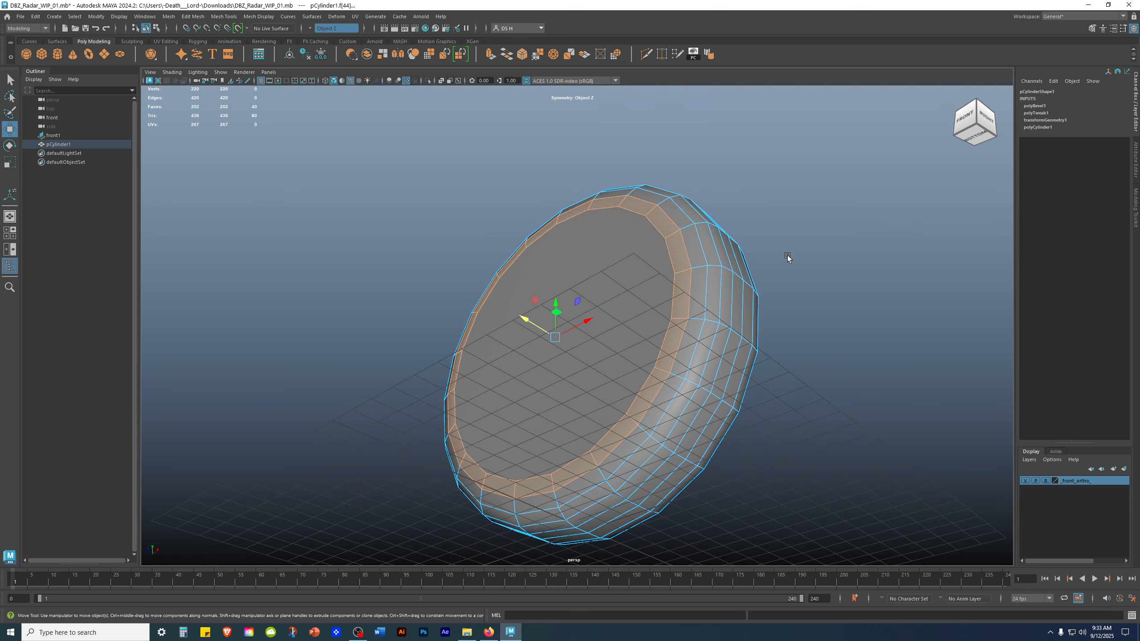
{"action": "right_click", "coordinate": [801, 193], "text": "shift"}
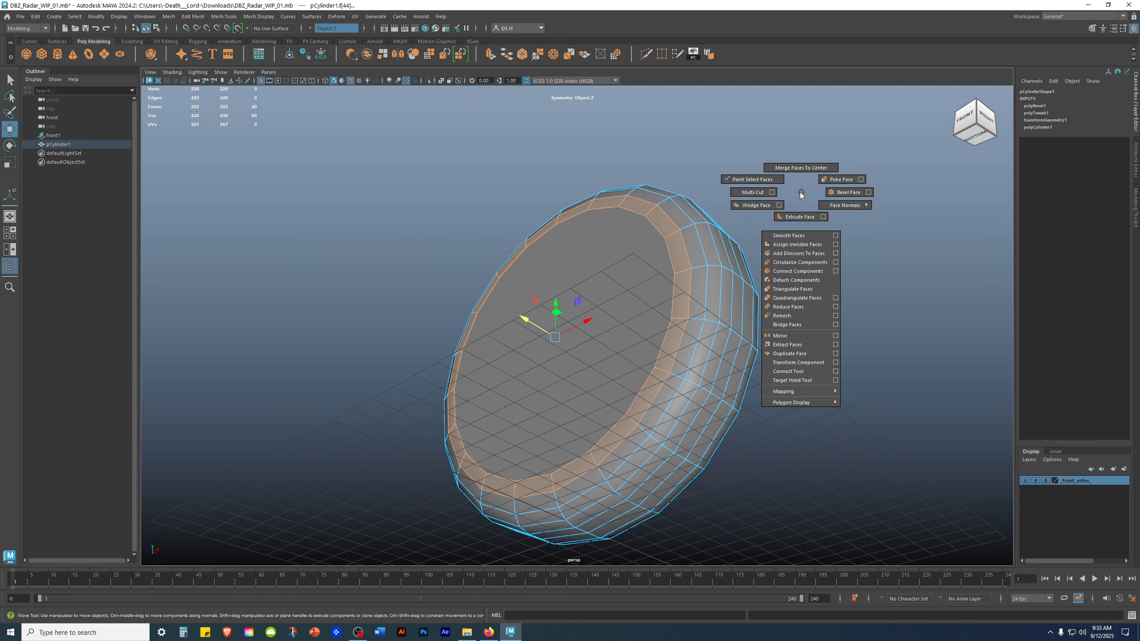
{"action": "left_click", "coordinate": [840, 193]}
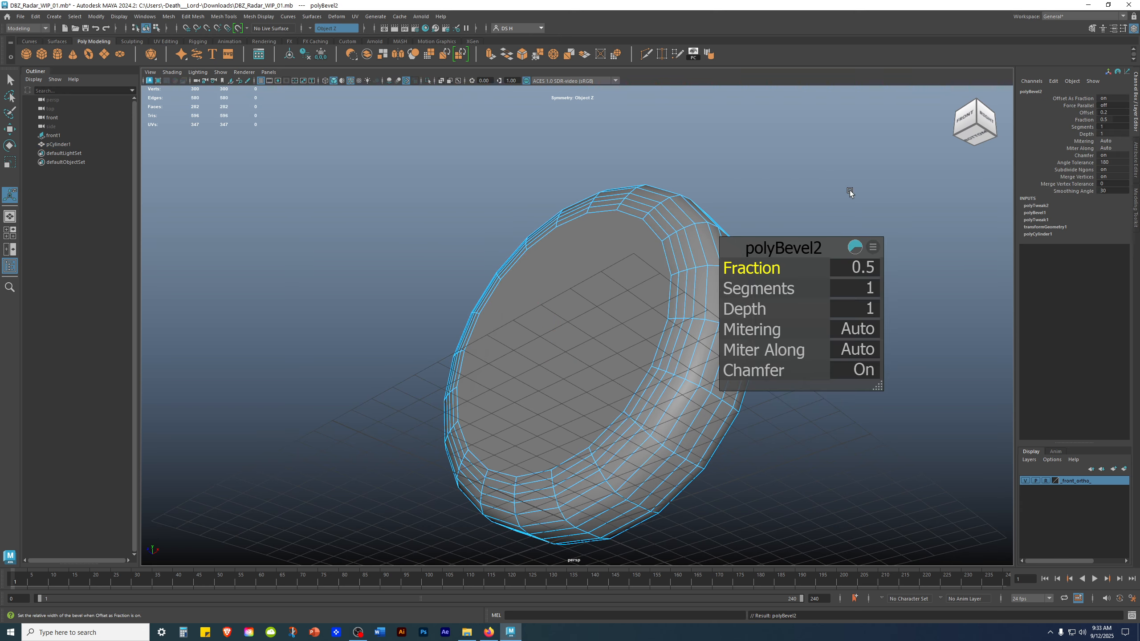
- Try the face-ring bevel with Chamfer switched off and back on, and test its Depth
{"action": "left_click_drag", "start_coordinate": [786, 213], "coordinate": [537, 341], "text": "alt"}
{"action": "left_click_drag", "start_coordinate": [755, 371], "coordinate": [684, 369]}
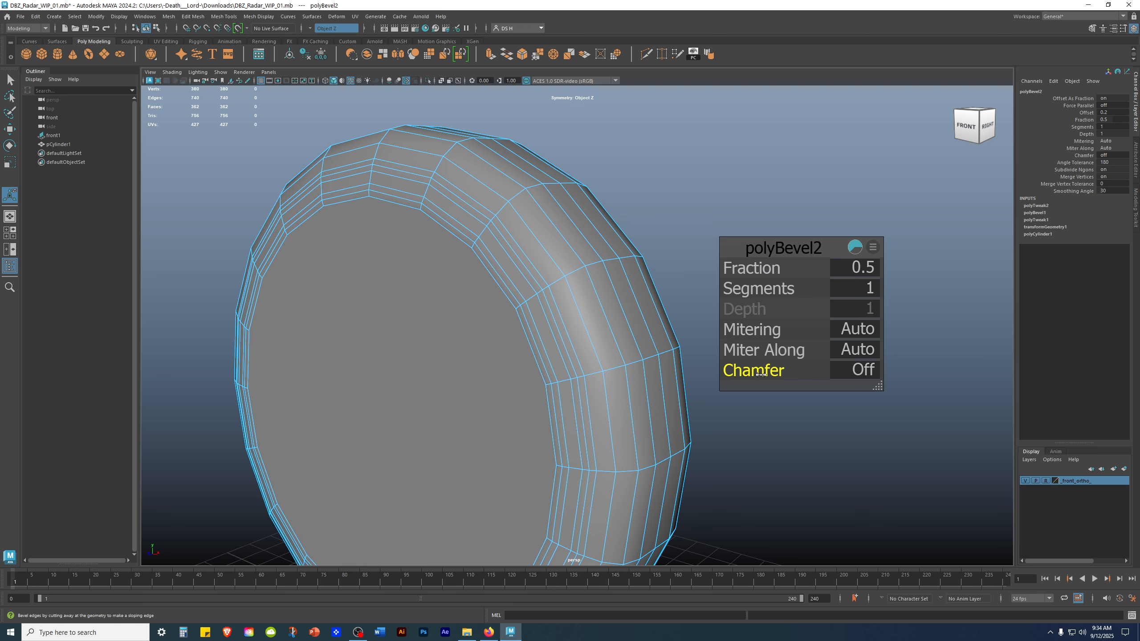
{"action": "left_click_drag", "start_coordinate": [747, 370], "coordinate": [996, 363]}
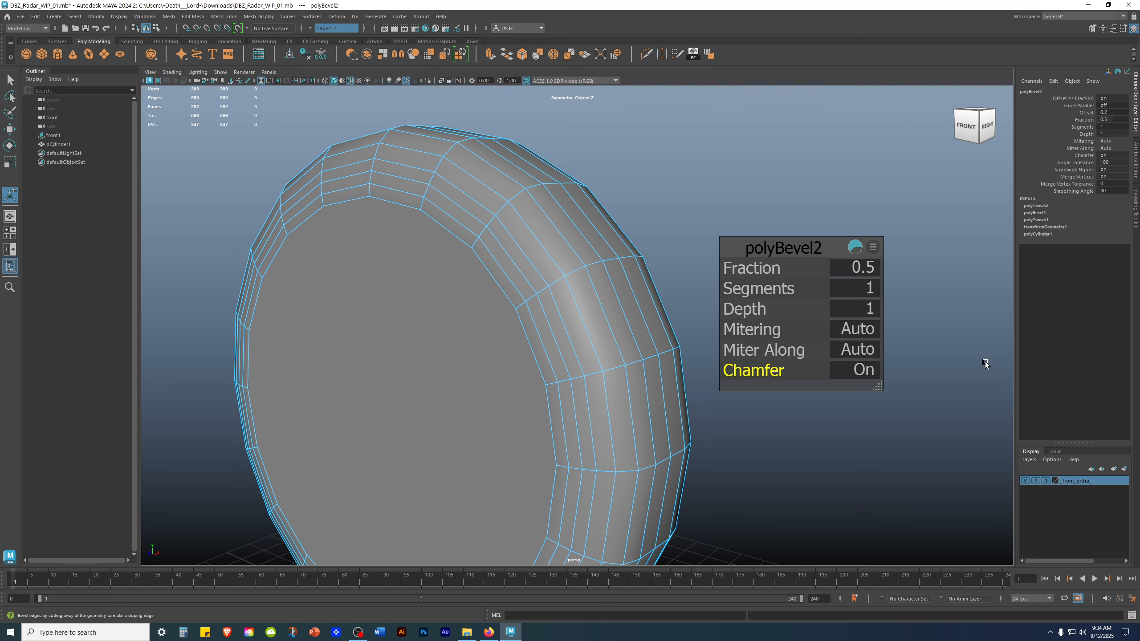
{"action": "left_click_drag", "start_coordinate": [977, 365], "coordinate": [962, 365], "text": "alt"}
{"action": "left_click_drag", "start_coordinate": [754, 311], "coordinate": [982, 324]}
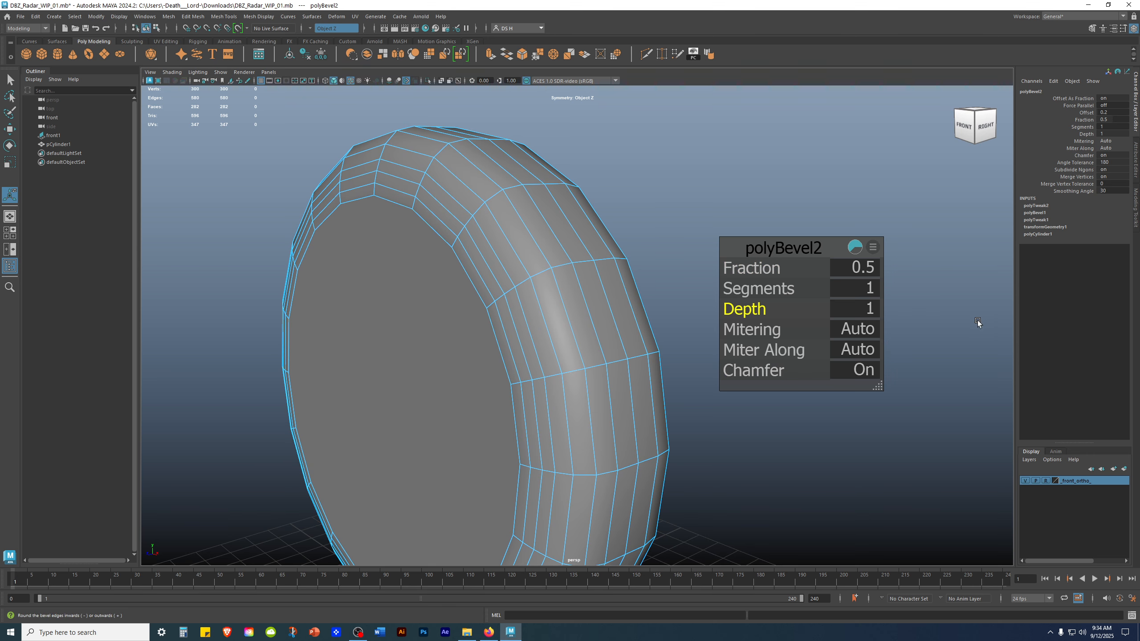
{"action": "scroll", "coordinate": [738, 412], "scroll_direction": "down", "scroll_amount": 3}
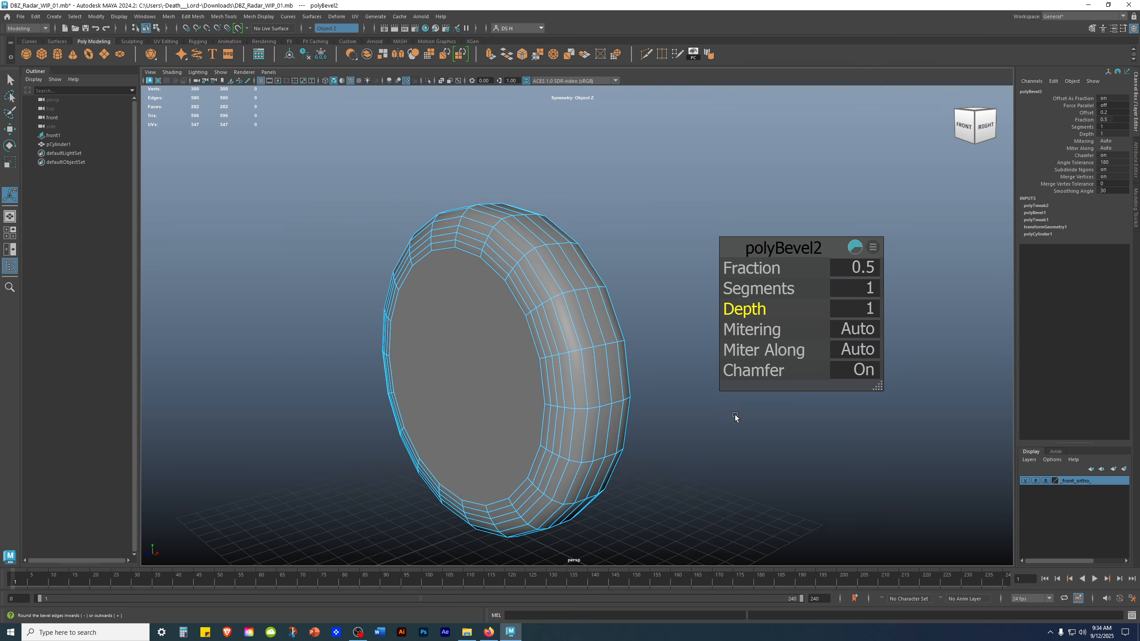
- Undo the bevel and its settings, stepping back to the partial face selection on the cap border
{"action": "key", "text": "ctrl+z"}
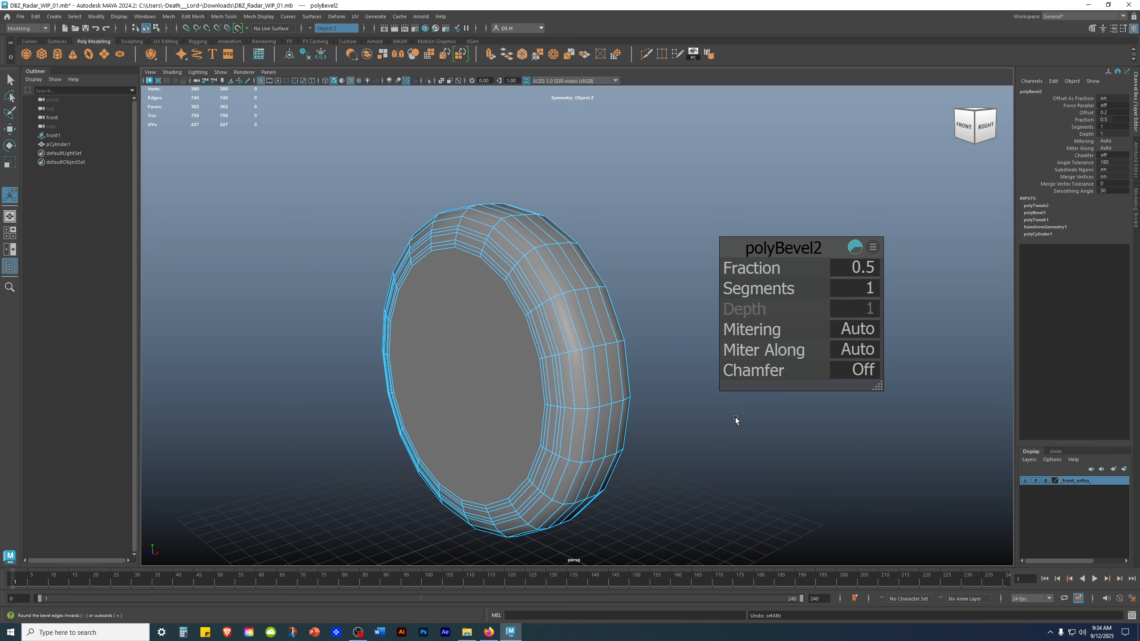
{"action": "left_click_drag", "start_coordinate": [737, 419], "coordinate": [710, 414], "text": "alt"}
{"action": "key", "text": "ctrl+z"}
{"action": "left_click_drag", "start_coordinate": [707, 418], "coordinate": [832, 438], "text": "alt"}
{"action": "key", "text": "ctrl+z"}
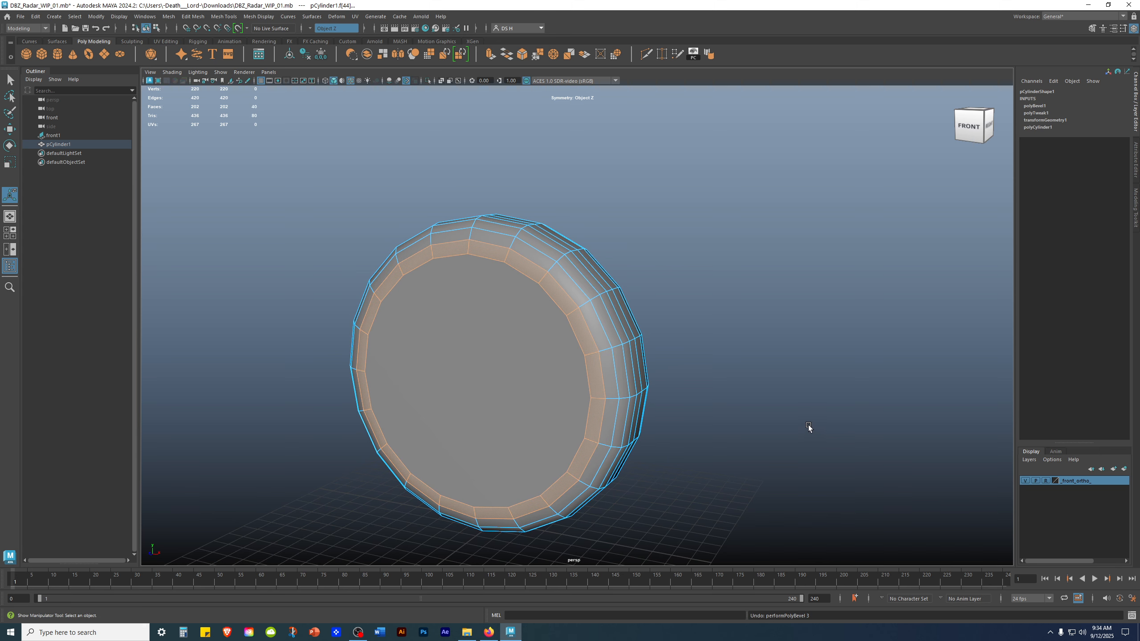
{"action": "left_click_drag", "start_coordinate": [751, 378], "coordinate": [772, 364], "text": "alt"}
{"action": "key", "text": "ctrl+z"}
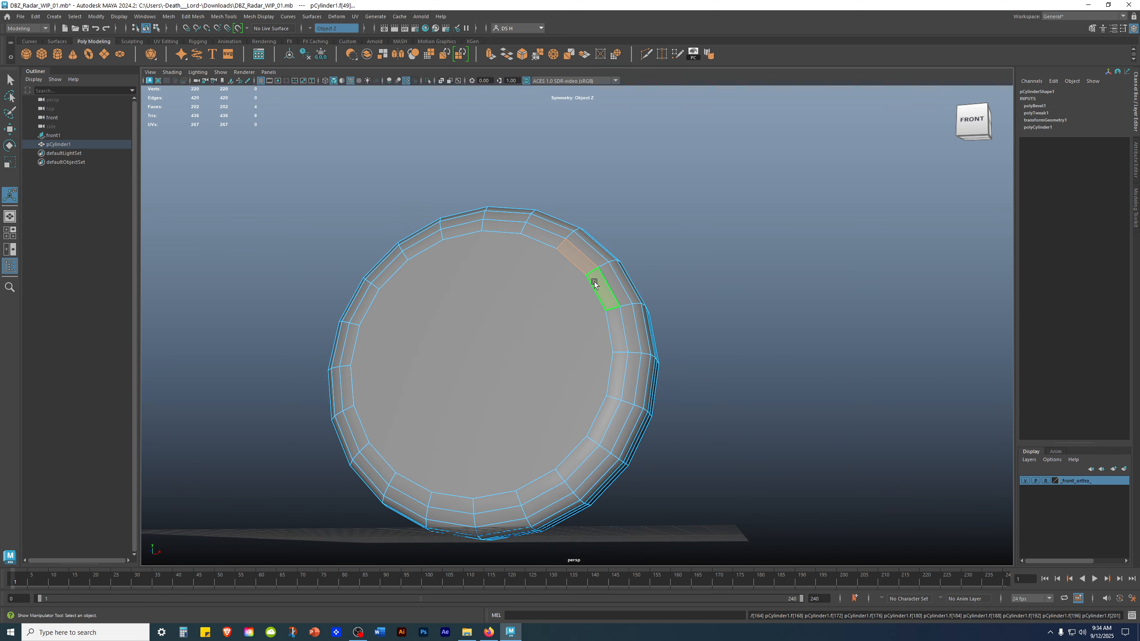
- Reselect the full ring of faces bordering the flat cap on both sides and activate the Move tool
{"action": "left_click_drag", "start_coordinate": [674, 357], "coordinate": [780, 381], "text": "alt"}
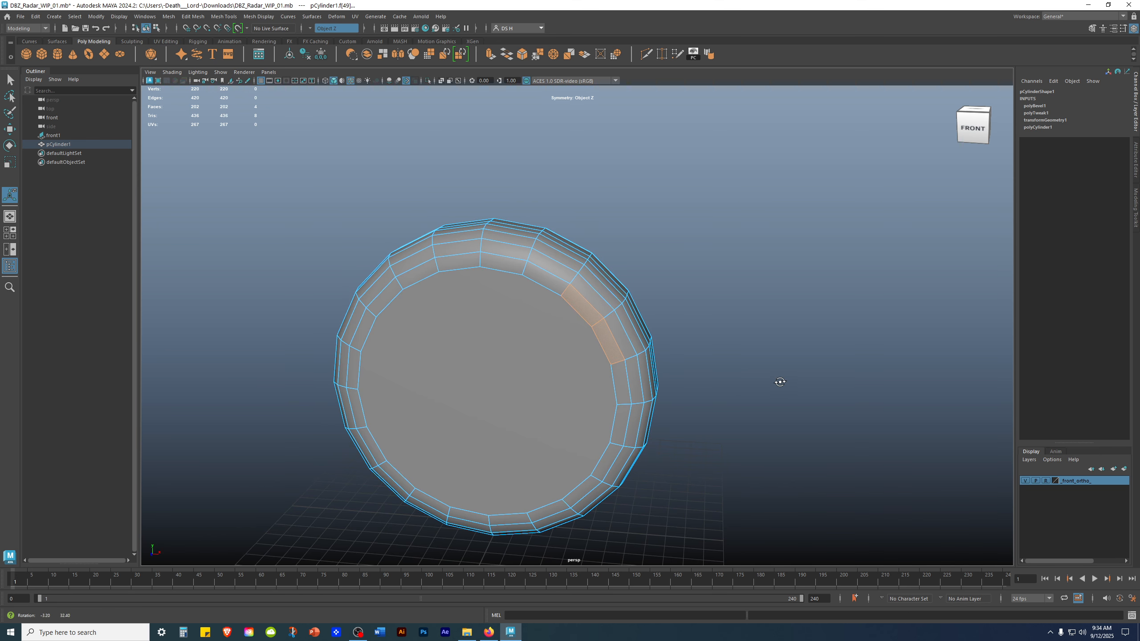
{"action": "left_click", "coordinate": [859, 291]}
{"action": "left_click", "coordinate": [591, 316]}
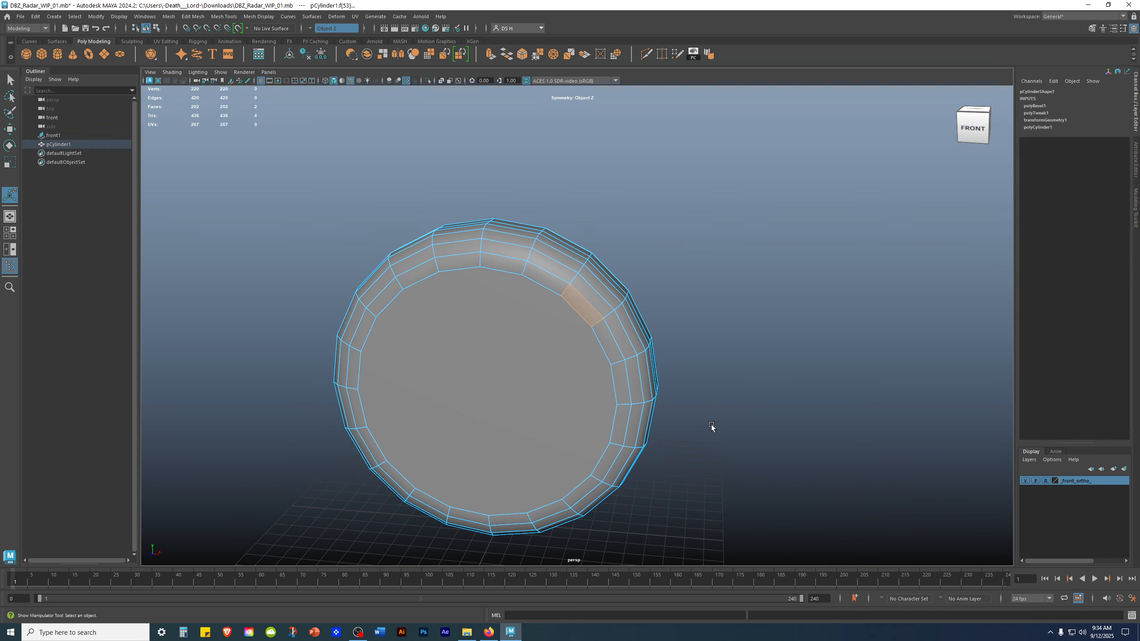
{"action": "double_click", "coordinate": [543, 282], "text": "shift"}
{"action": "left_click_drag", "start_coordinate": [543, 274], "coordinate": [763, 326], "text": "alt"}
{"action": "key", "text": "w"}
{"action": "middle_click_drag", "start_coordinate": [762, 326], "coordinate": [826, 265], "text": "alt"}
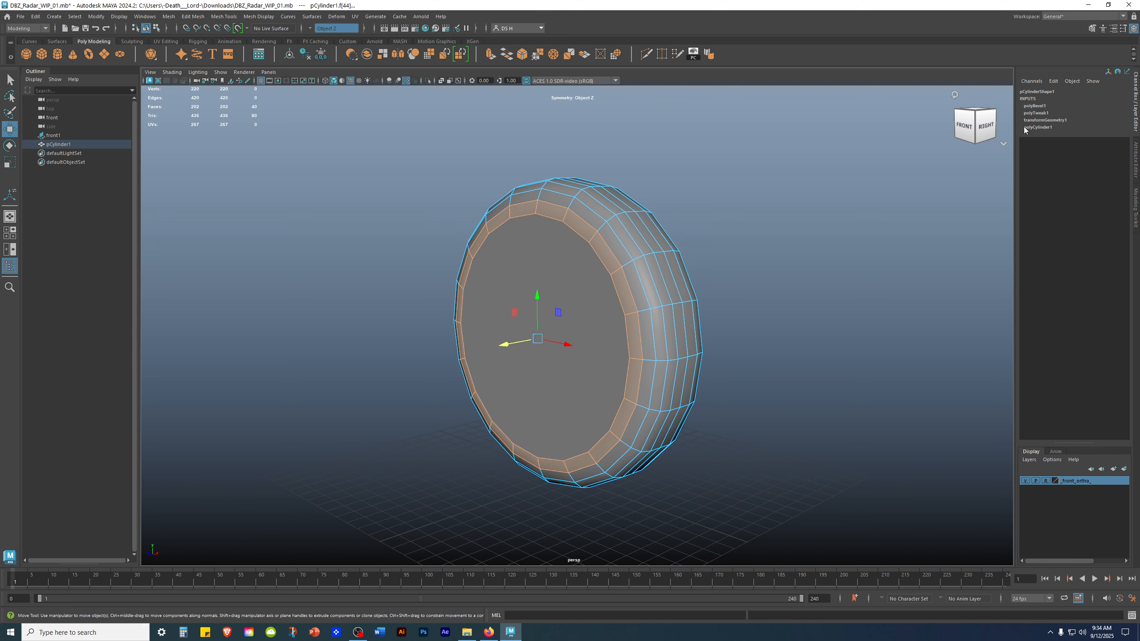
- Extrude the selected face rings and undo the first adjustment of the extrusion
{"action": "right_click_drag", "start_coordinate": [622, 308], "coordinate": [665, 314], "text": "alt"}
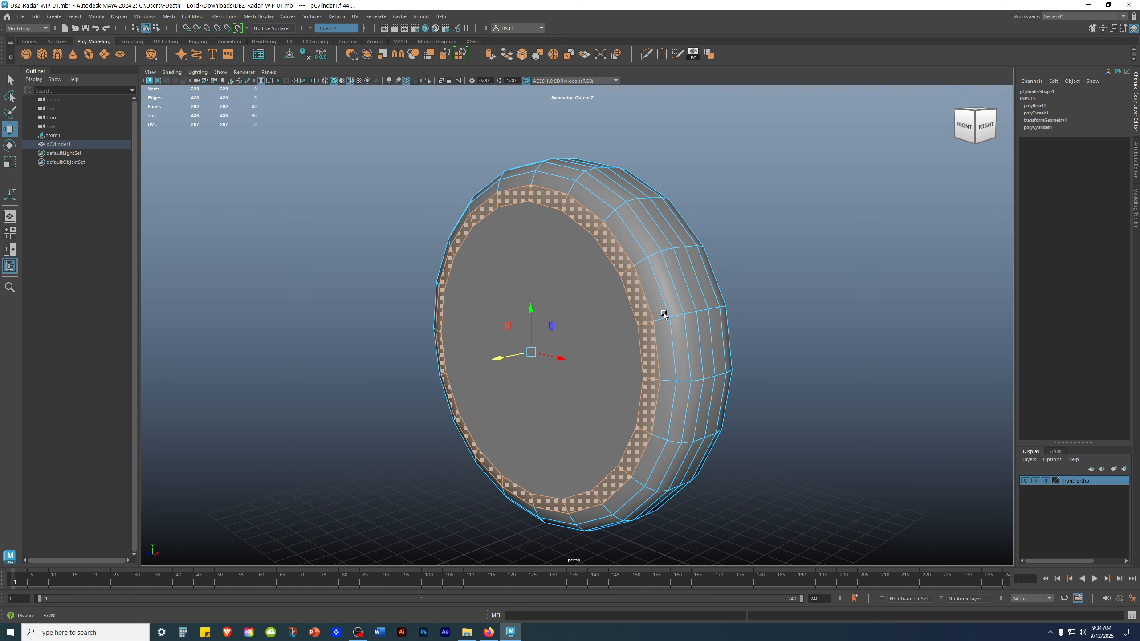
{"action": "right_click", "coordinate": [748, 190], "text": "shift"}
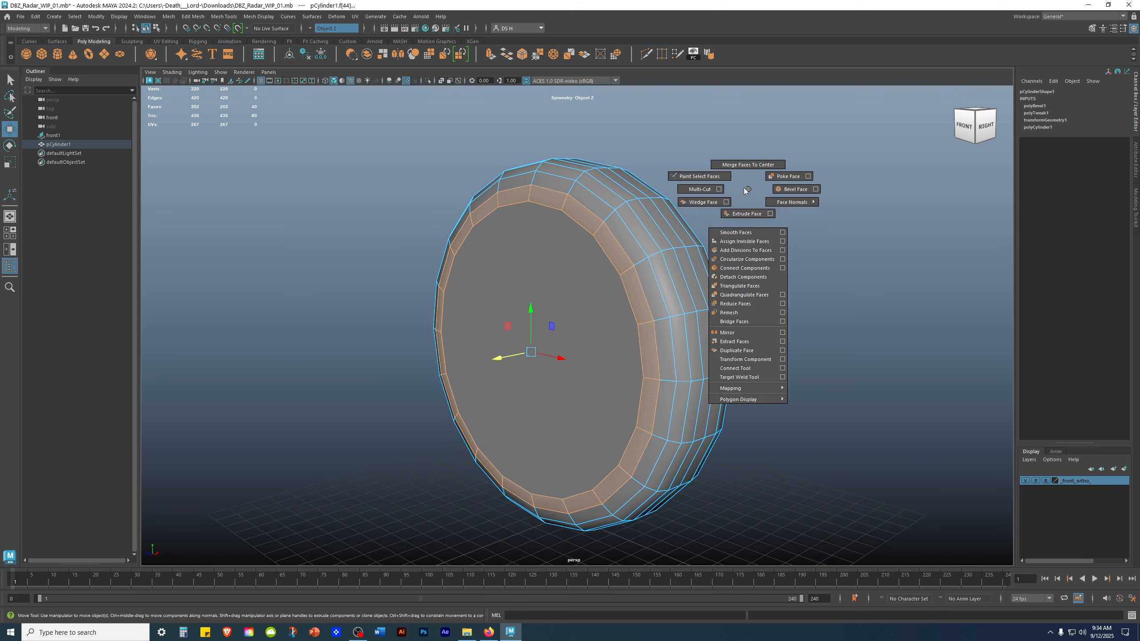
{"action": "left_click", "coordinate": [744, 213]}
{"action": "left_click_drag", "start_coordinate": [635, 341], "coordinate": [565, 327], "text": "alt"}
{"action": "left_click_drag", "start_coordinate": [757, 270], "coordinate": [762, 270]}
{"action": "left_click_drag", "start_coordinate": [356, 342], "coordinate": [494, 290], "text": "alt"}
{"action": "key", "text": "ctrl+z"}
- Raise the extruded face rings symmetrically outward along Z to form a rim around each cap, and clear the selection
{"action": "left_click_drag", "start_coordinate": [679, 318], "coordinate": [510, 321], "text": "alt"}
{"action": "left_click_drag", "start_coordinate": [583, 331], "coordinate": [561, 371], "text": "alt"}
{"action": "key", "text": "r"}
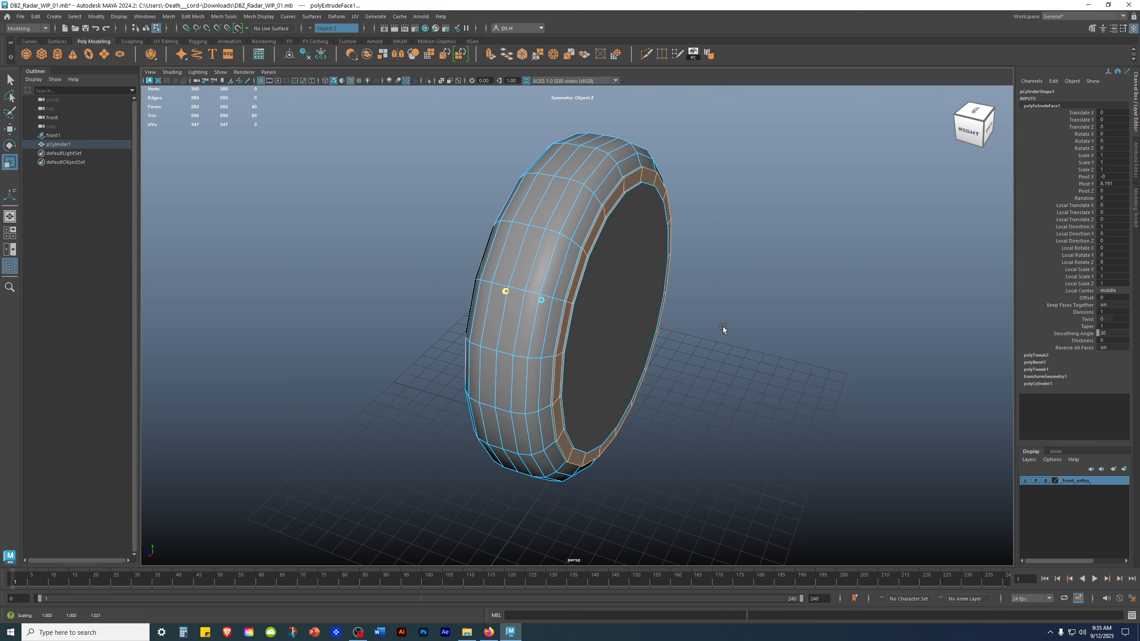
{"action": "left_click_drag", "start_coordinate": [583, 283], "coordinate": [558, 228], "text": "alt"}
{"action": "right_click_drag", "start_coordinate": [558, 228], "coordinate": [842, 260], "text": "alt"}
{"action": "left_click_drag", "start_coordinate": [641, 276], "coordinate": [567, 232], "text": "alt"}
{"action": "left_click_drag", "start_coordinate": [535, 276], "coordinate": [645, 319], "text": "alt"}
{"action": "key", "text": "w"}
{"action": "left_click_drag", "start_coordinate": [609, 378], "coordinate": [579, 343], "text": "alt"}
{"action": "left_click", "coordinate": [811, 261]}
- Show the body as a wireframe in the side view and switch it to vertex selection
{"action": "left_click_drag", "start_coordinate": [651, 297], "coordinate": [669, 185], "text": "alt"}
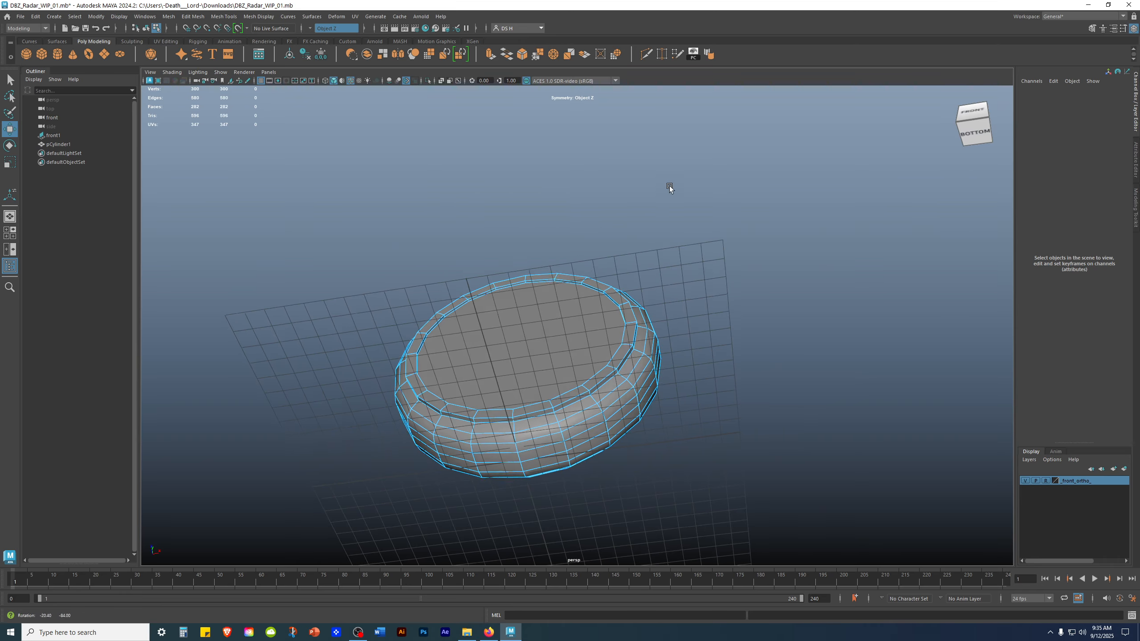
{"action": "right_click_drag", "start_coordinate": [670, 186], "coordinate": [285, 305], "text": "alt"}
{"action": "left_click_drag", "start_coordinate": [285, 305], "coordinate": [574, 271], "text": "alt"}
{"action": "key", "text": "space"}
{"action": "key", "text": "space"}
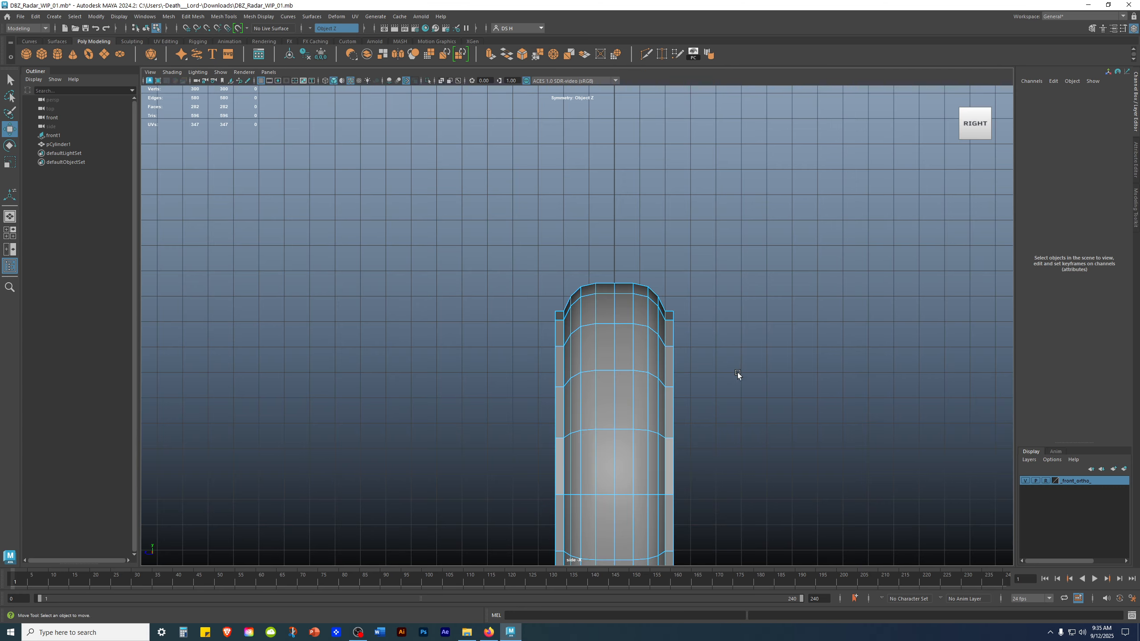
{"action": "key", "text": "4"}
{"action": "scroll", "coordinate": [425, 321], "scroll_direction": "up", "scroll_amount": 10}
{"action": "middle_click_drag", "start_coordinate": [518, 276], "coordinate": [513, 421], "text": "alt"}
{"action": "scroll", "coordinate": [490, 383], "scroll_direction": "down", "scroll_amount": 10}
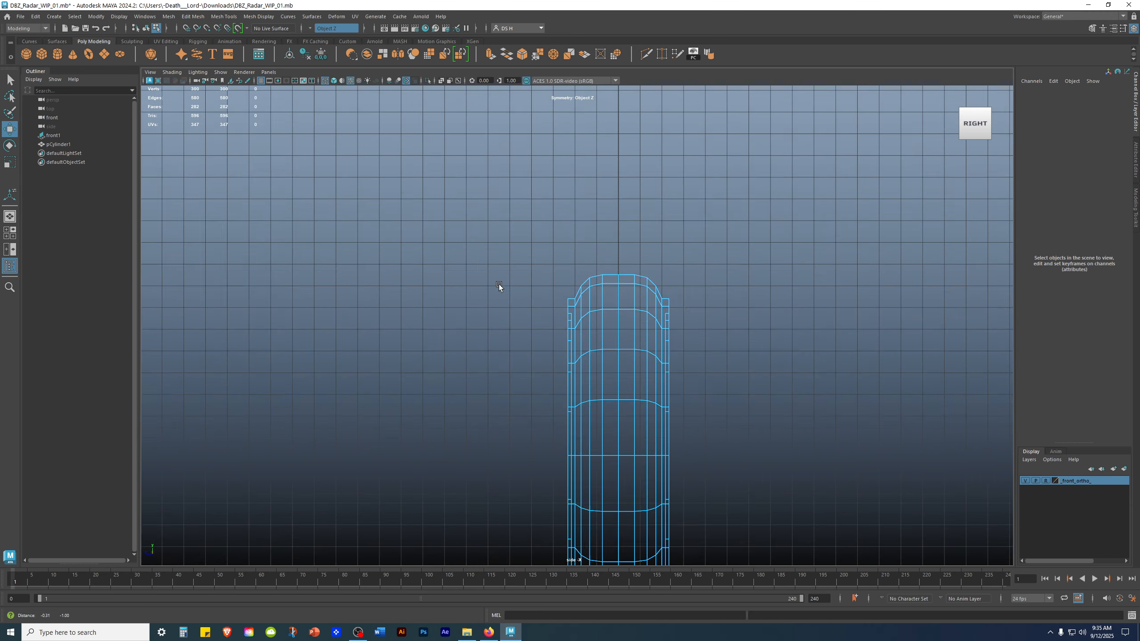
{"action": "right_click_drag", "start_coordinate": [612, 192], "coordinate": [217, 174]}
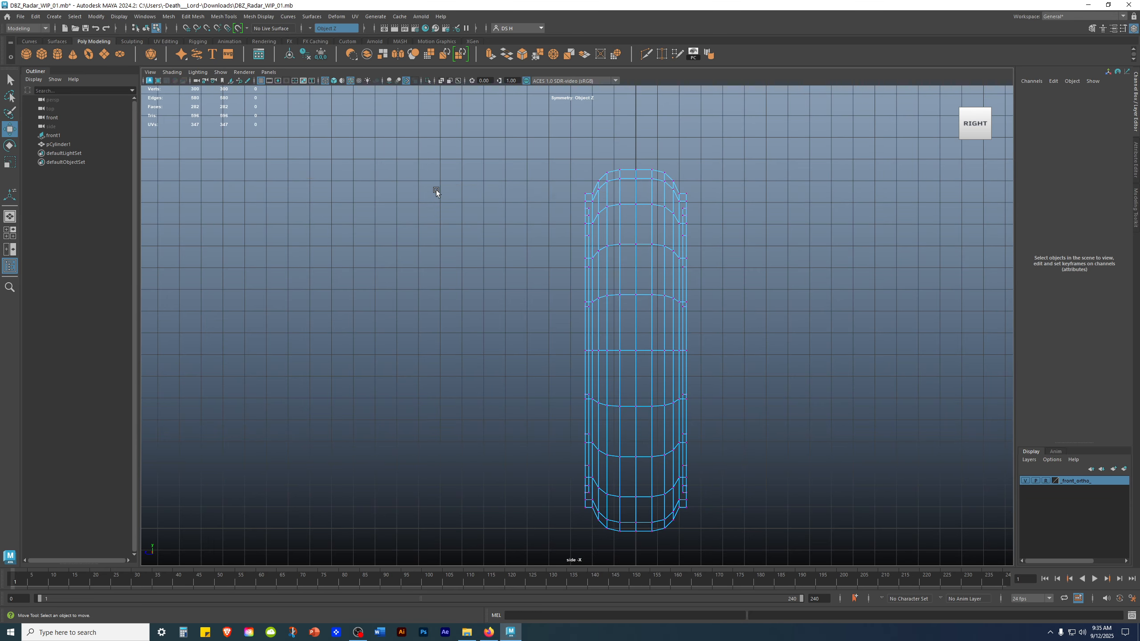
- Select all vertices of the raised cap rims, symmetrically on the front and back of the body
{"action": "right_click_drag", "start_coordinate": [476, 154], "coordinate": [518, 188], "text": "alt"}
{"action": "middle_click_drag", "start_coordinate": [519, 200], "coordinate": [521, 169], "text": "alt"}
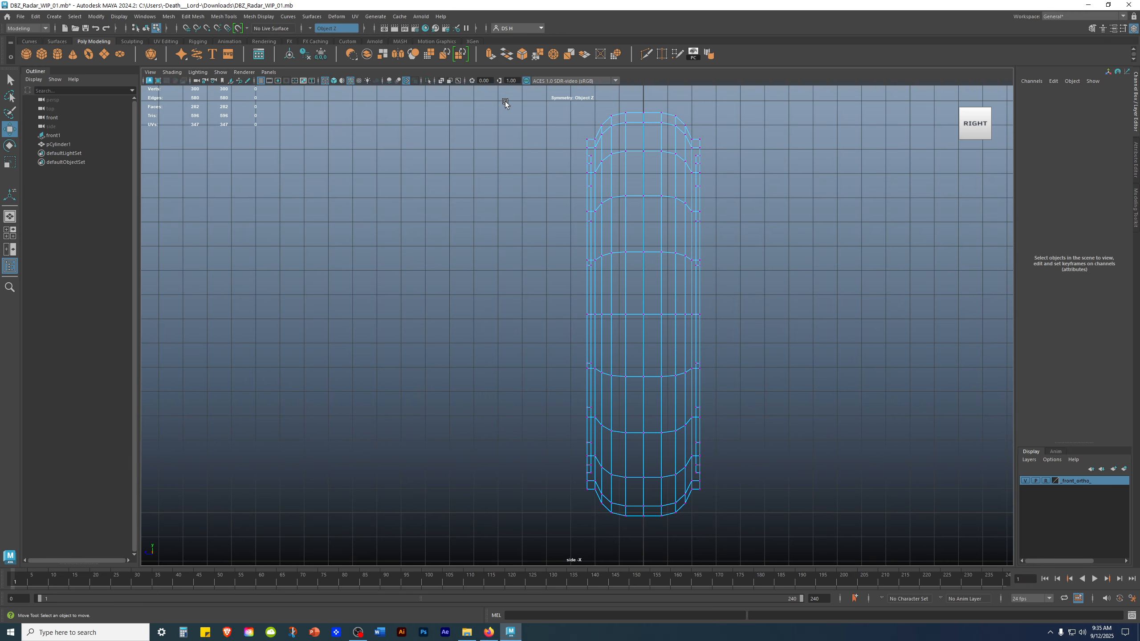
{"action": "left_click_drag", "start_coordinate": [426, 103], "coordinate": [506, 374]}
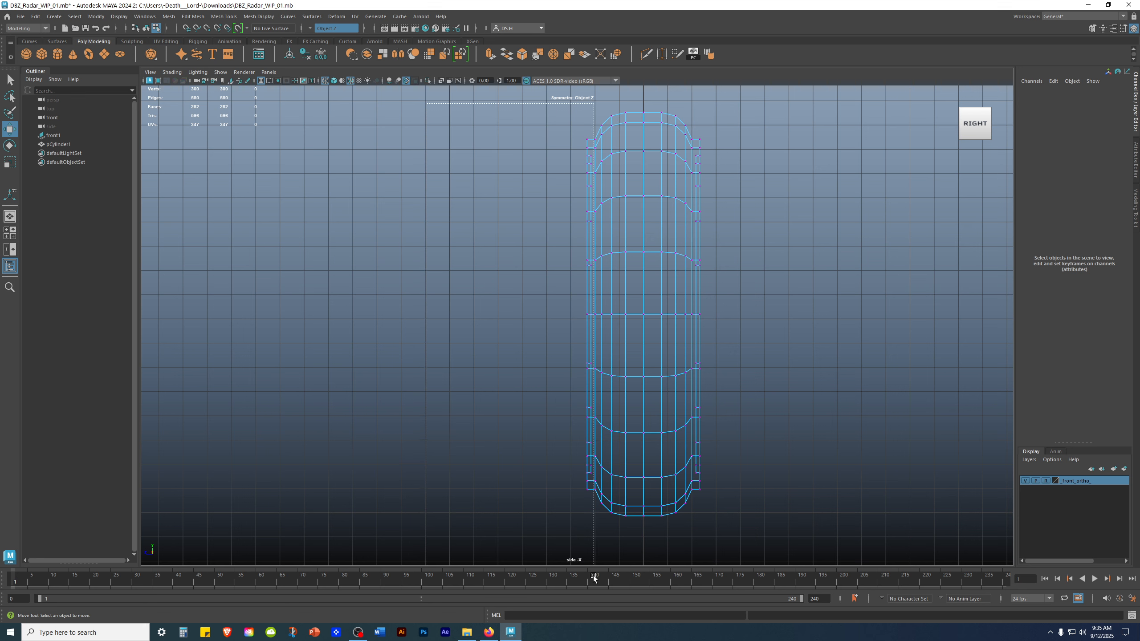
{"action": "left_click_drag", "start_coordinate": [597, 578], "coordinate": [600, 577]}
{"action": "middle_click_drag", "start_coordinate": [427, 117], "coordinate": [414, 260], "text": "alt"}
{"action": "right_click_drag", "start_coordinate": [415, 260], "coordinate": [644, 158], "text": "alt"}
{"action": "middle_click_drag", "start_coordinate": [615, 133], "coordinate": [575, 284], "text": "alt"}
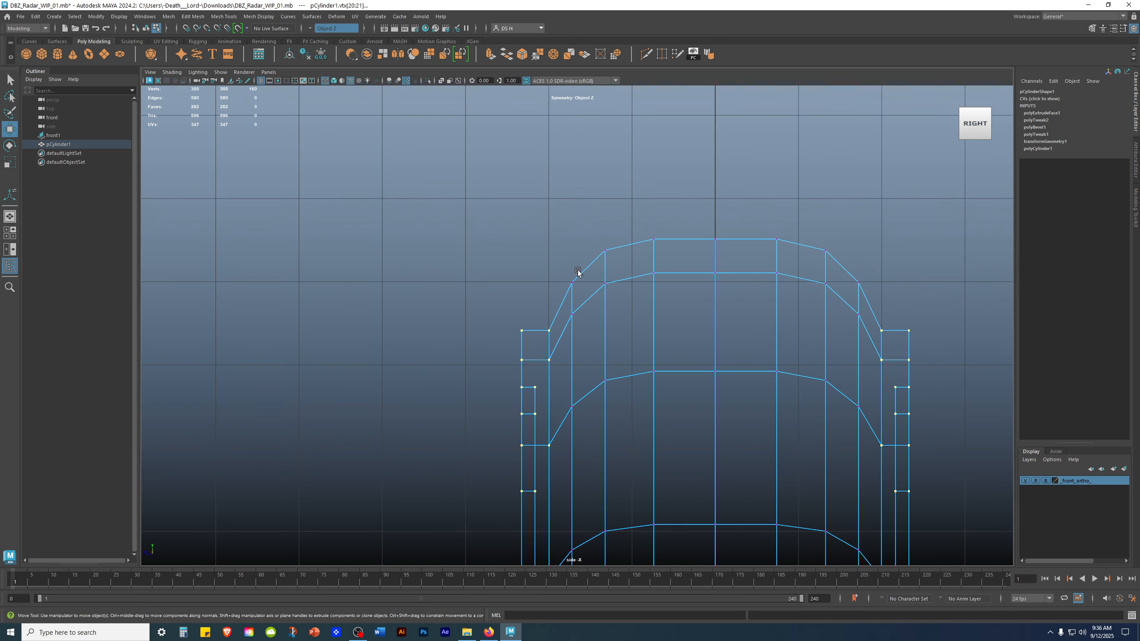
{"action": "right_click_drag", "start_coordinate": [557, 368], "coordinate": [530, 300], "text": "alt"}
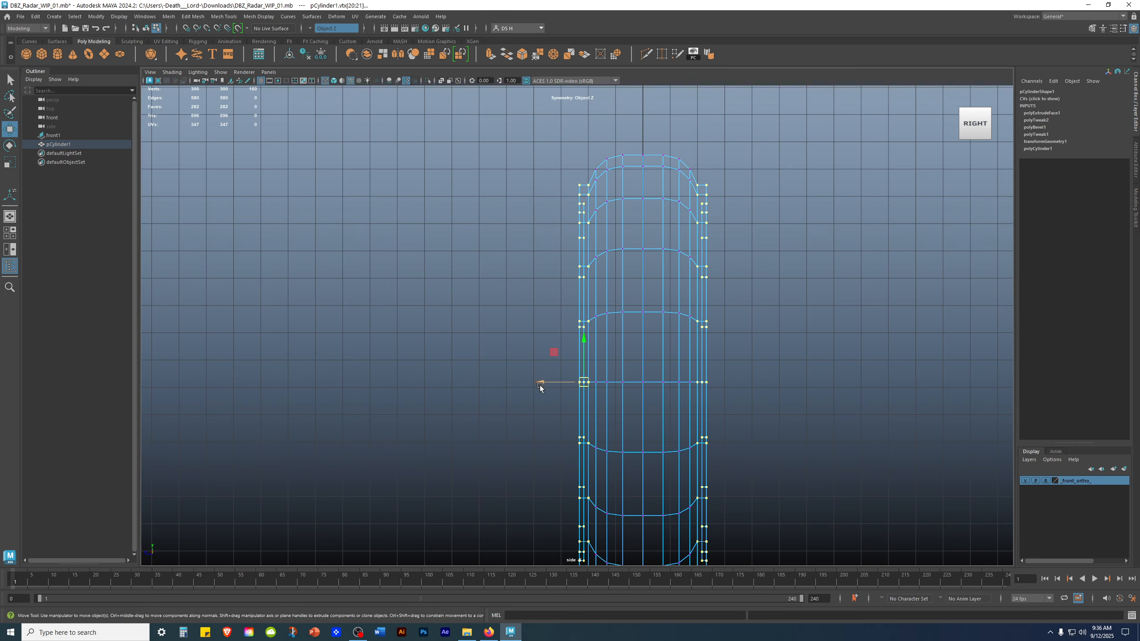
- Move the rim vertices slightly outward along Z and compare the change with the previous position
{"action": "left_click_drag", "start_coordinate": [537, 385], "coordinate": [535, 385]}
{"action": "key", "text": "ctrl+z"}
{"action": "key", "text": "shift+z"}
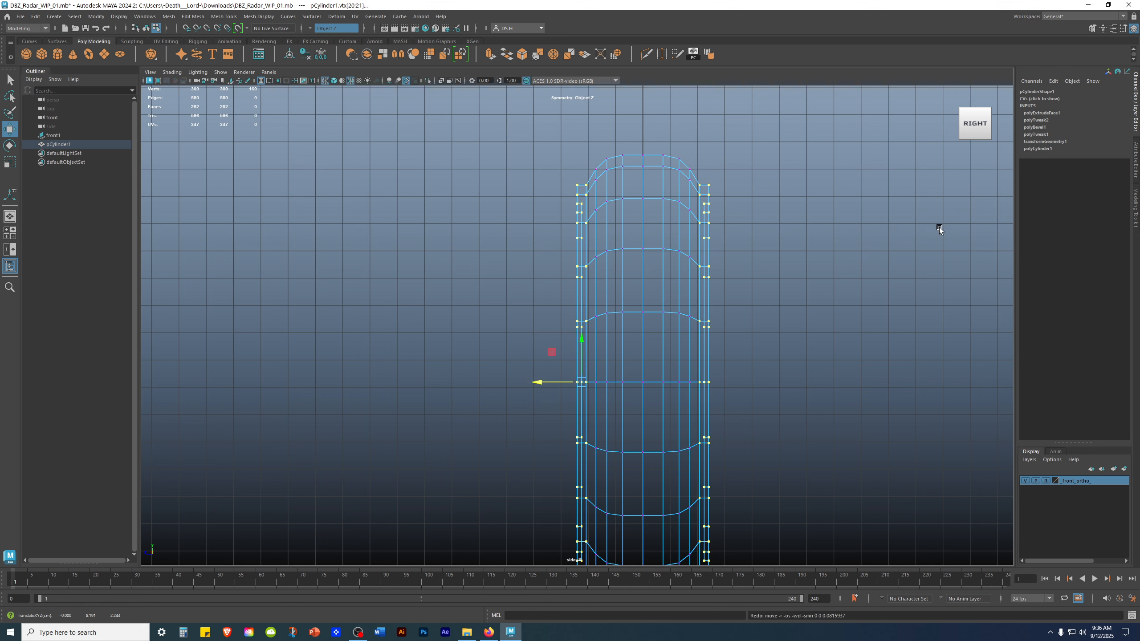
{"action": "key", "text": "ctrl+z"}
{"action": "key", "text": "shift+z"}
- Return to the perspective view, deselect the vertices and switch the body to edge selection
{"action": "key", "text": "space"}
{"action": "left_click_drag", "start_coordinate": [587, 192], "coordinate": [589, 163]}
{"action": "mouse_move", "coordinate": [505, 251]}
{"action": "left_mouse_down", "text": "alt"}
{"action": "mouse_move", "coordinate": [631, 254]}
{"action": "mouse_move", "coordinate": [408, 262]}
{"action": "mouse_move", "coordinate": [447, 285]}
{"action": "mouse_move", "coordinate": [562, 269]}
{"action": "mouse_move", "coordinate": [789, 184]}
{"action": "mouse_move", "coordinate": [665, 245]}
{"action": "mouse_move", "coordinate": [683, 199]}
{"action": "mouse_move", "coordinate": [660, 248]}
{"action": "mouse_move", "coordinate": [657, 234]}
{"action": "mouse_move", "coordinate": [771, 263]}
{"action": "left_mouse_up", "text": "alt"}
{"action": "left_click", "coordinate": [789, 184]}
{"action": "scroll", "coordinate": [771, 262], "scroll_direction": "up", "scroll_amount": 3}
{"action": "right_click_drag", "start_coordinate": [688, 157], "coordinate": [690, 147]}
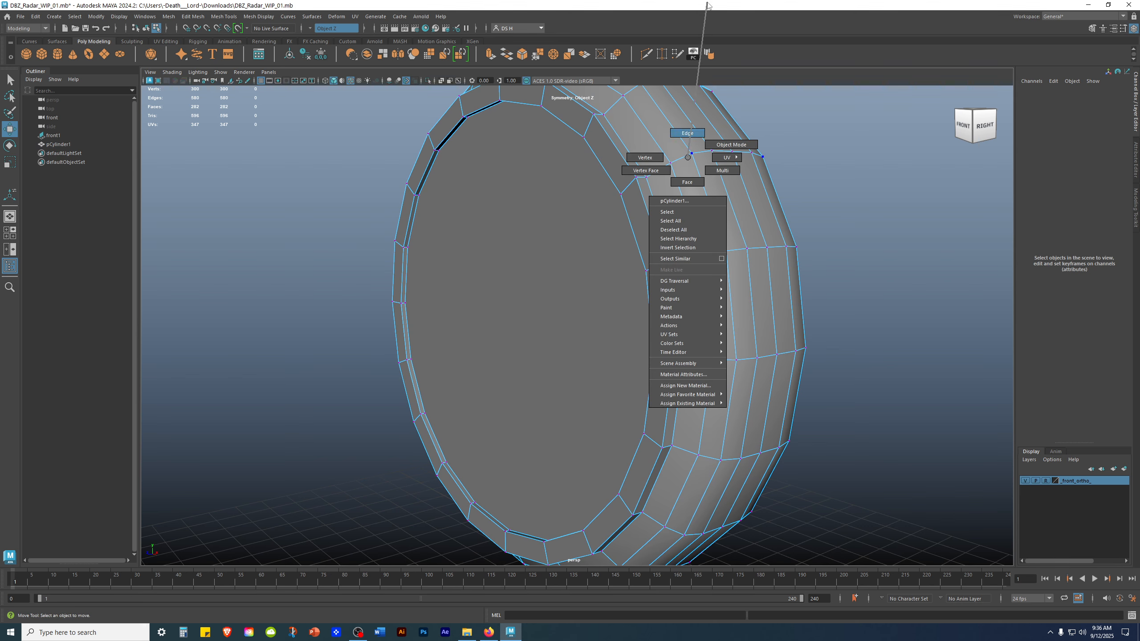
{"action": "right_click_drag", "start_coordinate": [707, 6], "coordinate": [707, 6]}
- Select the outer and inner edge loops of the raised rim, scale them slightly inward and clear the selection
{"action": "left_click_drag", "start_coordinate": [742, 147], "coordinate": [660, 257], "text": "alt"}
{"action": "left_click", "coordinate": [572, 239]}
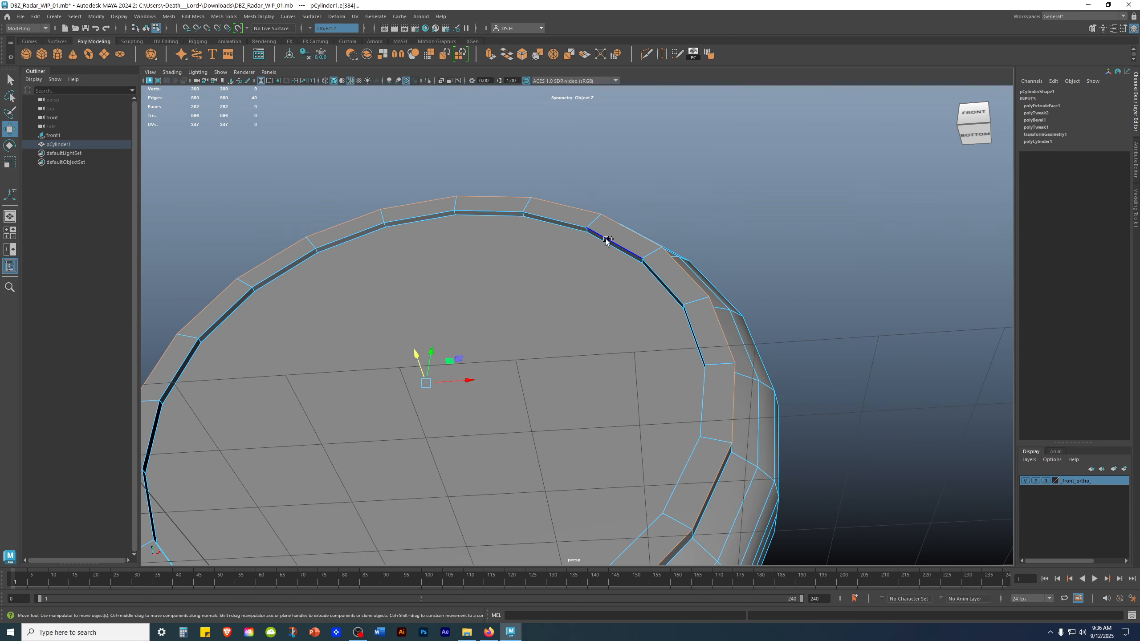
{"action": "left_click_drag", "start_coordinate": [751, 250], "coordinate": [793, 290], "text": "alt"}
{"action": "key", "text": "r"}
{"action": "left_click_drag", "start_coordinate": [629, 346], "coordinate": [591, 362], "text": "alt"}
{"action": "key", "text": "ctrl+z"}
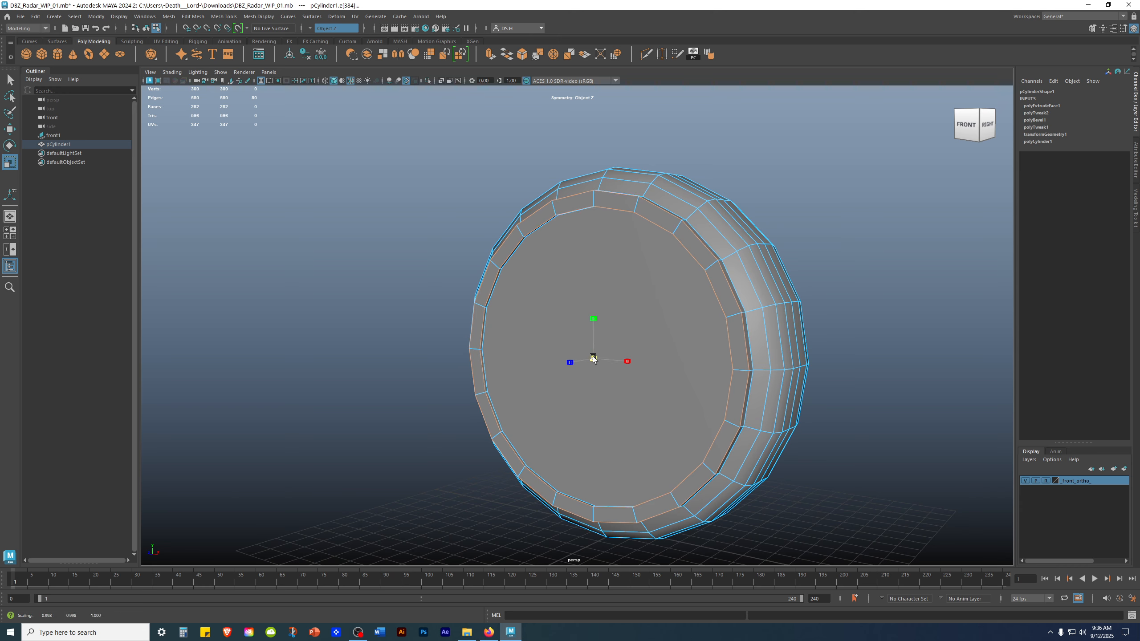
{"action": "mouse_move", "coordinate": [865, 255]}
{"action": "left_mouse_down", "text": "alt"}
{"action": "mouse_move", "coordinate": [832, 234]}
{"action": "mouse_move", "coordinate": [846, 255]}
{"action": "left_mouse_up", "text": "alt"}
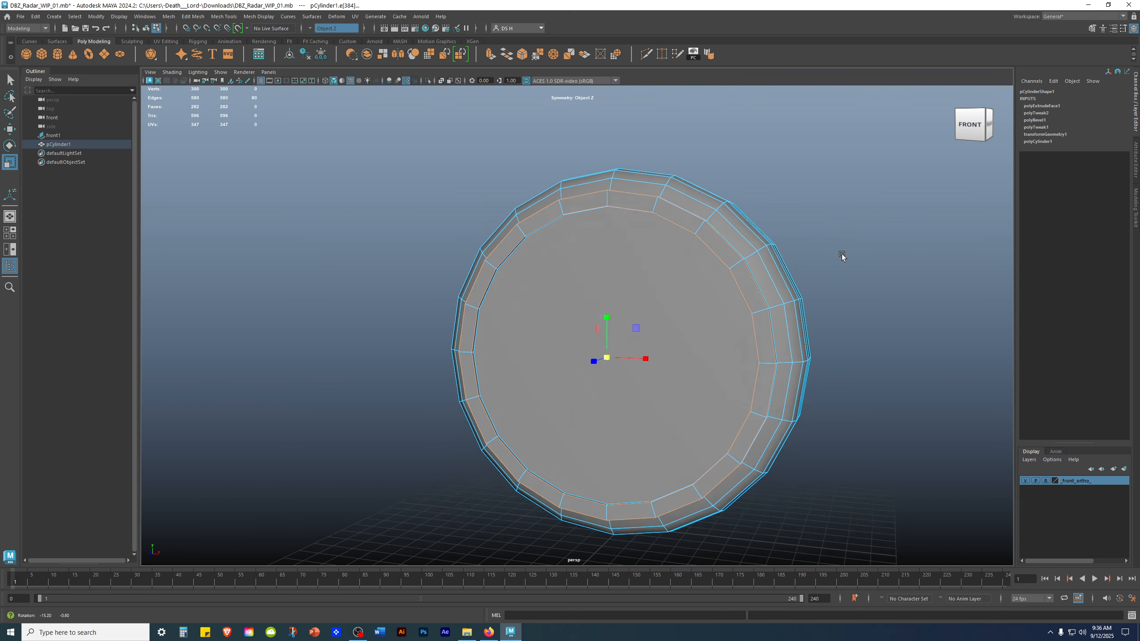
{"action": "left_click", "coordinate": [848, 252]}
- Select only the outer edge loop of the raised rim and scale it slightly inward to taper the rim
{"action": "left_click_drag", "start_coordinate": [794, 203], "coordinate": [641, 259], "text": "alt"}
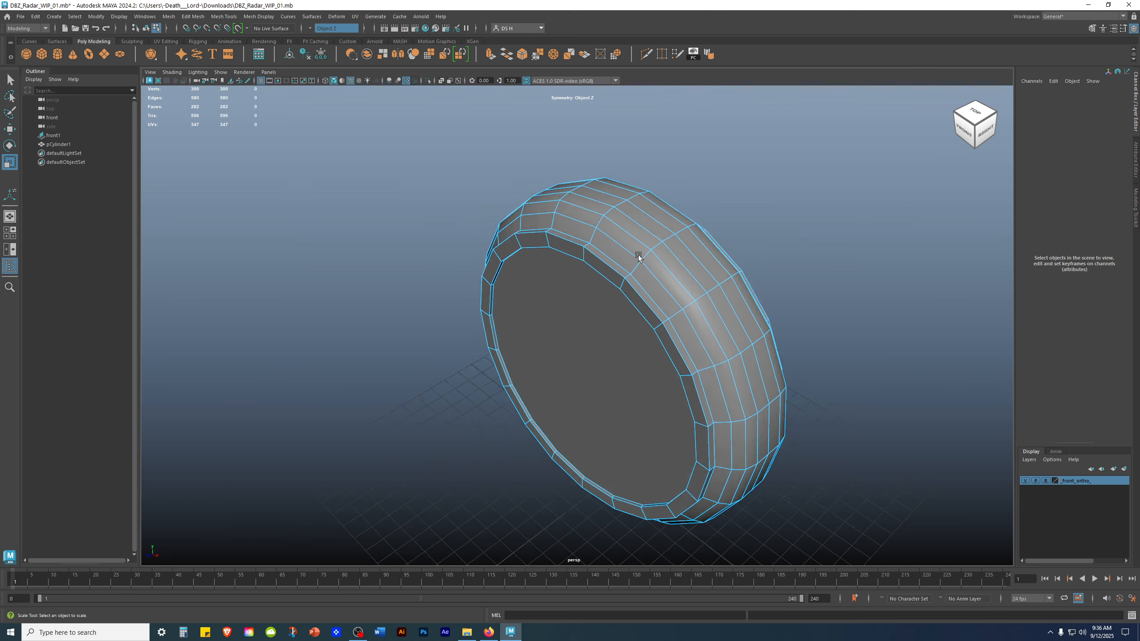
{"action": "scroll", "coordinate": [641, 260], "scroll_direction": "up", "scroll_amount": 5}
{"action": "double_click", "coordinate": [683, 263]}
{"action": "left_click_drag", "start_coordinate": [582, 221], "coordinate": [680, 309], "text": "alt"}
{"action": "scroll", "coordinate": [465, 296], "scroll_direction": "down", "scroll_amount": 5}
{"action": "left_click_drag", "start_coordinate": [466, 295], "coordinate": [599, 315], "text": "alt"}
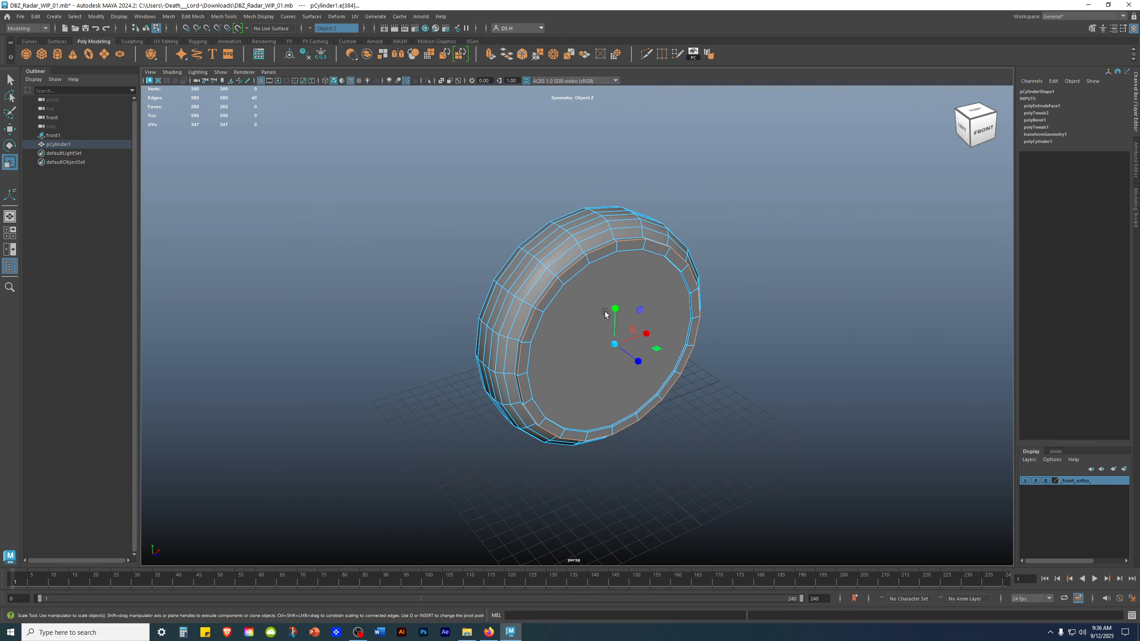
{"action": "mouse_move", "coordinate": [662, 336]}
{"action": "left_mouse_down", "text": "alt"}
{"action": "mouse_move", "coordinate": [655, 311]}
{"action": "mouse_move", "coordinate": [666, 359]}
{"action": "left_mouse_up", "text": "alt"}
{"action": "scroll", "coordinate": [656, 311], "scroll_direction": "up", "scroll_amount": 4}
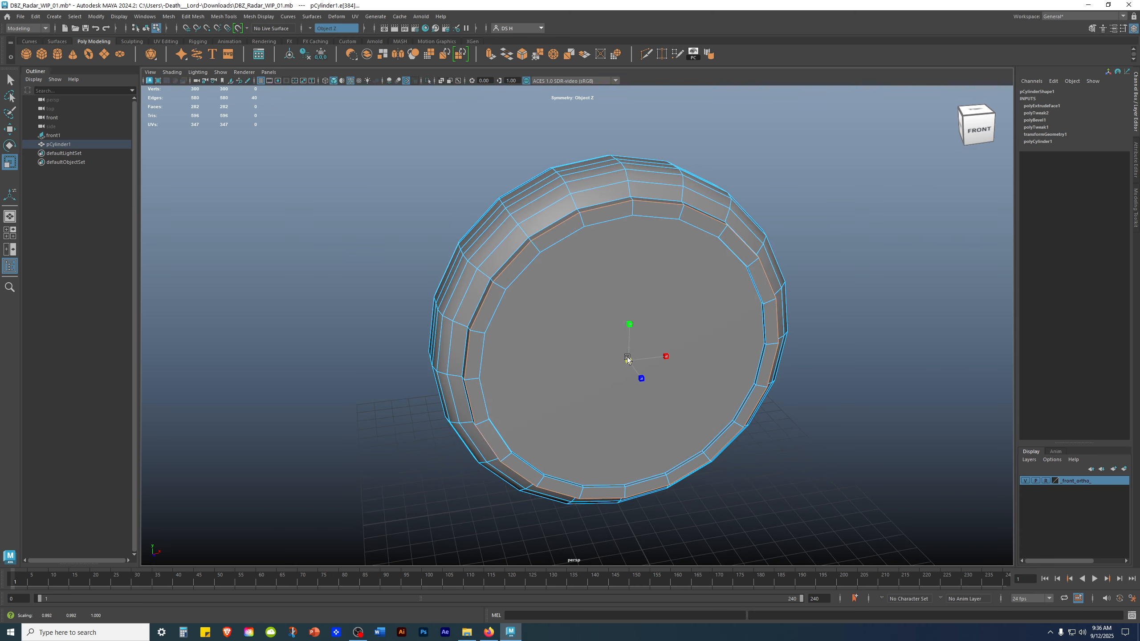
{"action": "left_click_drag", "start_coordinate": [626, 360], "coordinate": [625, 360]}
- Compare the rim taper with its previous shape, refine the outer loop's scale and deselect it
{"action": "left_click_drag", "start_coordinate": [624, 360], "coordinate": [622, 247], "text": "alt"}
{"action": "scroll", "coordinate": [641, 294], "scroll_direction": "up", "scroll_amount": 5}
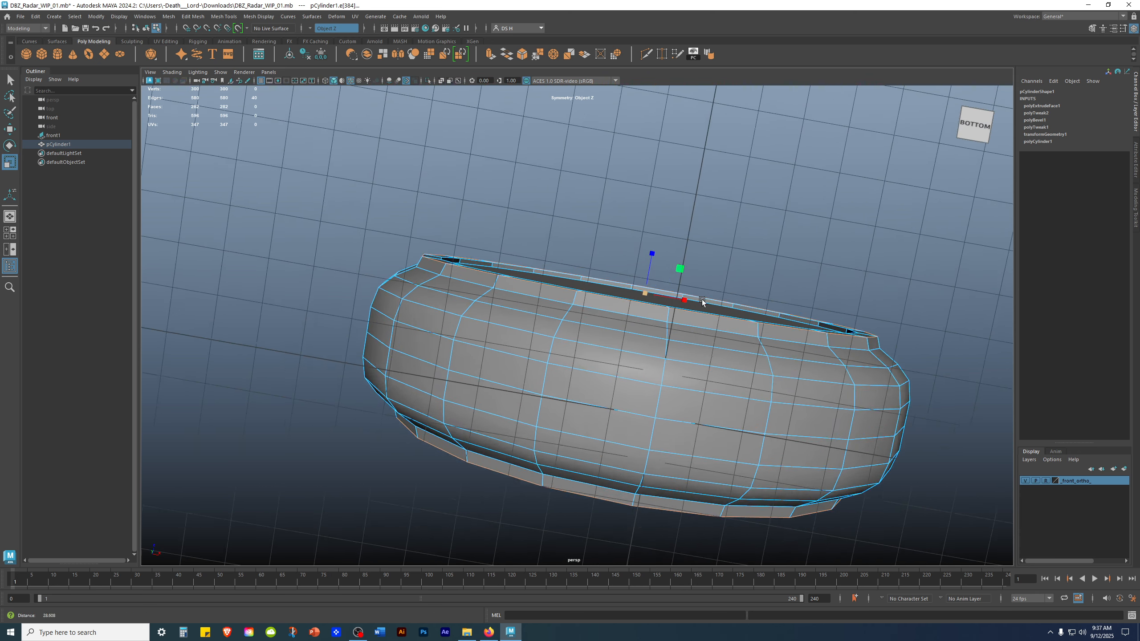
{"action": "key", "text": "ctrl+z"}
{"action": "key", "text": "shift+z"}
{"action": "key", "text": "ctrl+z"}
{"action": "key", "text": "shift+z"}
{"action": "right_click_drag", "start_coordinate": [627, 250], "coordinate": [500, 252], "text": "alt"}
{"action": "left_click_drag", "start_coordinate": [501, 252], "coordinate": [708, 384], "text": "alt"}
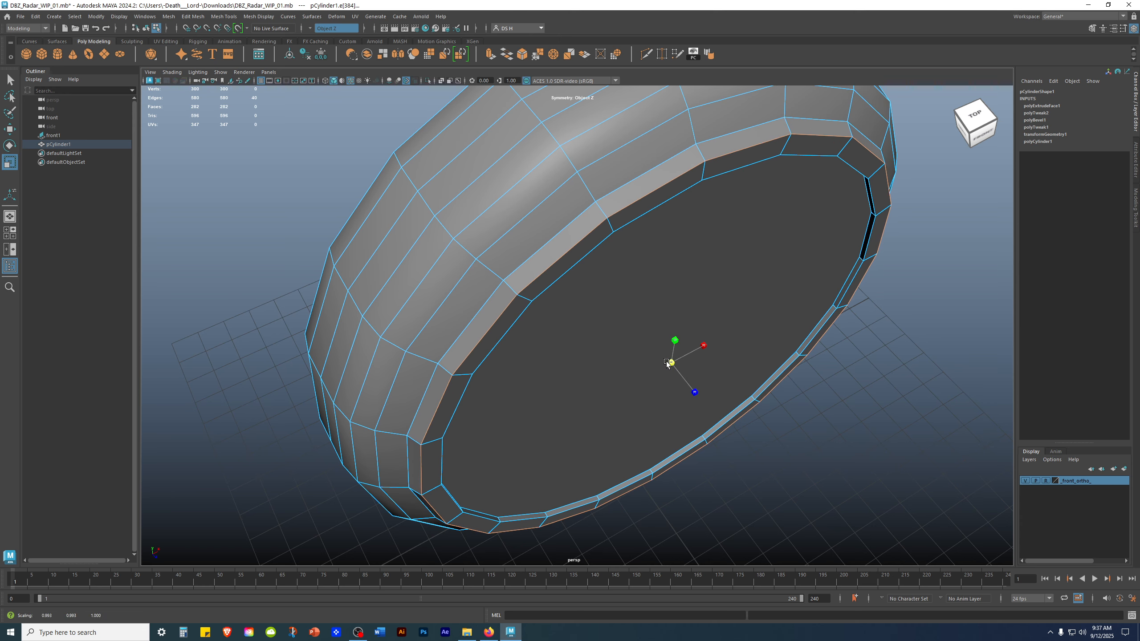
{"action": "left_click_drag", "start_coordinate": [649, 357], "coordinate": [766, 162], "text": "alt"}
{"action": "left_click", "coordinate": [767, 162]}
- Select the inner edge loop of the raised rim, fine-tune its scale slightly and clear the selection
{"action": "left_click_drag", "start_coordinate": [548, 198], "coordinate": [620, 192], "text": "alt"}
{"action": "right_click_drag", "start_coordinate": [620, 191], "coordinate": [736, 198], "text": "alt"}
{"action": "left_click_drag", "start_coordinate": [736, 198], "coordinate": [789, 160], "text": "alt"}
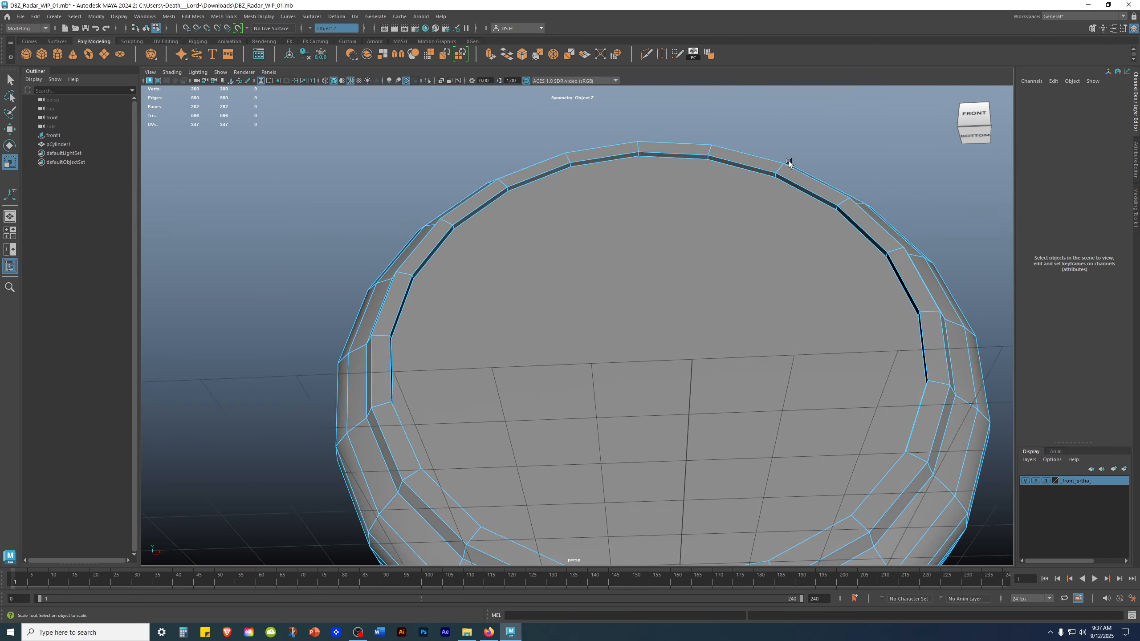
{"action": "middle_click_drag", "start_coordinate": [789, 160], "coordinate": [763, 211], "text": "alt"}
{"action": "right_click_drag", "start_coordinate": [763, 211], "coordinate": [885, 259], "text": "alt"}
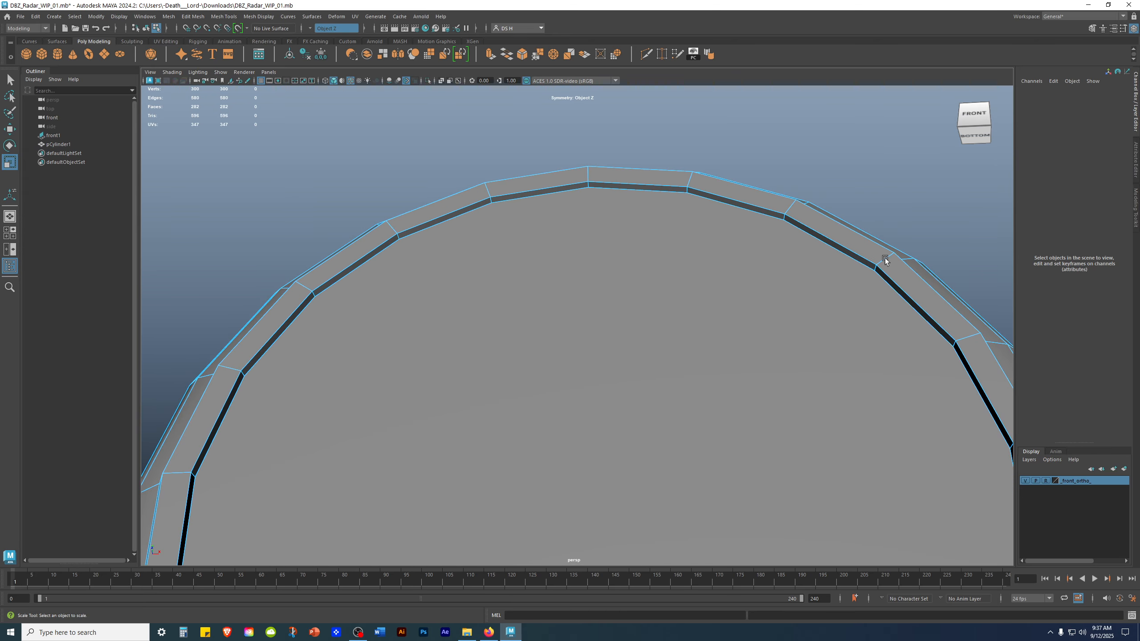
{"action": "double_click", "coordinate": [739, 197]}
{"action": "scroll", "coordinate": [739, 198], "scroll_direction": "down", "scroll_amount": 5}
{"action": "left_click_drag", "start_coordinate": [738, 198], "coordinate": [499, 355], "text": "alt"}
{"action": "right_click_drag", "start_coordinate": [499, 355], "coordinate": [627, 416], "text": "alt"}
{"action": "left_click_drag", "start_coordinate": [627, 417], "coordinate": [590, 385], "text": "alt"}
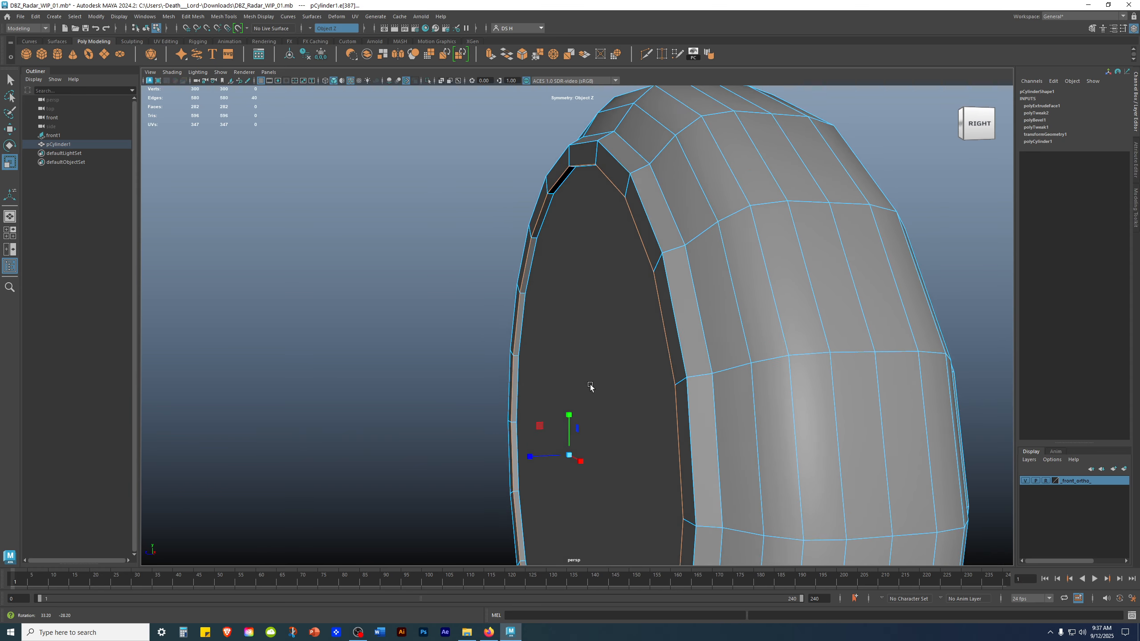
{"action": "left_click_drag", "start_coordinate": [574, 196], "coordinate": [648, 152], "text": "alt"}
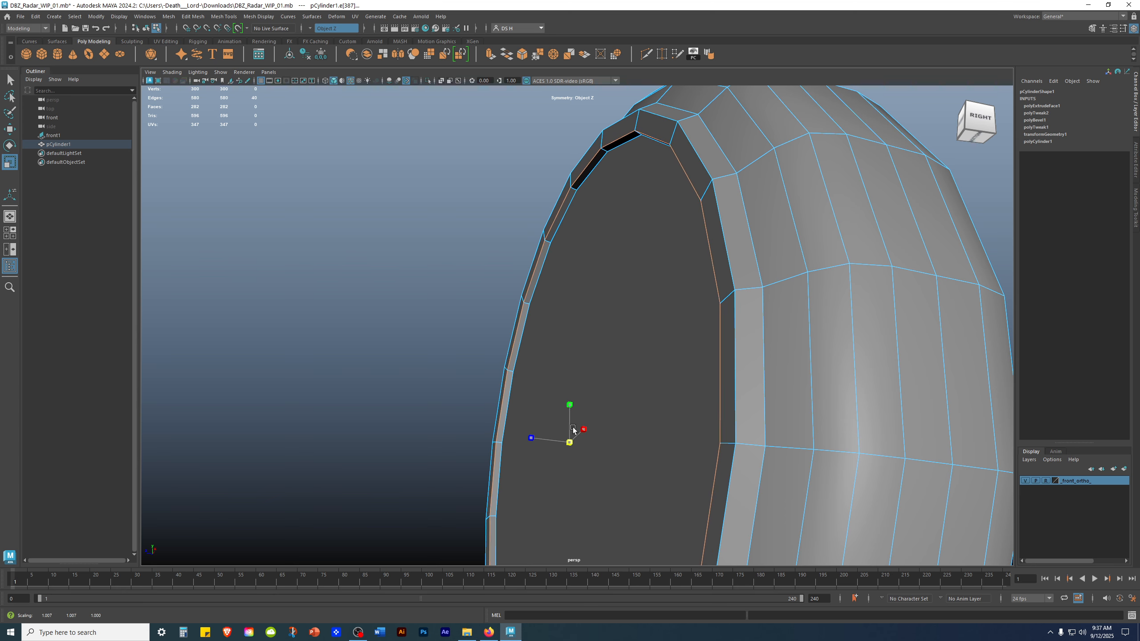
{"action": "left_click_drag", "start_coordinate": [582, 422], "coordinate": [570, 432]}
{"action": "left_click_drag", "start_coordinate": [585, 420], "coordinate": [772, 375], "text": "alt"}
{"action": "left_click", "coordinate": [897, 293]}
- Return the body to object mode and select the whole cylinder
{"action": "left_click_drag", "start_coordinate": [896, 292], "coordinate": [789, 335], "text": "alt"}
{"action": "right_click_drag", "start_coordinate": [790, 335], "coordinate": [938, 118], "text": "alt"}
{"action": "left_click", "coordinate": [745, 277]}
{"action": "mouse_move", "coordinate": [702, 287]}
{"action": "left_mouse_down", "text": "alt"}
{"action": "mouse_move", "coordinate": [755, 270]}
{"action": "mouse_move", "coordinate": [654, 312]}
{"action": "mouse_move", "coordinate": [584, 284]}
{"action": "mouse_move", "coordinate": [603, 274]}
{"action": "mouse_move", "coordinate": [702, 344]}
{"action": "left_mouse_up", "text": "alt"}
{"action": "key", "text": "3"}
{"action": "left_click", "coordinate": [536, 285]}
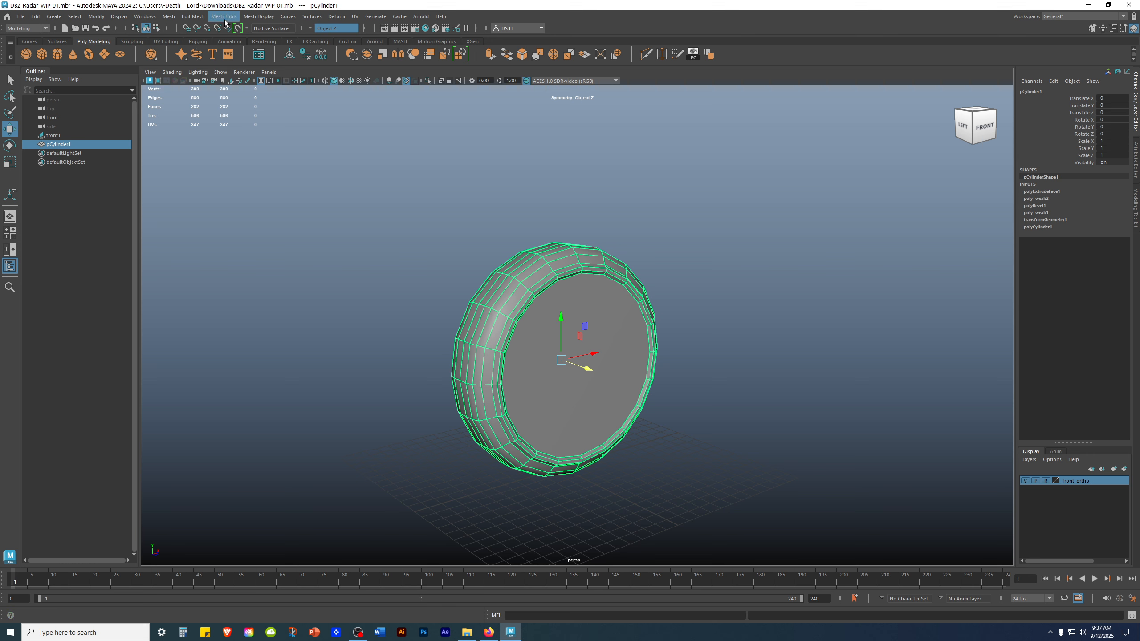
- Add a Soften/Harden Edges options shortcut to the shelf and delete the duplicate again
{"action": "left_click", "coordinate": [259, 16]}
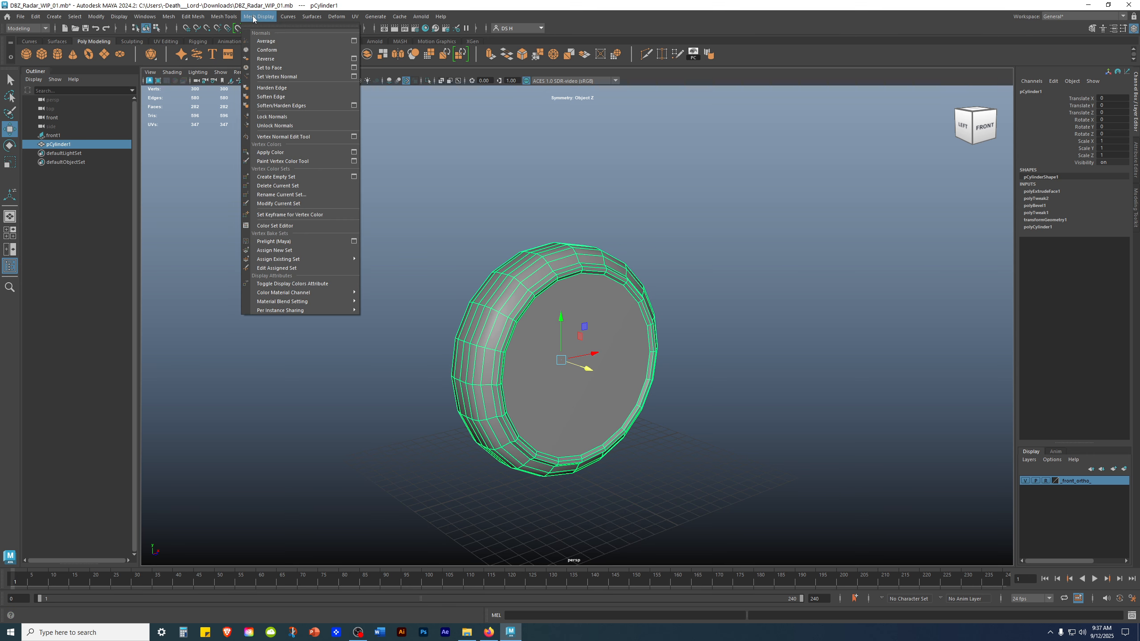
{"action": "left_click", "coordinate": [354, 106], "text": "ctrl+shift"}
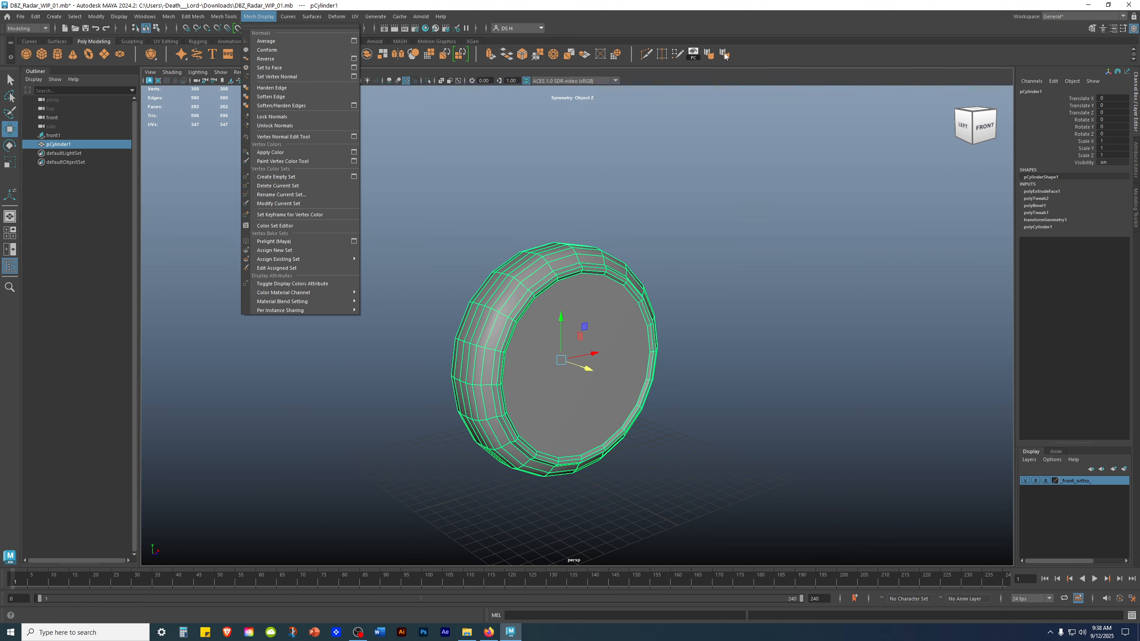
{"action": "left_click", "coordinate": [787, 27]}
{"action": "right_click", "coordinate": [712, 58]}
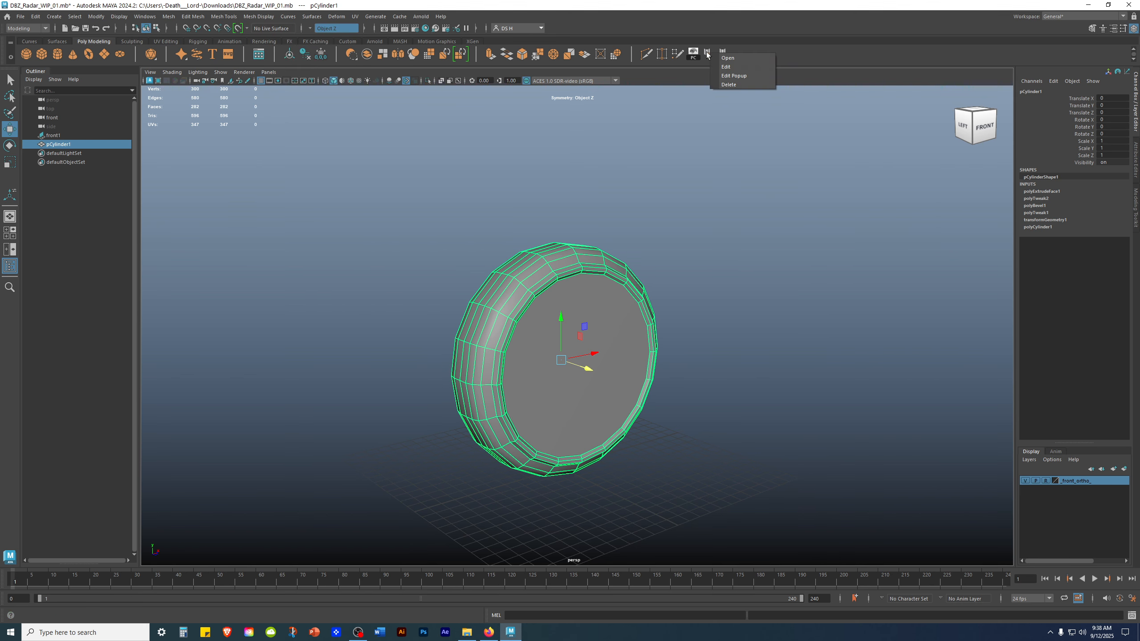
- Apply Soften/Harden Edges to the body with an angle of 20, close the options and check the shading
{"action": "left_click", "coordinate": [710, 56]}
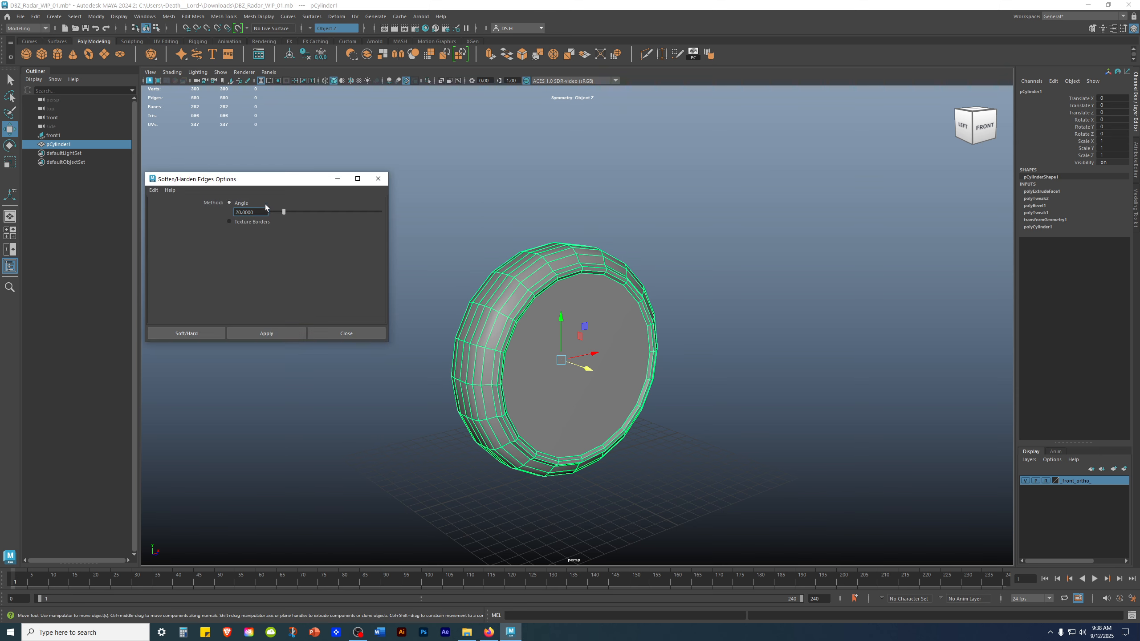
{"action": "left_click", "coordinate": [269, 333]}
{"action": "left_click", "coordinate": [693, 203]}
{"action": "left_click_drag", "start_coordinate": [693, 202], "coordinate": [609, 239], "text": "alt"}
{"action": "left_click", "coordinate": [359, 333]}
{"action": "left_click_drag", "start_coordinate": [678, 265], "coordinate": [784, 190], "text": "alt"}
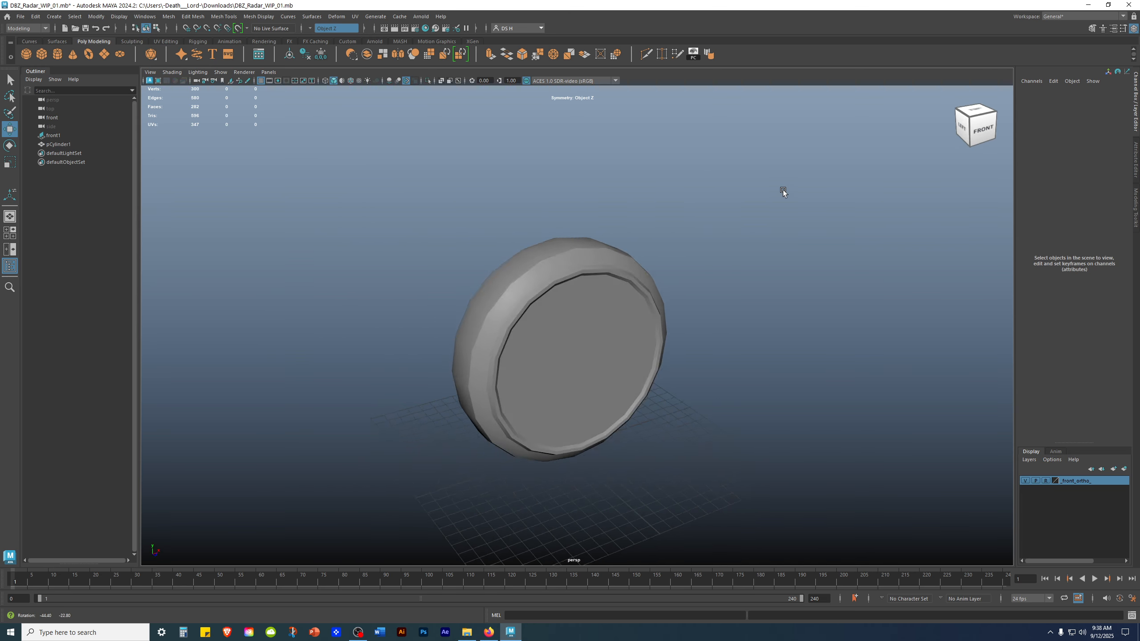
{"action": "scroll", "coordinate": [842, 282], "scroll_direction": "up", "scroll_amount": 5}
{"action": "left_click_drag", "start_coordinate": [842, 281], "coordinate": [894, 271], "text": "alt"}
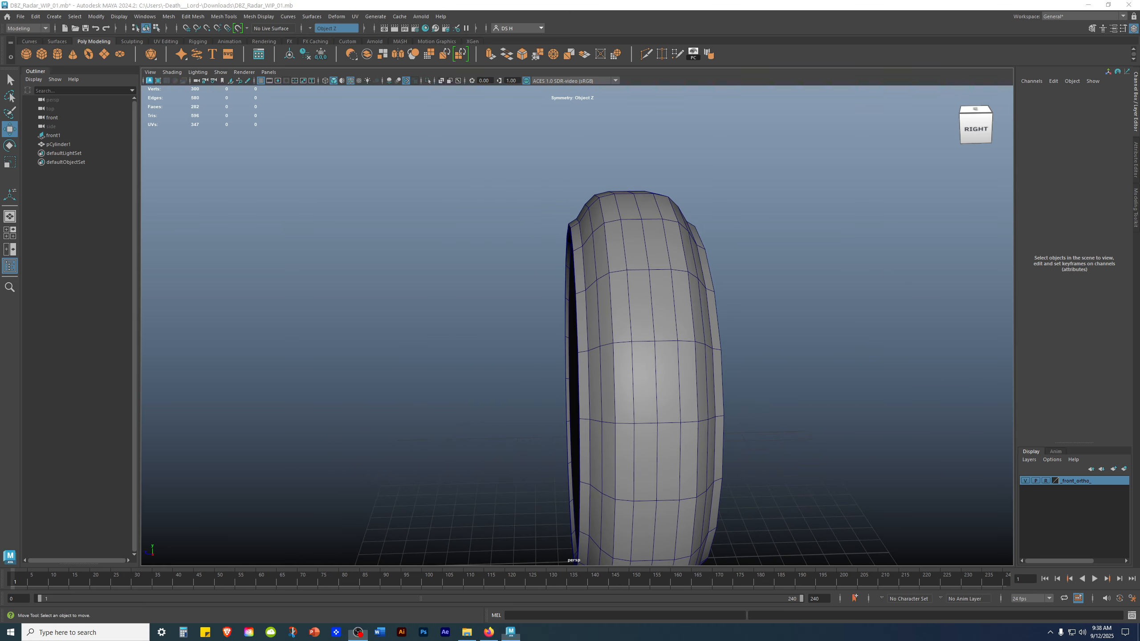
- Maximize the side orthographic view with shaded display and examine the body's rim and shoulder profile
{"action": "left_click_drag", "start_coordinate": [395, 433], "coordinate": [631, 324], "text": "alt"}
{"action": "right_click_drag", "start_coordinate": [632, 324], "coordinate": [481, 336], "text": "alt"}
{"action": "left_click_drag", "start_coordinate": [481, 336], "coordinate": [624, 330], "text": "alt"}
{"action": "key", "text": "space"}
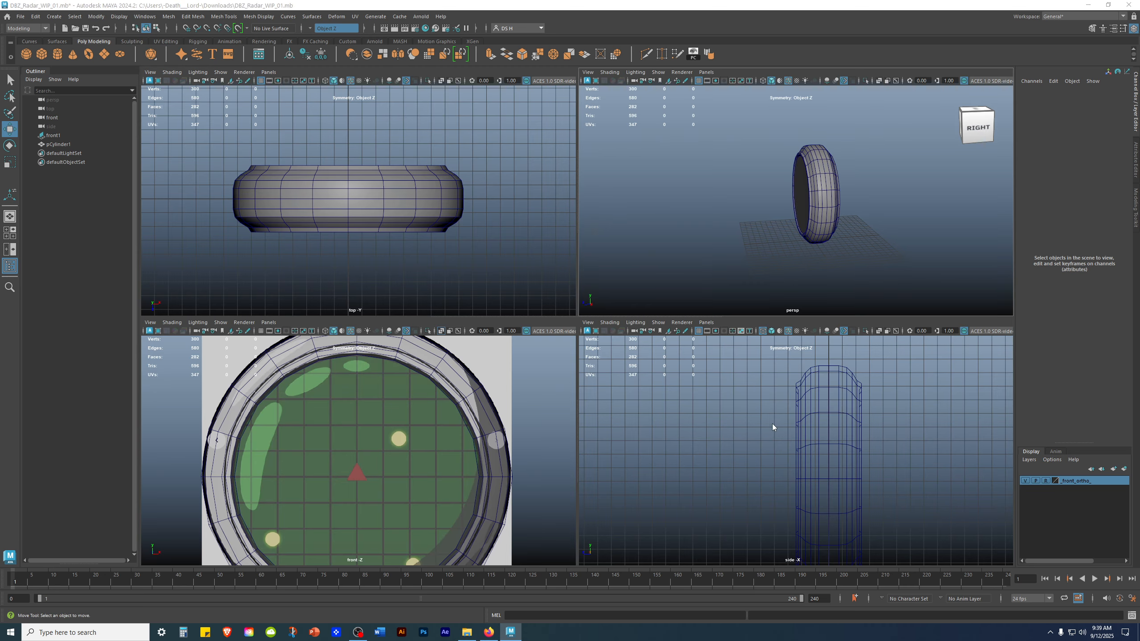
{"action": "key", "text": "space"}
{"action": "key", "text": "5"}
{"action": "right_click_drag", "start_coordinate": [794, 337], "coordinate": [664, 330], "text": "alt"}
{"action": "middle_click_drag", "start_coordinate": [664, 330], "coordinate": [681, 303], "text": "alt"}
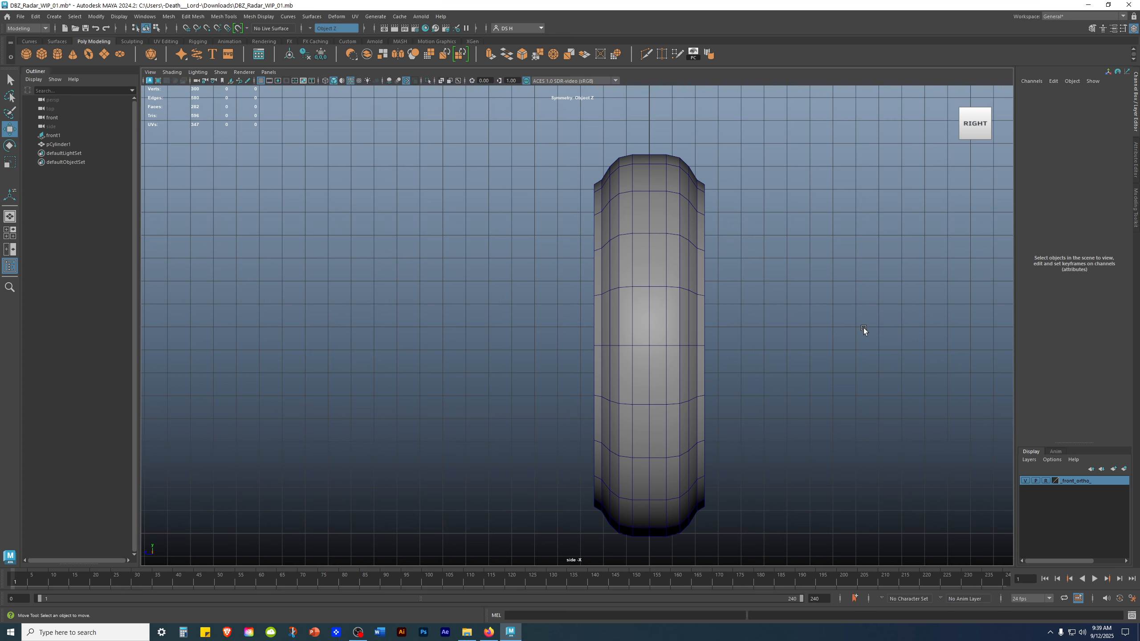
{"action": "middle_click_drag", "start_coordinate": [784, 389], "coordinate": [690, 359], "text": "alt"}
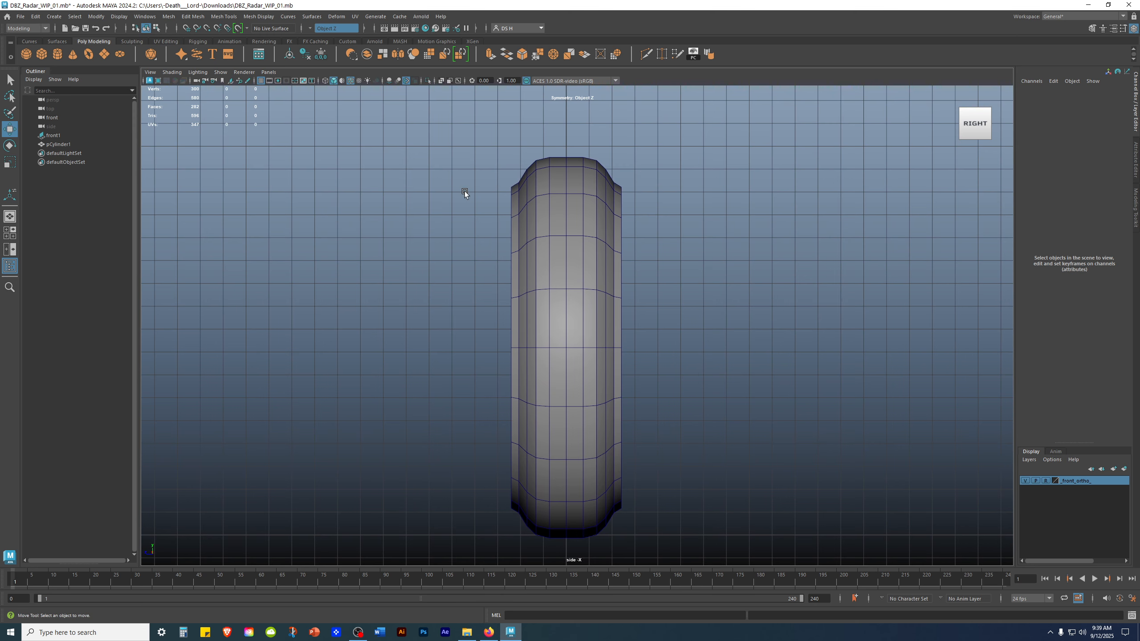
{"action": "right_click_drag", "start_coordinate": [465, 191], "coordinate": [666, 218], "text": "alt"}
{"action": "middle_click_drag", "start_coordinate": [418, 126], "coordinate": [533, 265], "text": "alt"}
{"action": "right_click_drag", "start_coordinate": [533, 265], "coordinate": [660, 247], "text": "alt"}
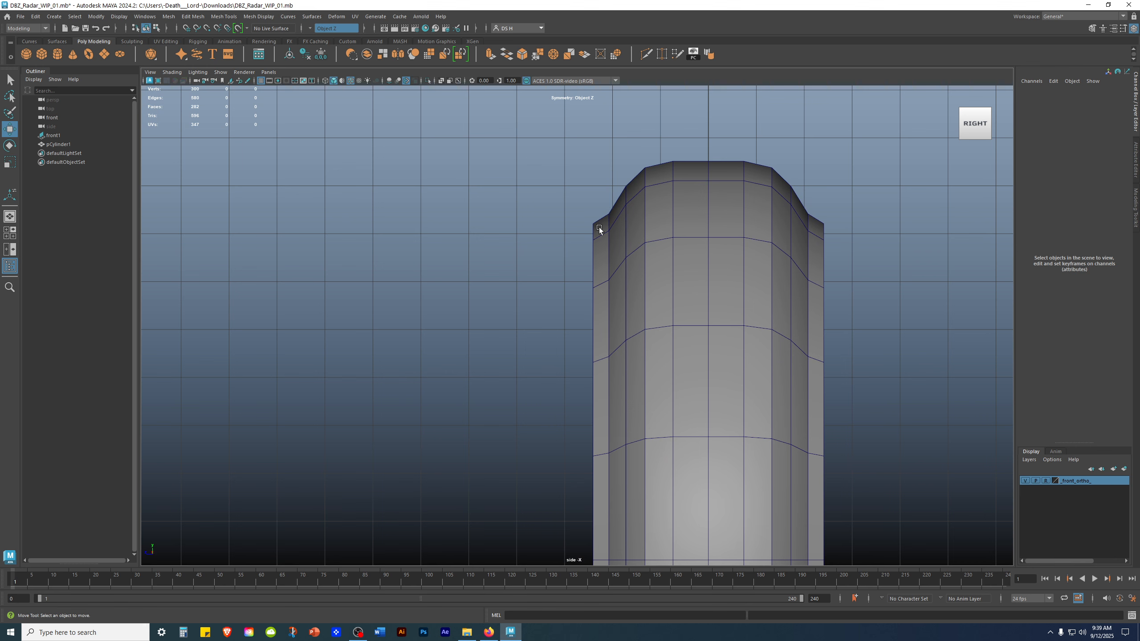
- Select the middle edge loops of the body's rounded shoulders, move them slightly outward toward the caps and deselect them
{"action": "left_click", "coordinate": [653, 216]}
{"action": "right_click_drag", "start_coordinate": [653, 207], "coordinate": [681, 59]}
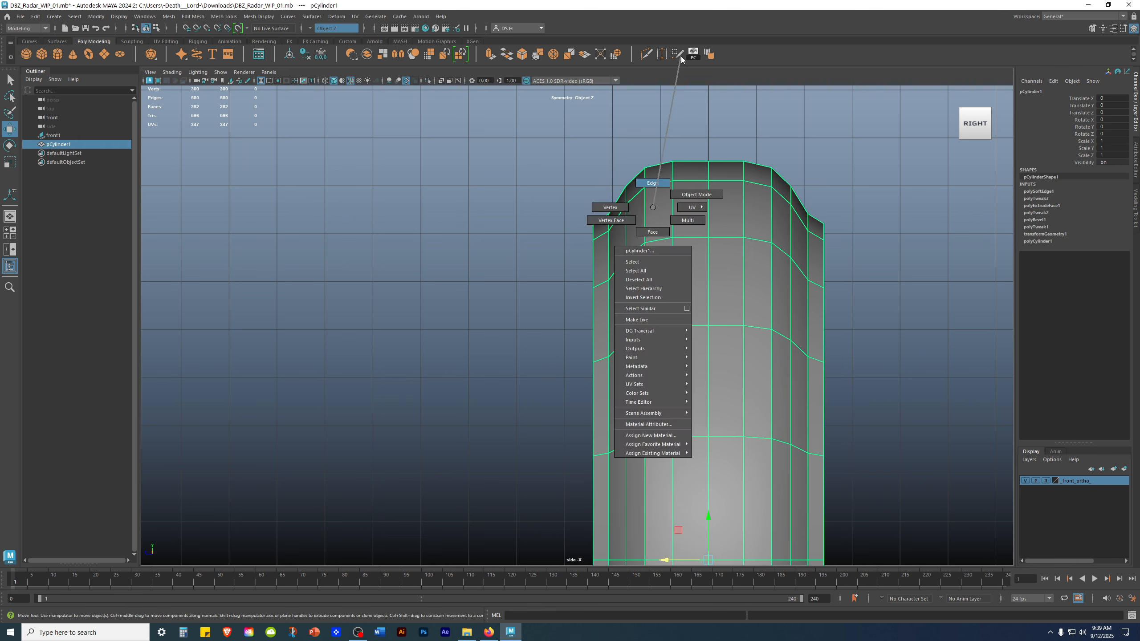
{"action": "left_click", "coordinate": [678, 54]}
{"action": "double_click", "coordinate": [630, 228]}
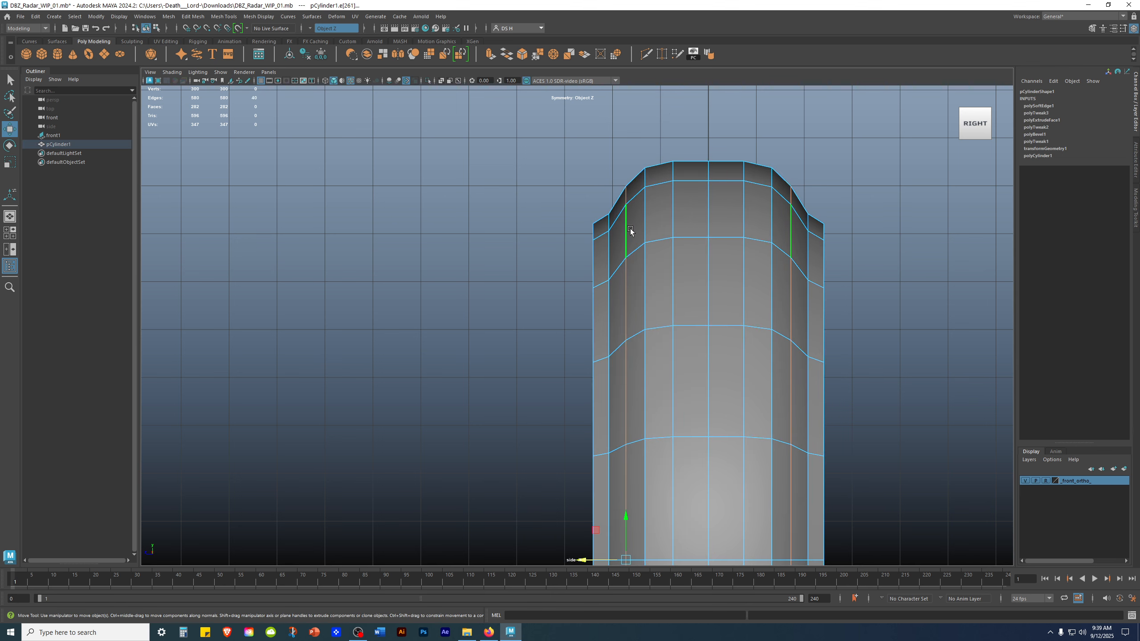
{"action": "right_click_drag", "start_coordinate": [667, 337], "coordinate": [624, 251], "text": "alt"}
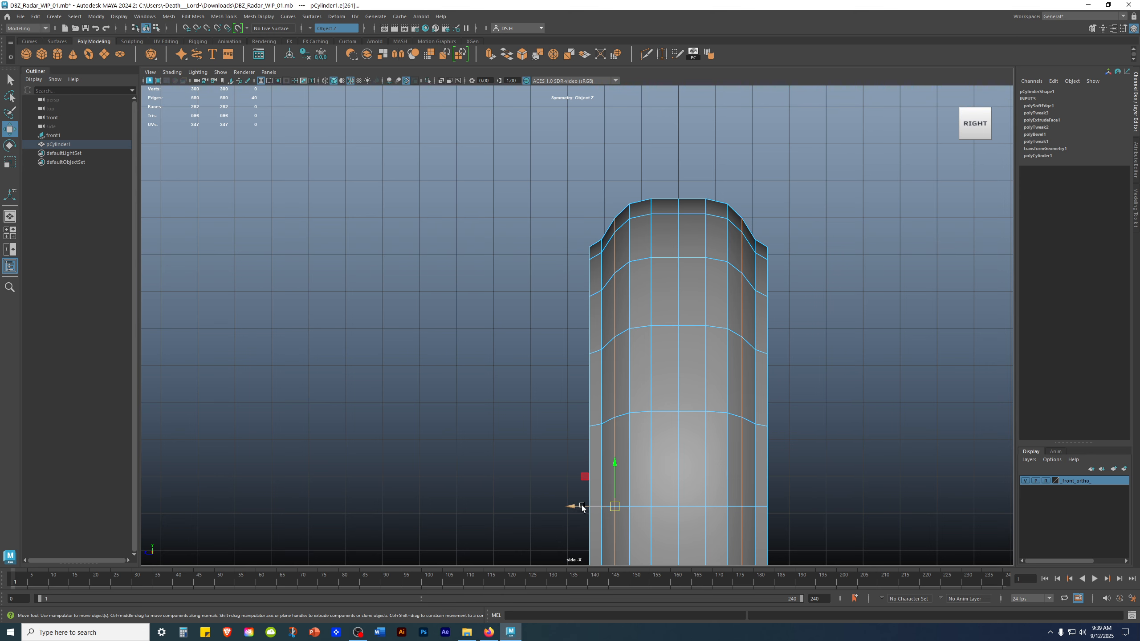
{"action": "left_click_drag", "start_coordinate": [571, 506], "coordinate": [569, 507]}
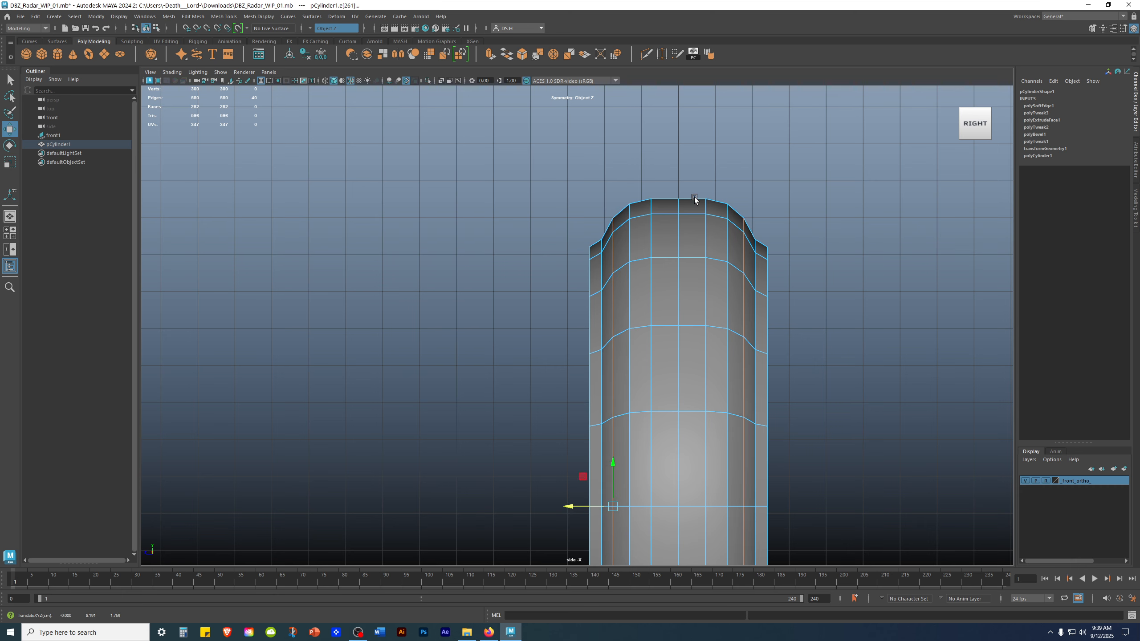
{"action": "left_click", "coordinate": [844, 292]}
- Return to the perspective view and object mode, and examine the edge spacing on the body's rounded shoulders up close
{"action": "key", "text": "space"}
{"action": "key", "text": "space"}
{"action": "right_click", "coordinate": [632, 218]}
{"action": "right_click_drag", "start_coordinate": [632, 219], "coordinate": [677, 205]}
{"action": "left_click", "coordinate": [835, 130]}
{"action": "right_click_drag", "start_coordinate": [616, 226], "coordinate": [660, 213]}
{"action": "left_click_drag", "start_coordinate": [837, 249], "coordinate": [757, 283], "text": "alt"}
{"action": "right_click_drag", "start_coordinate": [640, 252], "coordinate": [682, 245], "text": "alt"}
{"action": "left_click_drag", "start_coordinate": [682, 245], "coordinate": [674, 222], "text": "alt"}
{"action": "middle_click_drag", "start_coordinate": [606, 187], "coordinate": [594, 287], "text": "alt"}
{"action": "right_click_drag", "start_coordinate": [594, 287], "coordinate": [716, 265], "text": "alt"}
{"action": "middle_click_drag", "start_coordinate": [717, 266], "coordinate": [679, 278], "text": "alt"}
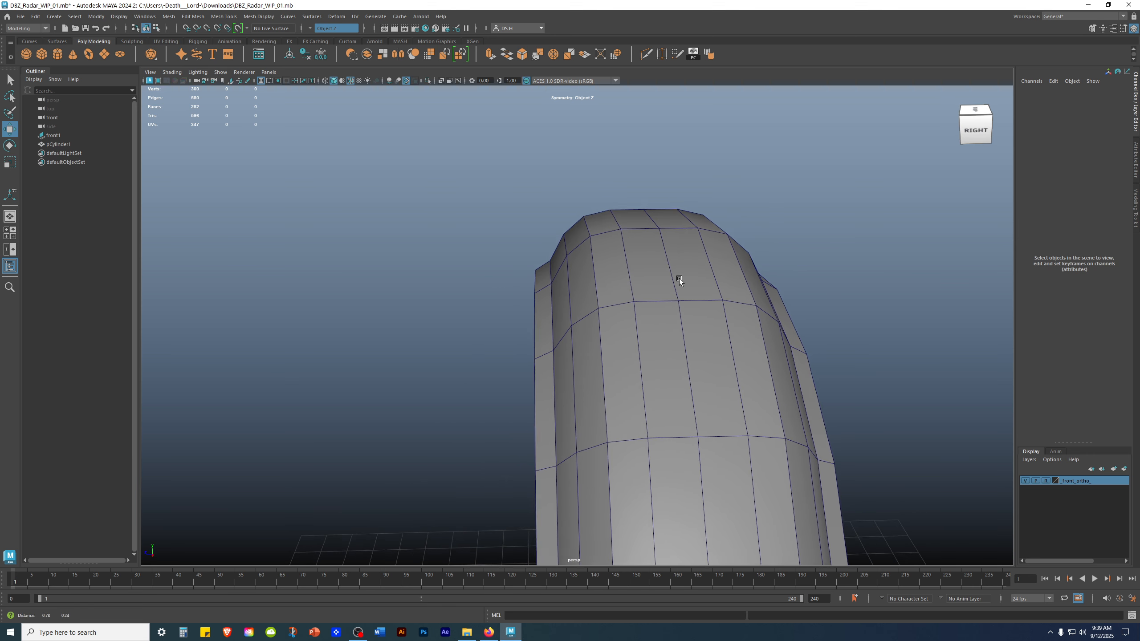
- Select the edge loops flanking the body's centre loop, move them slightly toward the centre and deselect them
{"action": "left_click", "coordinate": [607, 243]}
{"action": "right_click_drag", "start_coordinate": [604, 242], "coordinate": [604, 217]}
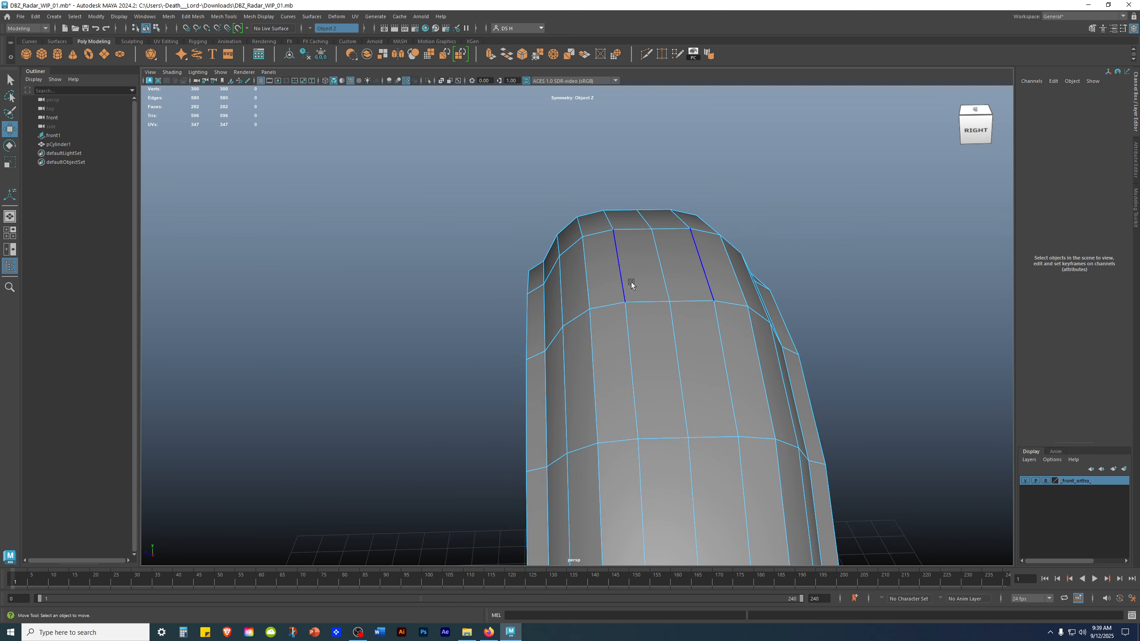
{"action": "double_click", "coordinate": [619, 252]}
{"action": "left_click_drag", "start_coordinate": [622, 283], "coordinate": [593, 247], "text": "alt"}
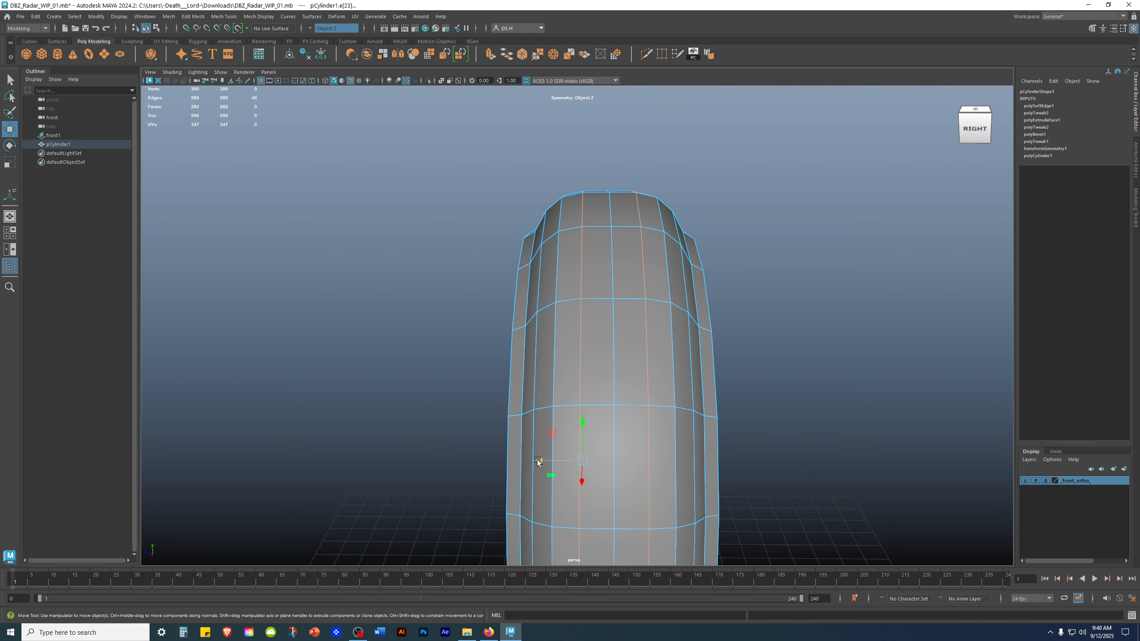
{"action": "left_click_drag", "start_coordinate": [538, 463], "coordinate": [541, 463]}
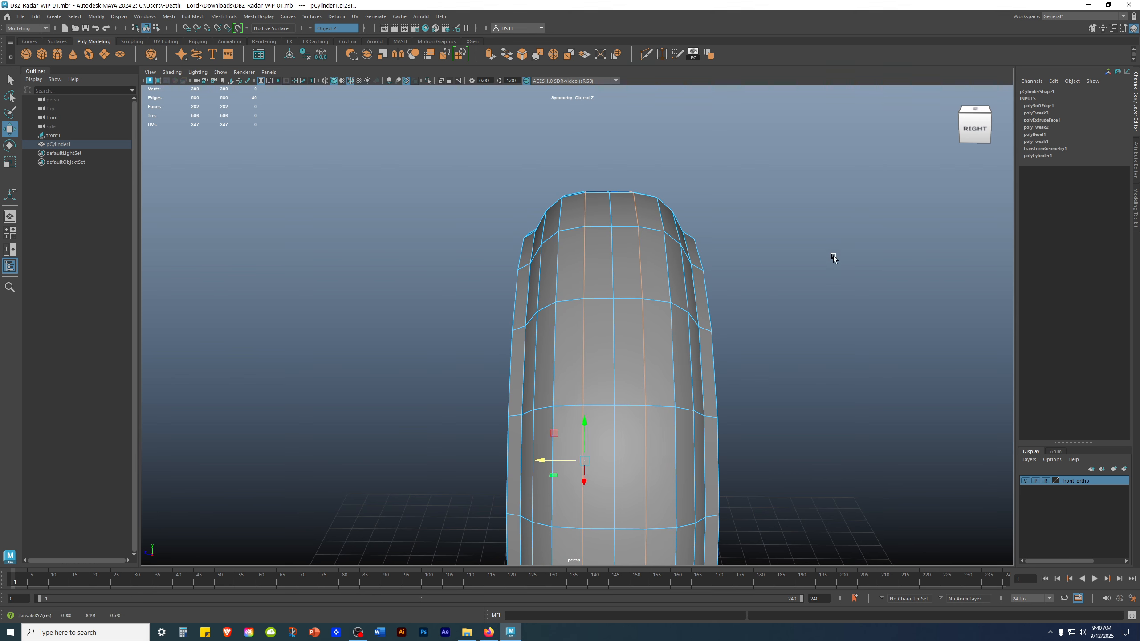
{"action": "left_click_drag", "start_coordinate": [604, 229], "coordinate": [533, 465], "text": "alt"}
{"action": "left_click", "coordinate": [579, 236], "text": "shift"}
{"action": "left_click", "coordinate": [553, 423]}
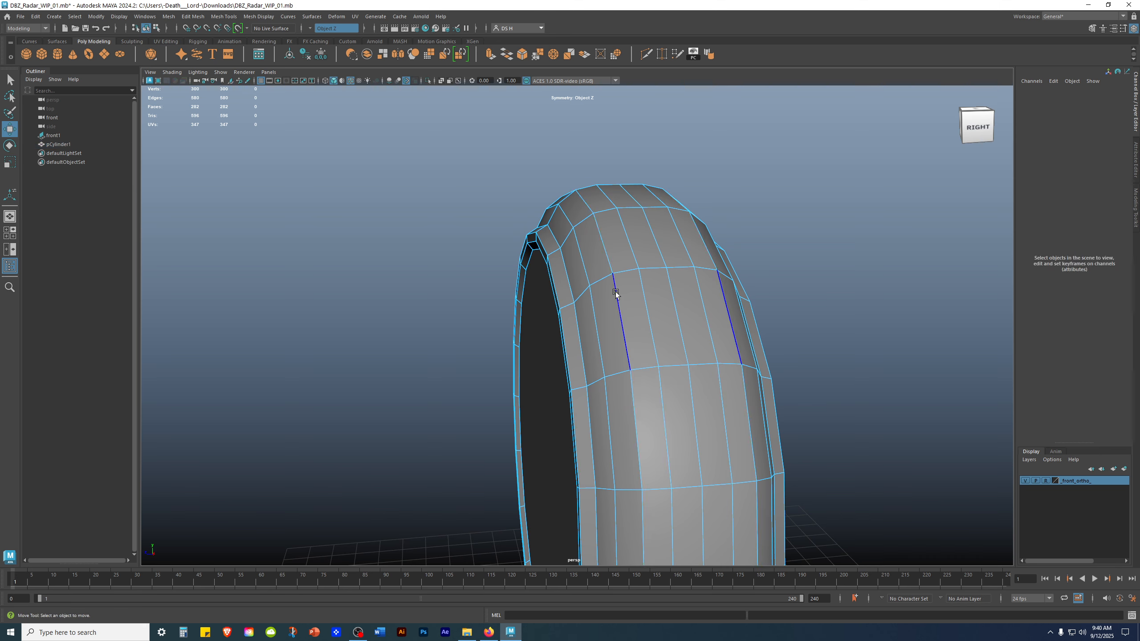
- Return the body to object mode, frame it and inspect the edge spacing of its side
{"action": "right_click_drag", "start_coordinate": [622, 320], "coordinate": [809, 186]}
{"action": "right_click_drag", "start_coordinate": [674, 224], "coordinate": [848, 114]}
{"action": "left_click", "coordinate": [896, 272]}
{"action": "key", "text": "f"}
{"action": "mouse_move", "coordinate": [480, 314]}
{"action": "left_mouse_down", "text": "alt"}
{"action": "mouse_move", "coordinate": [587, 352]}
{"action": "mouse_move", "coordinate": [637, 328]}
{"action": "mouse_move", "coordinate": [441, 319]}
{"action": "mouse_move", "coordinate": [482, 318]}
{"action": "left_mouse_up", "text": "alt"}
{"action": "left_click_drag", "start_coordinate": [676, 270], "coordinate": [682, 307], "text": "alt"}
{"action": "right_click_drag", "start_coordinate": [681, 307], "coordinate": [1032, 429], "text": "alt"}
{"action": "left_click_drag", "start_coordinate": [640, 265], "coordinate": [624, 259], "text": "alt"}
{"action": "right_click_drag", "start_coordinate": [623, 258], "coordinate": [527, 176], "text": "alt"}
- Try to shift the three shoulder edge loops on each side of the body together, undo the move and deselect them
{"action": "left_click", "coordinate": [541, 313]}
{"action": "left_click_drag", "start_coordinate": [680, 275], "coordinate": [714, 298], "text": "alt"}
{"action": "double_click", "coordinate": [561, 274]}
{"action": "mouse_move", "coordinate": [562, 276]}
{"action": "left_mouse_down", "text": "alt"}
{"action": "mouse_move", "coordinate": [648, 289]}
{"action": "mouse_move", "coordinate": [537, 255]}
{"action": "mouse_move", "coordinate": [572, 281]}
{"action": "left_mouse_up", "text": "alt"}
{"action": "double_click", "coordinate": [571, 280], "text": "shift"}
{"action": "left_click_drag", "start_coordinate": [802, 297], "coordinate": [725, 314], "text": "alt"}
{"action": "double_click", "coordinate": [547, 261], "text": "shift"}
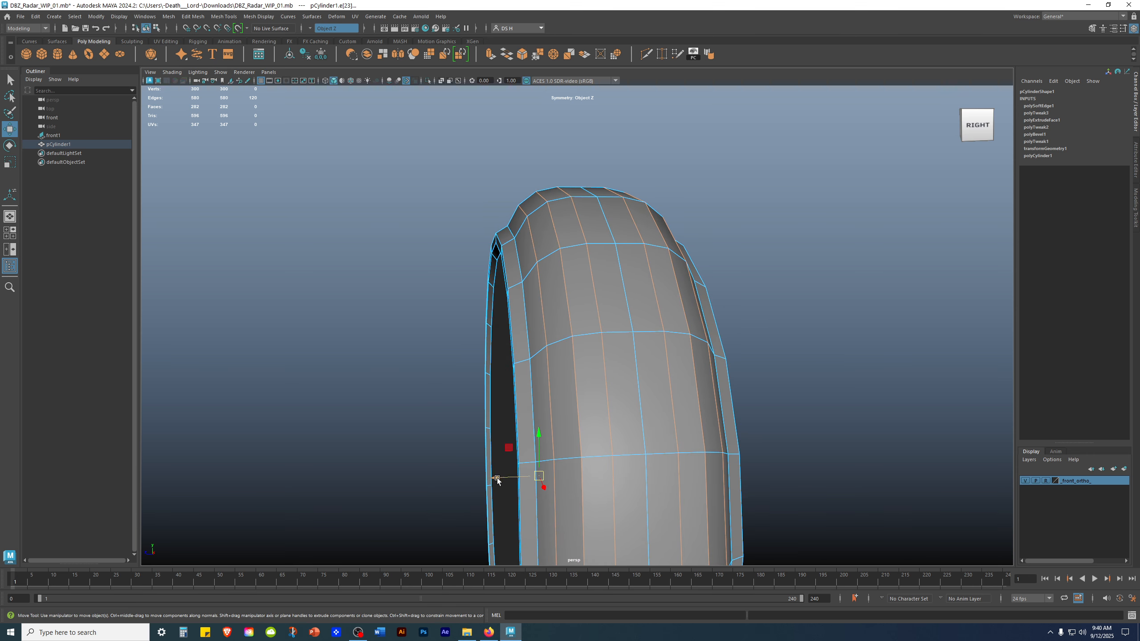
{"action": "left_click_drag", "start_coordinate": [502, 478], "coordinate": [837, 451], "text": "alt"}
{"action": "right_click_drag", "start_coordinate": [837, 451], "coordinate": [724, 457], "text": "alt"}
{"action": "key", "text": "ctrl+z"}
{"action": "left_click_drag", "start_coordinate": [843, 462], "coordinate": [728, 346], "text": "alt"}
{"action": "right_click_drag", "start_coordinate": [728, 346], "coordinate": [753, 374], "text": "alt"}
{"action": "left_click_drag", "start_coordinate": [753, 375], "coordinate": [725, 429], "text": "alt"}
{"action": "left_click", "coordinate": [871, 366]}
- Select the three shoulder edge loops on each side of the body and move them slightly inward toward the centre
{"action": "left_click_drag", "start_coordinate": [830, 346], "coordinate": [821, 353], "text": "alt"}
{"action": "double_click", "coordinate": [632, 220]}
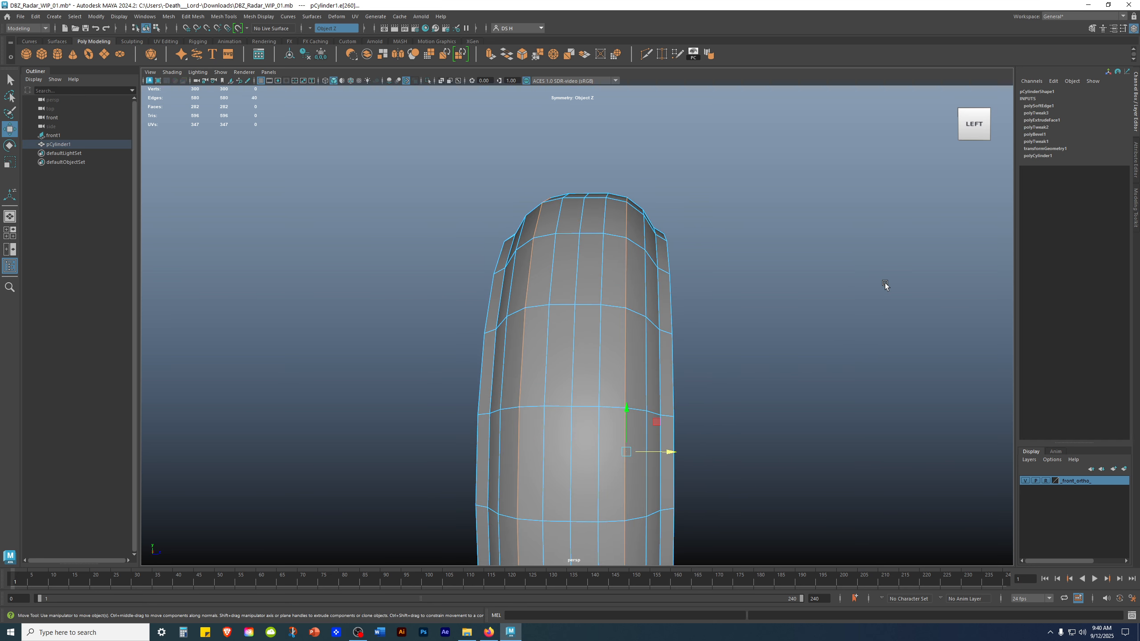
{"action": "left_click_drag", "start_coordinate": [862, 273], "coordinate": [828, 276], "text": "alt"}
{"action": "double_click", "coordinate": [642, 236], "text": "shift"}
{"action": "left_click_drag", "start_coordinate": [718, 249], "coordinate": [787, 267], "text": "alt"}
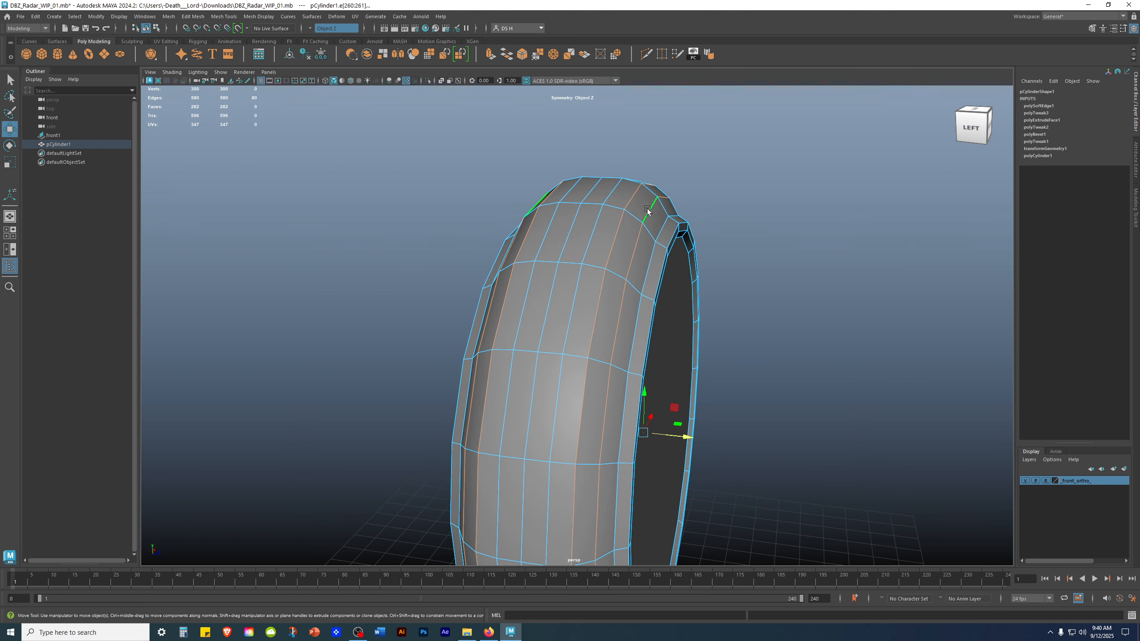
{"action": "left_click_drag", "start_coordinate": [699, 241], "coordinate": [672, 254], "text": "alt"}
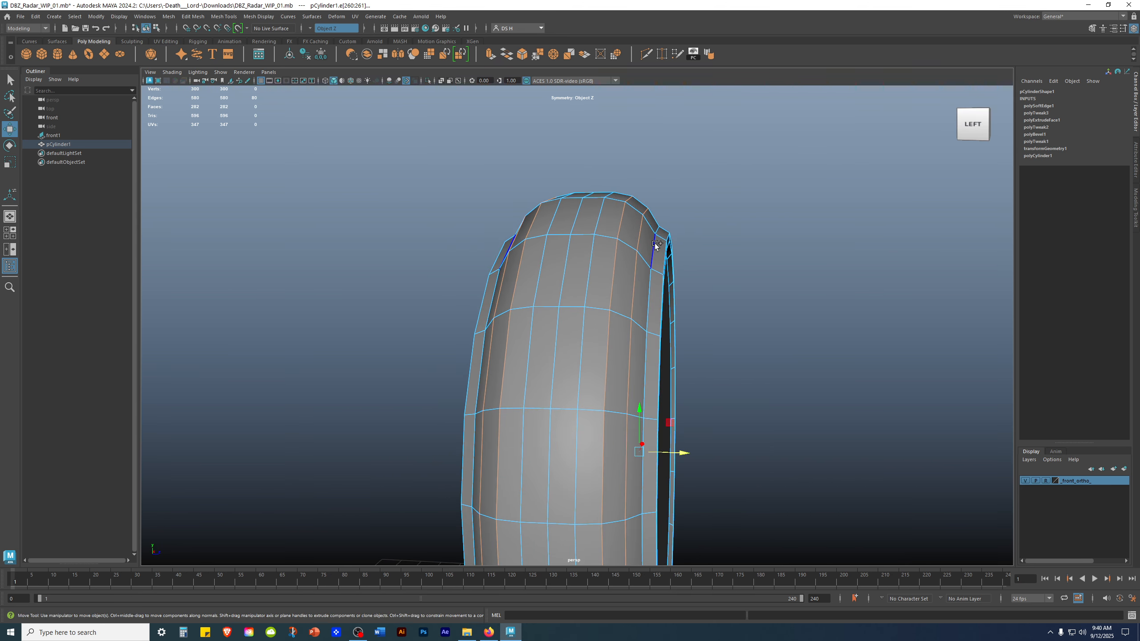
{"action": "double_click", "coordinate": [655, 244], "text": "shift"}
{"action": "left_click_drag", "start_coordinate": [872, 300], "coordinate": [845, 313], "text": "alt"}
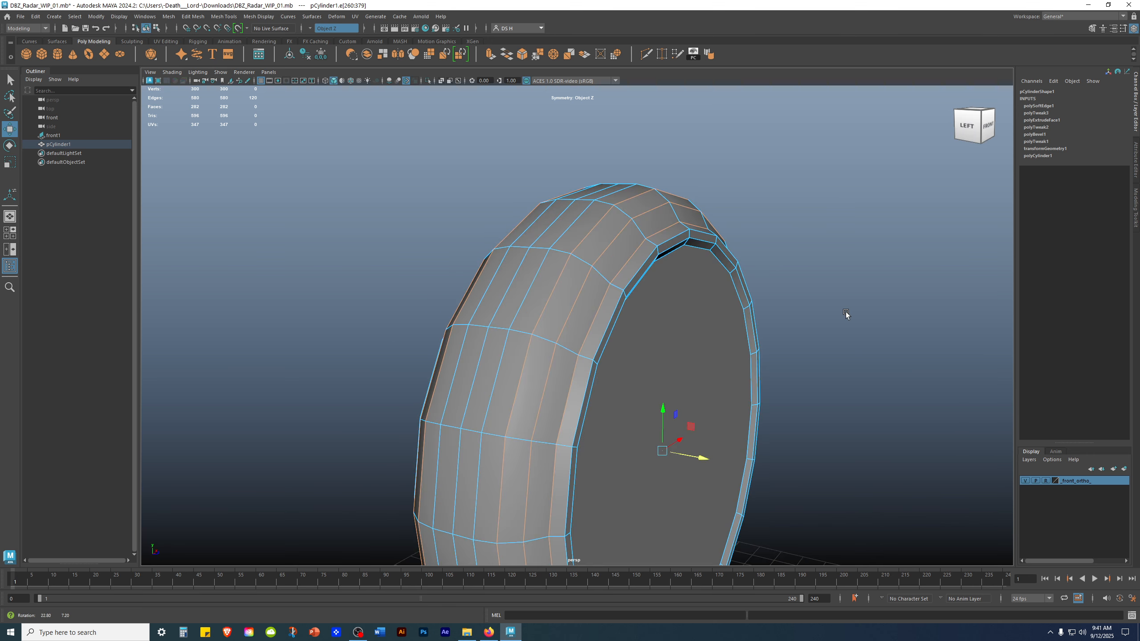
{"action": "left_click_drag", "start_coordinate": [700, 320], "coordinate": [780, 386], "text": "alt"}
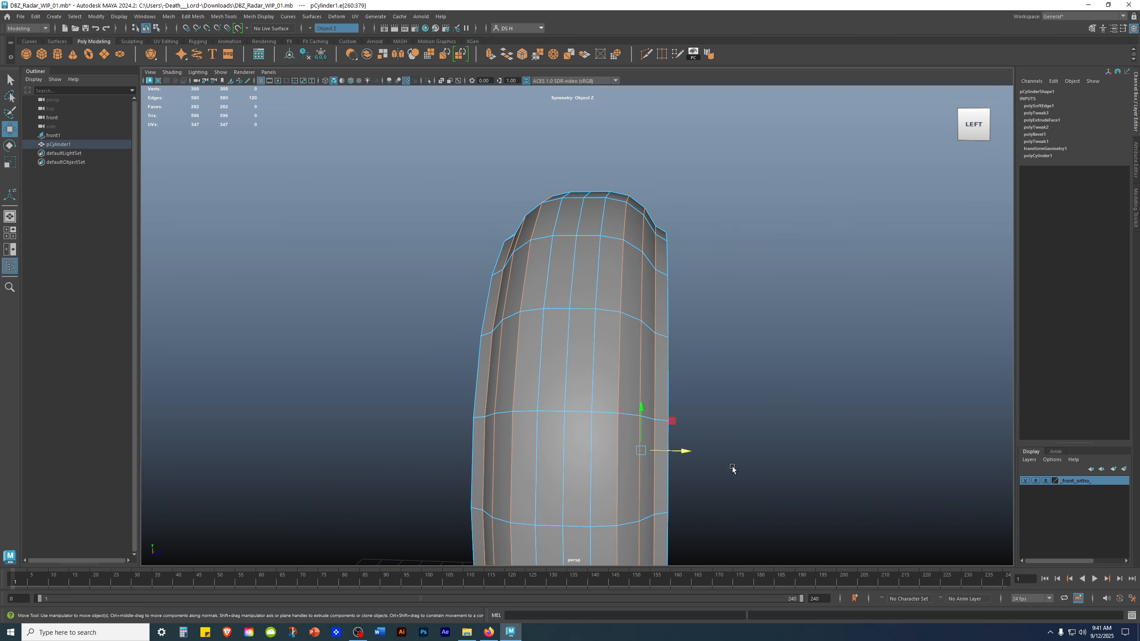
{"action": "left_click_drag", "start_coordinate": [686, 452], "coordinate": [685, 451]}
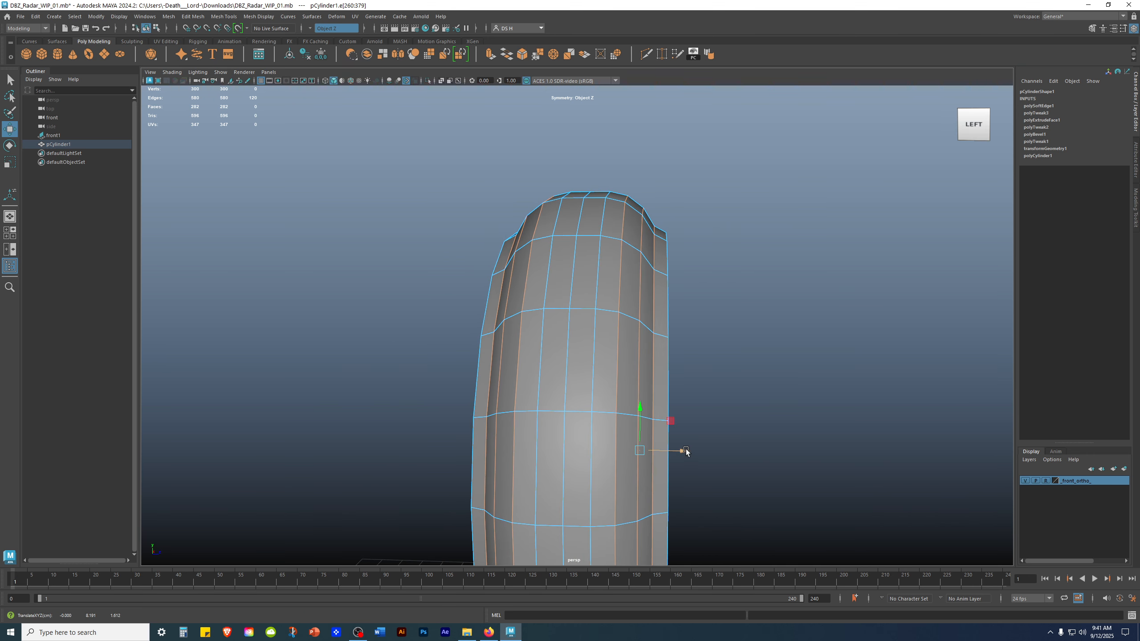
- Compare the shoulder loops with their previous position, restore the inward move and return to object mode with nothing selected
{"action": "key", "text": "ctrl+z"}
{"action": "right_click_drag", "start_coordinate": [684, 280], "coordinate": [795, 275], "text": "alt"}
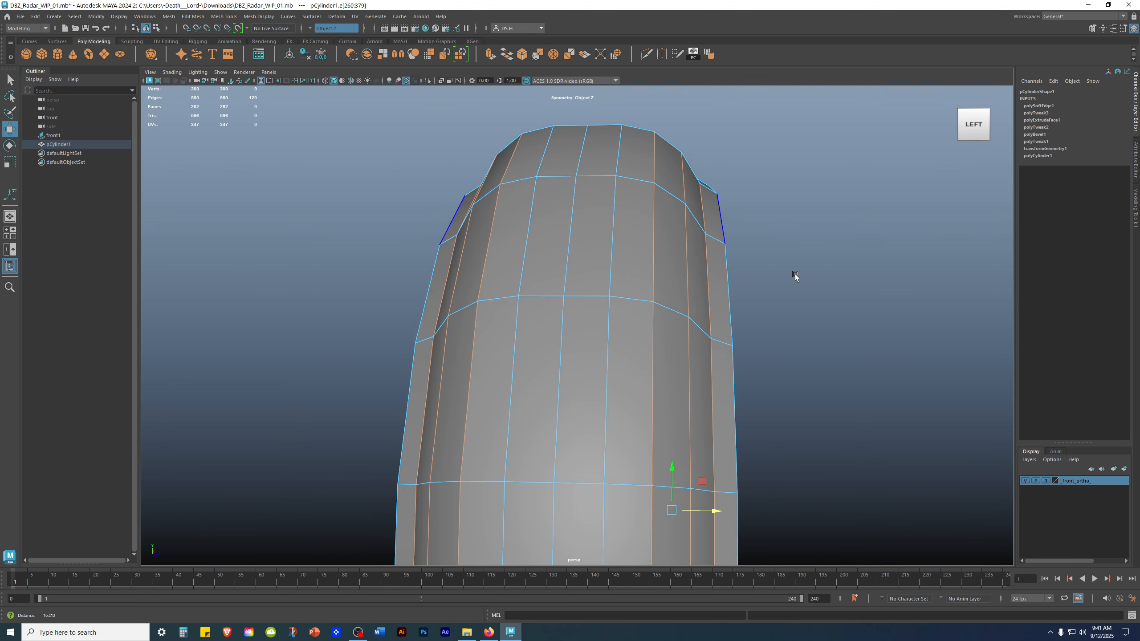
{"action": "key", "text": "shift+z"}
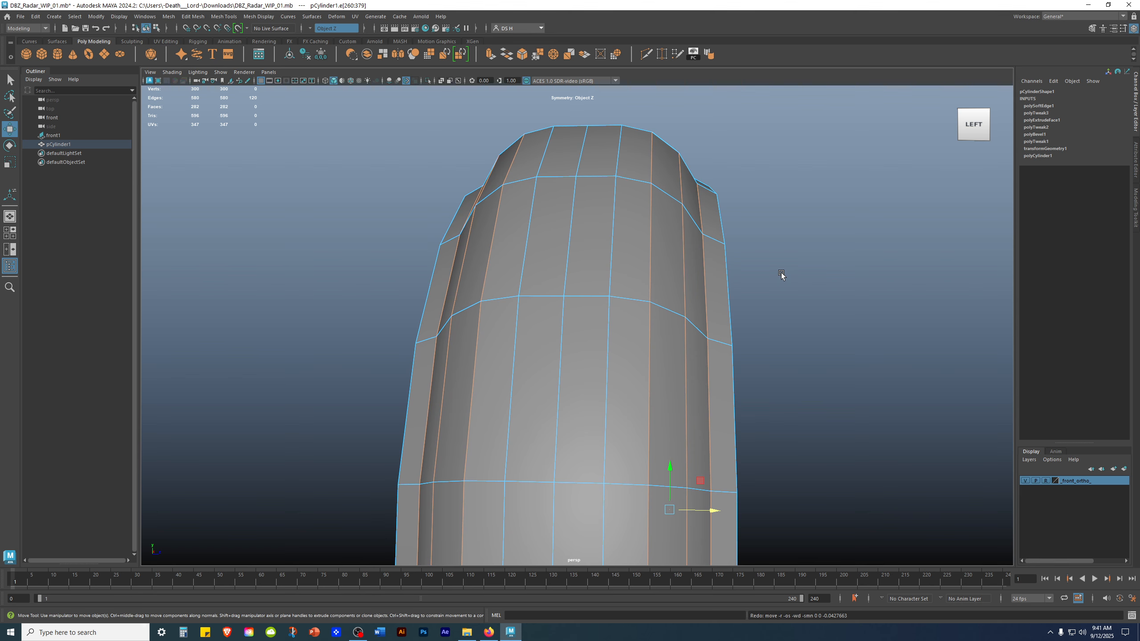
{"action": "right_click_drag", "start_coordinate": [851, 281], "coordinate": [691, 287], "text": "alt"}
{"action": "left_click_drag", "start_coordinate": [692, 287], "coordinate": [505, 342], "text": "alt"}
{"action": "left_click", "coordinate": [507, 229]}
{"action": "left_click_drag", "start_coordinate": [734, 343], "coordinate": [651, 301], "text": "alt"}
{"action": "right_click_drag", "start_coordinate": [638, 258], "coordinate": [896, 99]}
{"action": "left_click", "coordinate": [808, 225]}
- Examine the finished body shape from several sides, both close up and as a whole
{"action": "left_click_drag", "start_coordinate": [756, 291], "coordinate": [521, 315], "text": "alt"}
{"action": "right_click_drag", "start_coordinate": [521, 315], "coordinate": [480, 324], "text": "alt"}
{"action": "left_click_drag", "start_coordinate": [480, 324], "coordinate": [341, 355], "text": "alt"}
{"action": "right_click_drag", "start_coordinate": [507, 382], "coordinate": [684, 401], "text": "alt"}
{"action": "middle_click_drag", "start_coordinate": [685, 400], "coordinate": [687, 344], "text": "alt"}
{"action": "key", "text": "alt+5"}
{"action": "right_click_drag", "start_coordinate": [736, 339], "coordinate": [662, 321], "text": "alt"}
{"action": "mouse_move", "coordinate": [662, 321]}
{"action": "left_mouse_down", "text": "alt"}
{"action": "mouse_move", "coordinate": [679, 308]}
{"action": "mouse_move", "coordinate": [632, 318]}
{"action": "left_mouse_up", "text": "alt"}
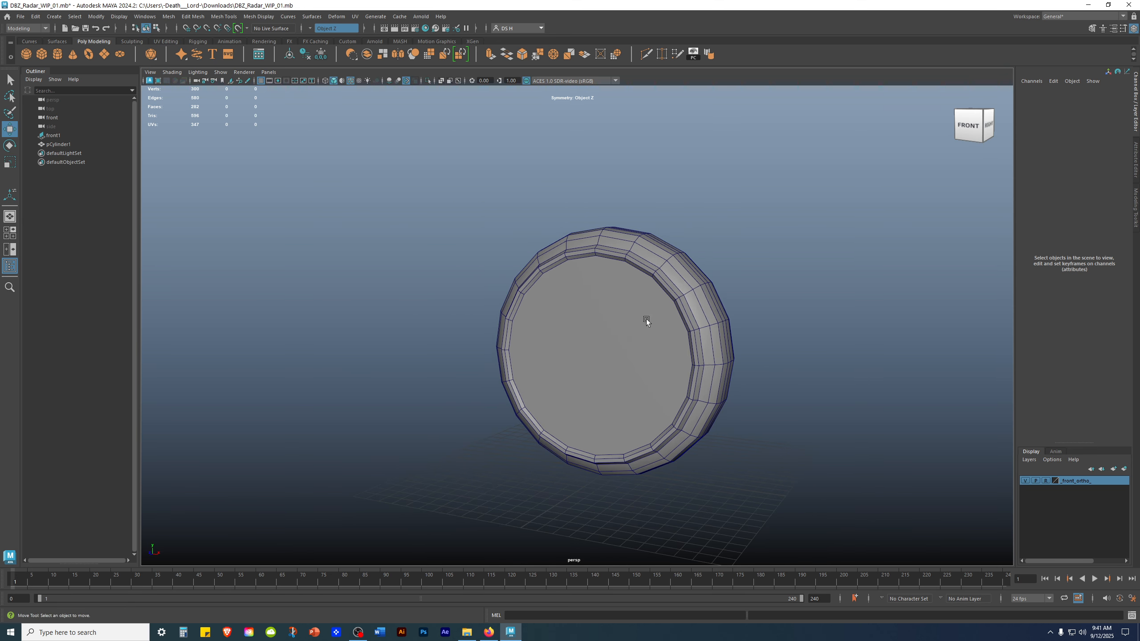
{"action": "left_click_drag", "start_coordinate": [729, 321], "coordinate": [687, 329], "text": "alt"}
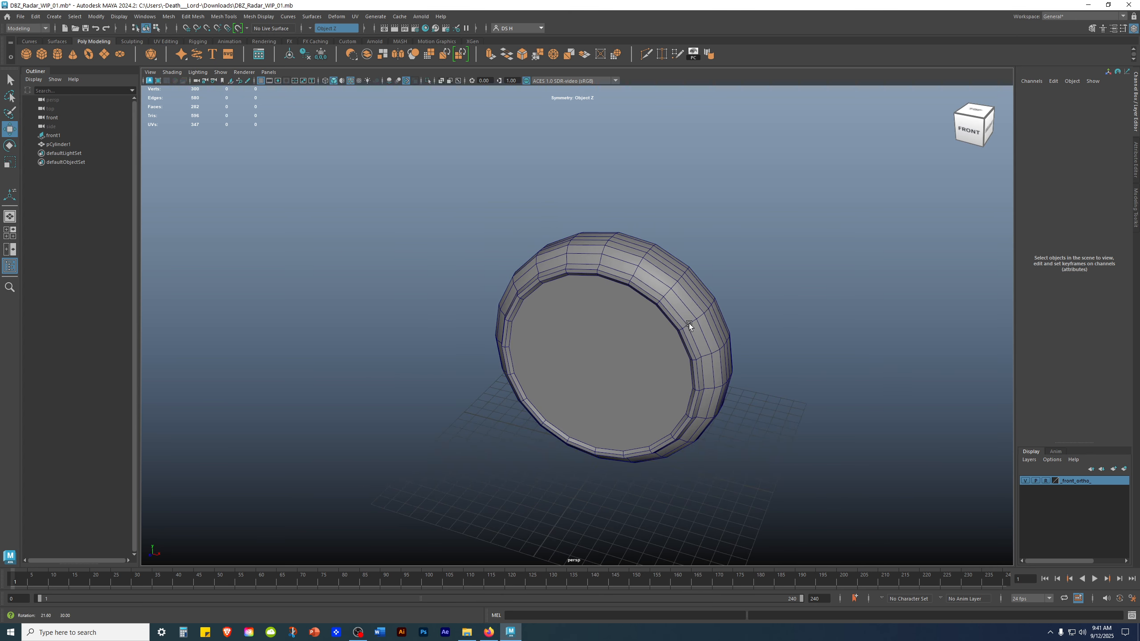
- Compare the body with the front reference image and examine the recessed inner wall of the raised rim up close
{"action": "key", "text": "space"}
{"action": "scroll", "coordinate": [449, 418], "scroll_direction": "down", "scroll_amount": 4}
{"action": "key", "text": "space"}
{"action": "scroll", "coordinate": [628, 395], "scroll_direction": "down", "scroll_amount": 1}
{"action": "middle_click_drag", "start_coordinate": [585, 385], "coordinate": [551, 338], "text": "alt"}
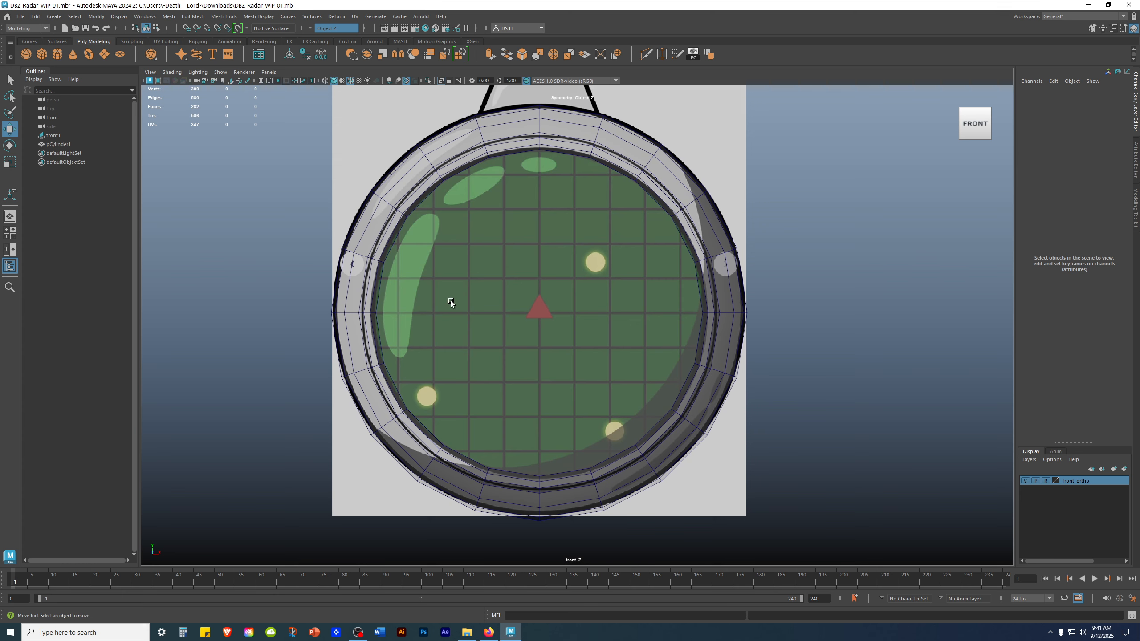
{"action": "key", "text": "space"}
{"action": "key", "text": "space"}
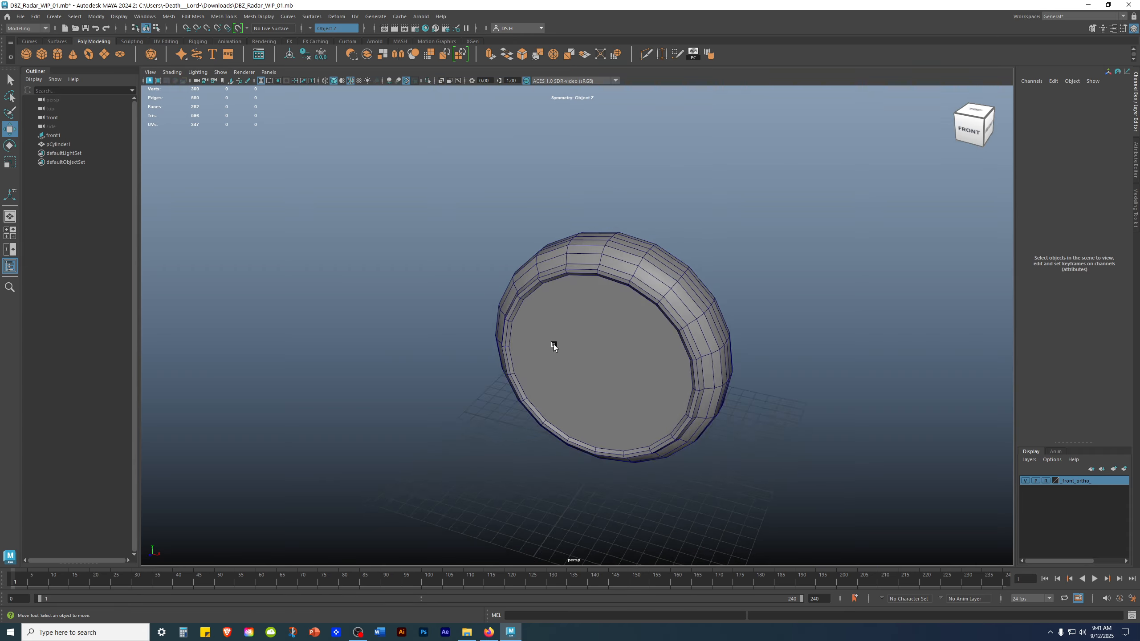
{"action": "left_click_drag", "start_coordinate": [554, 344], "coordinate": [567, 292], "text": "alt"}
{"action": "right_click_drag", "start_coordinate": [567, 292], "coordinate": [764, 309], "text": "alt"}
{"action": "middle_click_drag", "start_coordinate": [765, 309], "coordinate": [645, 341], "text": "alt"}
{"action": "left_click_drag", "start_coordinate": [645, 341], "coordinate": [683, 352], "text": "alt"}
{"action": "left_click_drag", "start_coordinate": [680, 326], "coordinate": [611, 312], "text": "alt"}
{"action": "right_click_drag", "start_coordinate": [611, 312], "coordinate": [642, 444], "text": "alt"}
{"action": "left_click_drag", "start_coordinate": [643, 444], "coordinate": [655, 331], "text": "alt"}
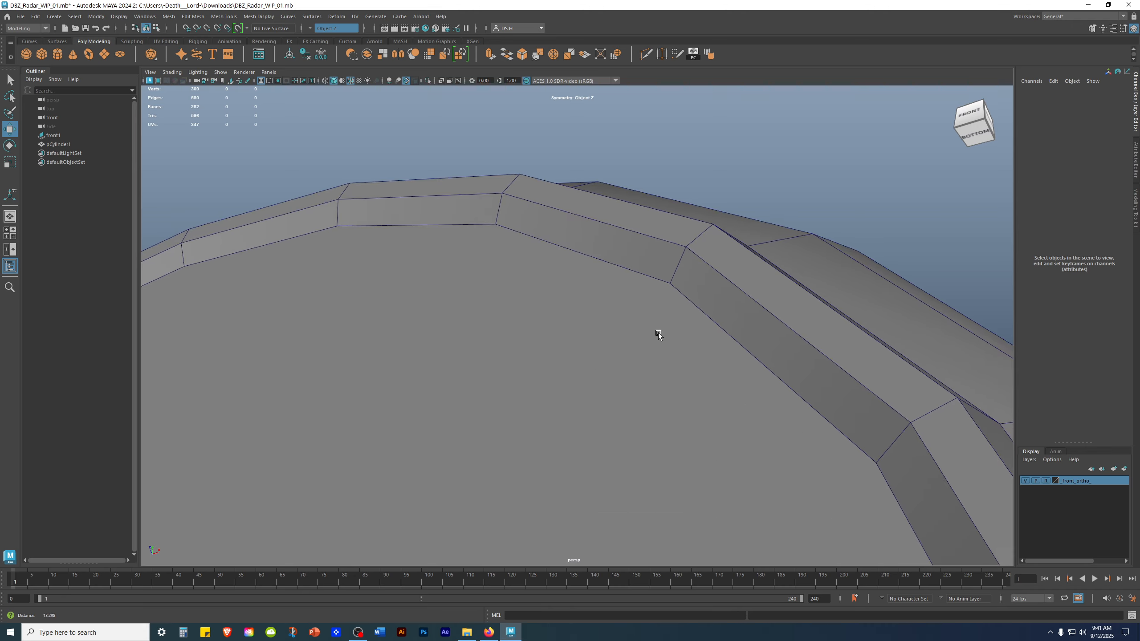
- Select the inner edge loop of the raised rim on both sides of the body
{"action": "left_click", "coordinate": [608, 249]}
{"action": "right_click_drag", "start_coordinate": [608, 249], "coordinate": [577, 209]}
{"action": "double_click", "coordinate": [576, 209]}
{"action": "left_click_drag", "start_coordinate": [575, 209], "coordinate": [374, 400], "text": "alt"}
{"action": "right_click_drag", "start_coordinate": [374, 400], "coordinate": [626, 232], "text": "alt"}
{"action": "left_click_drag", "start_coordinate": [627, 232], "coordinate": [675, 252], "text": "alt"}
- In the front view, turn off X-ray shading and scale the rims' inner edge loops slightly inward toward the cap outline
{"action": "key", "text": "space"}
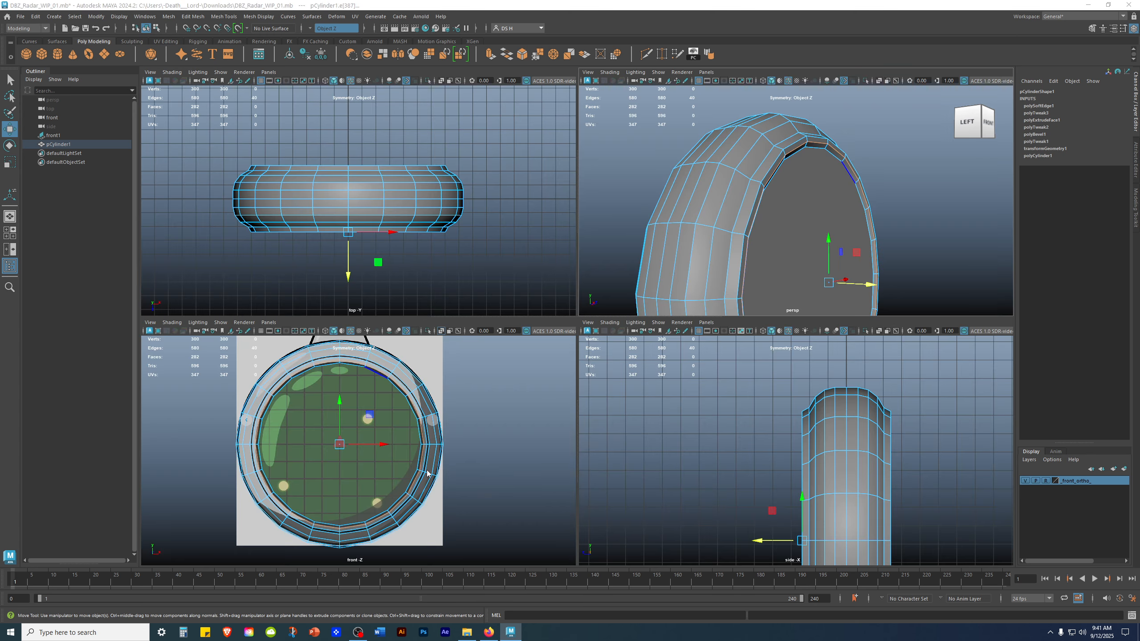
{"action": "key", "text": "space"}
{"action": "middle_click_drag", "start_coordinate": [771, 316], "coordinate": [853, 331], "text": "alt"}
{"action": "key", "text": "5"}
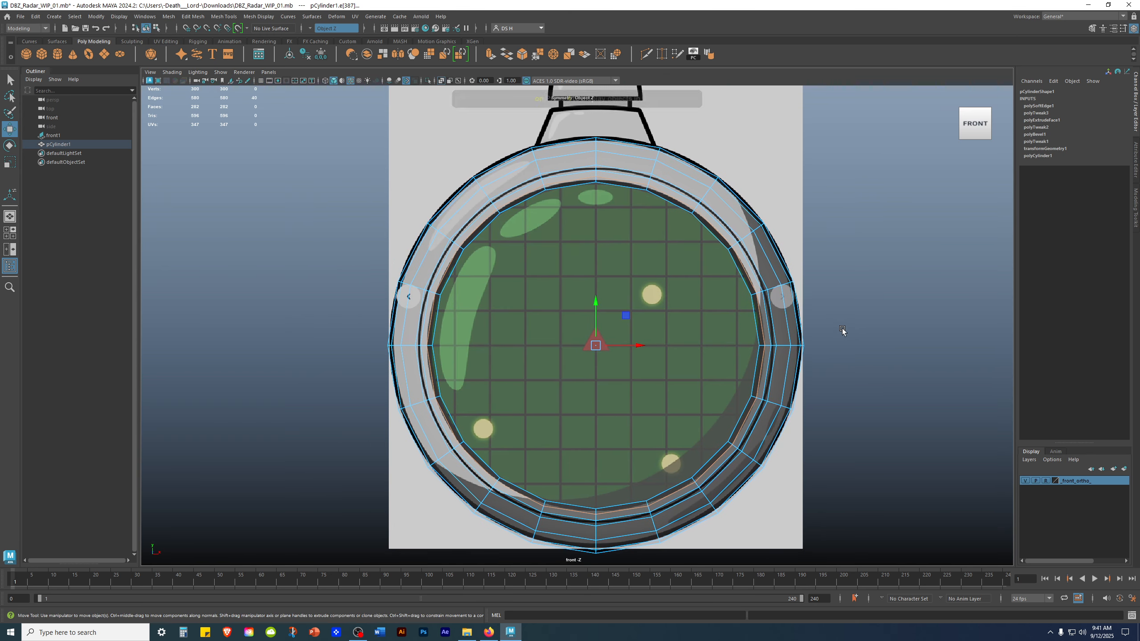
{"action": "key", "text": "r"}
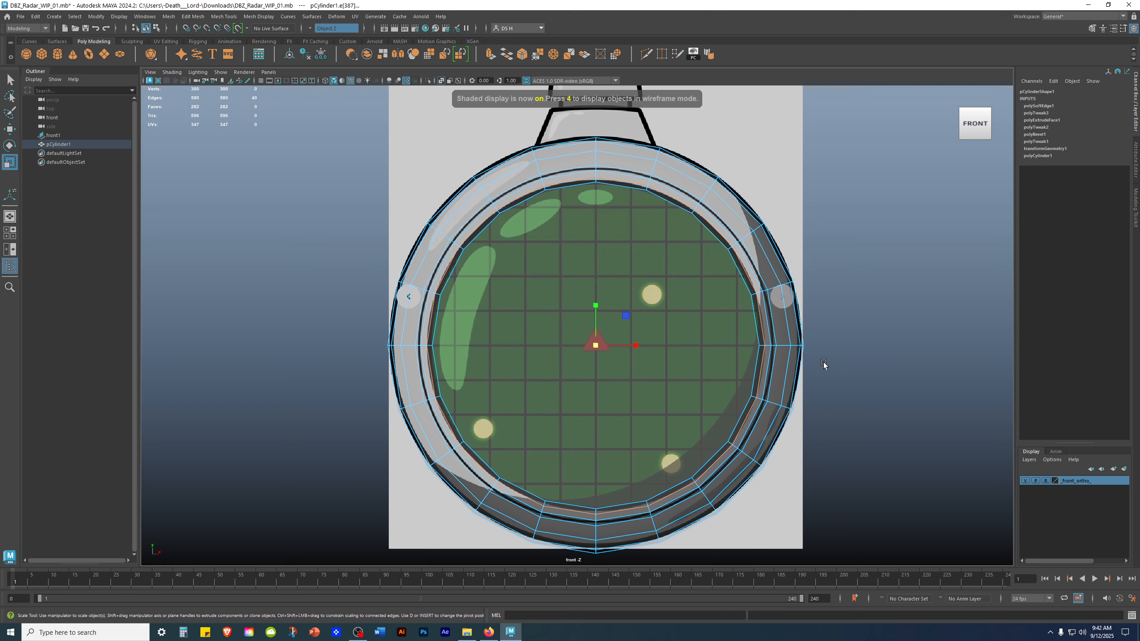
{"action": "scroll", "coordinate": [874, 363], "scroll_direction": "up", "scroll_amount": 1}
{"action": "scroll", "coordinate": [721, 339], "scroll_direction": "up", "scroll_amount": 8}
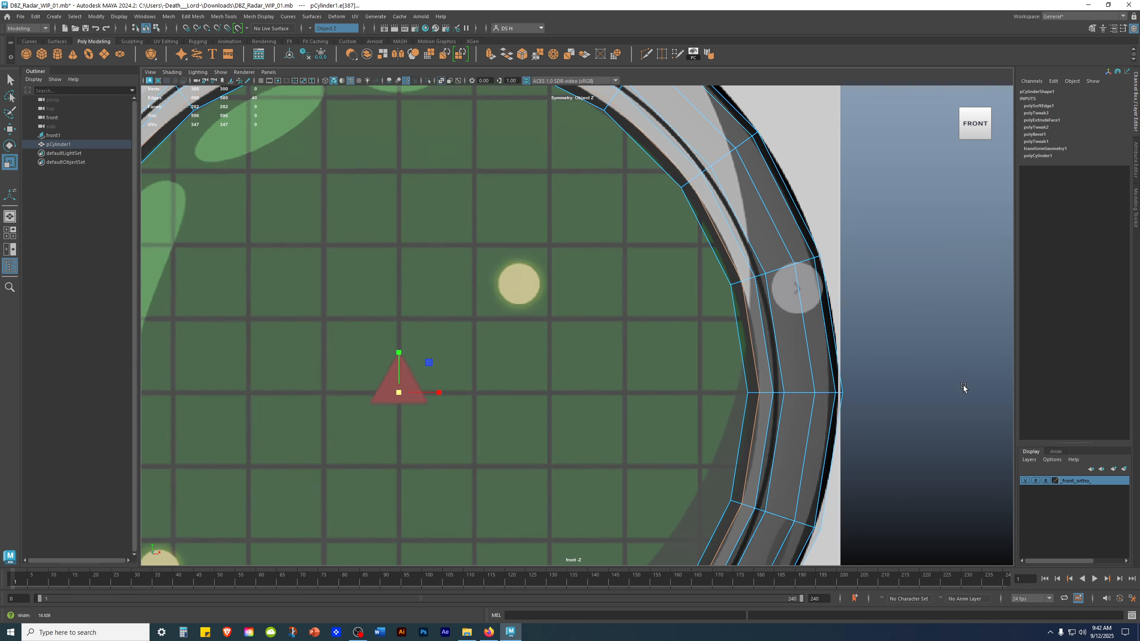
{"action": "scroll", "coordinate": [727, 363], "scroll_direction": "up", "scroll_amount": 3}
{"action": "middle_click_drag", "start_coordinate": [727, 364], "coordinate": [803, 337], "text": "alt"}
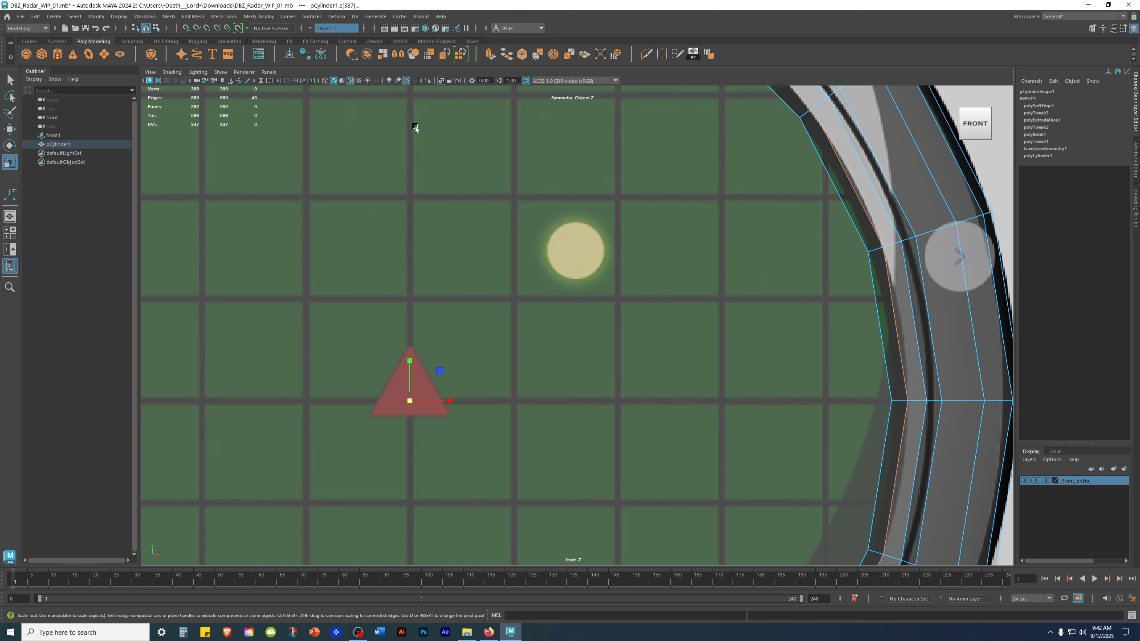
{"action": "left_click", "coordinate": [442, 81]}
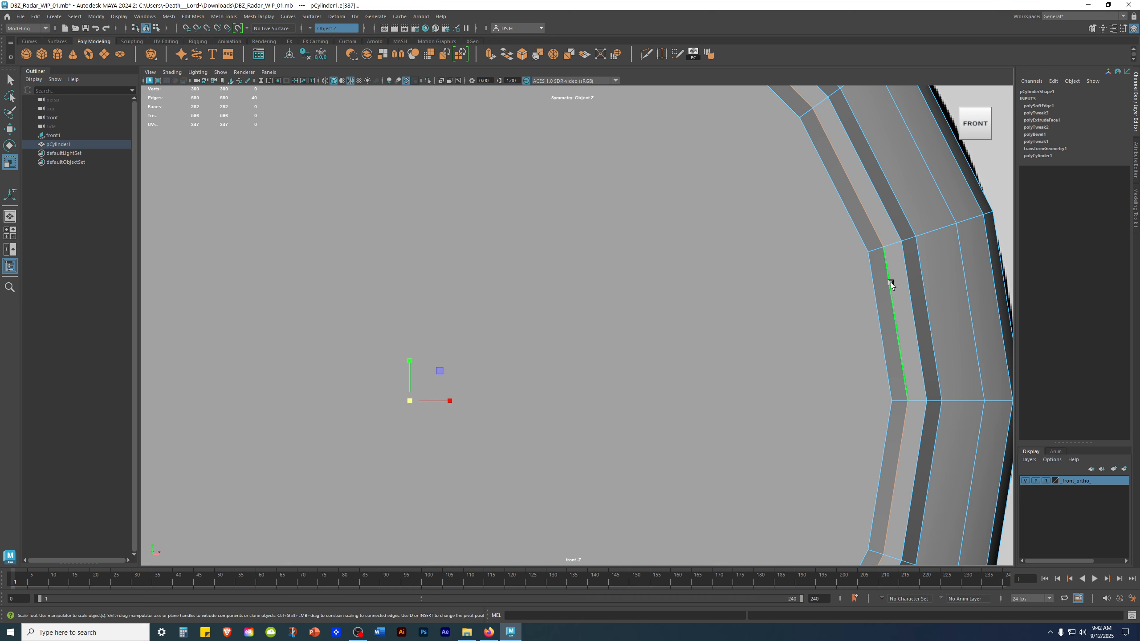
{"action": "left_click", "coordinate": [408, 400]}
{"action": "left_click_drag", "start_coordinate": [410, 401], "coordinate": [394, 400]}
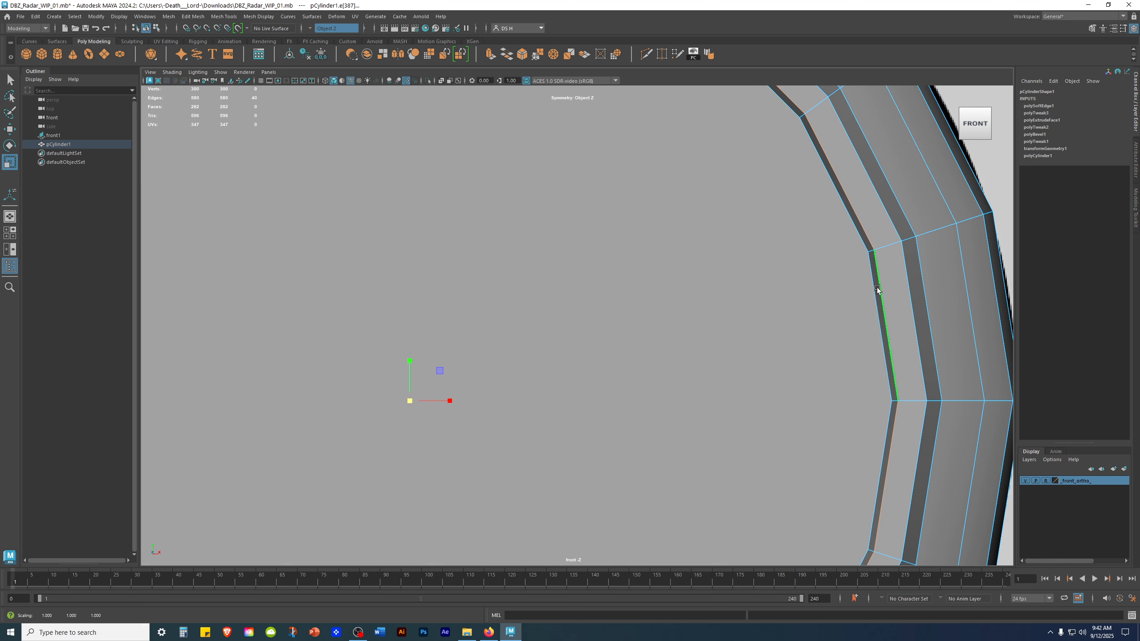
- Scale the loops further inward in wireframe until they line up exactly with the cap outline in the front view
{"action": "key", "text": "4"}
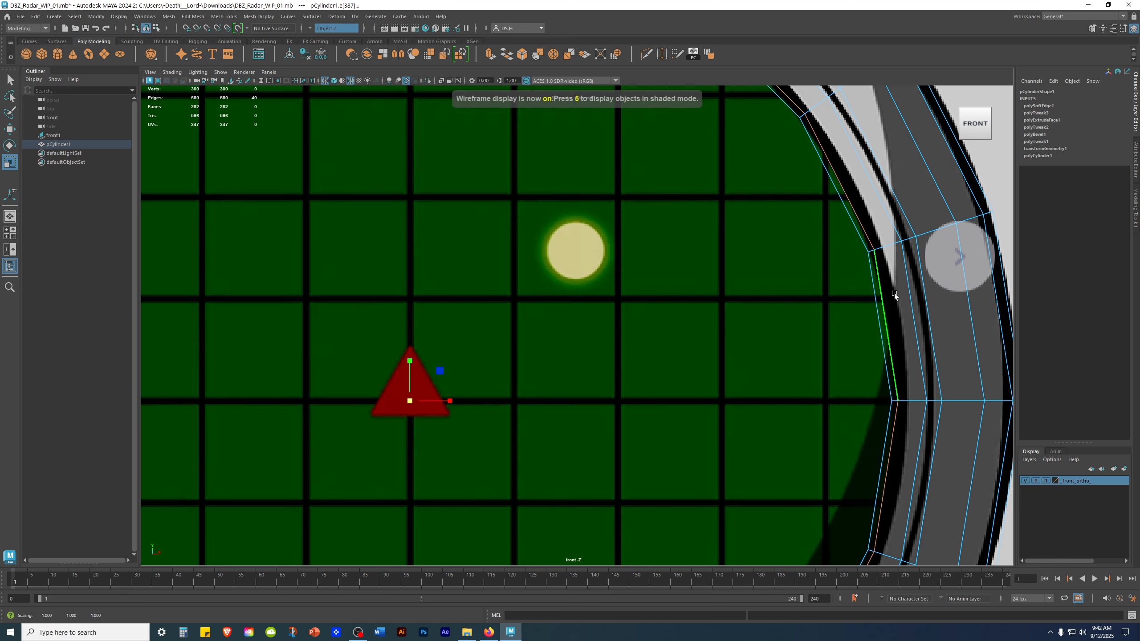
{"action": "scroll", "coordinate": [998, 342], "scroll_direction": "up", "scroll_amount": 2}
{"action": "middle_click_drag", "start_coordinate": [999, 342], "coordinate": [879, 334], "text": "alt"}
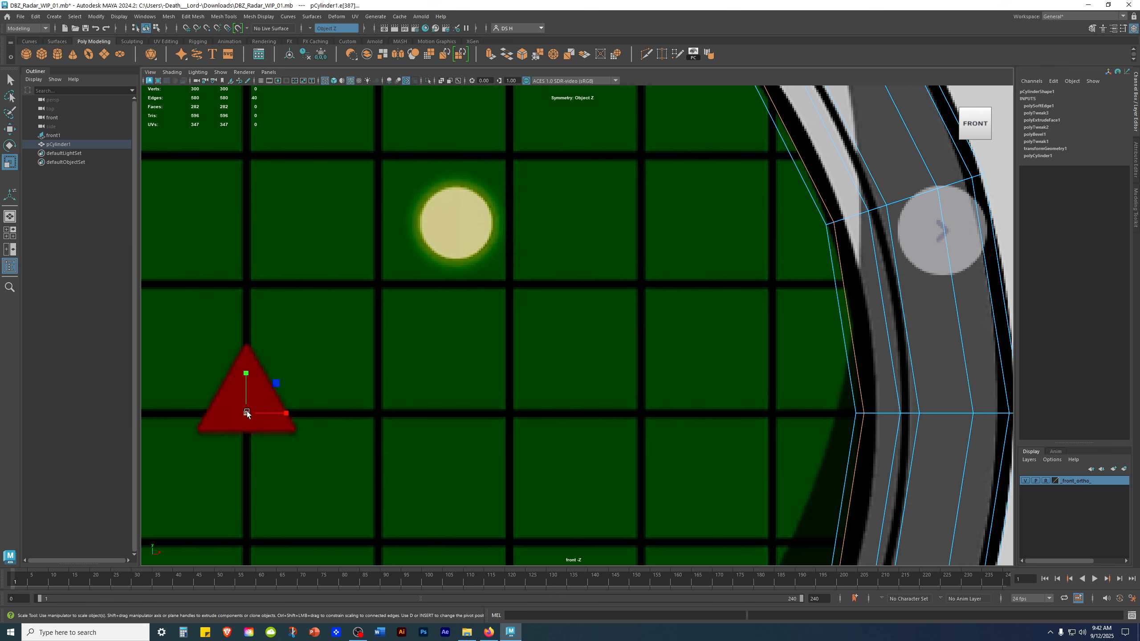
{"action": "left_click_drag", "start_coordinate": [250, 414], "coordinate": [235, 416]}
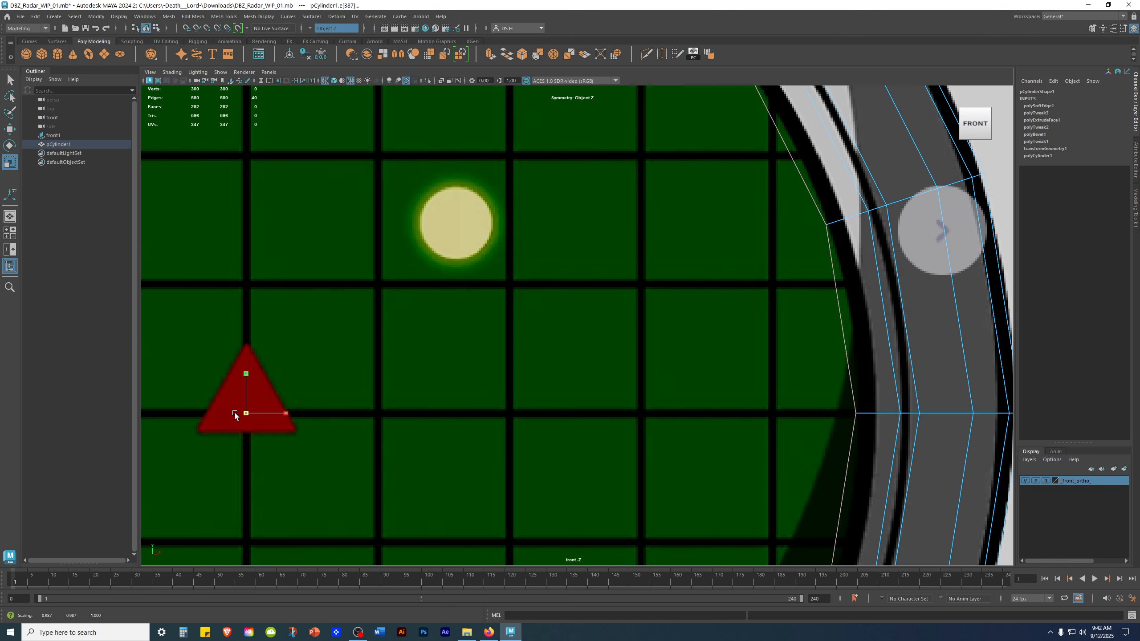
{"action": "left_click_drag", "start_coordinate": [235, 416], "coordinate": [236, 416]}
{"action": "scroll", "coordinate": [691, 397], "scroll_direction": "up", "scroll_amount": 3}
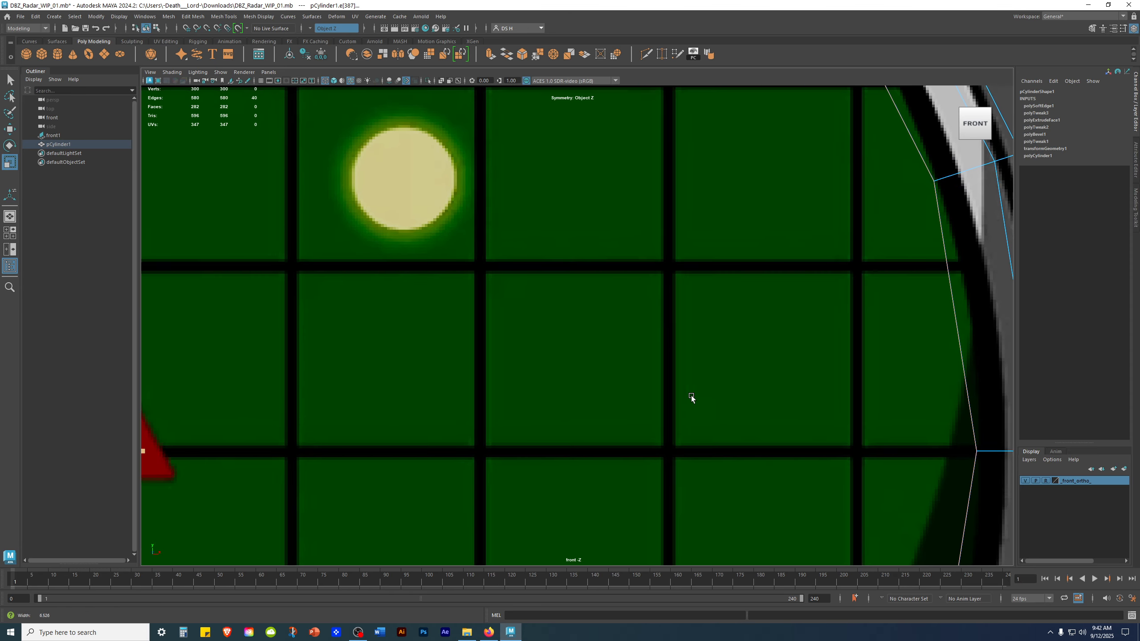
{"action": "scroll", "coordinate": [521, 391], "scroll_direction": "down", "scroll_amount": 2}
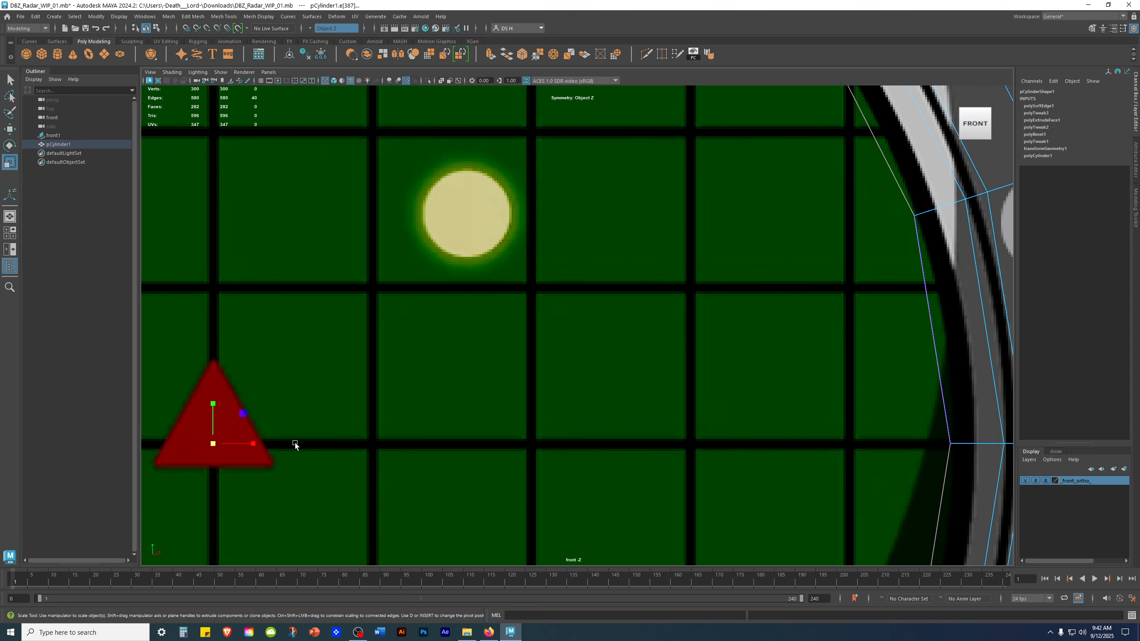
{"action": "left_click_drag", "start_coordinate": [215, 445], "coordinate": [215, 445]}
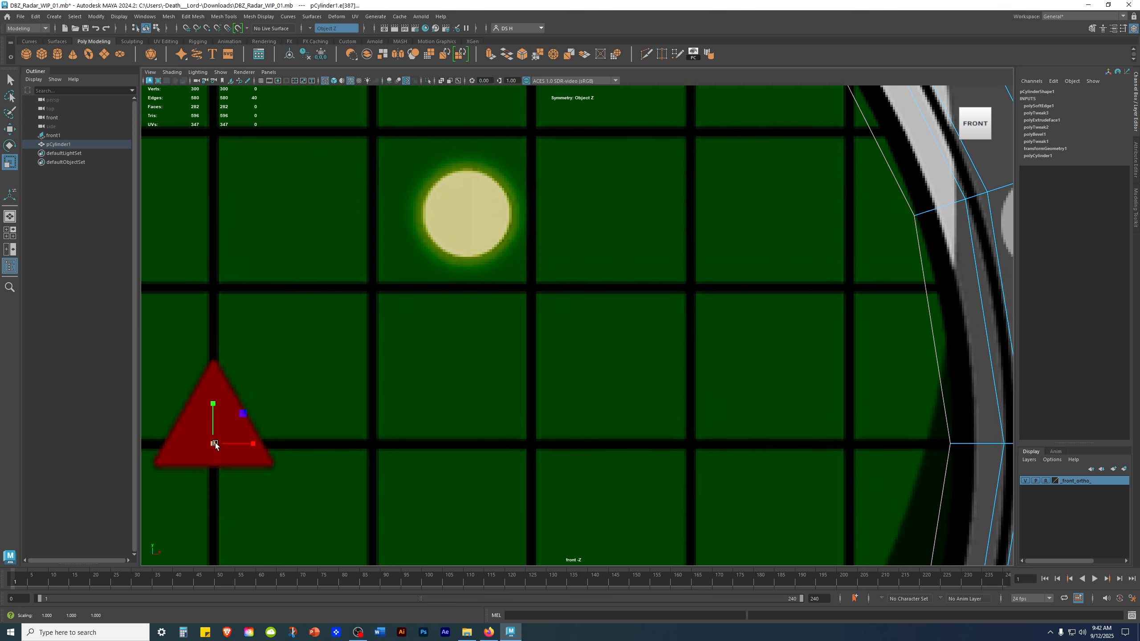
{"action": "scroll", "coordinate": [649, 409], "scroll_direction": "up", "scroll_amount": 10}
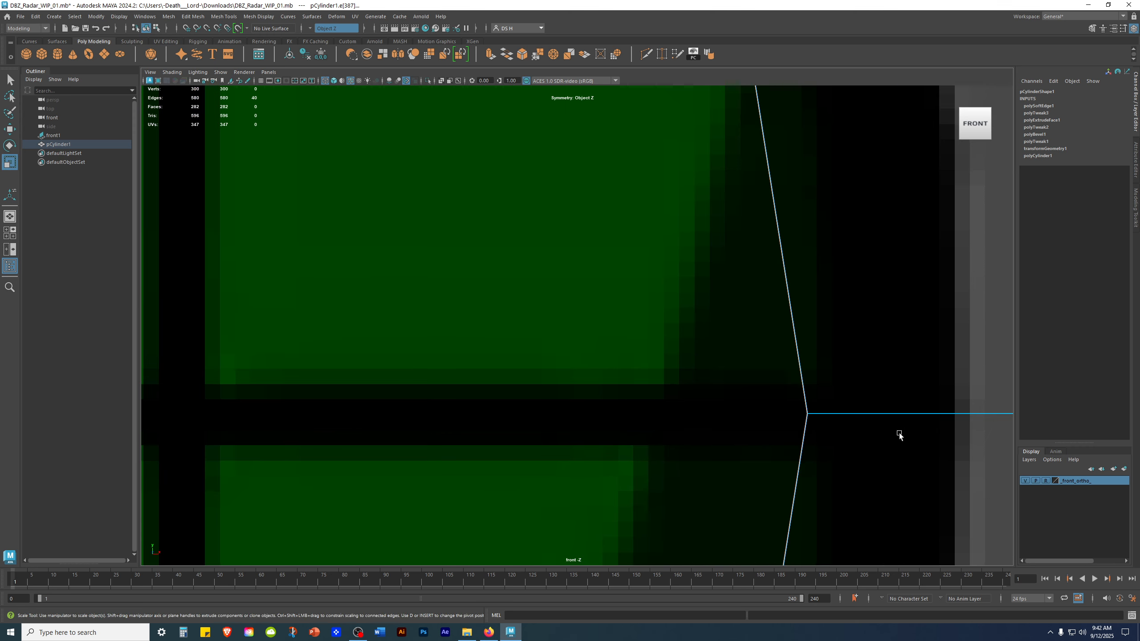
{"action": "scroll", "coordinate": [492, 381], "scroll_direction": "down", "scroll_amount": 10}
- Deselect the loops and inspect the straightened inner wall of the rim in the perspective view from several angles
{"action": "key", "text": "space"}
{"action": "key", "text": "space"}
{"action": "left_click", "coordinate": [899, 242]}
{"action": "left_click_drag", "start_coordinate": [898, 243], "coordinate": [781, 245], "text": "alt"}
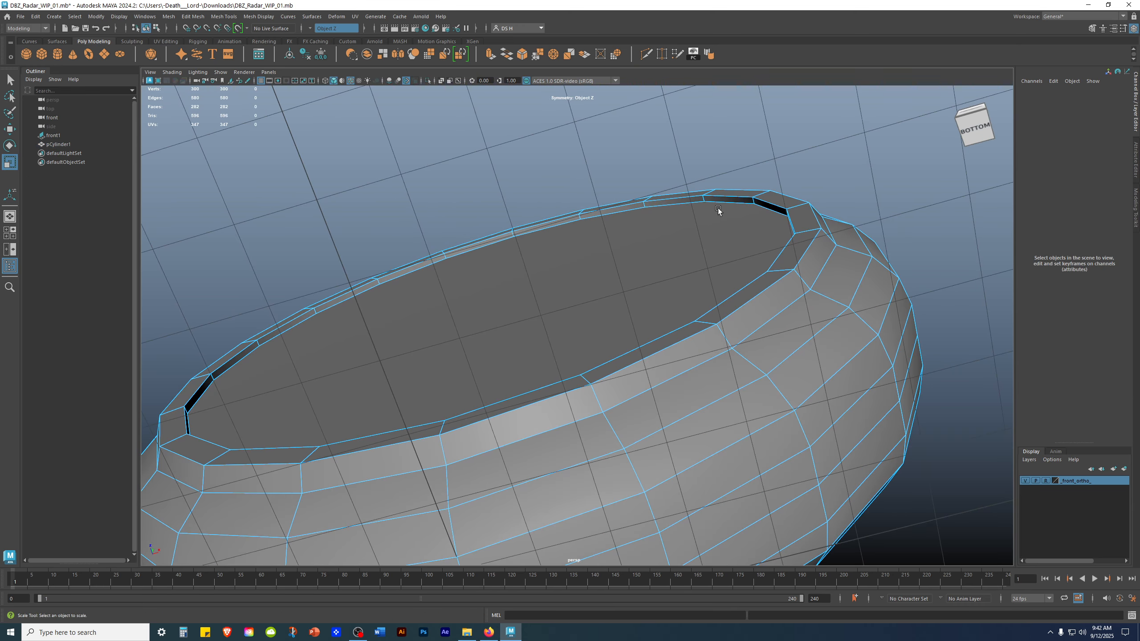
{"action": "middle_click_drag", "start_coordinate": [715, 199], "coordinate": [632, 298], "text": "alt"}
{"action": "scroll", "coordinate": [633, 299], "scroll_direction": "up", "scroll_amount": 8}
{"action": "left_click_drag", "start_coordinate": [672, 301], "coordinate": [607, 299], "text": "alt"}
{"action": "scroll", "coordinate": [602, 299], "scroll_direction": "down", "scroll_amount": 5}
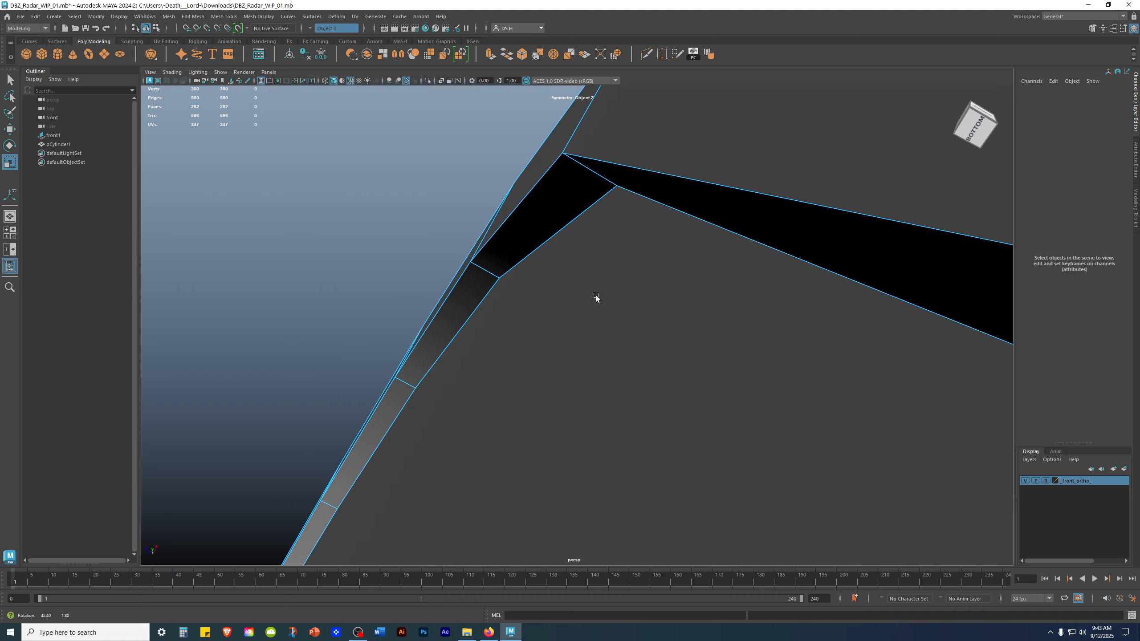
{"action": "left_click_drag", "start_coordinate": [525, 257], "coordinate": [442, 341], "text": "alt"}
{"action": "middle_click_drag", "start_coordinate": [442, 341], "coordinate": [496, 243], "text": "alt"}
{"action": "left_click_drag", "start_coordinate": [669, 339], "coordinate": [691, 341], "text": "alt"}
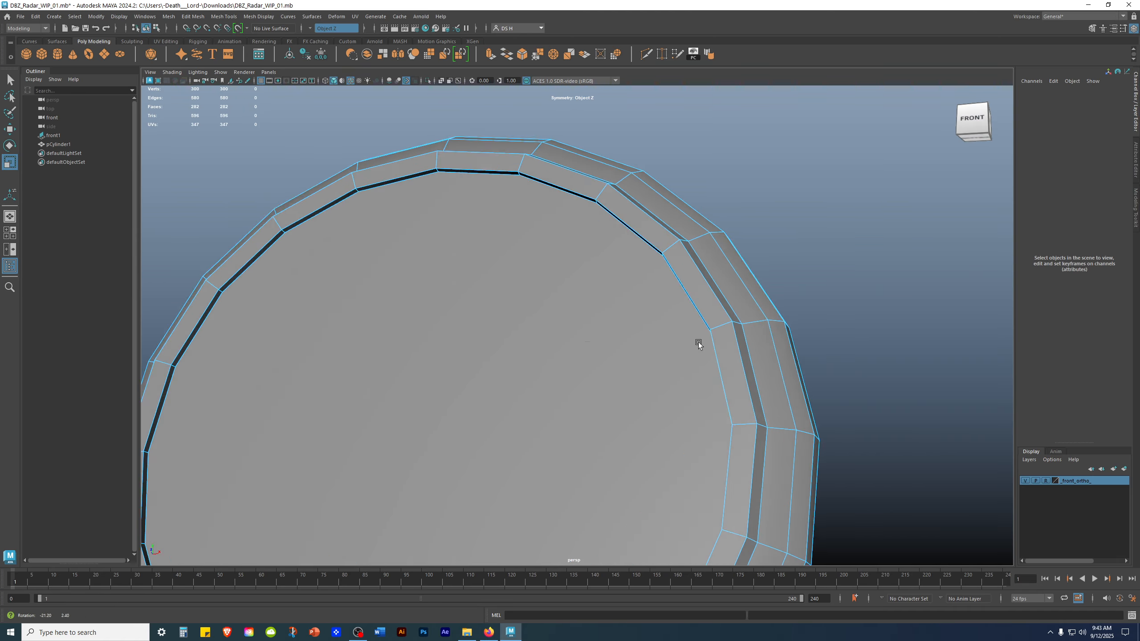
{"action": "scroll", "coordinate": [599, 352], "scroll_direction": "down", "scroll_amount": 4}
{"action": "left_click_drag", "start_coordinate": [589, 339], "coordinate": [618, 369], "text": "alt"}
{"action": "middle_click_drag", "start_coordinate": [619, 370], "coordinate": [645, 255], "text": "alt"}
{"action": "left_click_drag", "start_coordinate": [645, 255], "coordinate": [581, 237], "text": "alt"}
{"action": "middle_click_drag", "start_coordinate": [582, 237], "coordinate": [480, 300], "text": "alt"}
{"action": "right_click_drag", "start_coordinate": [480, 300], "coordinate": [640, 283], "text": "alt"}
{"action": "right_click_drag", "start_coordinate": [624, 234], "coordinate": [604, 48]}
{"action": "left_click_drag", "start_coordinate": [706, 235], "coordinate": [723, 199], "text": "alt"}
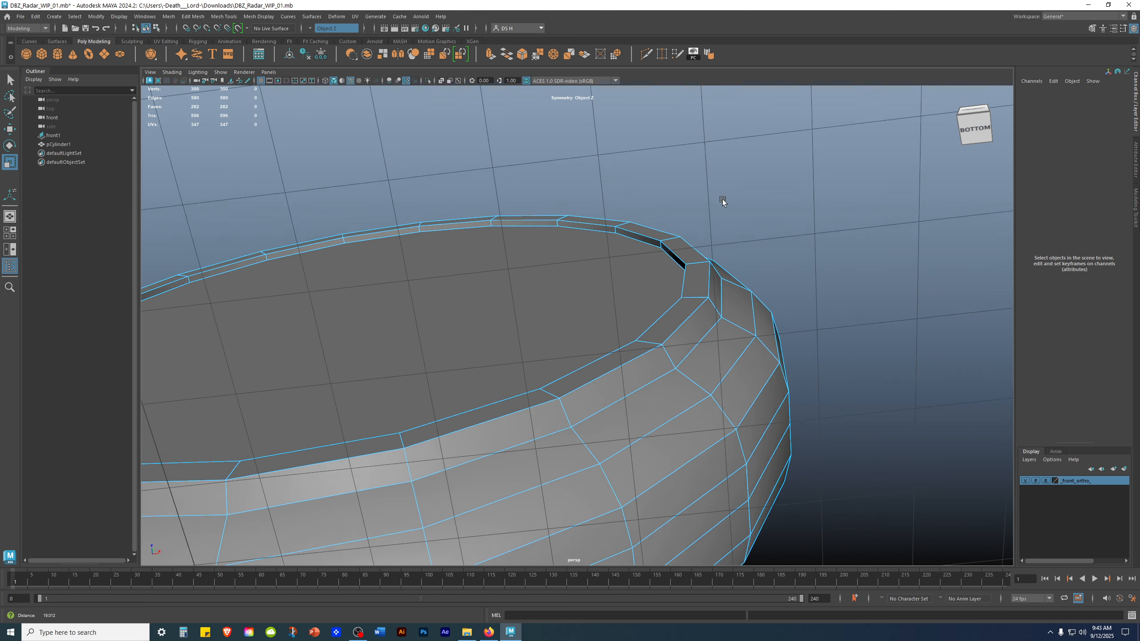
{"action": "right_click_drag", "start_coordinate": [723, 200], "coordinate": [770, 198], "text": "alt"}
{"action": "left_click", "coordinate": [603, 178]}
{"action": "left_click", "coordinate": [704, 159]}
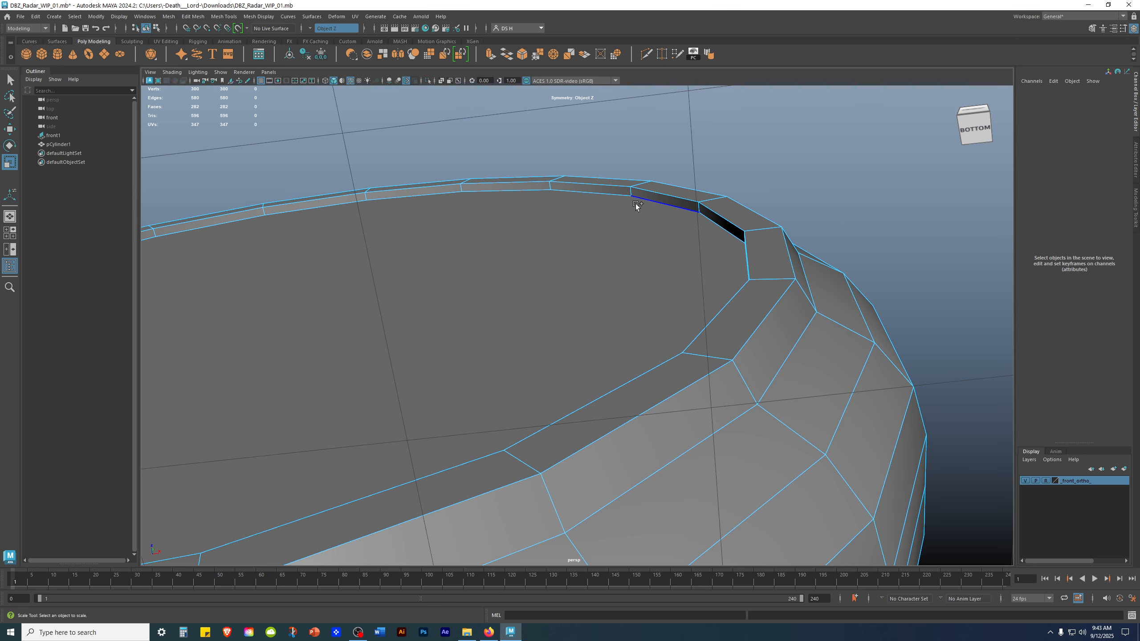
- Save the scene as a new version named DBZ_Radar_WIP_02.mb
{"action": "key", "text": "q"}
{"action": "key", "text": "ctrl+shift+s"}
{"action": "left_click", "coordinate": [176, 532]}
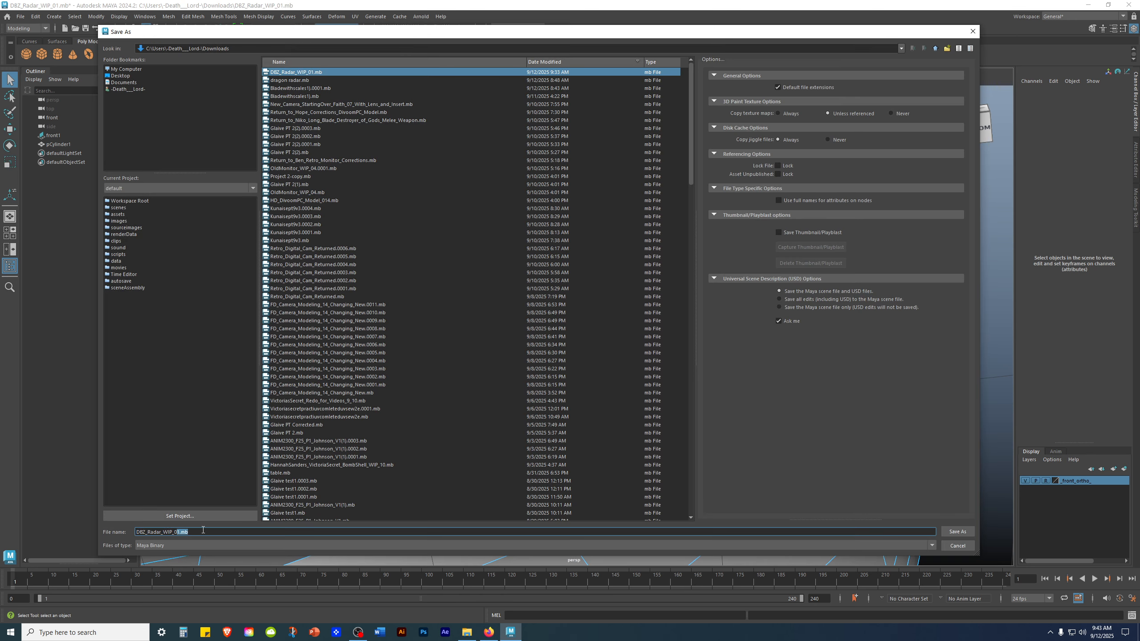
{"action": "type", "text": "2"}
{"action": "key", "text": "Return"}
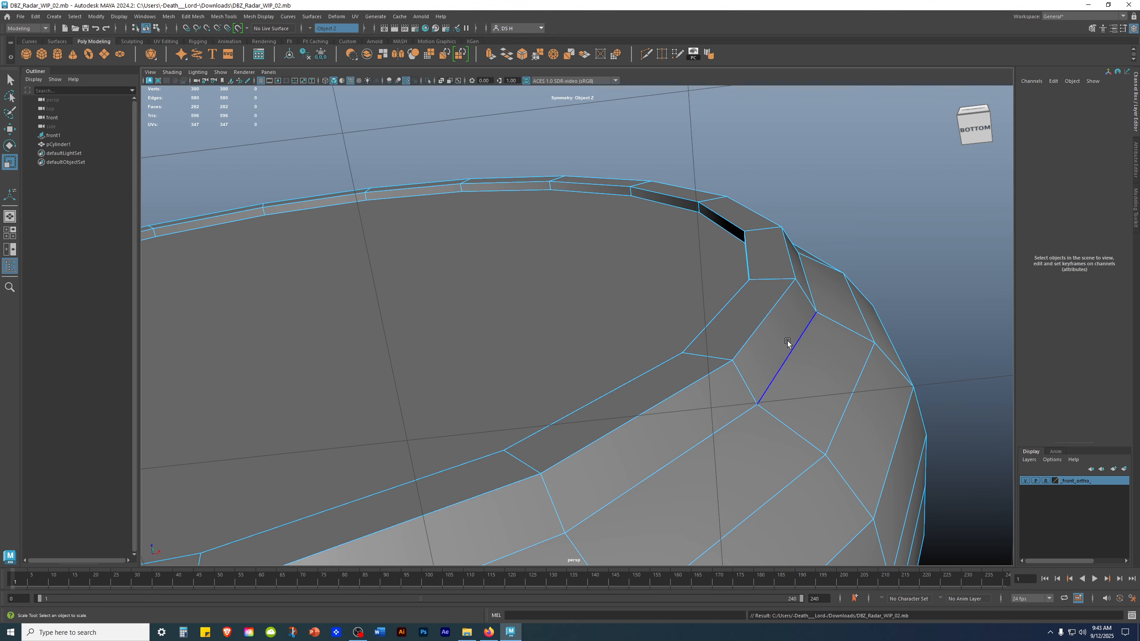
{"action": "left_click_drag", "start_coordinate": [735, 230], "coordinate": [604, 158], "text": "alt"}
{"action": "double_click", "coordinate": [575, 140]}
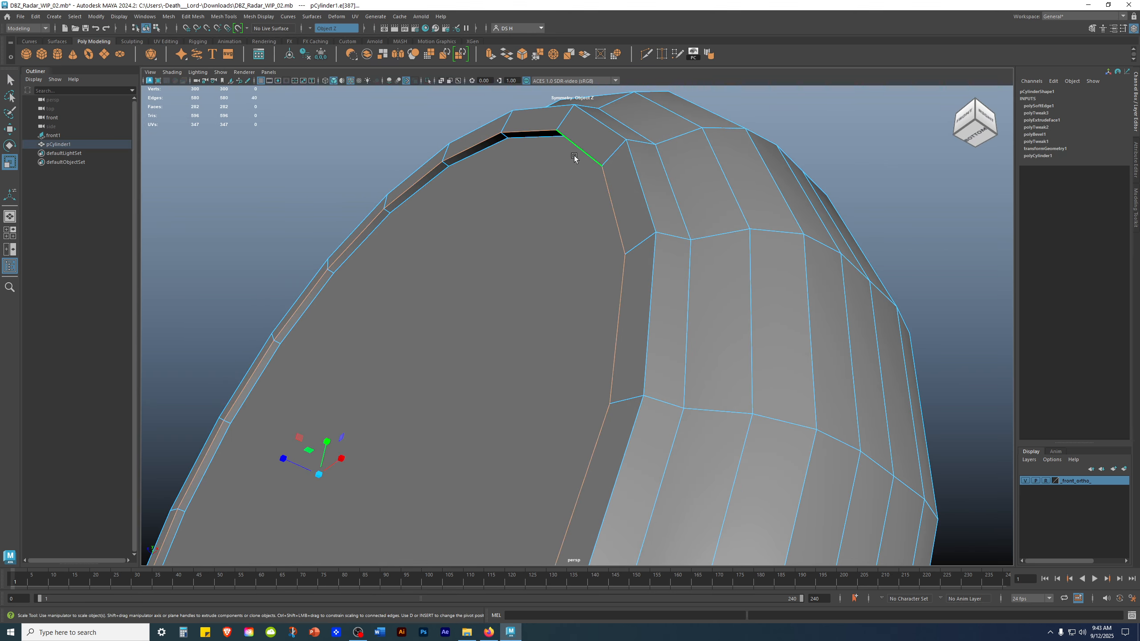
{"action": "scroll", "coordinate": [574, 155], "scroll_direction": "down", "scroll_amount": 5}
{"action": "left_click_drag", "start_coordinate": [326, 252], "coordinate": [382, 292], "text": "alt"}
{"action": "key", "text": "w"}
{"action": "left_click_drag", "start_coordinate": [789, 387], "coordinate": [797, 259], "text": "alt"}
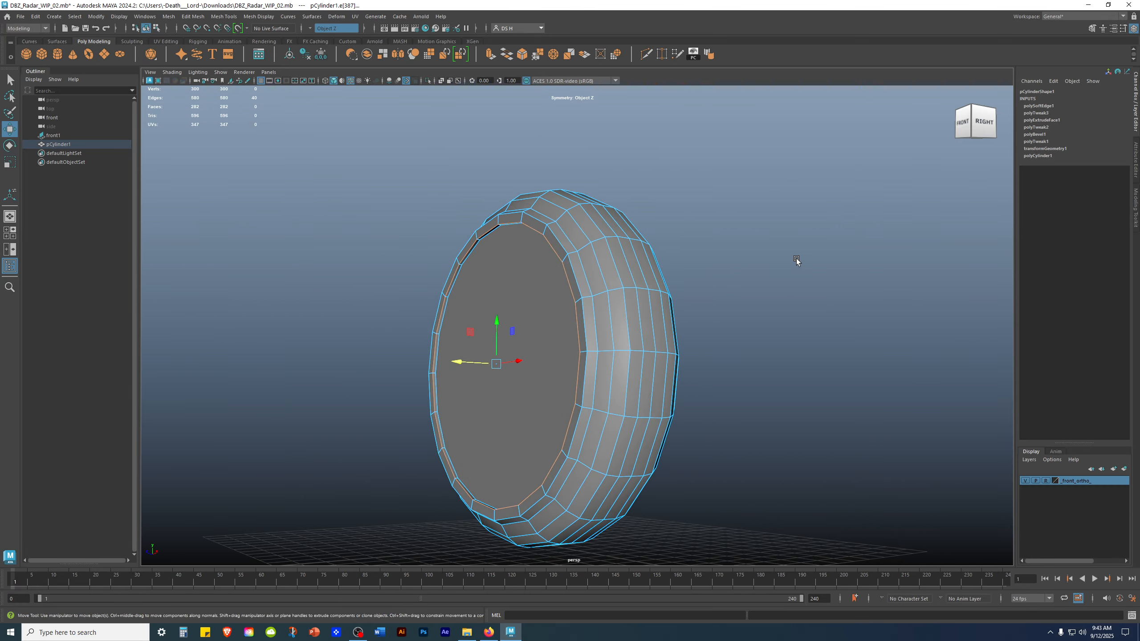
{"action": "left_click", "coordinate": [837, 212]}
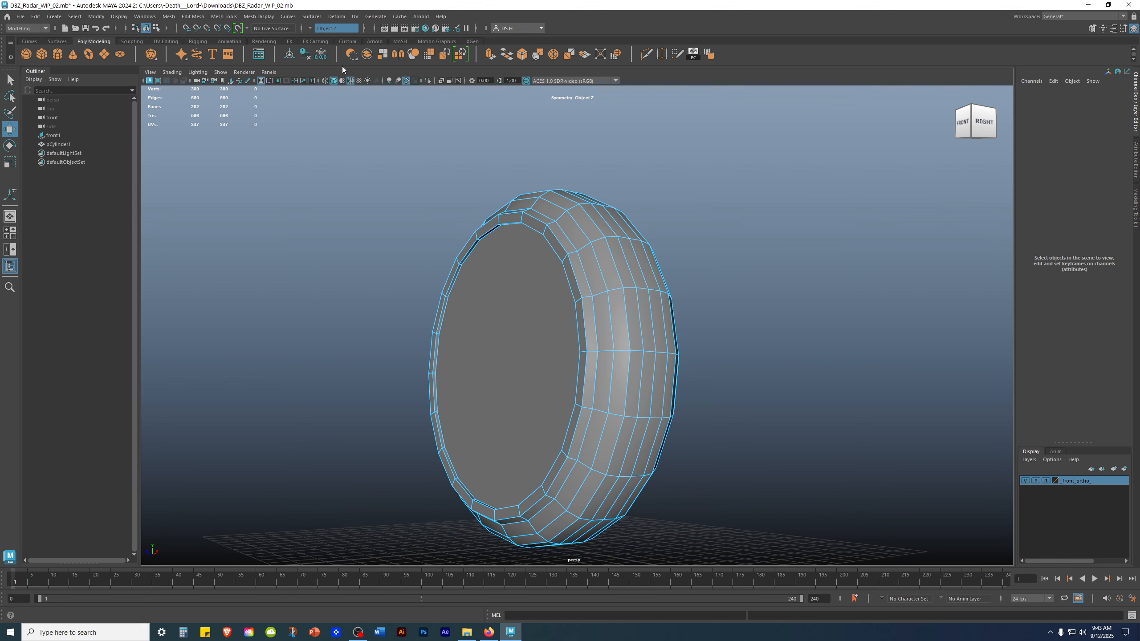
- Turn symmetry off and select the raised rim's inner edge loop on the front side only
{"action": "left_click", "coordinate": [328, 28]}
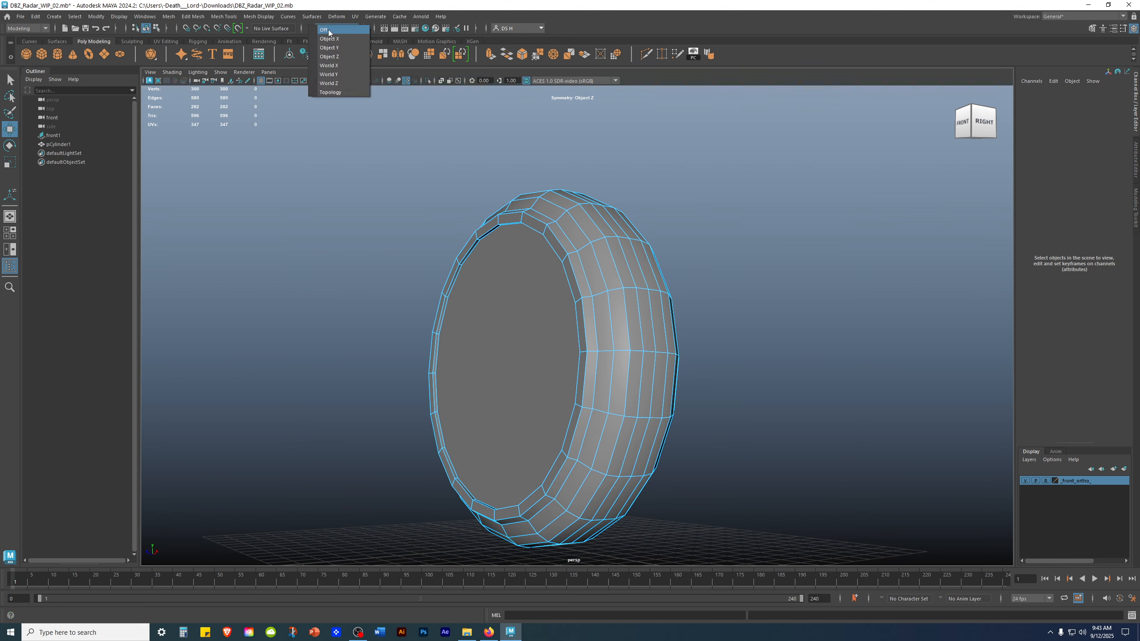
{"action": "left_click", "coordinate": [323, 29]}
{"action": "left_click_drag", "start_coordinate": [700, 238], "coordinate": [797, 260], "text": "alt"}
{"action": "middle_click_drag", "start_coordinate": [417, 173], "coordinate": [414, 256], "text": "alt"}
{"action": "left_click_drag", "start_coordinate": [414, 256], "coordinate": [387, 238], "text": "alt"}
{"action": "right_click_drag", "start_coordinate": [387, 238], "coordinate": [580, 175], "text": "alt"}
{"action": "right_click_drag", "start_coordinate": [503, 221], "coordinate": [342, 363], "text": "alt"}
{"action": "middle_click_drag", "start_coordinate": [451, 191], "coordinate": [574, 427], "text": "alt"}
{"action": "right_click_drag", "start_coordinate": [574, 426], "coordinate": [433, 355], "text": "alt"}
{"action": "left_click_drag", "start_coordinate": [434, 355], "coordinate": [430, 294], "text": "alt"}
{"action": "double_click", "coordinate": [495, 245]}
{"action": "left_click_drag", "start_coordinate": [494, 246], "coordinate": [489, 407], "text": "alt"}
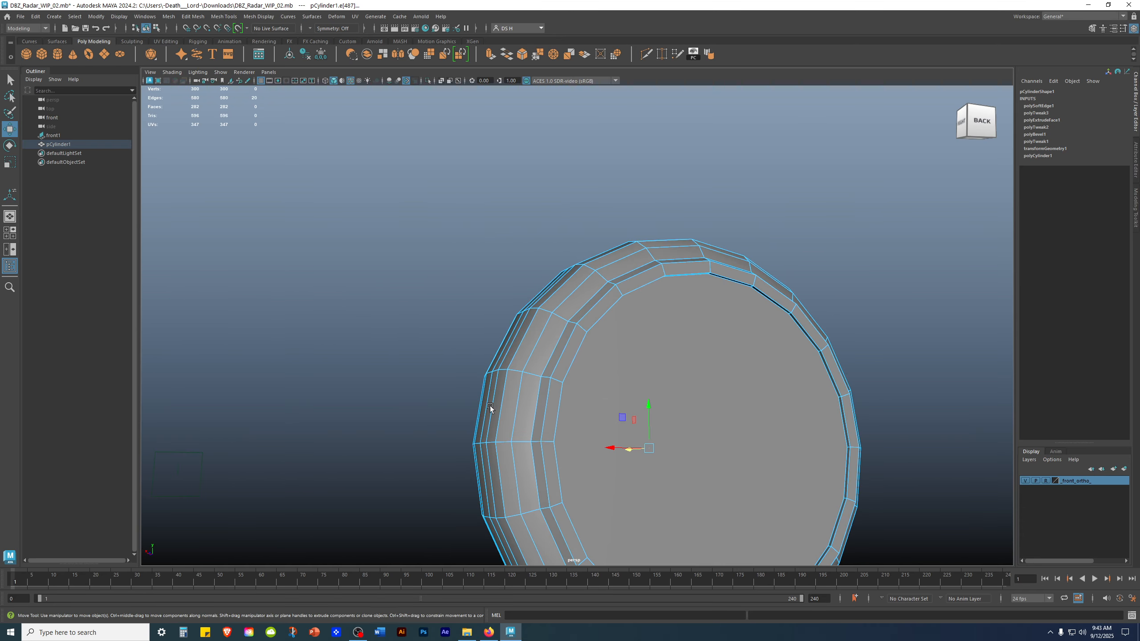
{"action": "left_click_drag", "start_coordinate": [381, 408], "coordinate": [829, 272], "text": "alt"}
{"action": "left_click_drag", "start_coordinate": [914, 160], "coordinate": [759, 191], "text": "alt"}
- Extrude the selected edge loop straight forward out of the body to form an open ring band, and deselect it
{"action": "right_click", "coordinate": [750, 191], "text": "shift"}
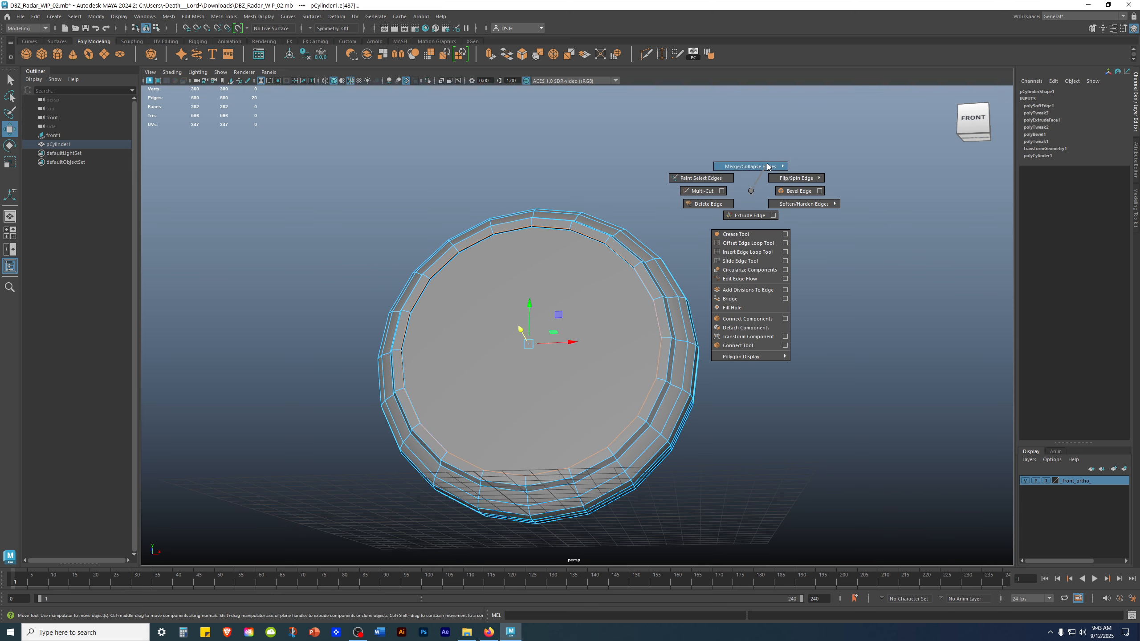
{"action": "mouse_move", "coordinate": [763, 166]}
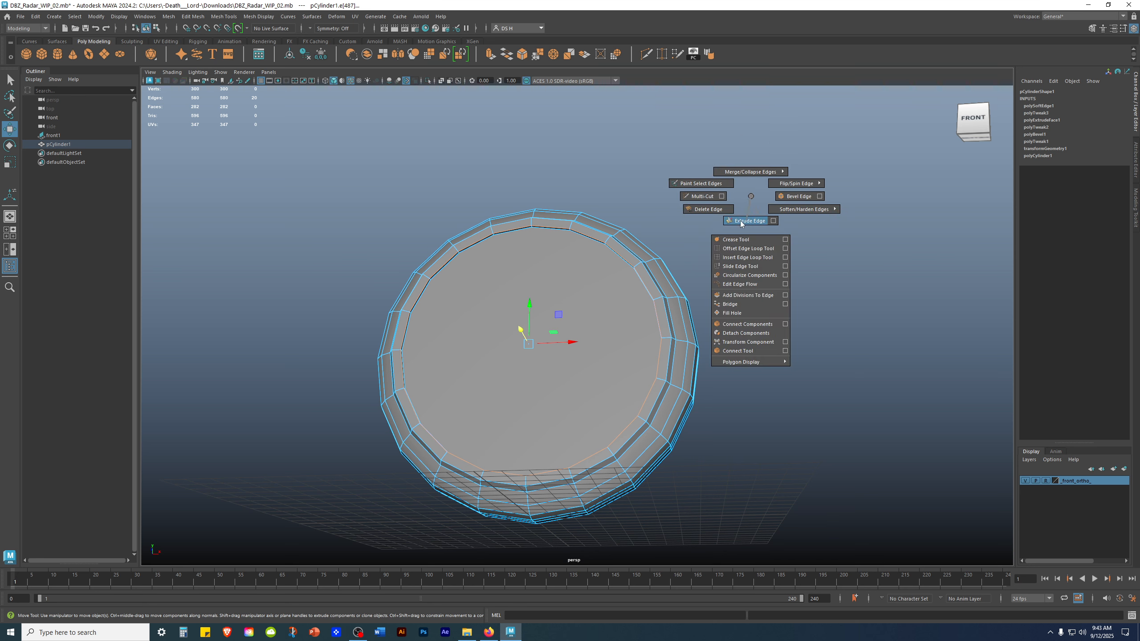
{"action": "left_click", "coordinate": [747, 221]}
{"action": "left_click_drag", "start_coordinate": [557, 337], "coordinate": [559, 406], "text": "alt"}
{"action": "left_click_drag", "start_coordinate": [504, 337], "coordinate": [569, 262]}
{"action": "left_click", "coordinate": [809, 230]}
- Switch to face selection and select the whole ring of faces of the extruded band
{"action": "right_click", "coordinate": [567, 261]}
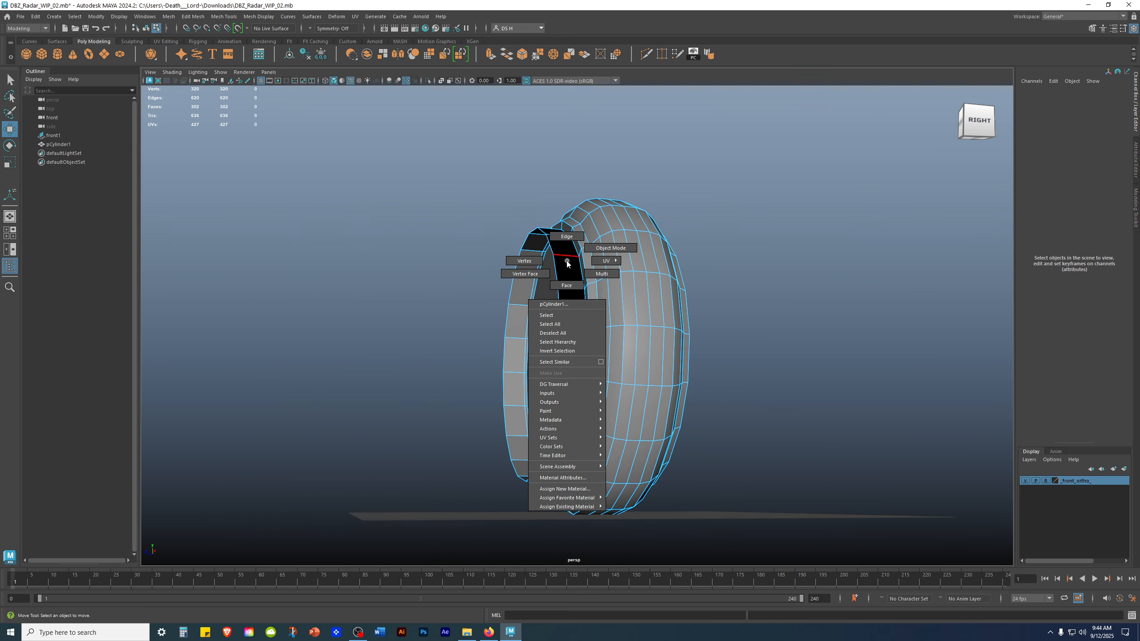
{"action": "mouse_move", "coordinate": [567, 261]}
{"action": "right_mouse_down"}
{"action": "mouse_move", "coordinate": [567, 350]}
{"action": "mouse_move", "coordinate": [667, 338]}
{"action": "mouse_move", "coordinate": [573, 283]}
{"action": "right_mouse_up"}
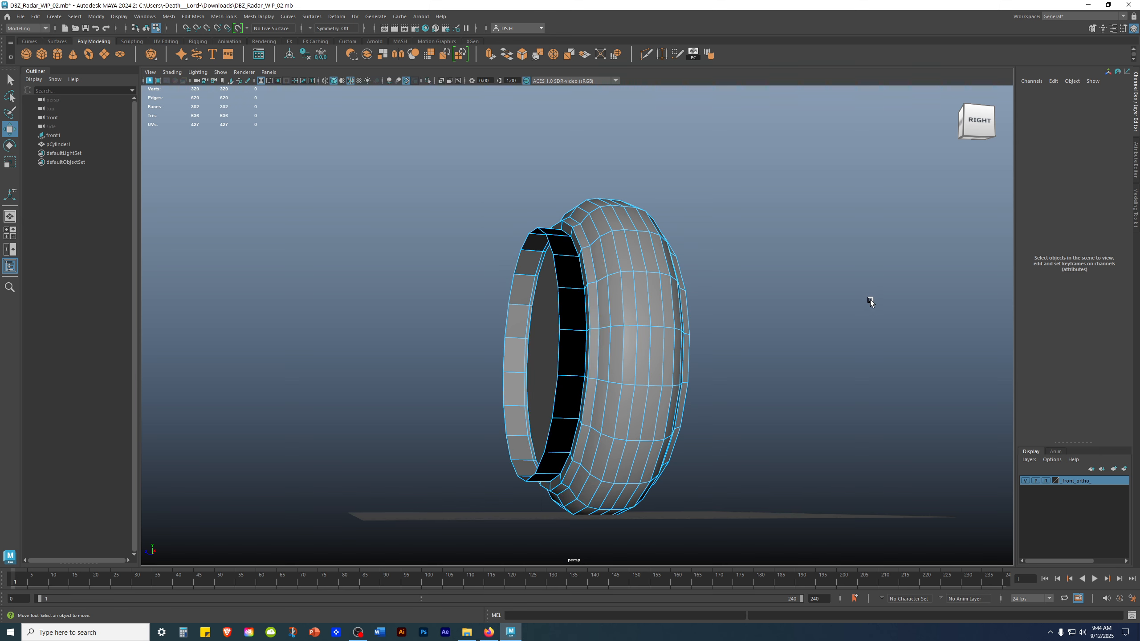
{"action": "scroll", "coordinate": [594, 283], "scroll_direction": "up", "scroll_amount": 3}
{"action": "left_click", "coordinate": [573, 254]}
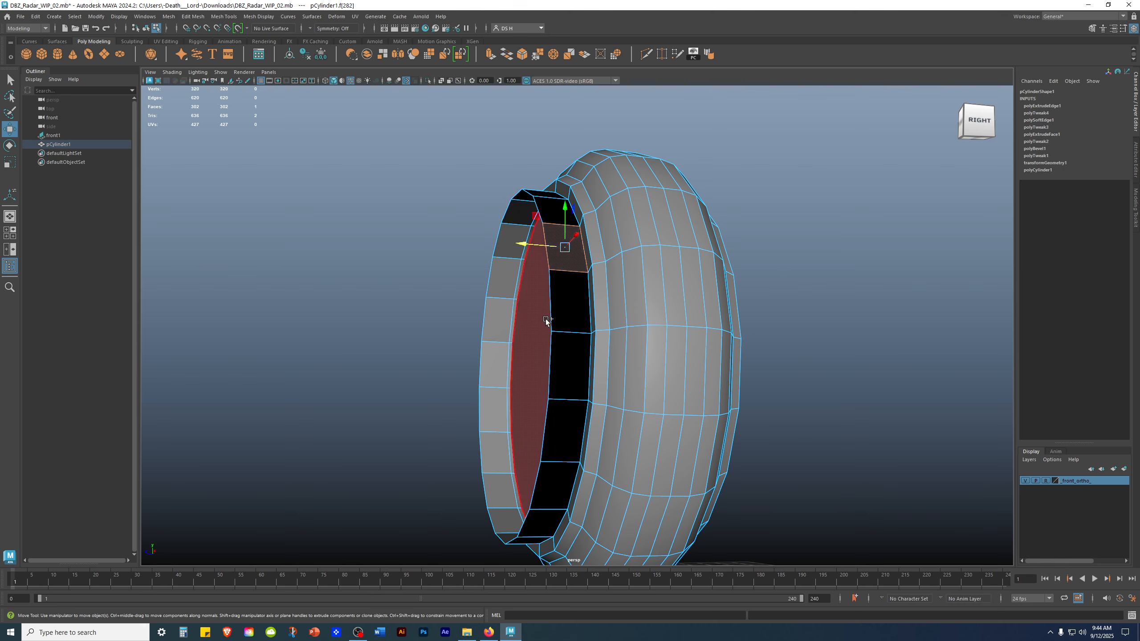
{"action": "double_click", "coordinate": [575, 297], "text": "shift"}
{"action": "left_click_drag", "start_coordinate": [809, 332], "coordinate": [658, 343], "text": "alt"}
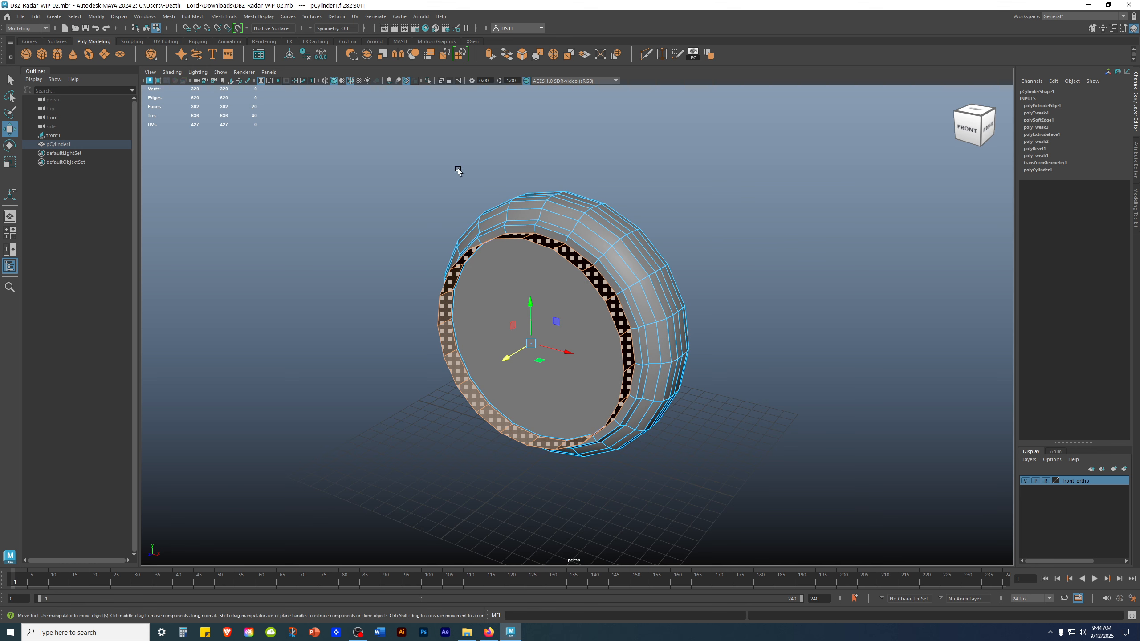
- Extract the selected ring faces as a separate mesh, expand its group in the Outliner, and return to object selection with nothing selected
{"action": "right_click", "coordinate": [756, 213], "text": "shift"}
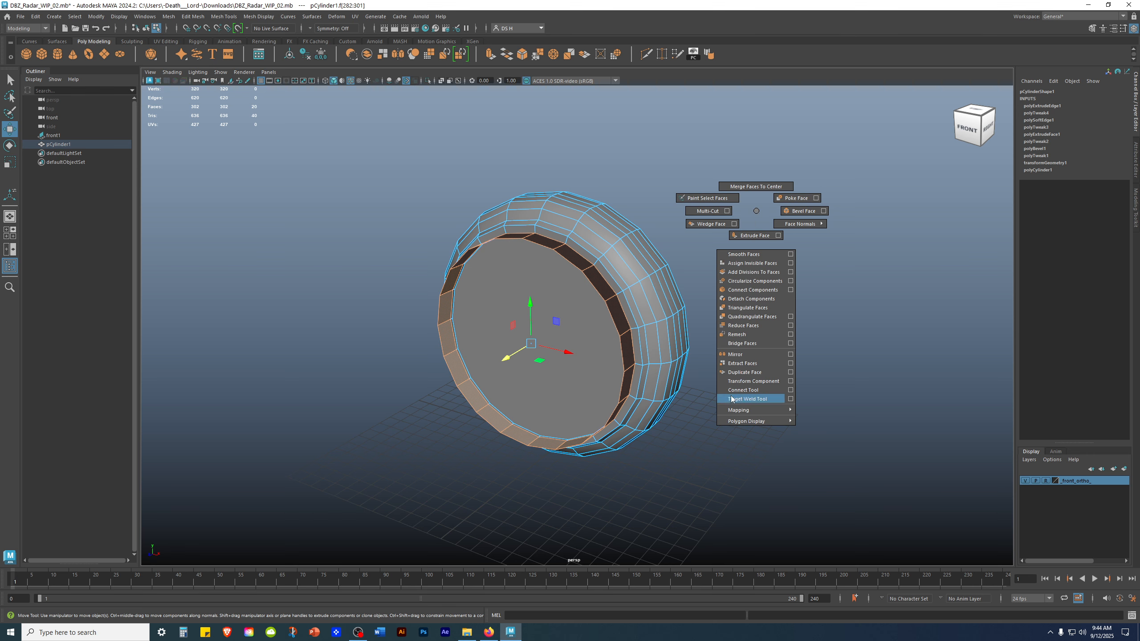
{"action": "left_click", "coordinate": [763, 366]}
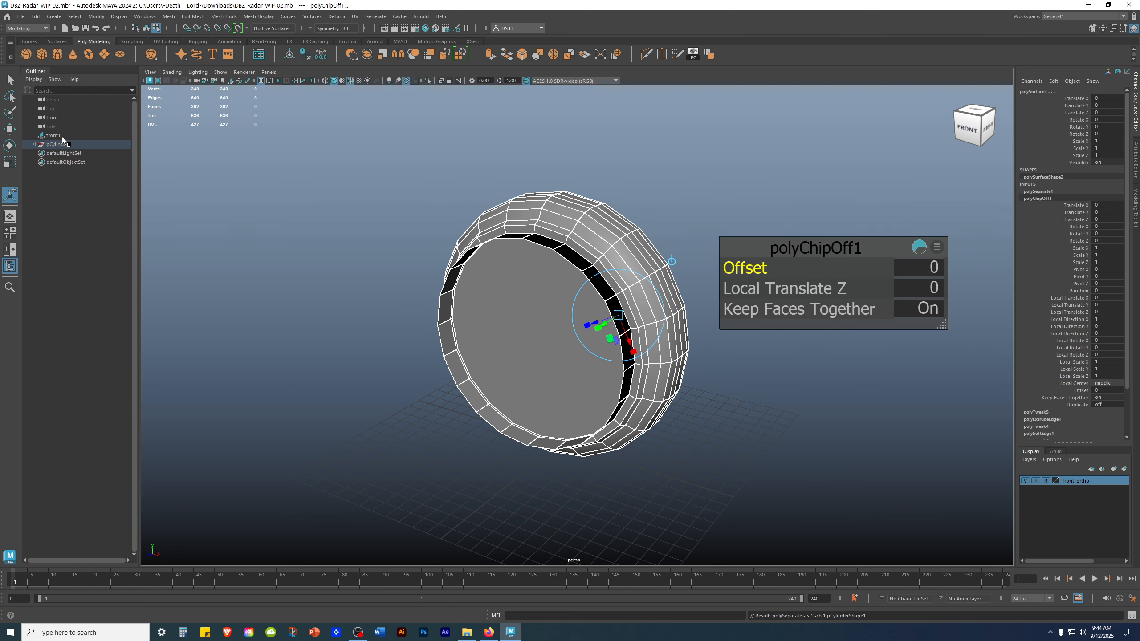
{"action": "left_click", "coordinate": [33, 144]}
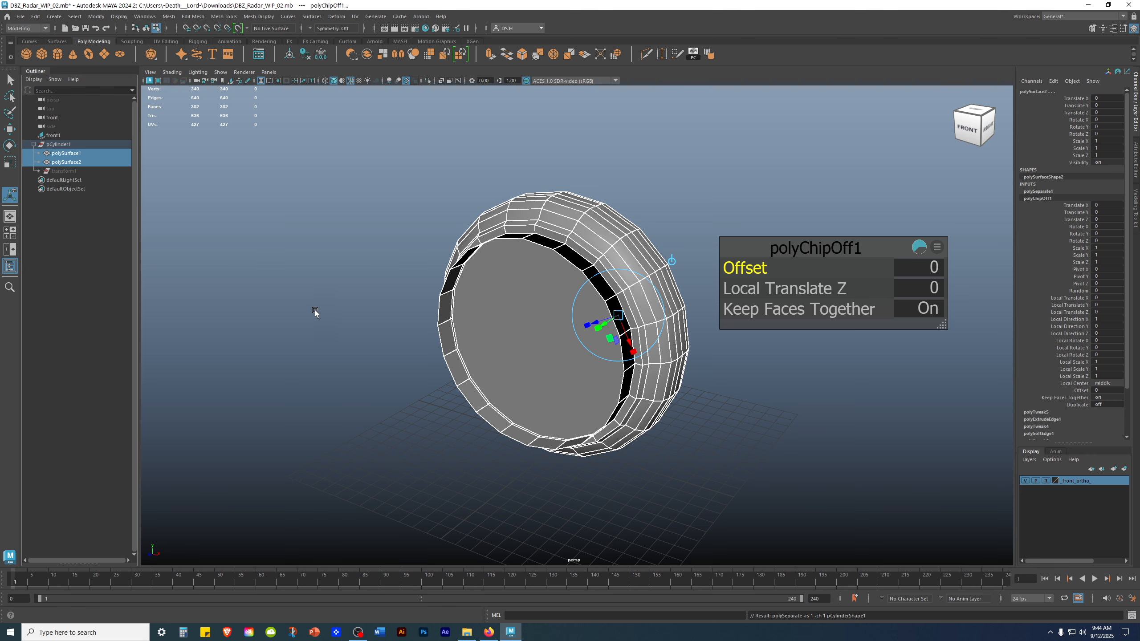
{"action": "right_click", "coordinate": [553, 212]}
{"action": "right_click_drag", "start_coordinate": [553, 212], "coordinate": [800, 94]}
{"action": "left_click", "coordinate": [834, 195]}
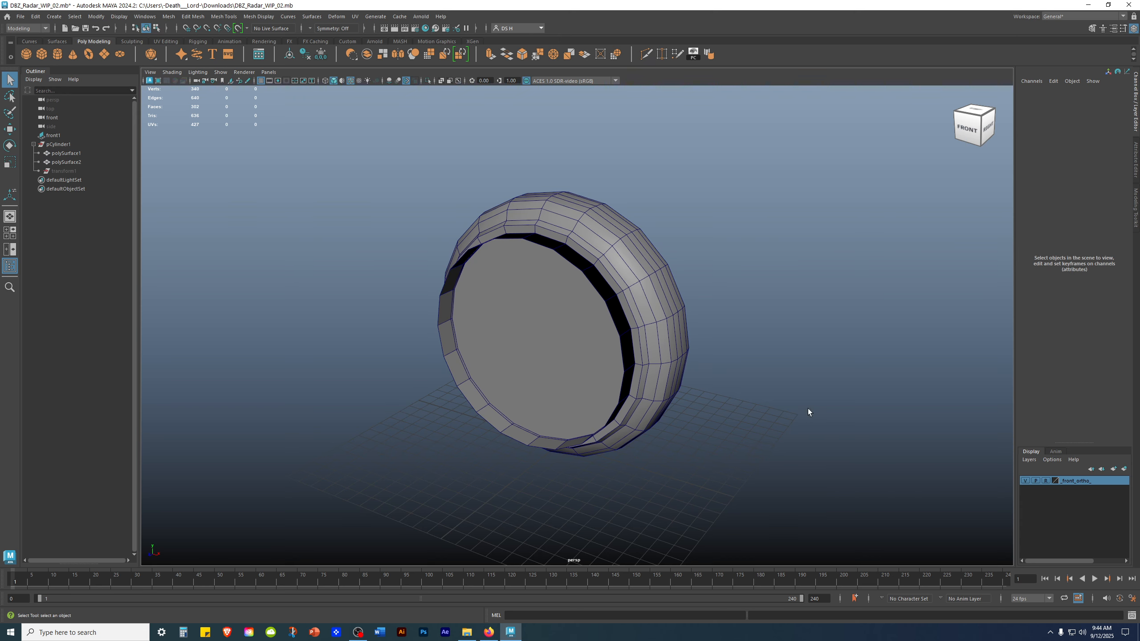
- Rename the main body mesh polySurface1 as DBZ_Radar_Body
{"action": "left_click", "coordinate": [68, 153]}
{"action": "left_click_drag", "start_coordinate": [461, 249], "coordinate": [809, 303], "text": "alt"}
{"action": "left_click_drag", "start_coordinate": [687, 253], "coordinate": [669, 298], "text": "alt"}
{"action": "double_click", "coordinate": [74, 154]}
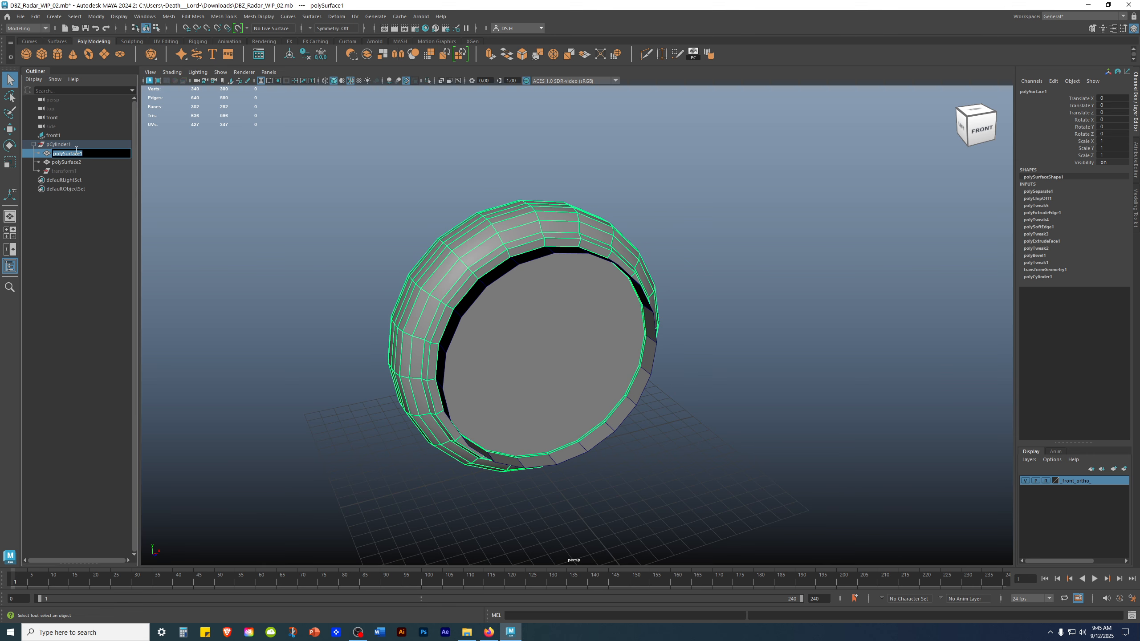
{"action": "type", "text": "B"}
{"action": "type", "text": "dy"}
{"action": "key", "text": "Return"}
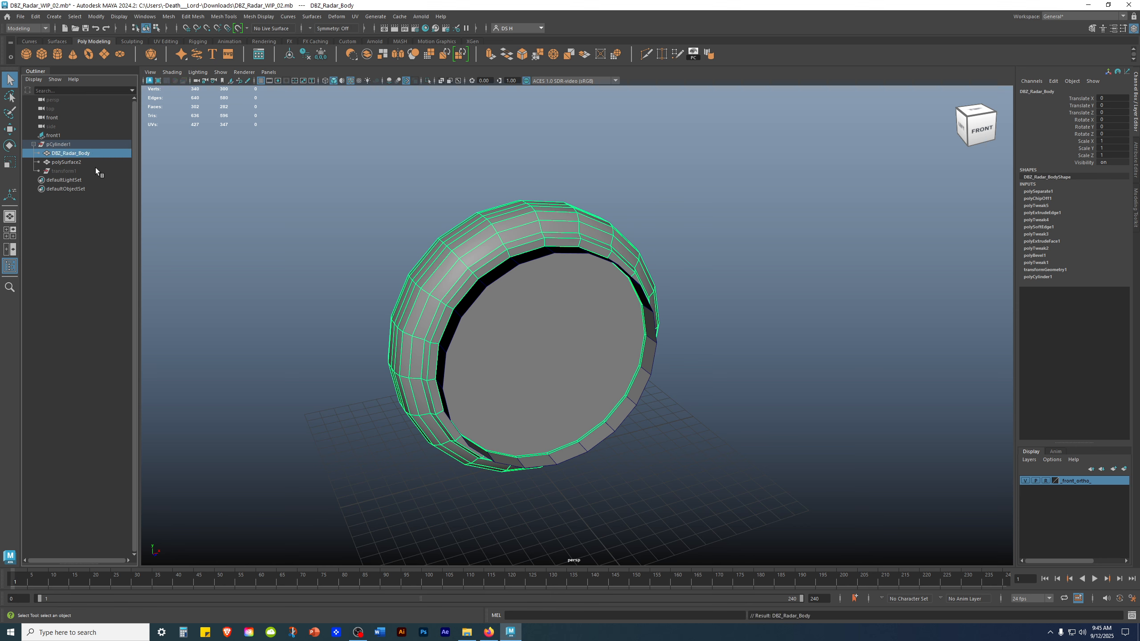
- Rename the extracted ring mesh polySurface2 as Glass_Shell and deselect it
{"action": "double_click", "coordinate": [83, 163]}
{"action": "type", "text": "Glass_Shell"}
{"action": "key", "text": "Return"}
{"action": "left_click_drag", "start_coordinate": [557, 368], "coordinate": [585, 267], "text": "alt"}
{"action": "key", "text": "w"}
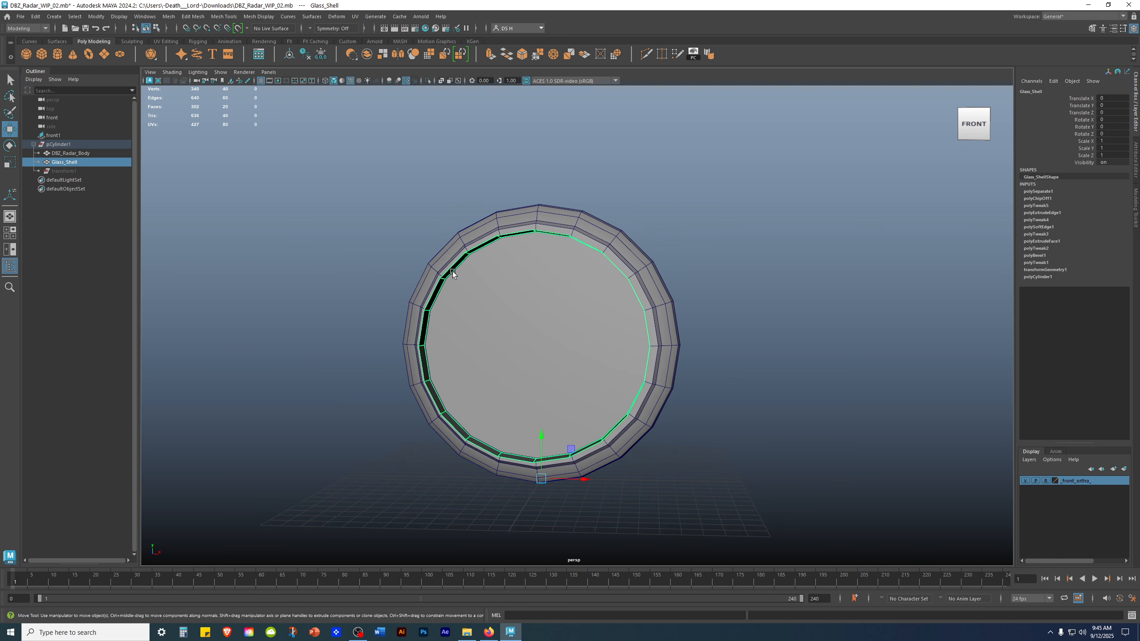
{"action": "left_click", "coordinate": [339, 237]}
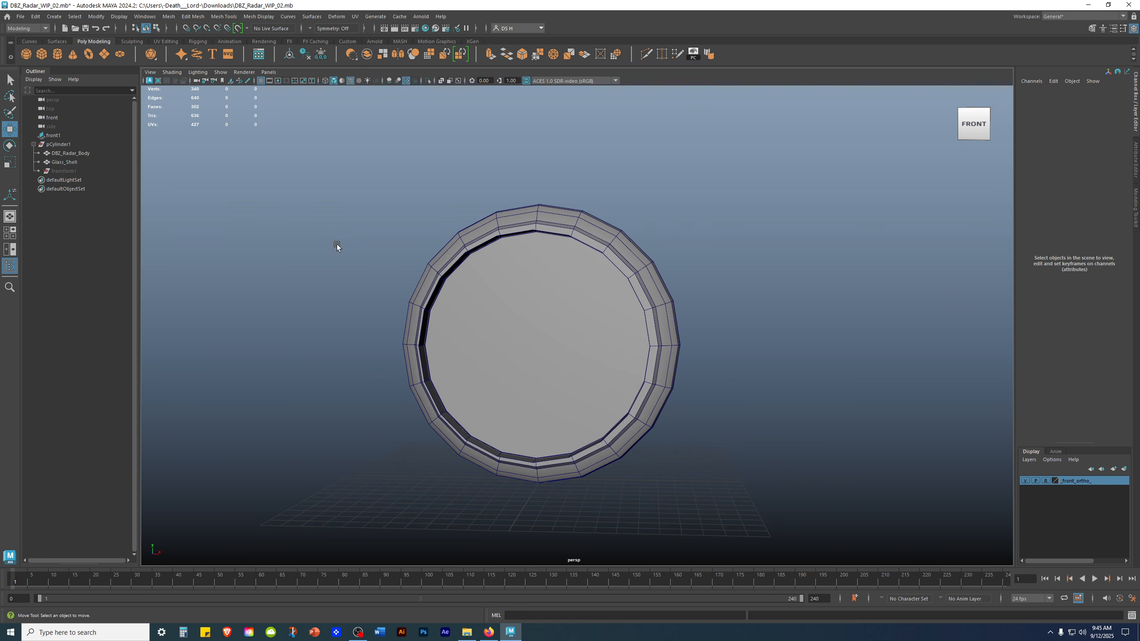
- Select both the radar body and the glass shell, delete their construction history, and clear the selection
{"action": "left_click_drag", "start_coordinate": [500, 272], "coordinate": [490, 310], "text": "alt"}
{"action": "left_click_drag", "start_coordinate": [342, 183], "coordinate": [906, 590]}
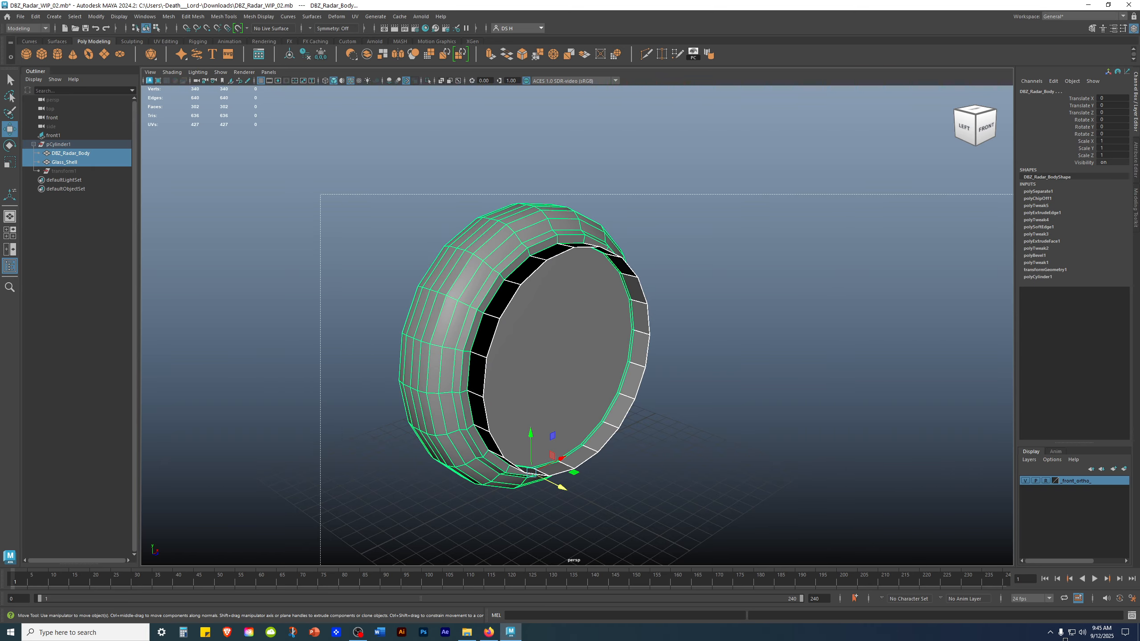
{"action": "left_click_drag", "start_coordinate": [699, 408], "coordinate": [670, 340], "text": "alt"}
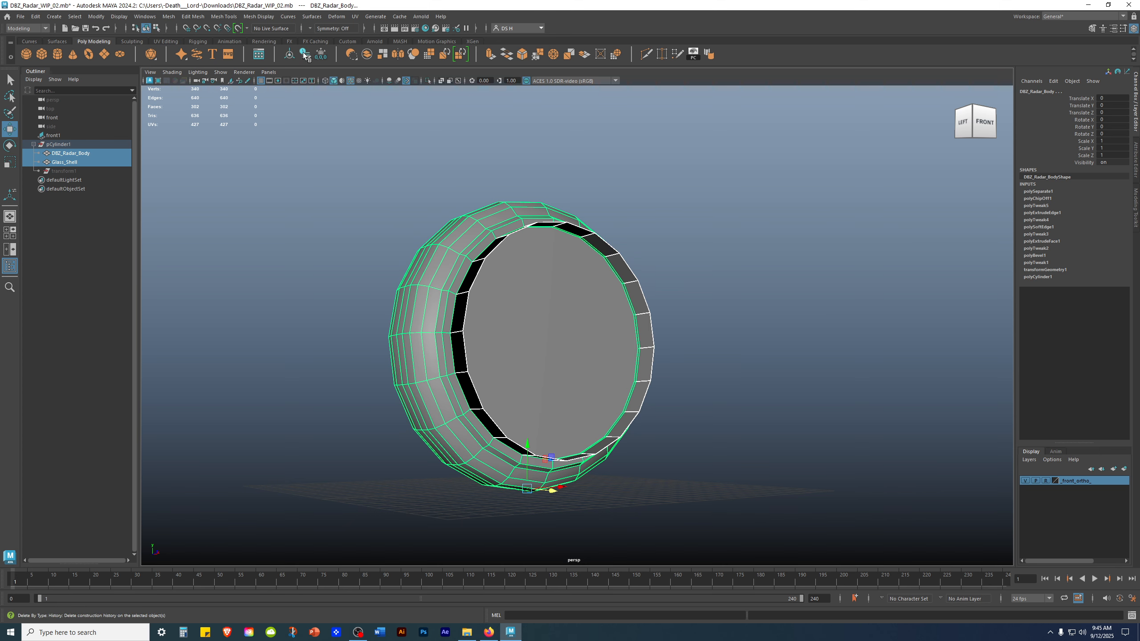
{"action": "key", "text": "alt+shift+d"}
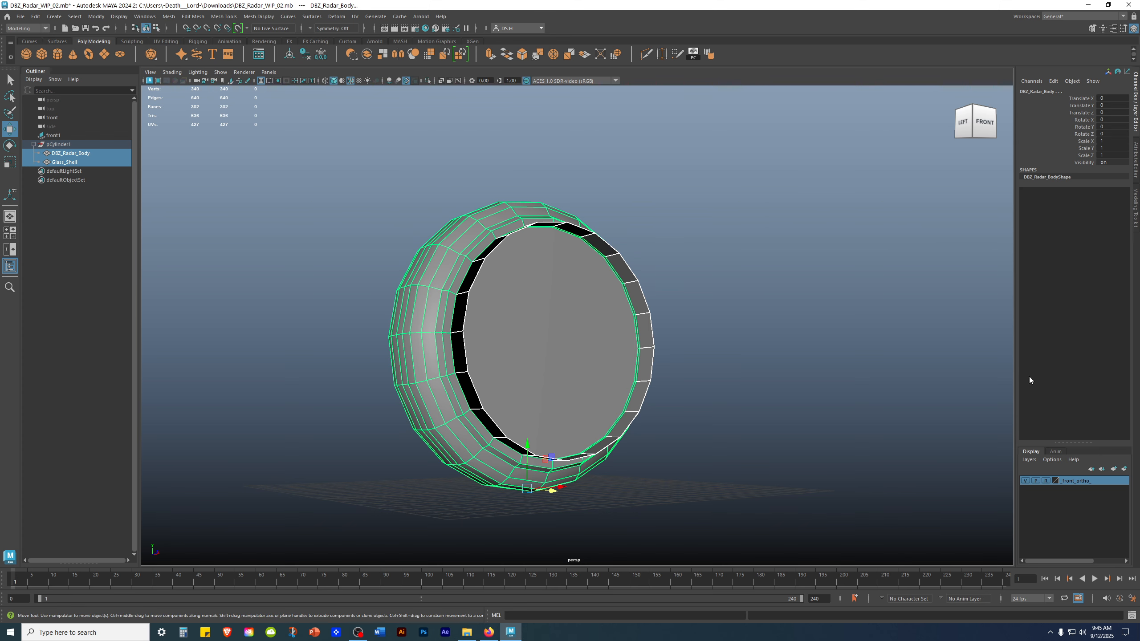
{"action": "left_click", "coordinate": [816, 351]}
- Center the pivot of the Glass_Shell ring and deselect it
{"action": "left_click_drag", "start_coordinate": [685, 332], "coordinate": [595, 297], "text": "alt"}
{"action": "scroll", "coordinate": [597, 292], "scroll_direction": "up", "scroll_amount": 5}
{"action": "left_click_drag", "start_coordinate": [621, 252], "coordinate": [617, 189], "text": "alt"}
{"action": "left_click", "coordinate": [577, 208]}
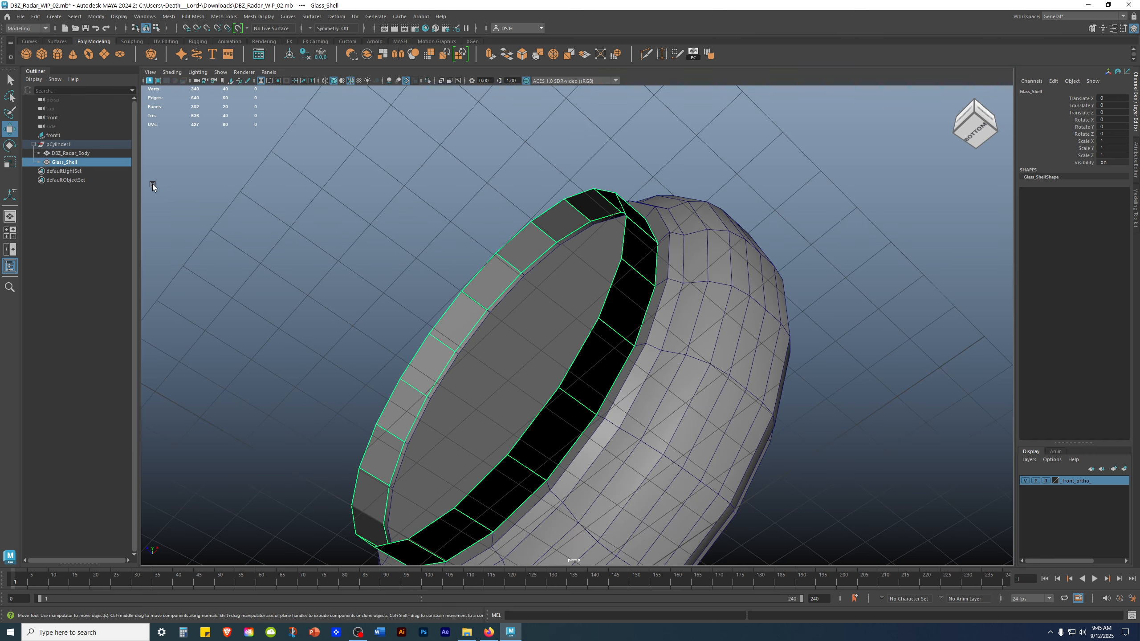
{"action": "left_click_drag", "start_coordinate": [696, 269], "coordinate": [802, 349], "text": "alt"}
{"action": "scroll", "coordinate": [676, 409], "scroll_direction": "down", "scroll_amount": 6}
{"action": "left_click_drag", "start_coordinate": [676, 408], "coordinate": [567, 423], "text": "alt"}
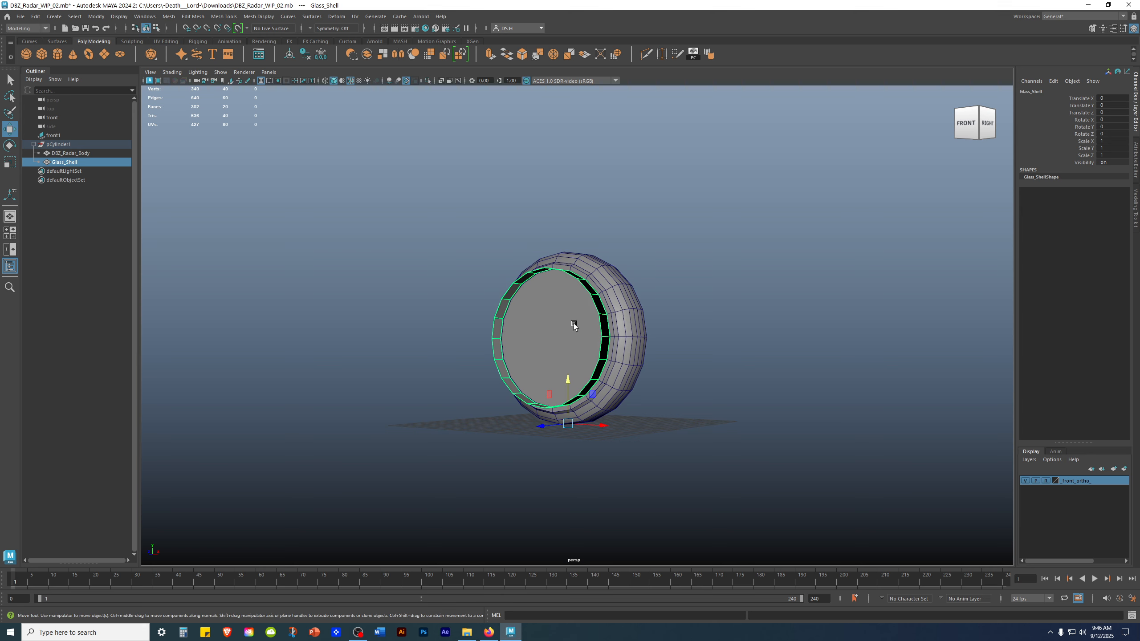
{"action": "left_click", "coordinate": [290, 54]}
{"action": "left_click_drag", "start_coordinate": [677, 339], "coordinate": [832, 346], "text": "alt"}
{"action": "scroll", "coordinate": [822, 314], "scroll_direction": "up", "scroll_amount": 5}
{"action": "left_click", "coordinate": [813, 280]}
{"action": "left_click_drag", "start_coordinate": [812, 280], "coordinate": [793, 258], "text": "alt"}
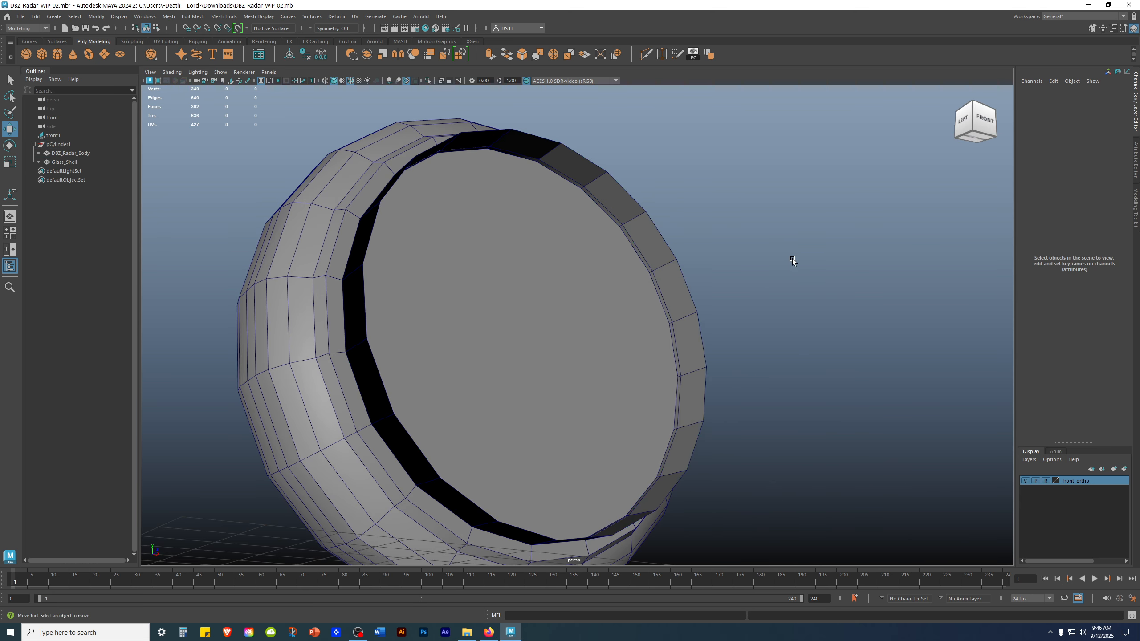
- Select the Glass_Shell ring and add the Reverse normals command to the Poly Modeling shelf
{"action": "scroll", "coordinate": [839, 280], "scroll_direction": "up", "scroll_amount": 5}
{"action": "left_click_drag", "start_coordinate": [670, 207], "coordinate": [853, 201], "text": "alt"}
{"action": "left_click", "coordinate": [494, 185]}
{"action": "left_click_drag", "start_coordinate": [824, 239], "coordinate": [702, 282], "text": "alt"}
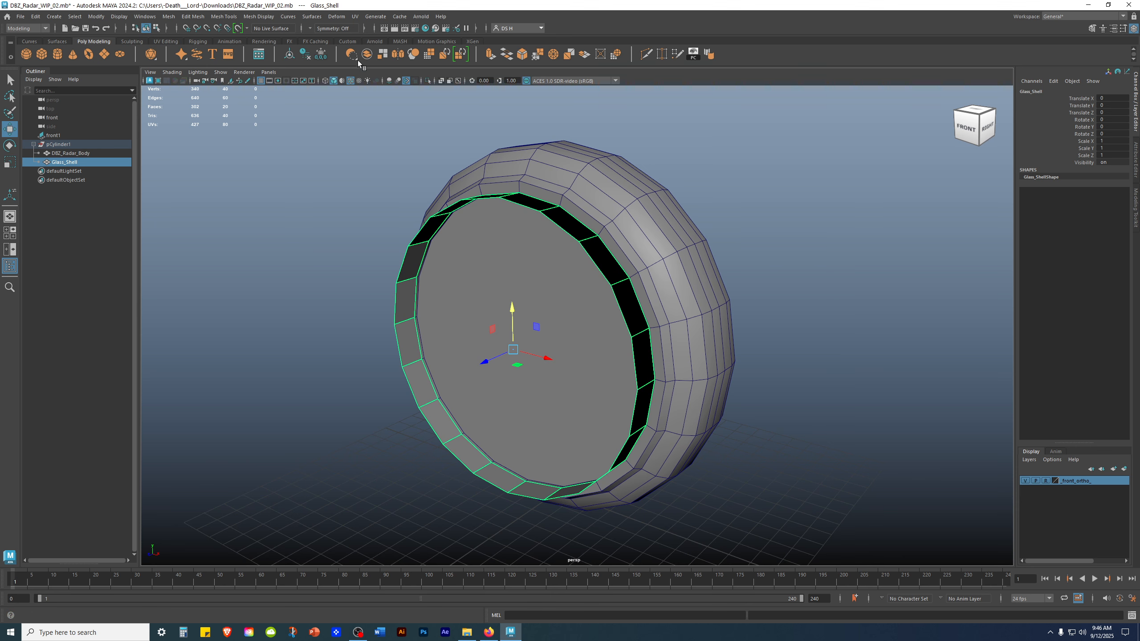
{"action": "left_click", "coordinate": [259, 16]}
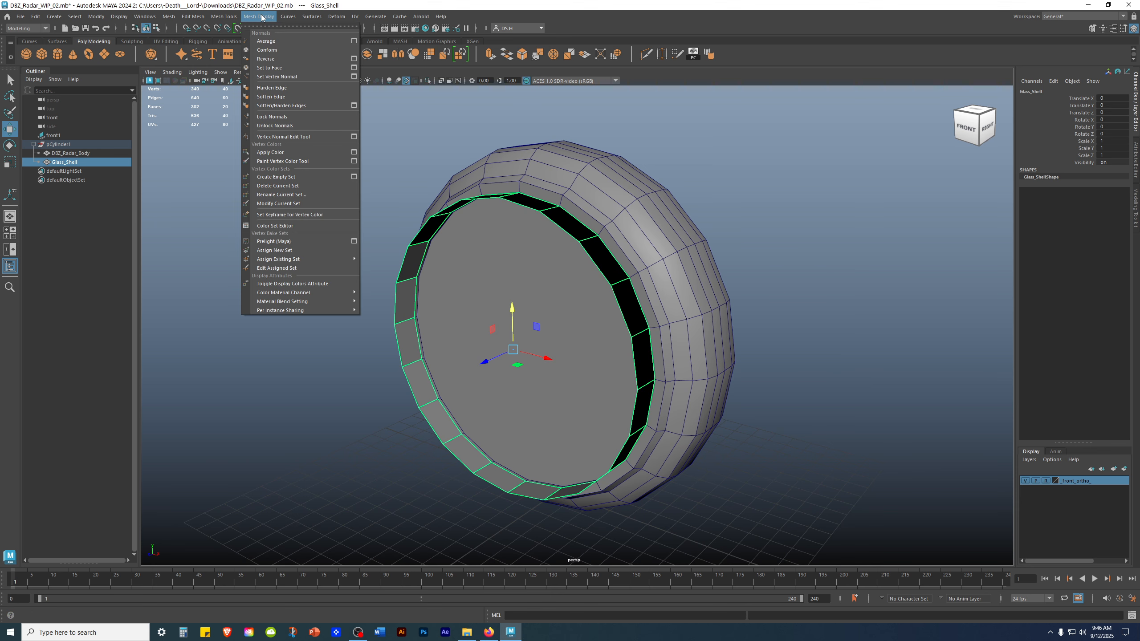
{"action": "left_click", "coordinate": [304, 60], "text": "ctrl+shift"}
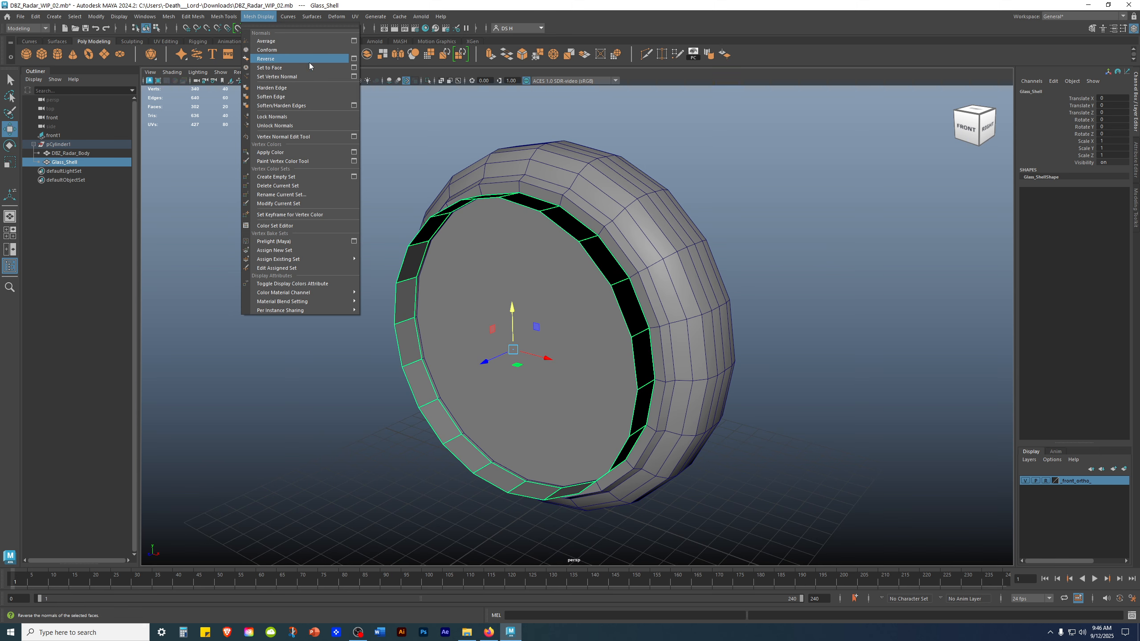
- Reverse the normals of the Glass_Shell ring, deselect it, and inspect its inner and outer faces
{"action": "left_click", "coordinate": [725, 55]}
{"action": "left_click", "coordinate": [759, 197]}
{"action": "left_click_drag", "start_coordinate": [635, 247], "coordinate": [582, 242], "text": "alt"}
{"action": "scroll", "coordinate": [583, 243], "scroll_direction": "up", "scroll_amount": 5}
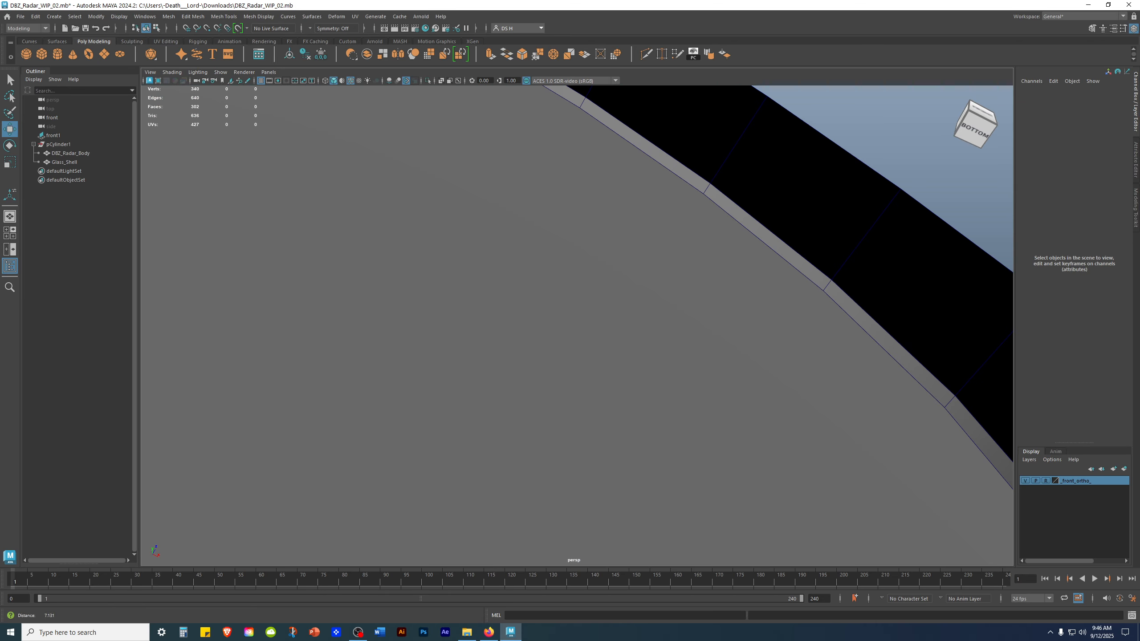
{"action": "scroll", "coordinate": [622, 241], "scroll_direction": "down", "scroll_amount": 3}
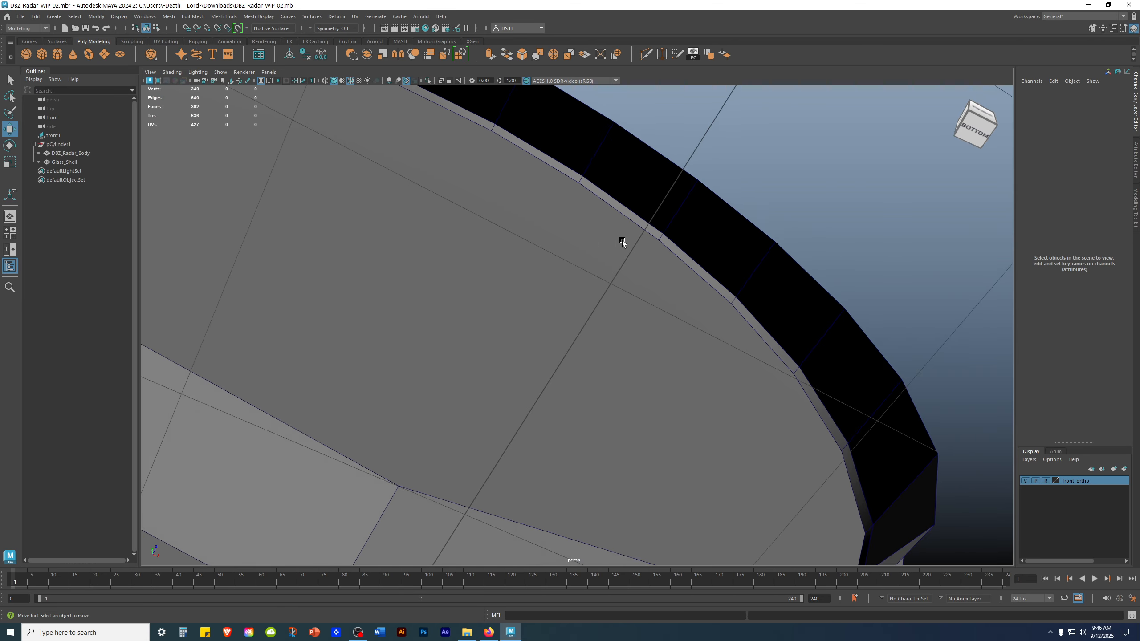
{"action": "left_click_drag", "start_coordinate": [622, 241], "coordinate": [427, 262], "text": "alt"}
{"action": "scroll", "coordinate": [646, 267], "scroll_direction": "down", "scroll_amount": 4}
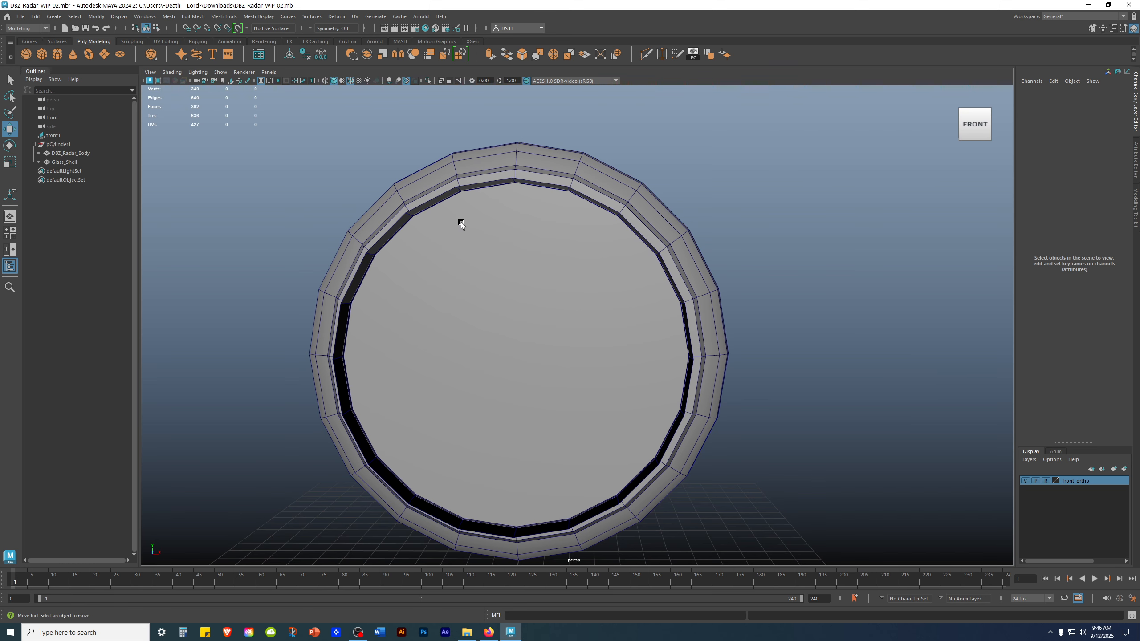
{"action": "left_click_drag", "start_coordinate": [461, 222], "coordinate": [471, 180], "text": "alt"}
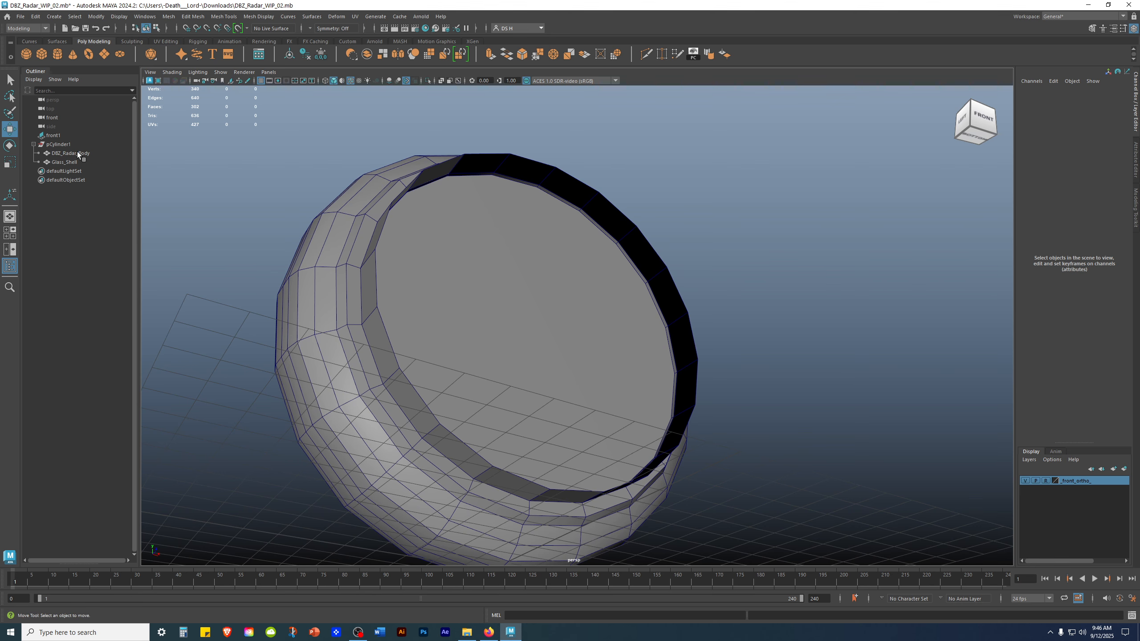
- Select the radar body and the glass shell and move both out of the pCylinder1 group to the top level of the Outliner
{"action": "left_click_drag", "start_coordinate": [657, 186], "coordinate": [586, 219], "text": "alt"}
{"action": "scroll", "coordinate": [586, 219], "scroll_direction": "down", "scroll_amount": 5}
{"action": "left_click_drag", "start_coordinate": [325, 169], "coordinate": [964, 550]}
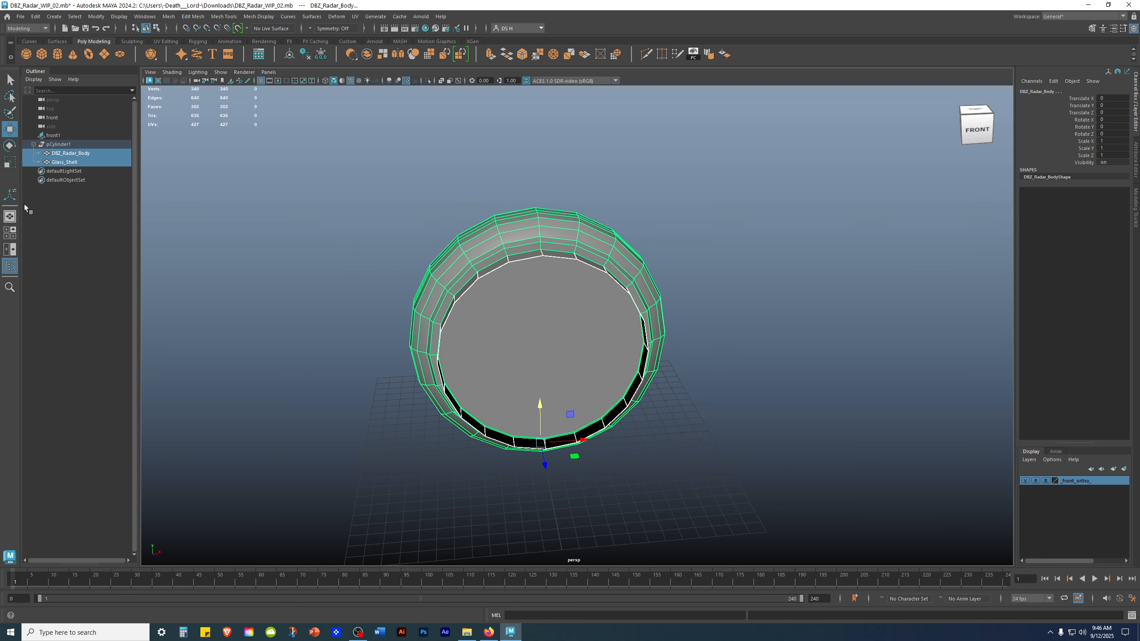
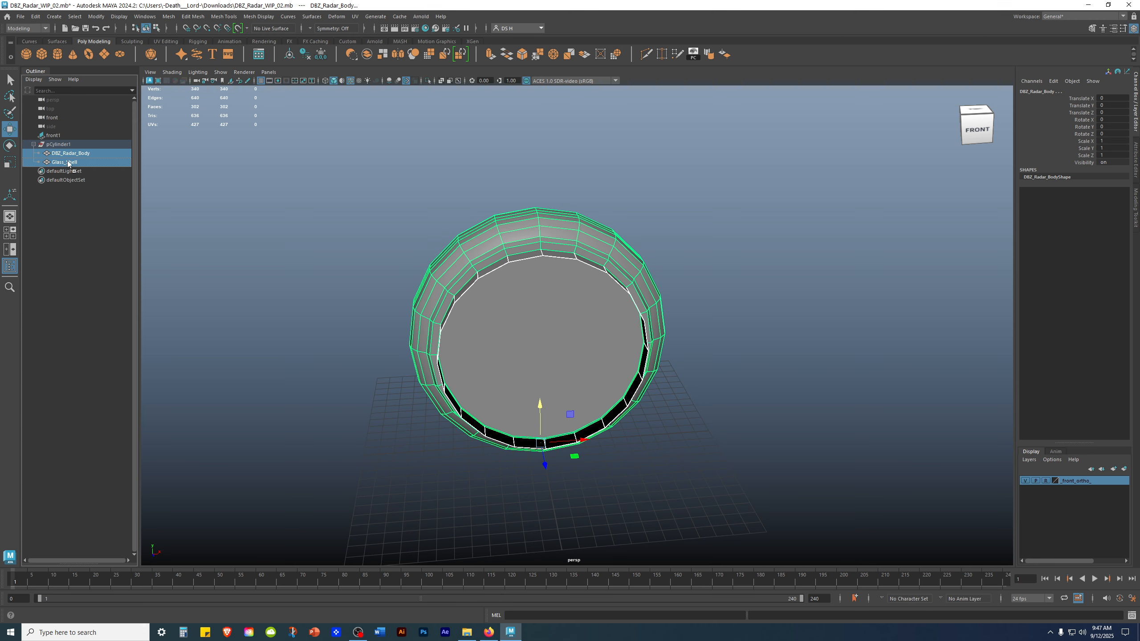
{"action": "left_click_drag", "start_coordinate": [68, 163], "coordinate": [110, 269]}
{"action": "left_click_drag", "start_coordinate": [109, 272], "coordinate": [109, 278]}
{"action": "left_click", "coordinate": [109, 280]}
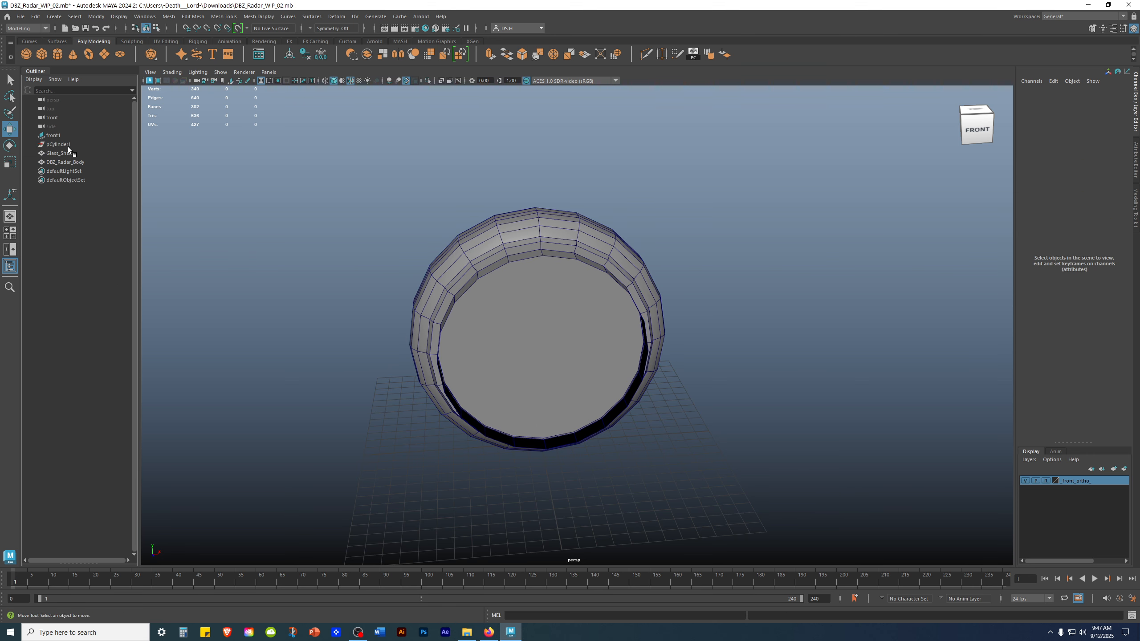
- Delete the emptied pCylinder1 group
{"action": "left_click", "coordinate": [68, 145]}
{"action": "key", "text": "Delete"}
{"action": "key", "text": "f"}
{"action": "left_click_drag", "start_coordinate": [748, 289], "coordinate": [702, 257], "text": "alt"}
- In the wireframe side view, snap the Glass_Shell's pivot along Z to the ring's back edge where it meets the body
{"action": "left_click", "coordinate": [599, 203]}
{"action": "key", "text": "r"}
{"action": "left_click_drag", "start_coordinate": [642, 453], "coordinate": [597, 420], "text": "alt"}
{"action": "key", "text": "space"}
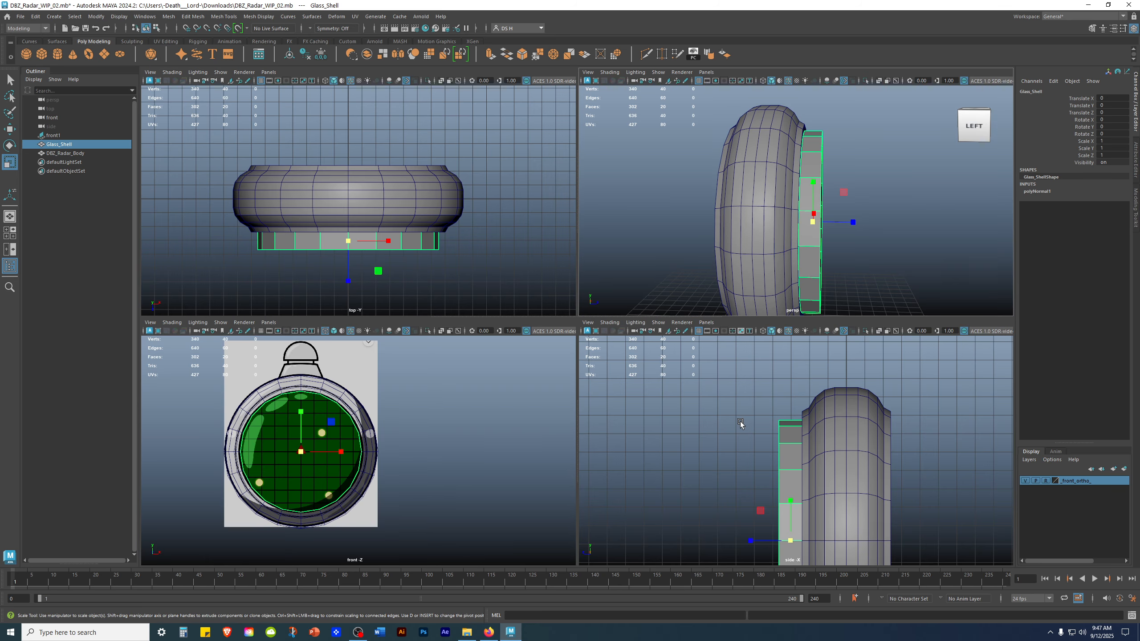
{"action": "key", "text": "space"}
{"action": "middle_click_drag", "start_coordinate": [606, 373], "coordinate": [640, 311], "text": "alt"}
{"action": "key", "text": "4"}
{"action": "scroll", "coordinate": [570, 387], "scroll_direction": "up", "scroll_amount": 5}
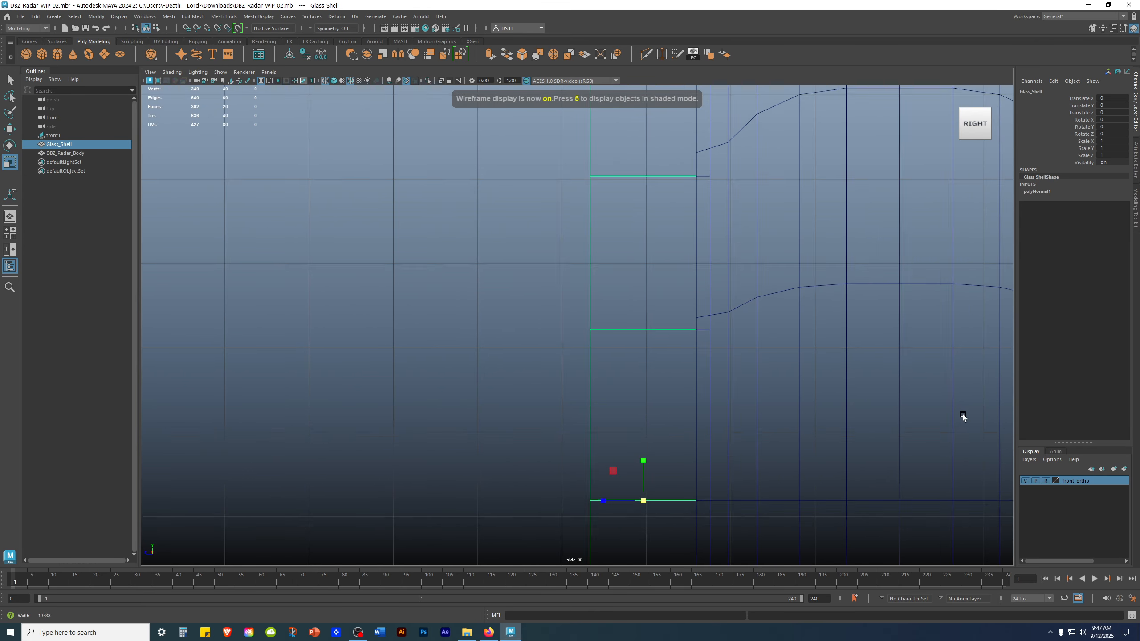
{"action": "right_click_drag", "start_coordinate": [624, 311], "coordinate": [649, 447], "text": "alt"}
{"action": "middle_click_drag", "start_coordinate": [649, 448], "coordinate": [620, 326], "text": "alt"}
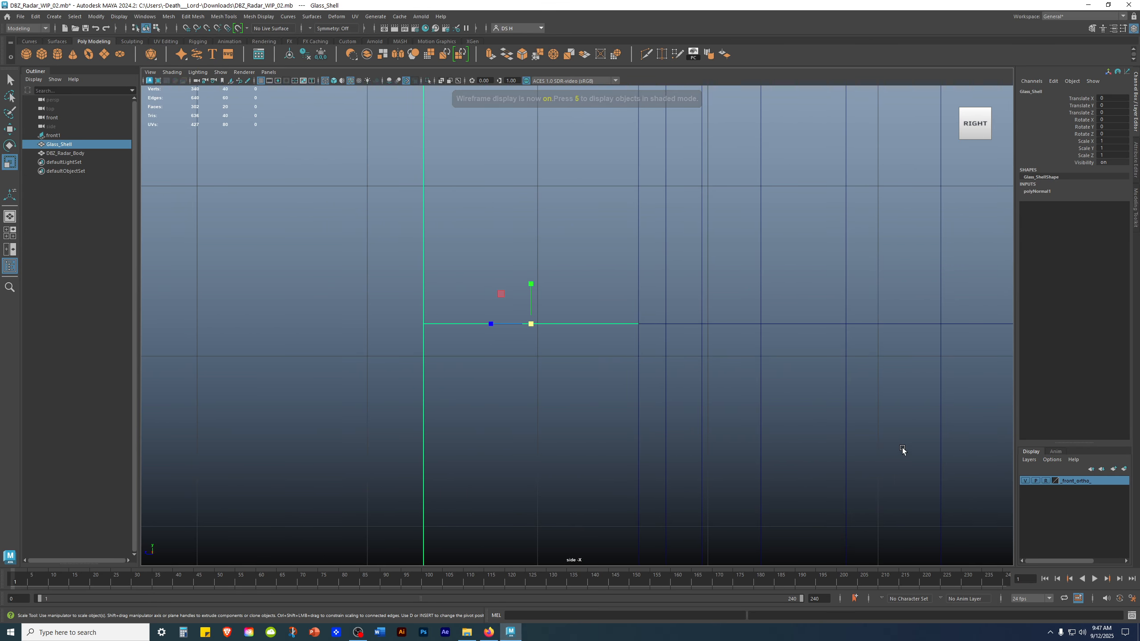
{"action": "key", "text": "d"}
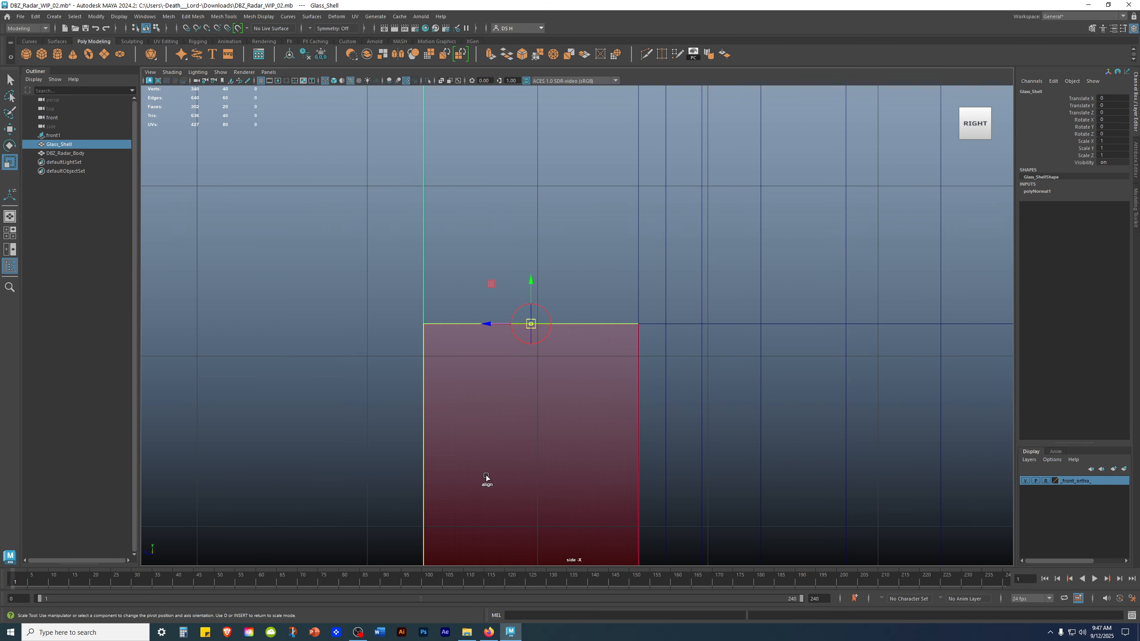
{"action": "key", "text": "v"}
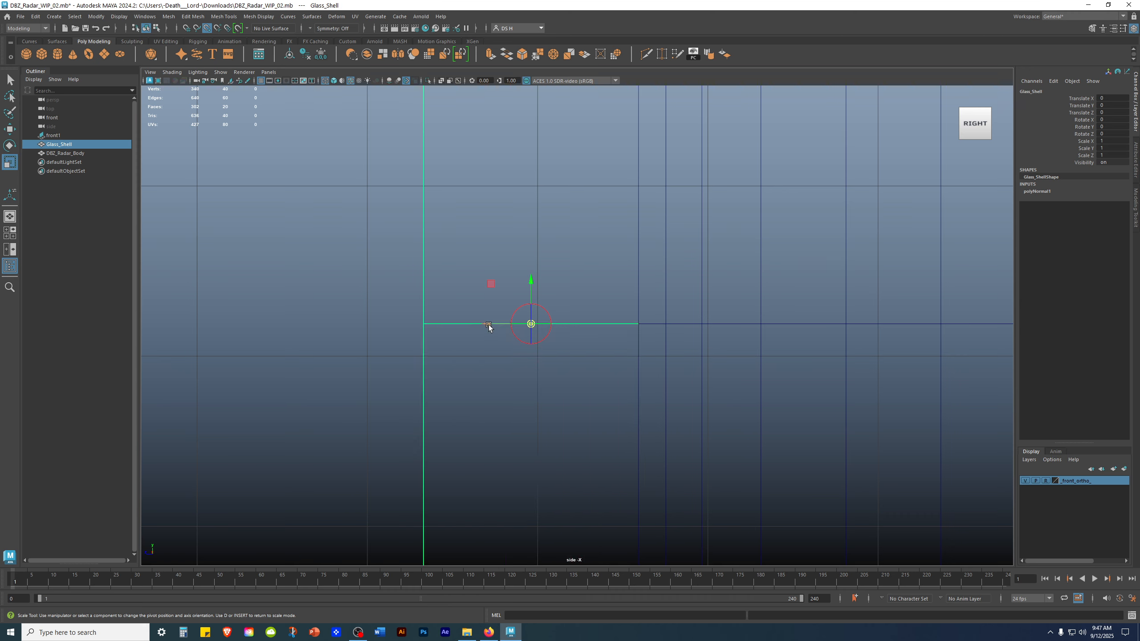
{"action": "left_click_drag", "start_coordinate": [488, 324], "coordinate": [640, 321]}
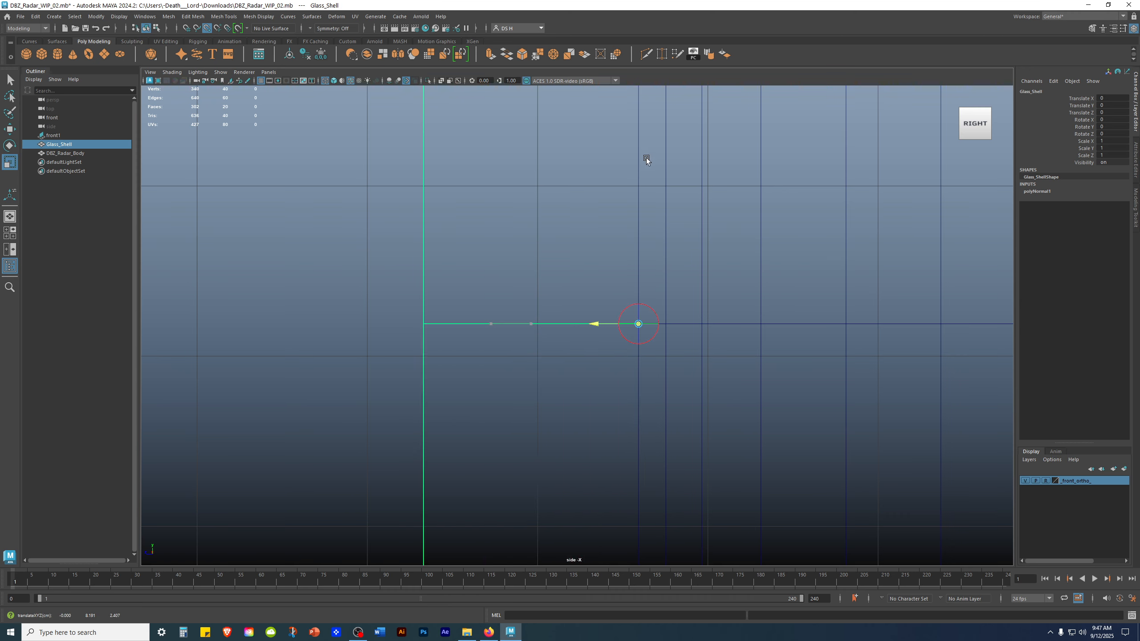
{"action": "left_click_drag", "start_coordinate": [643, 381], "coordinate": [634, 324]}
- In the perspective view, try moving the Glass_Shell forward along Z away from the body, and undo the move
{"action": "key", "text": "w"}
{"action": "key", "text": "space"}
{"action": "key", "text": "space"}
{"action": "left_click_drag", "start_coordinate": [727, 253], "coordinate": [757, 281], "text": "alt"}
{"action": "right_click_drag", "start_coordinate": [756, 281], "coordinate": [588, 292], "text": "alt"}
{"action": "left_click_drag", "start_coordinate": [628, 368], "coordinate": [699, 412]}
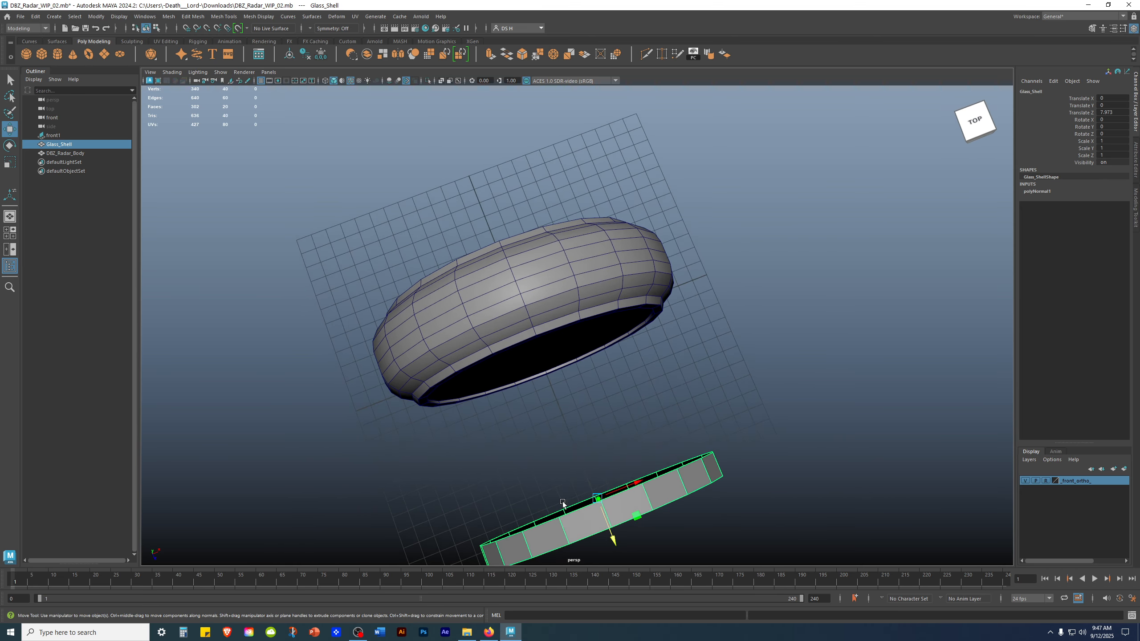
{"action": "key", "text": "ctrl+z"}
- Scale the Glass_Shell ring up uniformly in X and Y to about 1.04, leaving its depth at 1
{"action": "left_click_drag", "start_coordinate": [815, 457], "coordinate": [737, 320], "text": "alt"}
{"action": "middle_click_drag", "start_coordinate": [629, 304], "coordinate": [732, 317], "text": "alt"}
{"action": "left_click_drag", "start_coordinate": [731, 315], "coordinate": [720, 320], "text": "alt"}
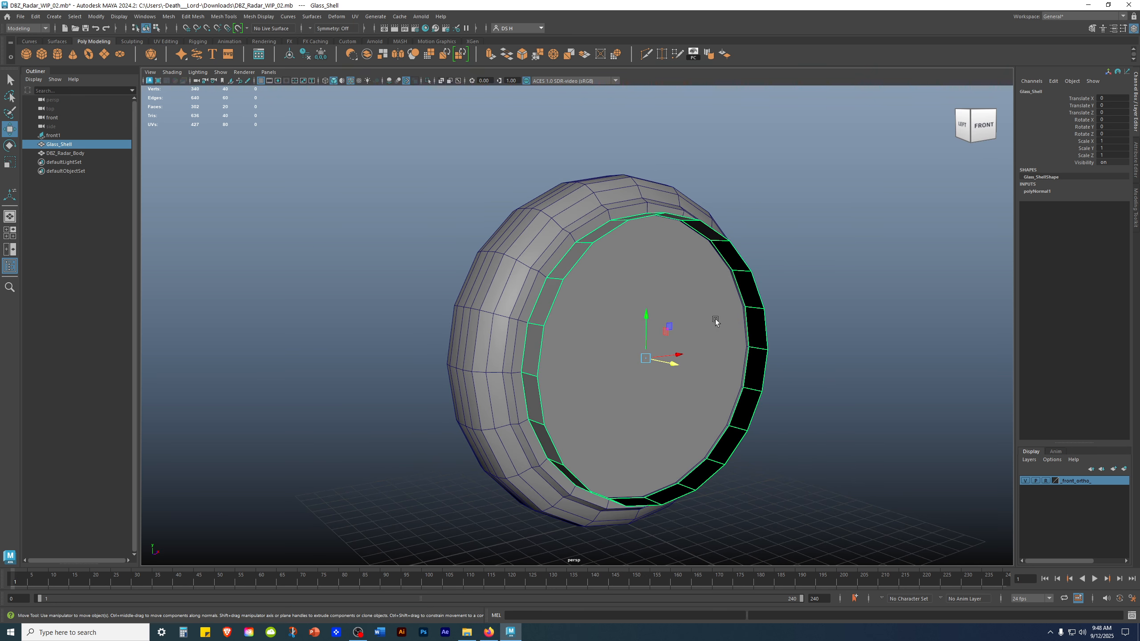
{"action": "left_click_drag", "start_coordinate": [709, 322], "coordinate": [648, 385], "text": "alt"}
{"action": "key", "text": "r"}
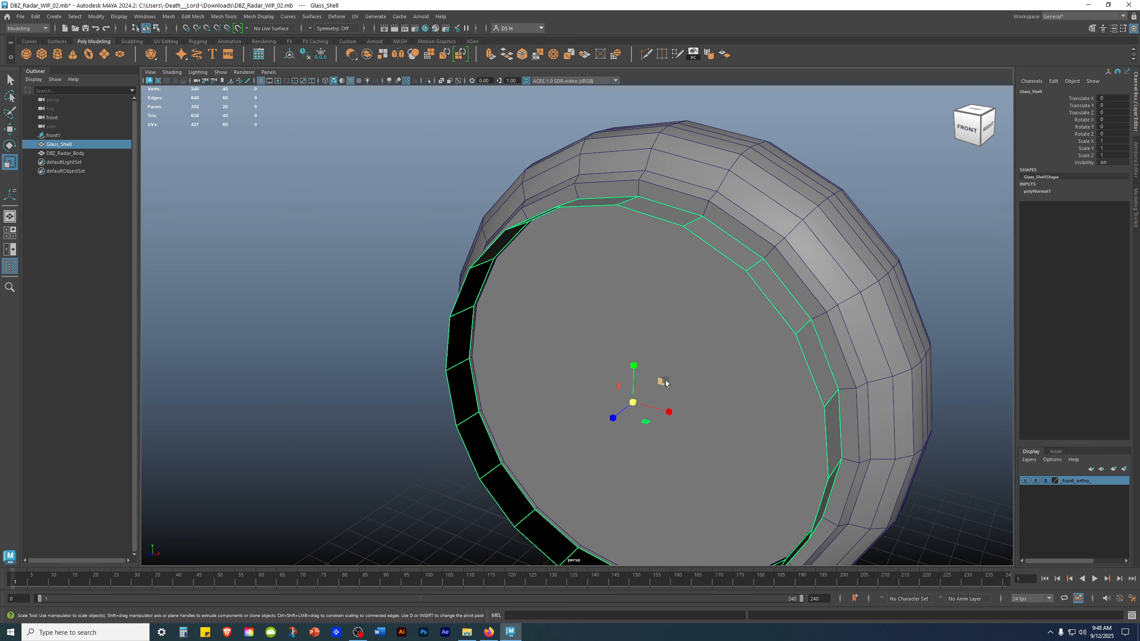
{"action": "left_click_drag", "start_coordinate": [663, 378], "coordinate": [661, 381]}
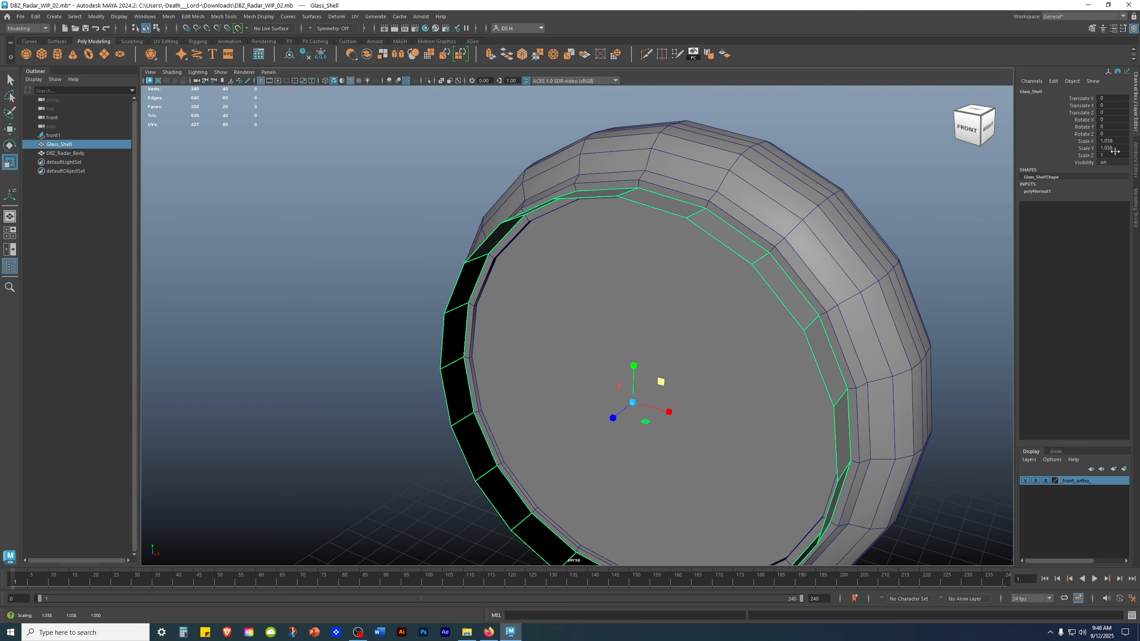
{"action": "left_click_drag", "start_coordinate": [629, 314], "coordinate": [679, 281], "text": "alt"}
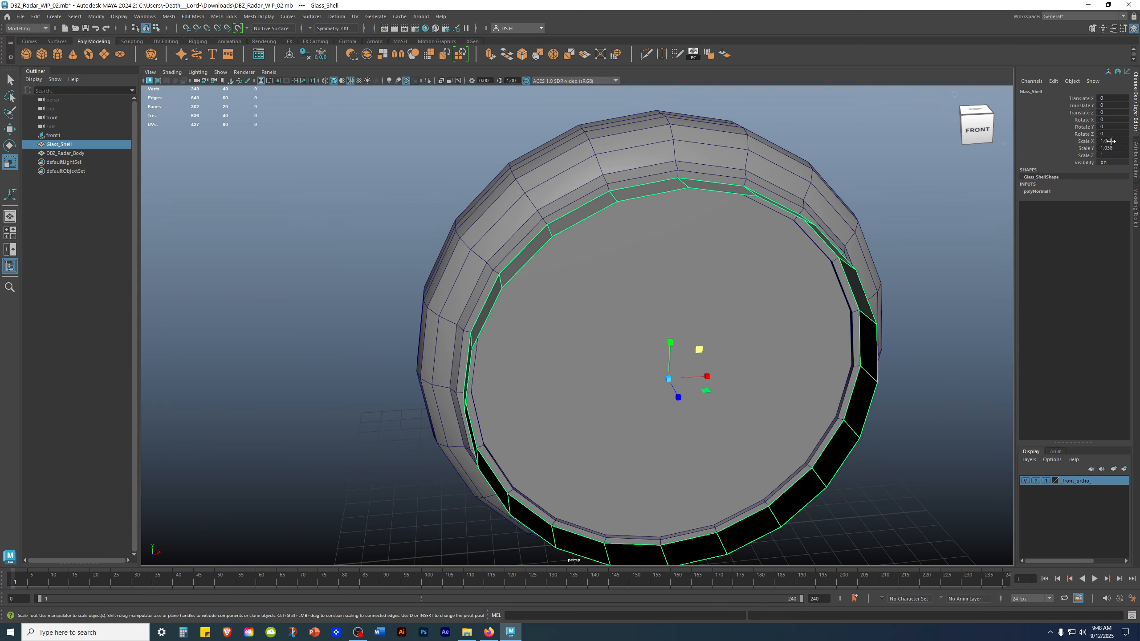
- Save the scene as a new version named DBZ_Radar_WIP_03.mb
{"action": "scroll", "coordinate": [784, 294], "scroll_direction": "down", "scroll_amount": 5}
{"action": "left_click", "coordinate": [784, 295]}
{"action": "left_click_drag", "start_coordinate": [707, 313], "coordinate": [776, 293], "text": "alt"}
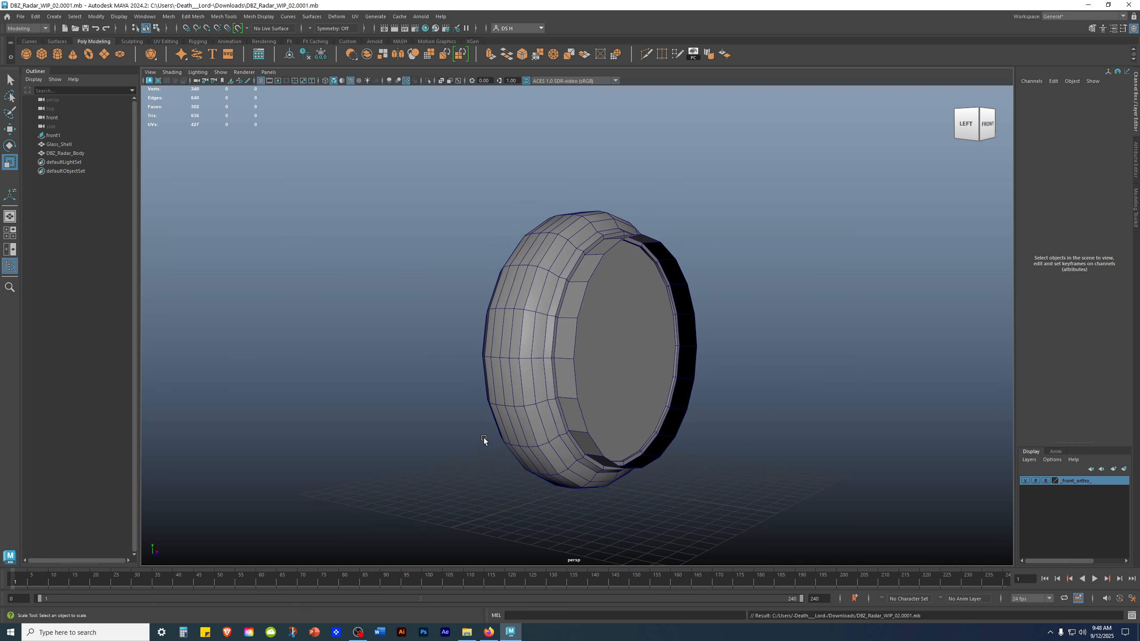
{"action": "key", "text": "q"}
{"action": "key", "text": "ctrl+shift+s"}
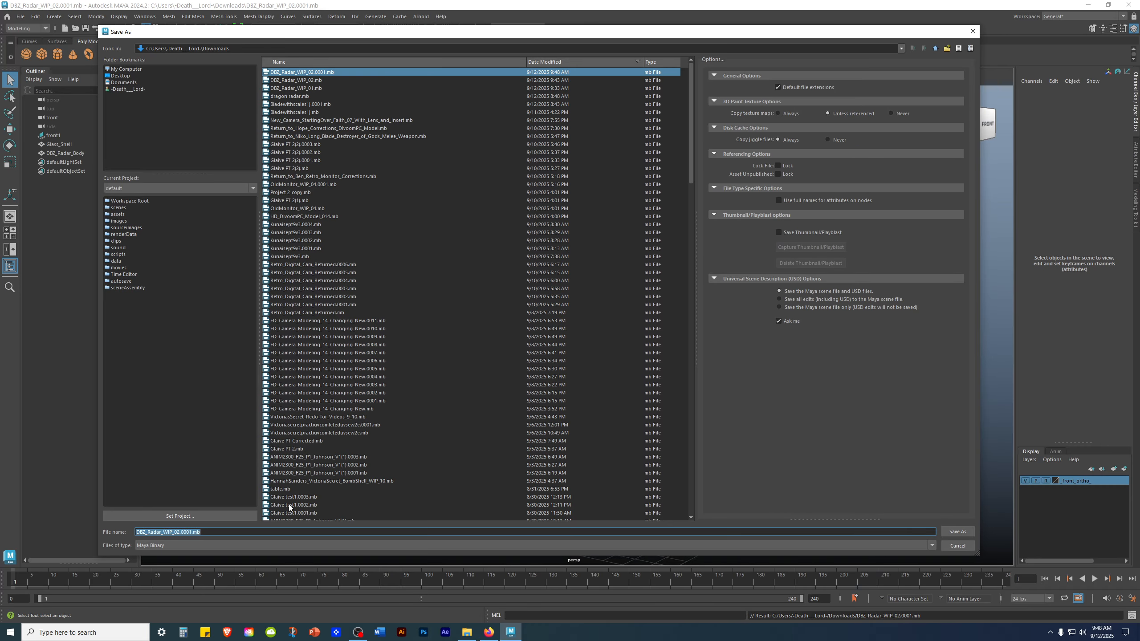
{"action": "left_click", "coordinate": [191, 532]}
{"action": "type", "text": "3"}
{"action": "key", "text": "Return"}
- In the side view, select the front row of vertices on the Glass_Shell ring
{"action": "key", "text": "r"}
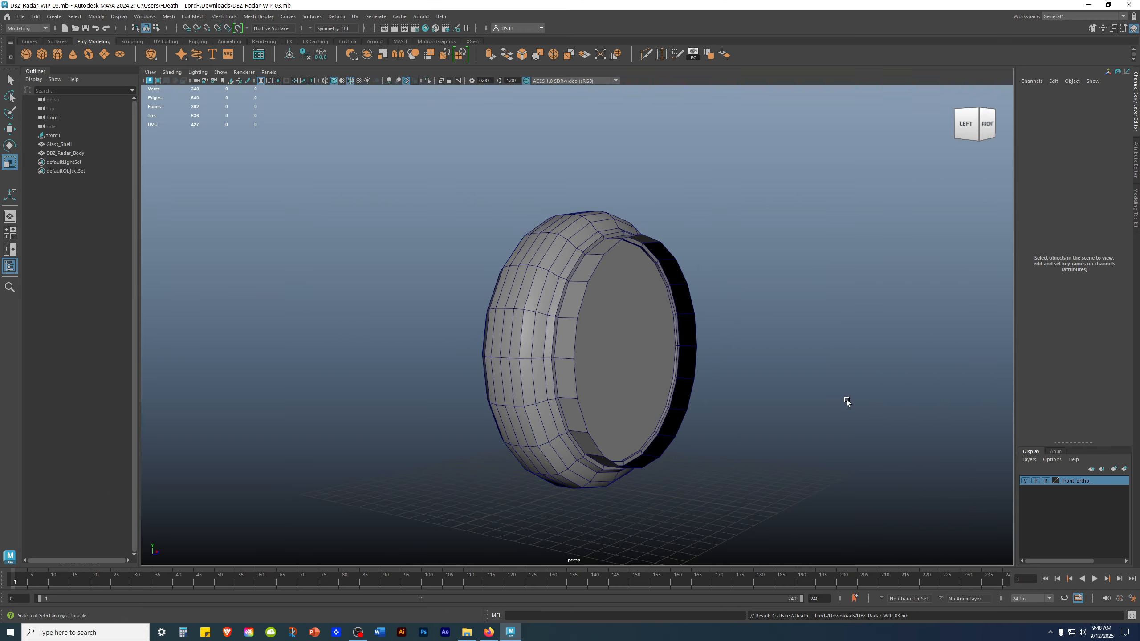
{"action": "left_click_drag", "start_coordinate": [733, 364], "coordinate": [645, 256], "text": "alt"}
{"action": "right_click_drag", "start_coordinate": [645, 256], "coordinate": [730, 257], "text": "alt"}
{"action": "left_click_drag", "start_coordinate": [730, 256], "coordinate": [833, 272], "text": "alt"}
{"action": "left_click", "coordinate": [680, 214]}
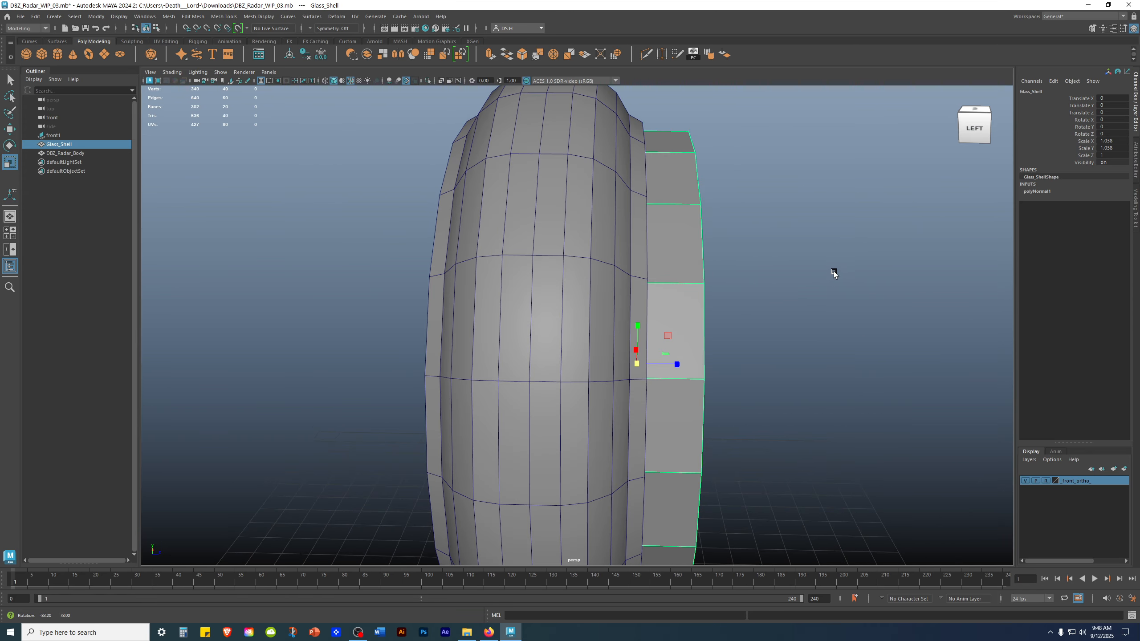
{"action": "right_click", "coordinate": [697, 172]}
{"action": "right_click_drag", "start_coordinate": [697, 172], "coordinate": [351, 173]}
{"action": "right_click_drag", "start_coordinate": [561, 216], "coordinate": [436, 230], "text": "alt"}
{"action": "left_click_drag", "start_coordinate": [642, 240], "coordinate": [575, 252], "text": "alt"}
{"action": "key", "text": "space"}
{"action": "key", "text": "space"}
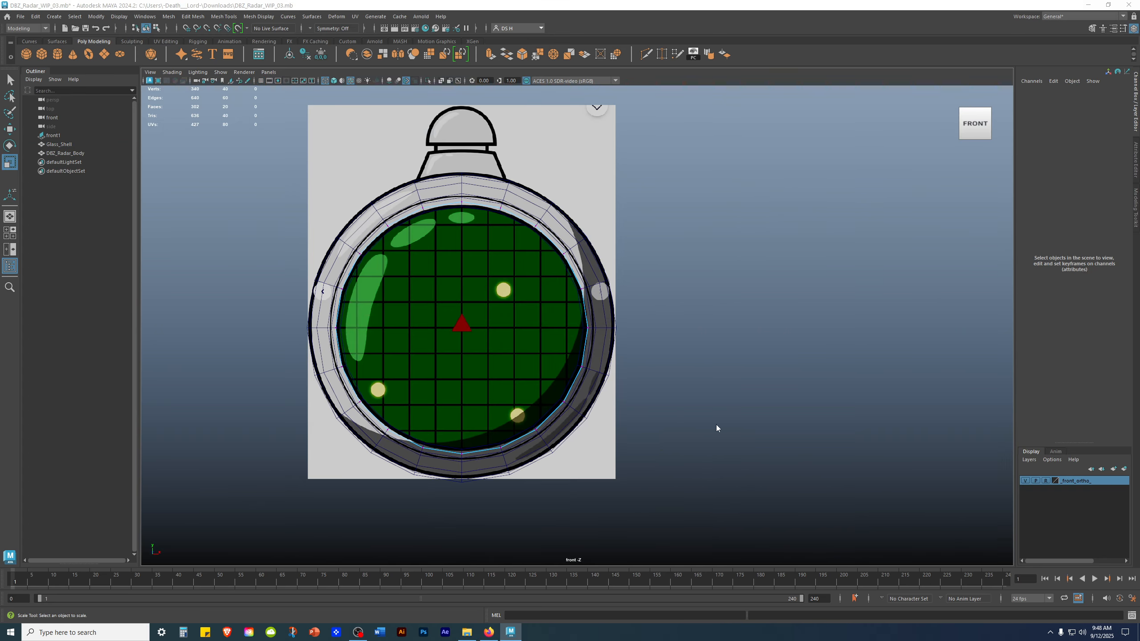
{"action": "key", "text": "space"}
{"action": "key", "text": "space"}
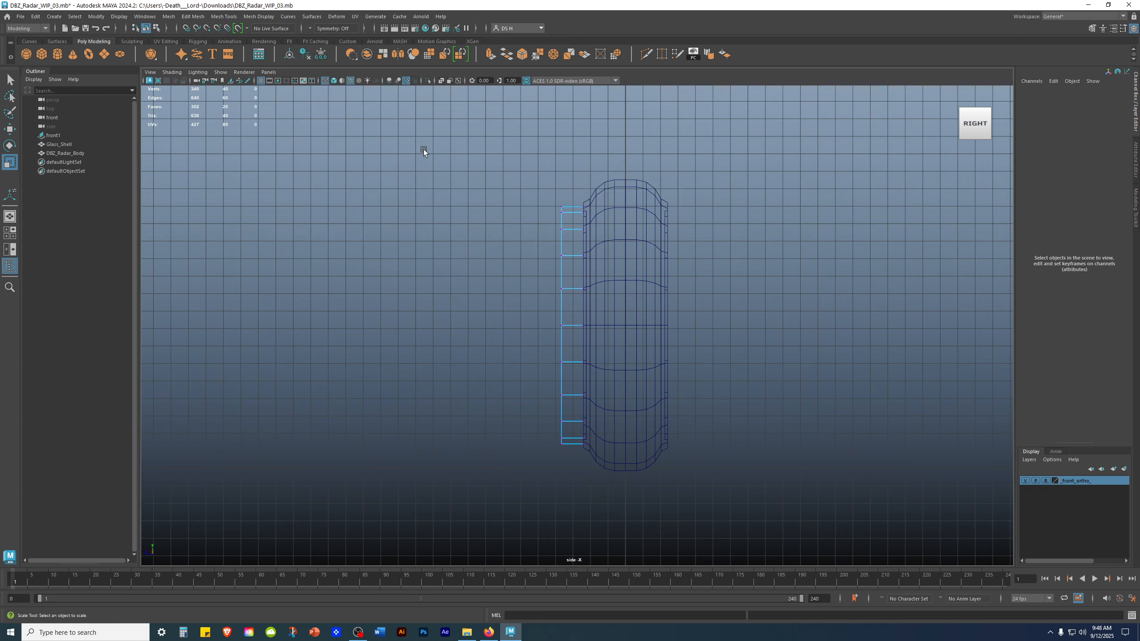
{"action": "left_click_drag", "start_coordinate": [572, 608], "coordinate": [568, 604]}
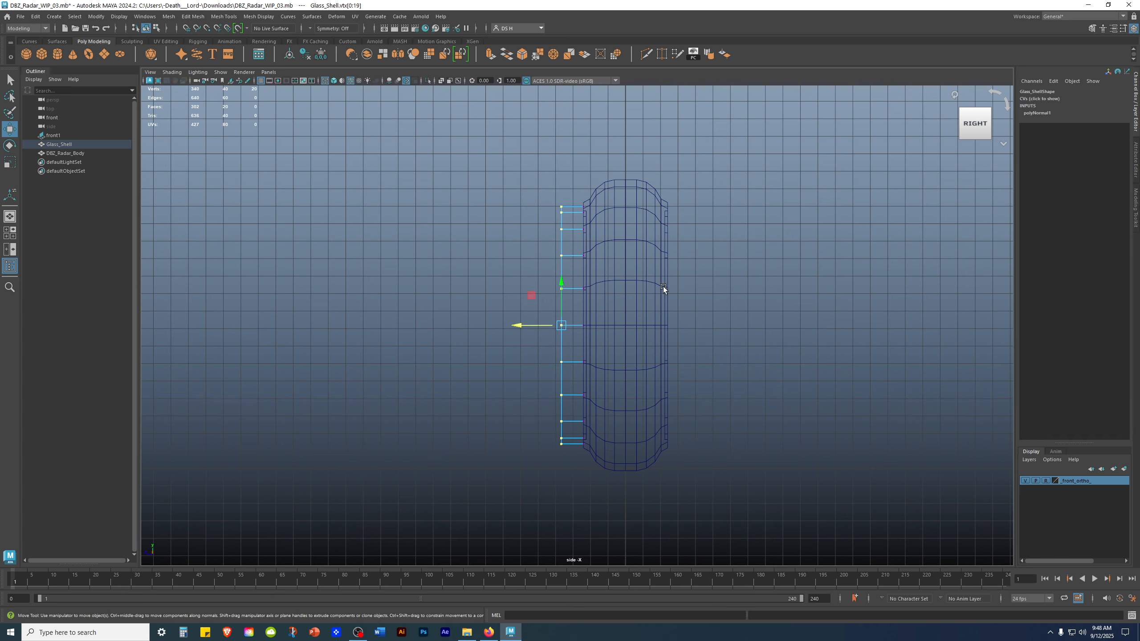
- Scale the selected front vertices inward in the perspective view so the Glass_Shell ring tapers away from the body
{"action": "key", "text": "space"}
{"action": "key", "text": "space"}
{"action": "left_click_drag", "start_coordinate": [664, 303], "coordinate": [570, 346], "text": "alt"}
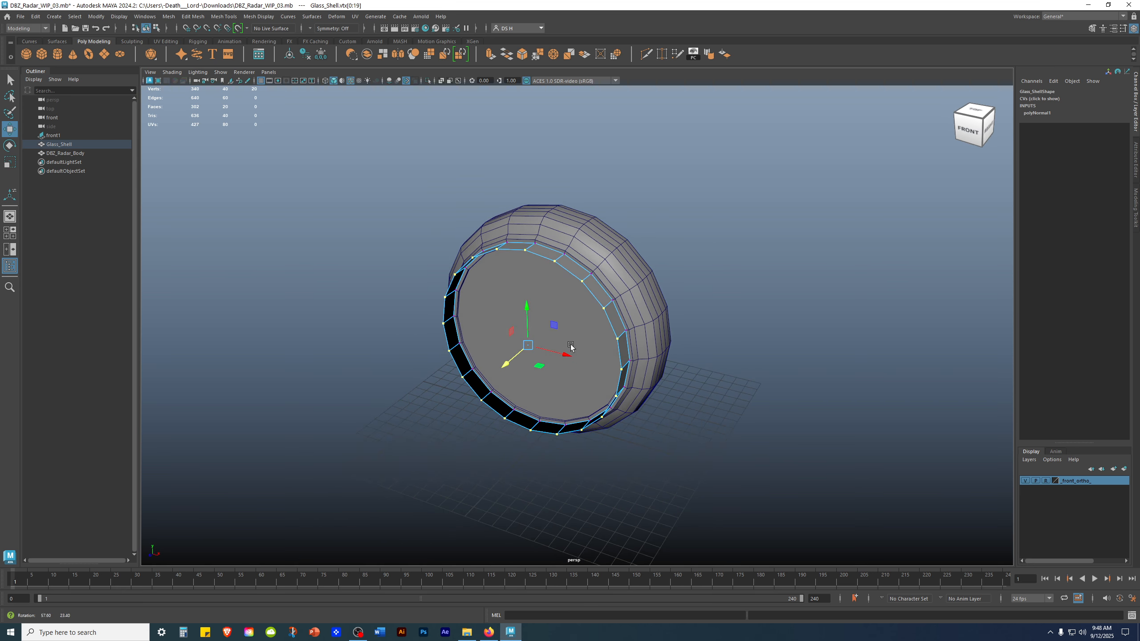
{"action": "key", "text": "r"}
{"action": "left_click_drag", "start_coordinate": [643, 376], "coordinate": [602, 372], "text": "alt"}
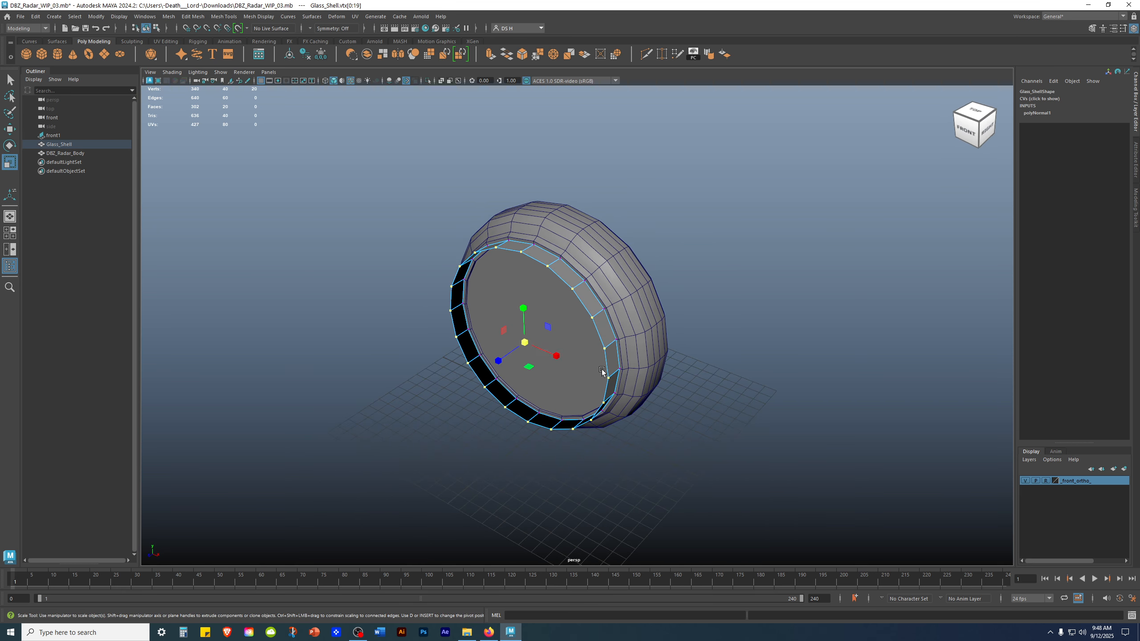
{"action": "left_click_drag", "start_coordinate": [528, 343], "coordinate": [493, 379]}
- Examine the tapered Glass_Shell against the reference drawing in the shaded front view and from an angle in perspective
{"action": "left_click_drag", "start_coordinate": [525, 344], "coordinate": [582, 338], "text": "alt"}
{"action": "key", "text": "space"}
{"action": "key", "text": "space"}
{"action": "right_click_drag", "start_coordinate": [550, 377], "coordinate": [596, 359], "text": "alt"}
{"action": "middle_click_drag", "start_coordinate": [537, 297], "coordinate": [695, 312], "text": "alt"}
{"action": "key", "text": "5"}
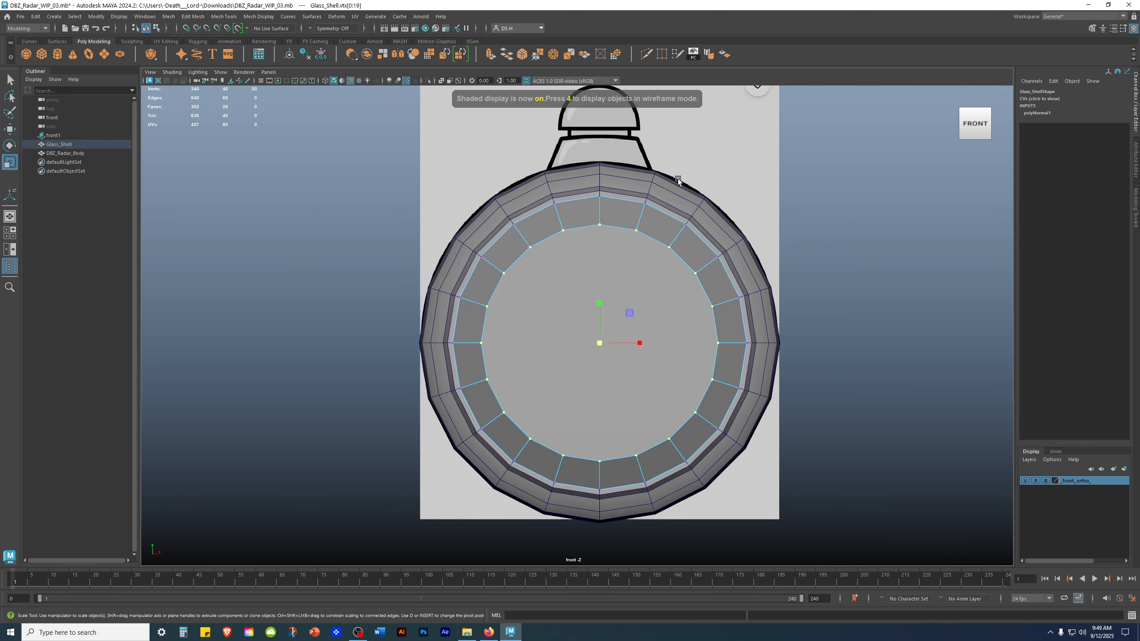
{"action": "key", "text": "space"}
{"action": "key", "text": "space"}
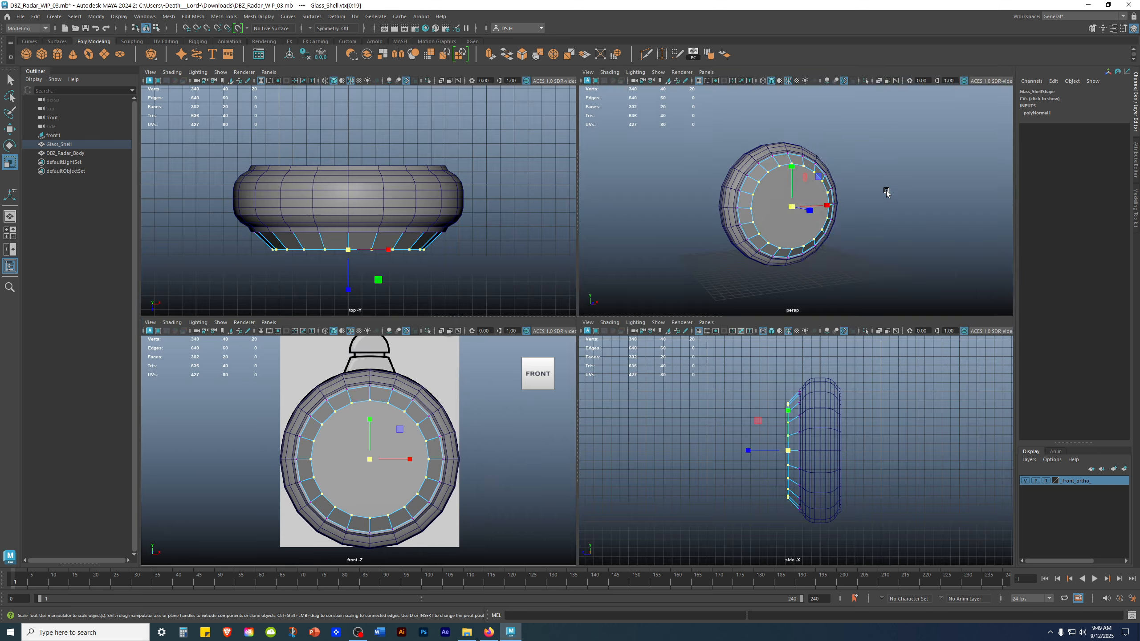
{"action": "left_click_drag", "start_coordinate": [696, 280], "coordinate": [654, 313], "text": "alt"}
{"action": "scroll", "coordinate": [624, 399], "scroll_direction": "up", "scroll_amount": 3}
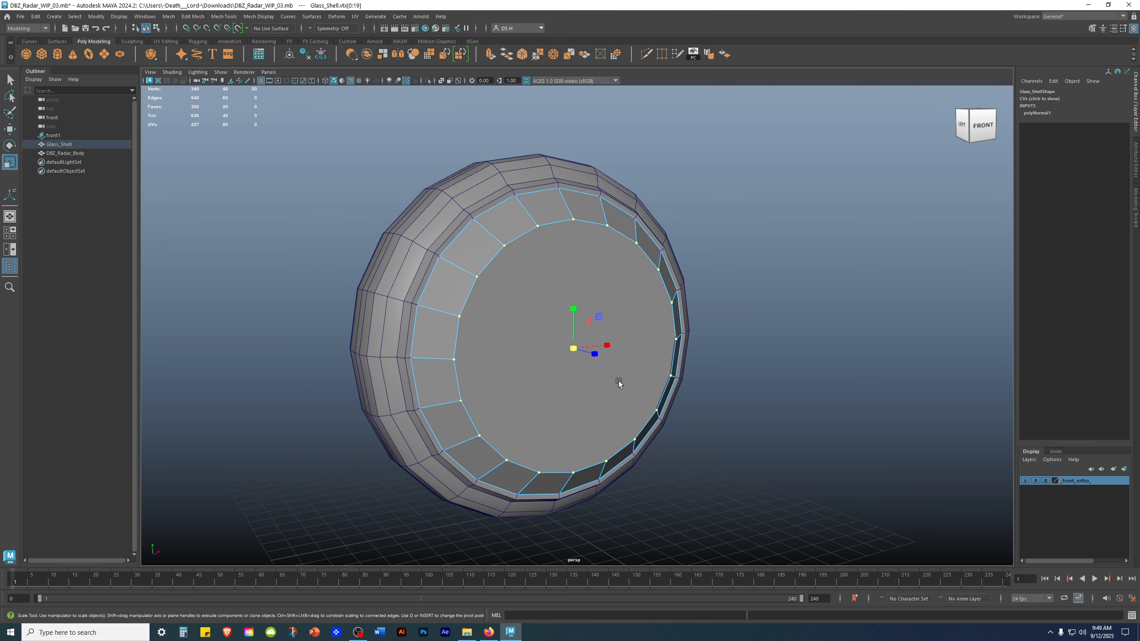
{"action": "left_click", "coordinate": [852, 229]}
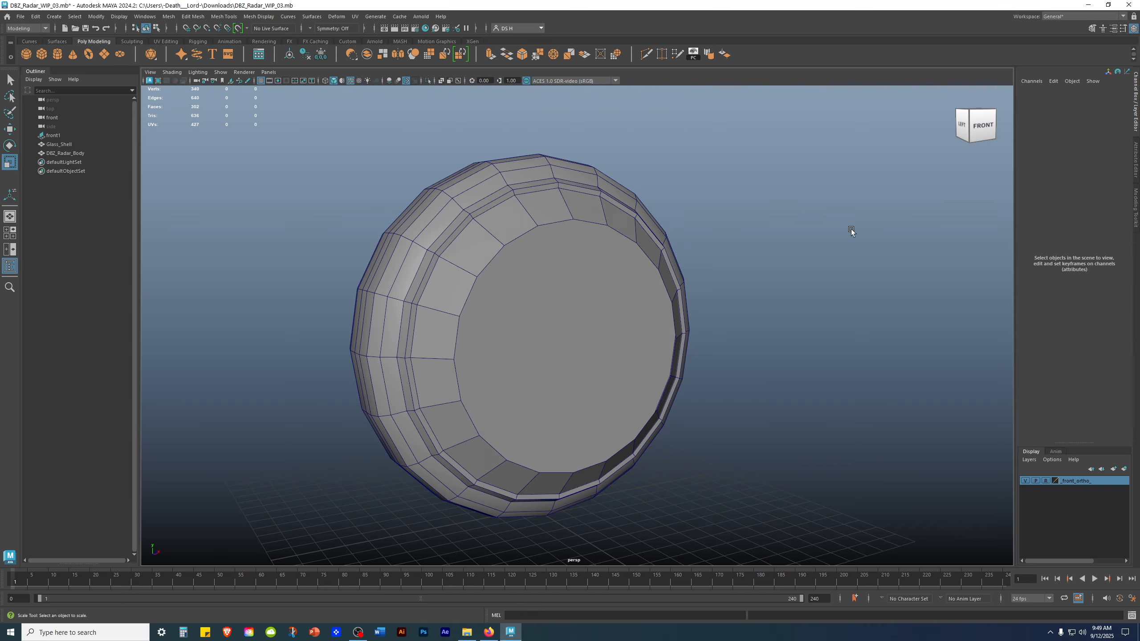
- Isolate the Glass_Shell in the perspective view and switch it to edge selection
{"action": "left_click_drag", "start_coordinate": [852, 229], "coordinate": [811, 175], "text": "alt"}
{"action": "double_click", "coordinate": [648, 292]}
{"action": "left_click_drag", "start_coordinate": [649, 292], "coordinate": [746, 328], "text": "alt"}
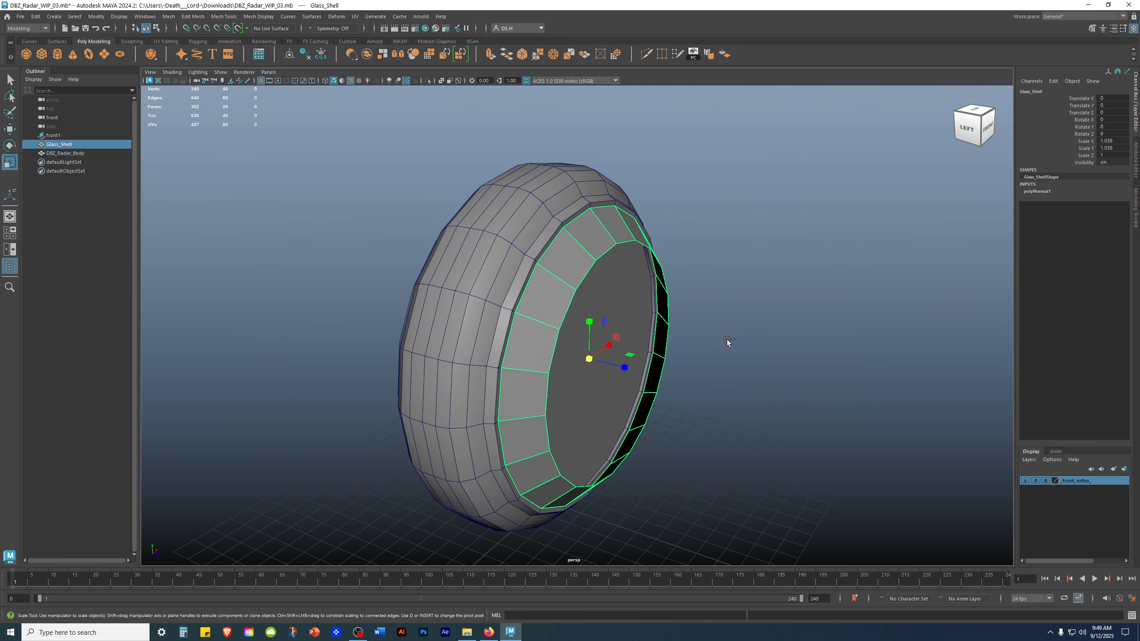
{"action": "key", "text": "ctrl+1"}
{"action": "left_click", "coordinate": [755, 333]}
{"action": "left_click_drag", "start_coordinate": [755, 333], "coordinate": [621, 269], "text": "alt"}
{"action": "left_click", "coordinate": [610, 307]}
{"action": "right_click_drag", "start_coordinate": [623, 269], "coordinate": [703, 210]}
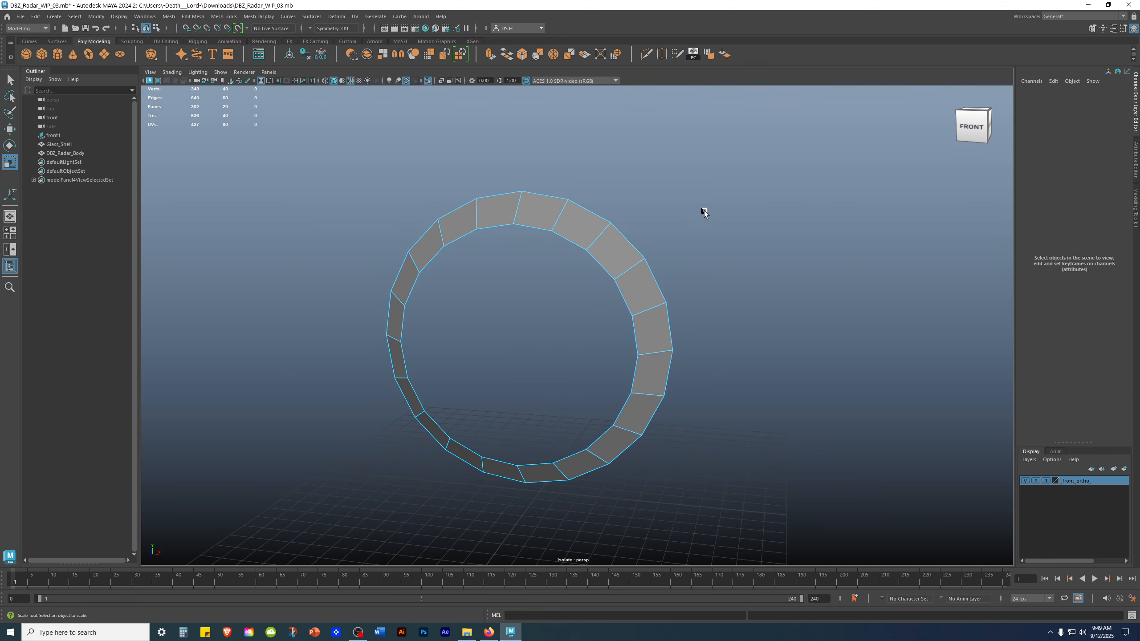
- Extrude the Glass_Shell's front border edge loop and scale it inward, forming a flat front face with a small central hole
{"action": "double_click", "coordinate": [610, 263]}
{"action": "left_click_drag", "start_coordinate": [771, 248], "coordinate": [860, 267], "text": "alt"}
{"action": "right_click", "coordinate": [774, 188], "text": "shift"}
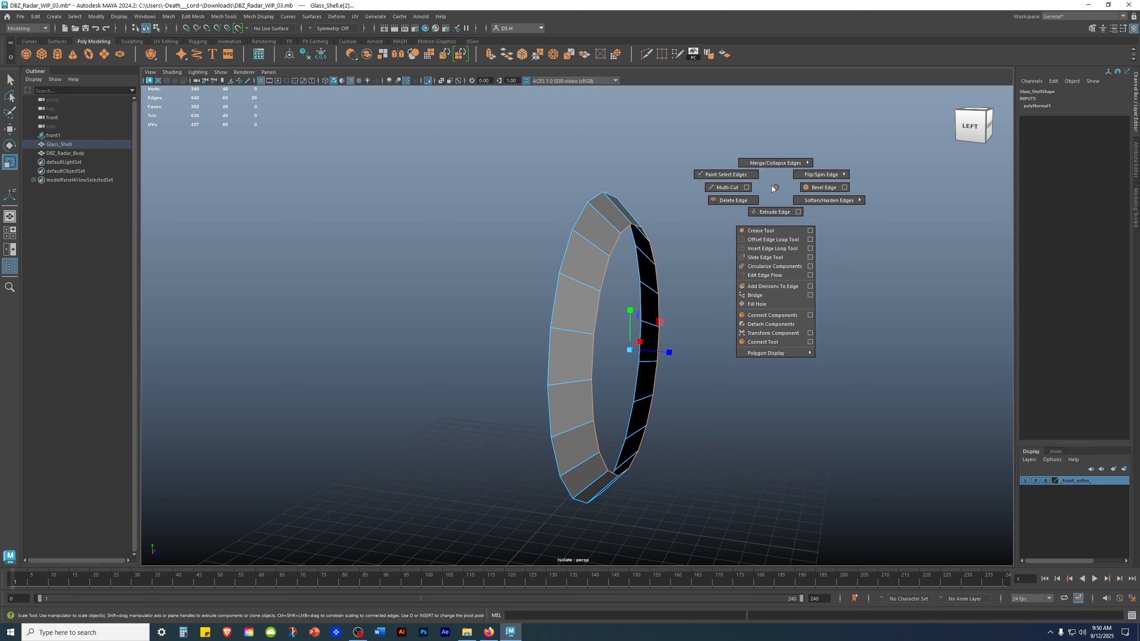
{"action": "left_click", "coordinate": [775, 213]}
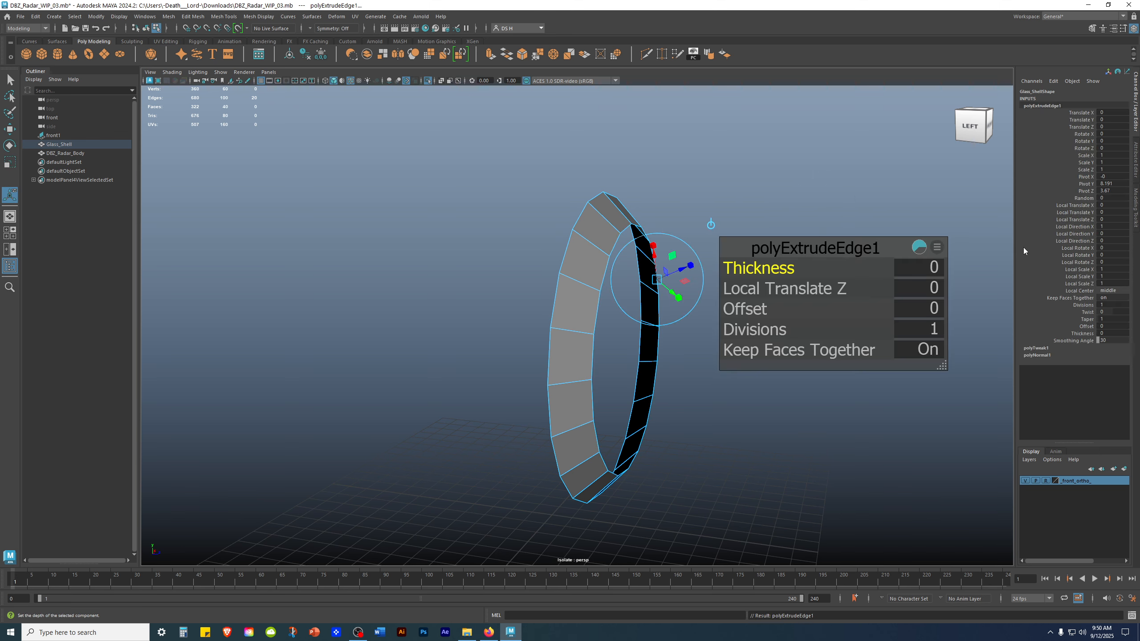
{"action": "left_click_drag", "start_coordinate": [624, 382], "coordinate": [555, 384], "text": "alt"}
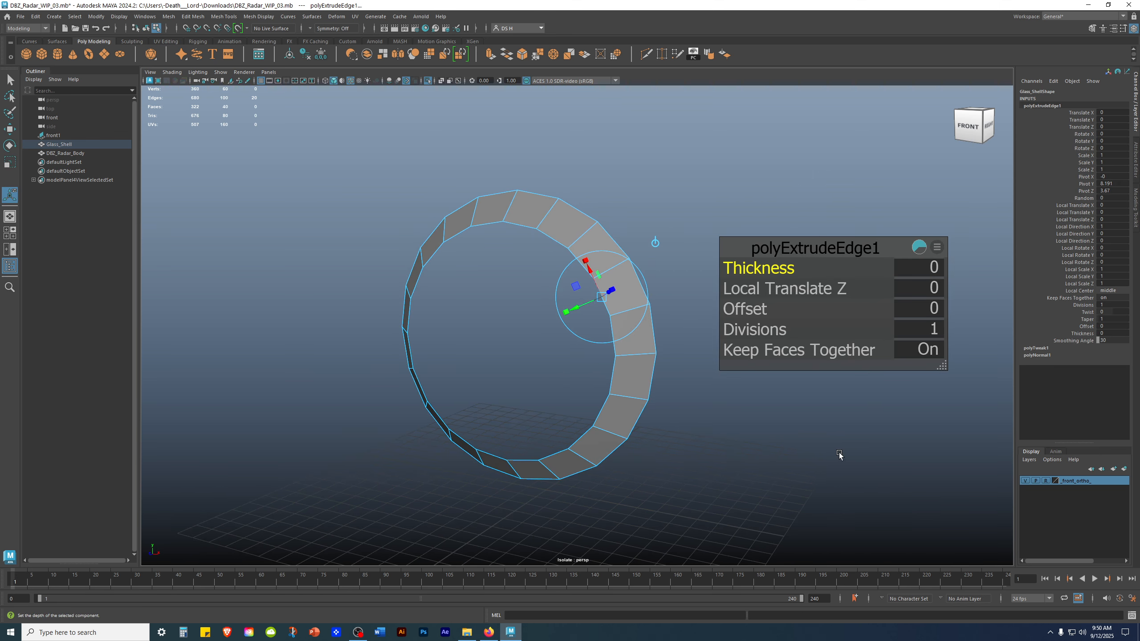
{"action": "key", "text": "r"}
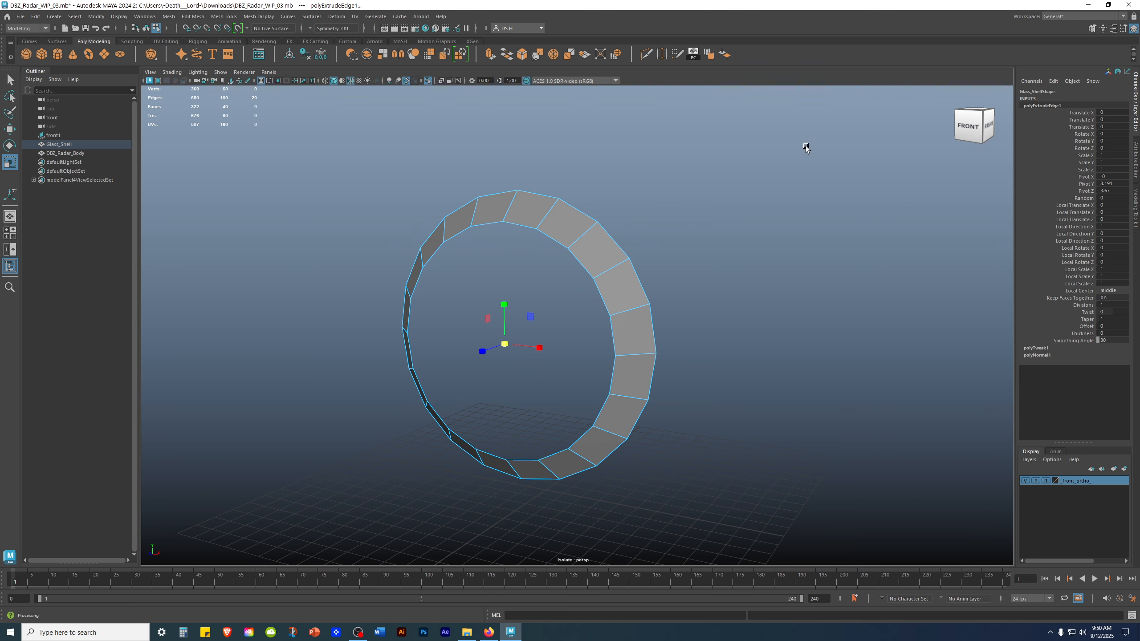
{"action": "left_click_drag", "start_coordinate": [466, 405], "coordinate": [529, 441], "text": "alt"}
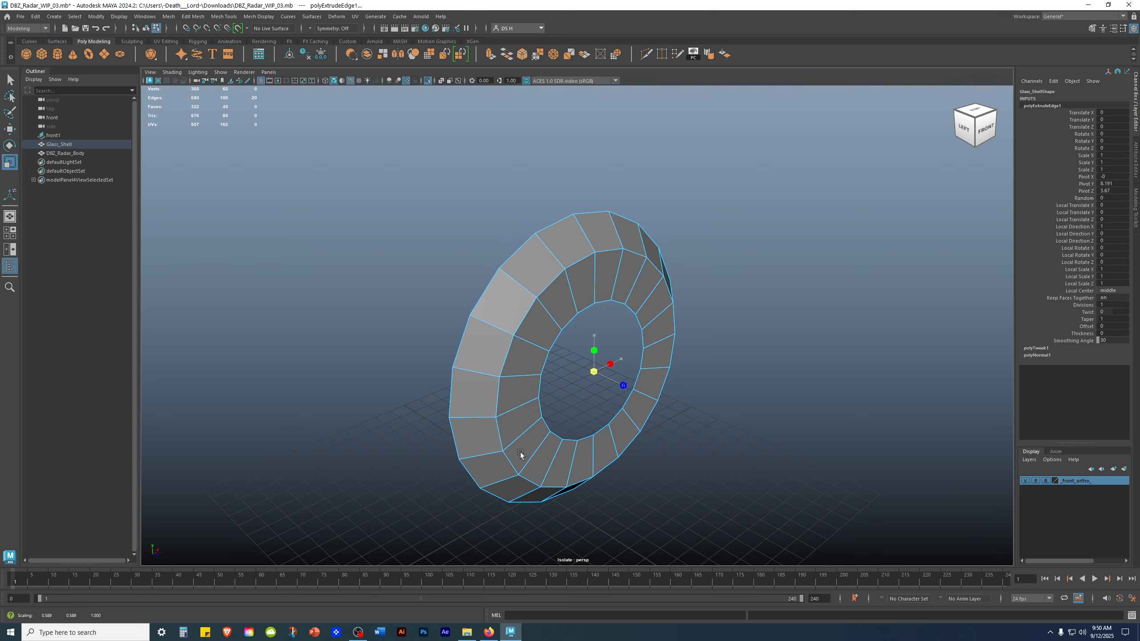
{"action": "left_click_drag", "start_coordinate": [793, 423], "coordinate": [786, 371], "text": "alt"}
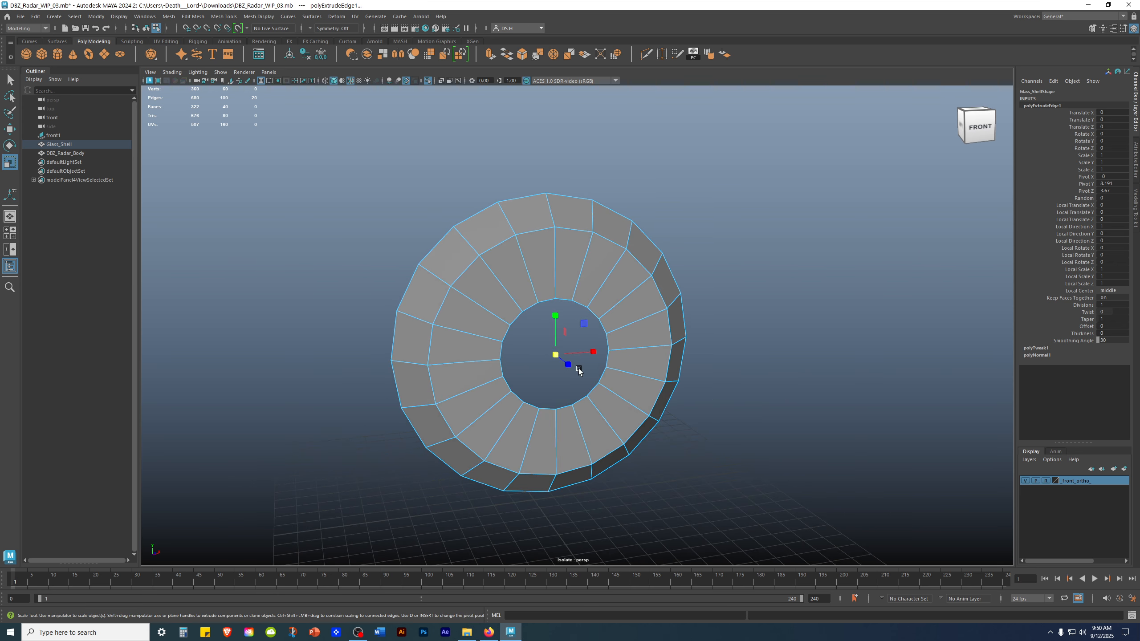
{"action": "left_click_drag", "start_coordinate": [815, 333], "coordinate": [609, 252], "text": "alt"}
{"action": "left_click", "coordinate": [888, 311]}
- Bevel the corner edge loop between the Glass_Shell's tapered side and front face with 2 segments, with the radar body shown again
{"action": "left_click_drag", "start_coordinate": [889, 311], "coordinate": [766, 335], "text": "alt"}
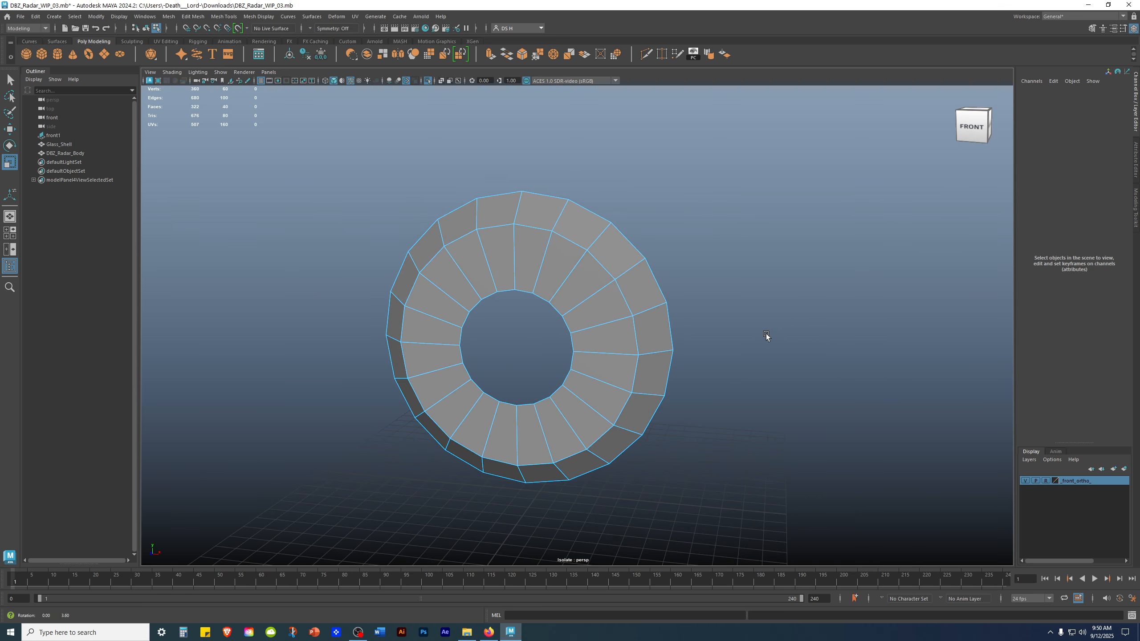
{"action": "double_click", "coordinate": [598, 263]}
{"action": "left_click_drag", "start_coordinate": [823, 316], "coordinate": [708, 287], "text": "alt"}
{"action": "key", "text": "ctrl+1"}
{"action": "right_click", "coordinate": [752, 232], "text": "shift"}
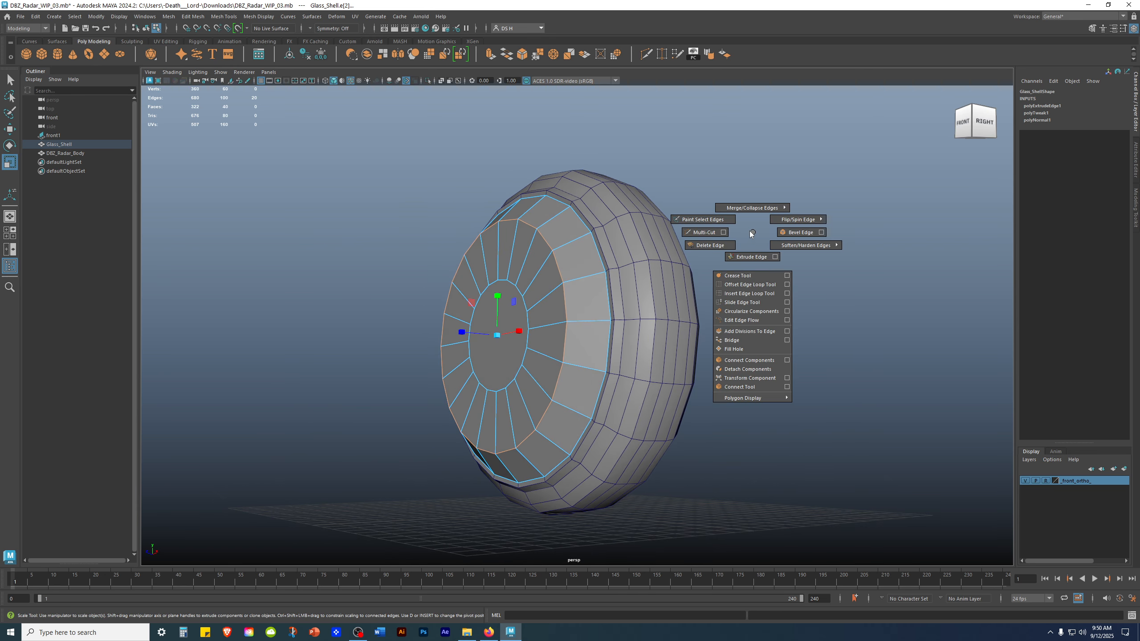
{"action": "right_click_drag", "start_coordinate": [750, 230], "coordinate": [802, 233], "text": "shift"}
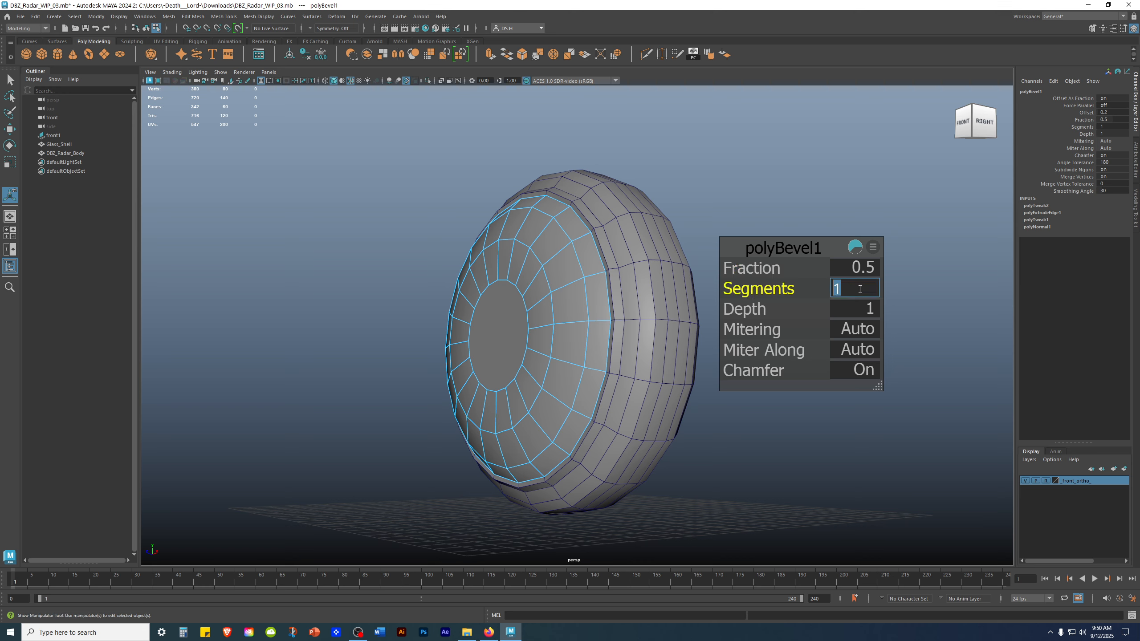
{"action": "type", "text": "2"}
{"action": "key", "text": "Return"}
- Increase the Glass_Shell bevel to 4 segments and set its fraction to 0.81
{"action": "left_click_drag", "start_coordinate": [510, 356], "coordinate": [569, 169], "text": "alt"}
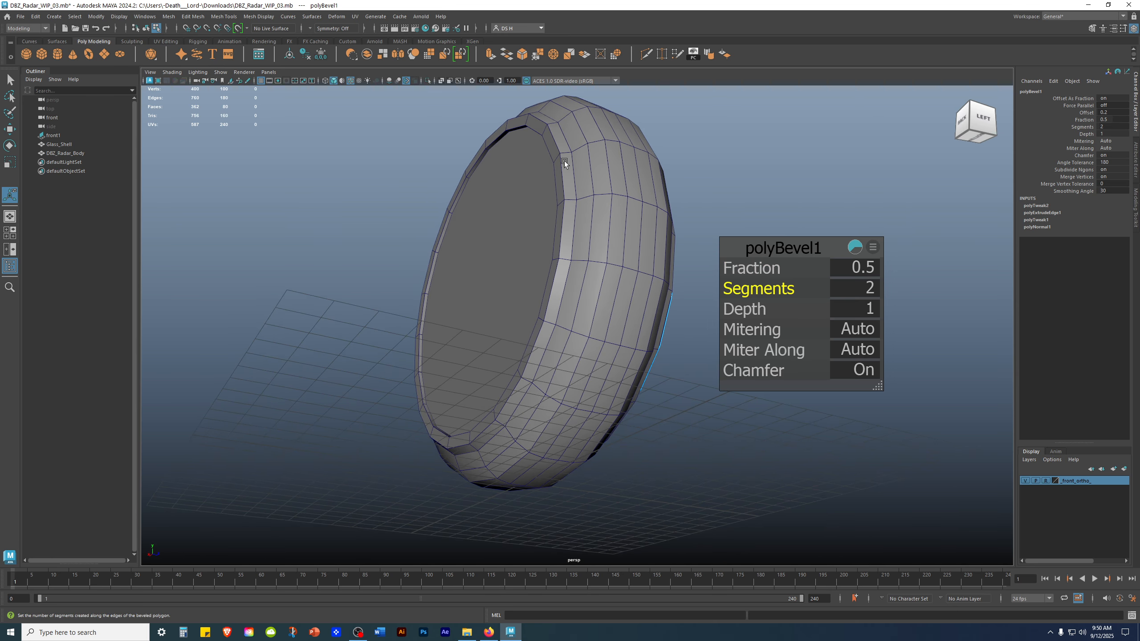
{"action": "left_click_drag", "start_coordinate": [660, 191], "coordinate": [445, 222], "text": "alt"}
{"action": "left_click_drag", "start_coordinate": [763, 286], "coordinate": [770, 285]}
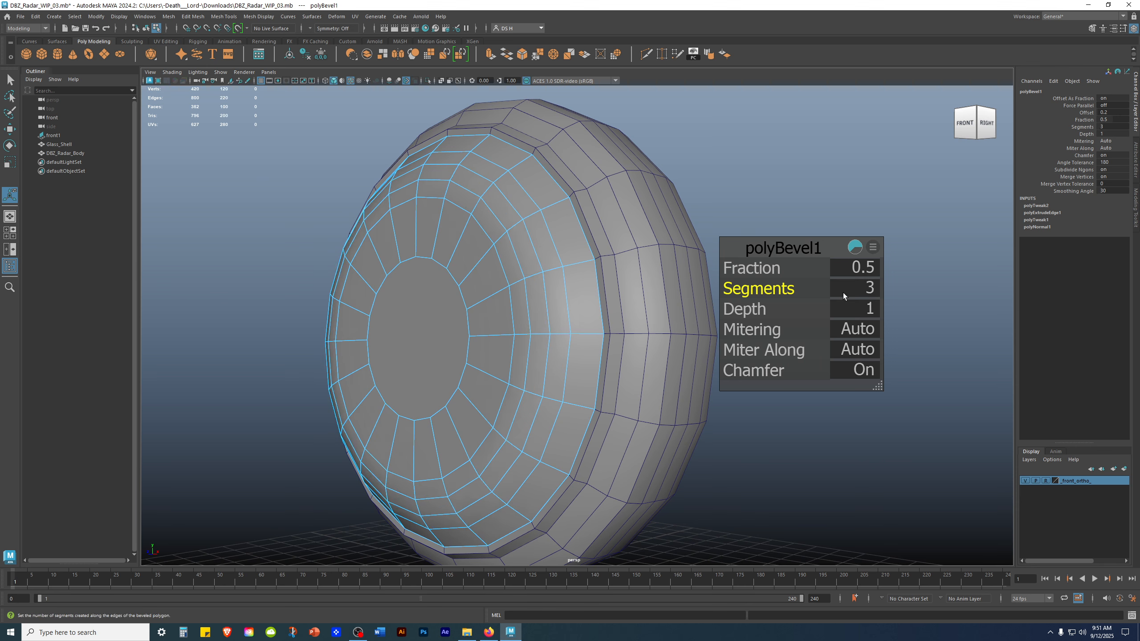
{"action": "left_click_drag", "start_coordinate": [761, 265], "coordinate": [763, 266]}
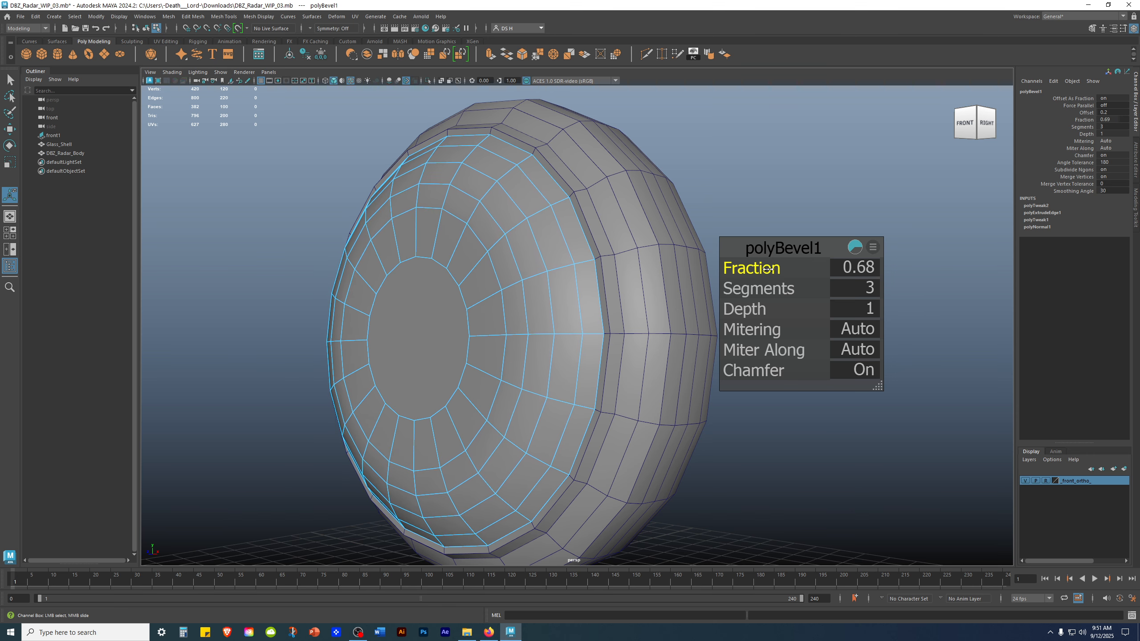
{"action": "left_click_drag", "start_coordinate": [770, 270], "coordinate": [781, 293]}
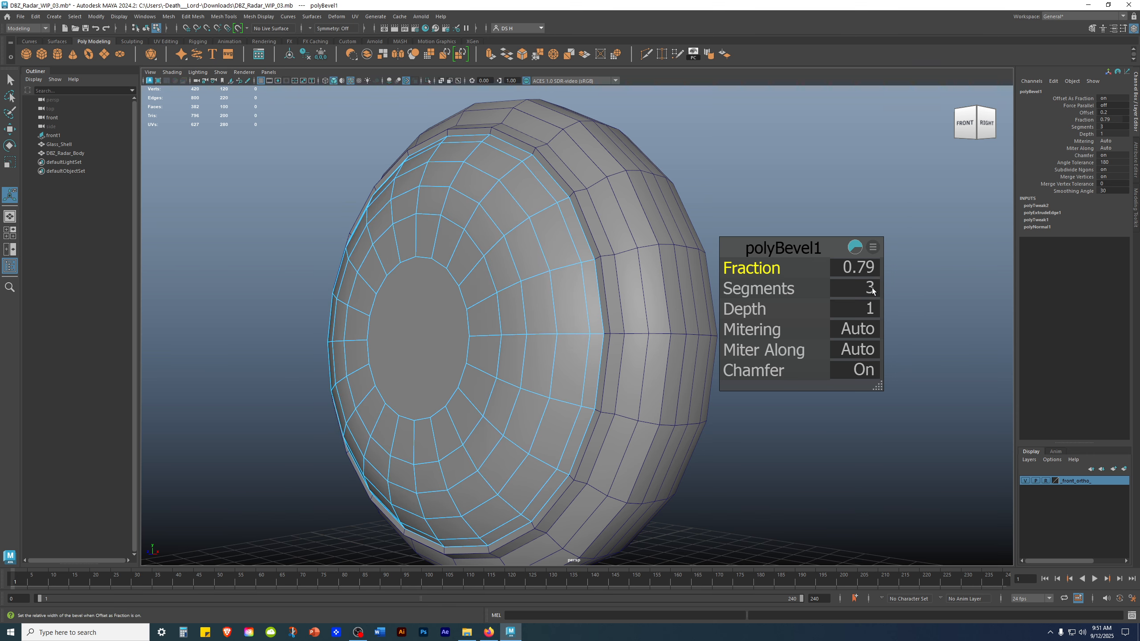
{"action": "left_click_drag", "start_coordinate": [586, 295], "coordinate": [624, 295], "text": "alt"}
{"action": "left_click_drag", "start_coordinate": [737, 273], "coordinate": [735, 276]}
{"action": "left_click_drag", "start_coordinate": [655, 290], "coordinate": [467, 297], "text": "alt"}
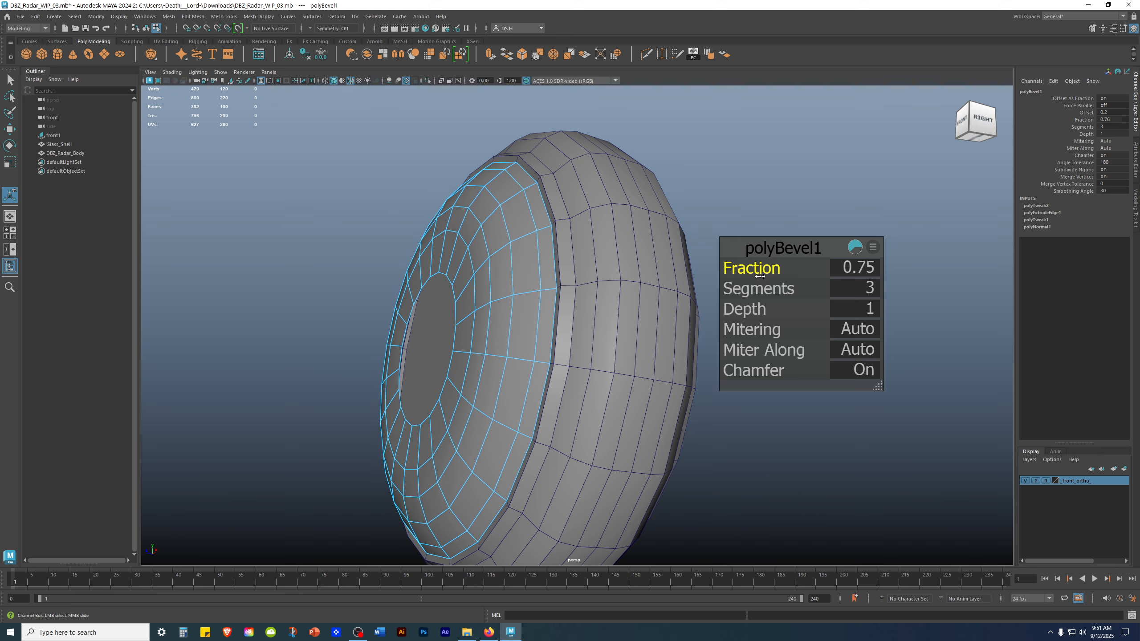
{"action": "left_click_drag", "start_coordinate": [479, 295], "coordinate": [503, 324], "text": "alt"}
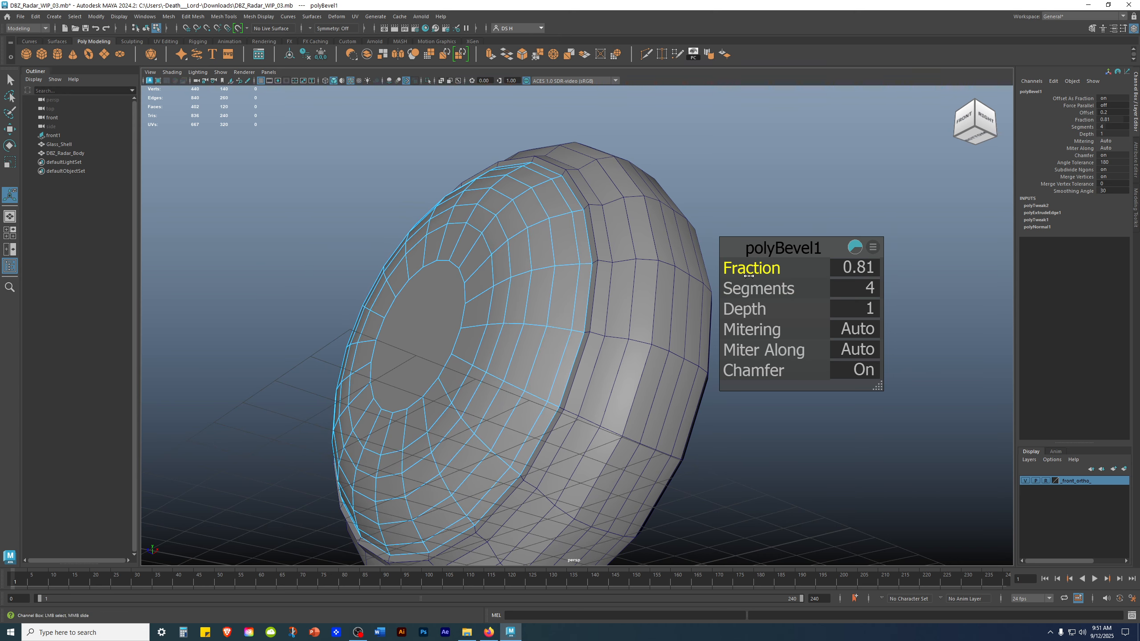
- Examine the bevelled Glass_Shell in smooth mesh preview from several angles, then return to object selection
{"action": "left_click_drag", "start_coordinate": [690, 286], "coordinate": [533, 320], "text": "alt"}
{"action": "left_click_drag", "start_coordinate": [659, 339], "coordinate": [467, 286], "text": "alt"}
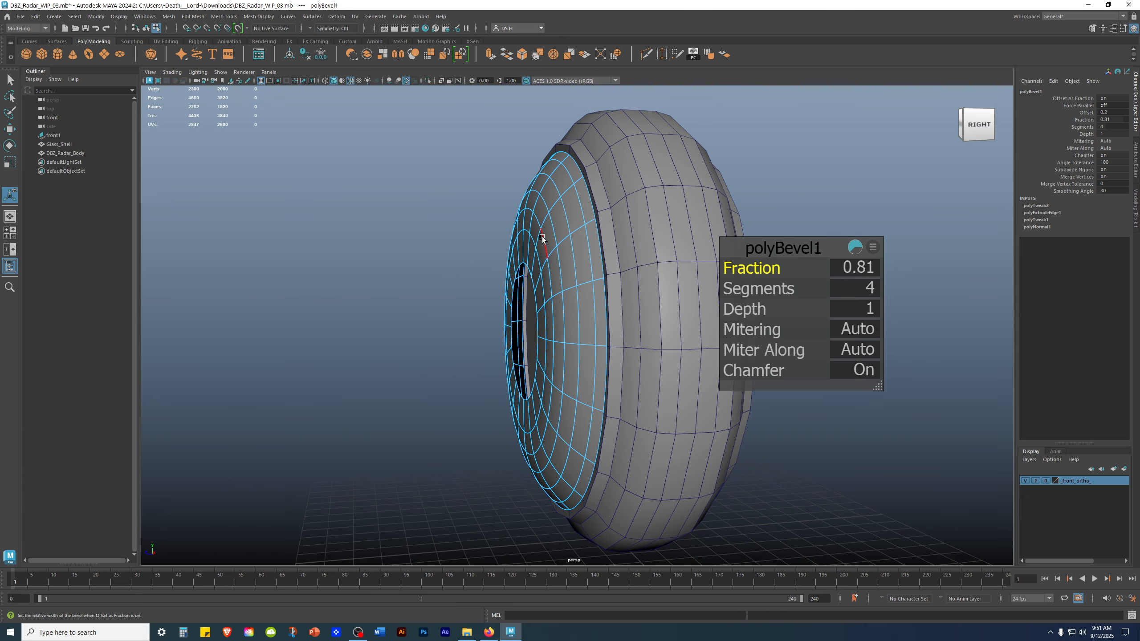
{"action": "right_click_drag", "start_coordinate": [868, 68], "coordinate": [868, 68]}
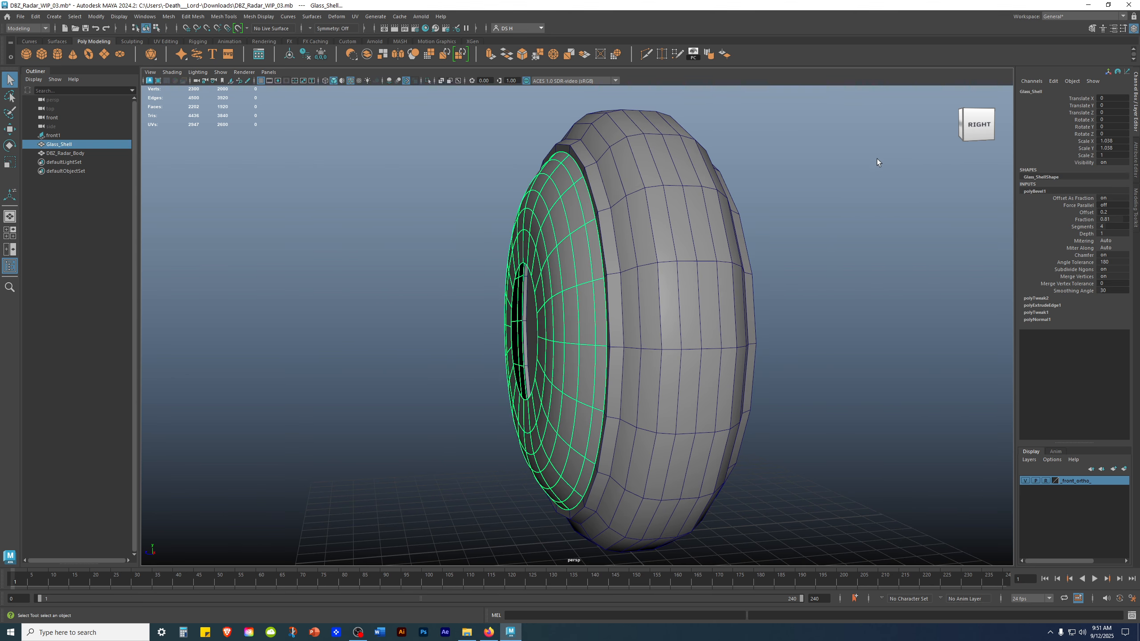
{"action": "left_click", "coordinate": [880, 175]}
{"action": "left_click_drag", "start_coordinate": [883, 185], "coordinate": [673, 295], "text": "alt"}
{"action": "left_click_drag", "start_coordinate": [709, 297], "coordinate": [551, 239], "text": "alt"}
- Select the edge loop around the Glass_Shell's flat front face, scale it to refine the dome, and return to object selection
{"action": "left_click", "coordinate": [548, 296]}
{"action": "scroll", "coordinate": [746, 331], "scroll_direction": "up", "scroll_amount": 3}
{"action": "scroll", "coordinate": [741, 333], "scroll_direction": "down", "scroll_amount": 2}
{"action": "right_click", "coordinate": [551, 239]}
{"action": "right_click_drag", "start_coordinate": [558, 92], "coordinate": [558, 92]}
{"action": "double_click", "coordinate": [499, 267]}
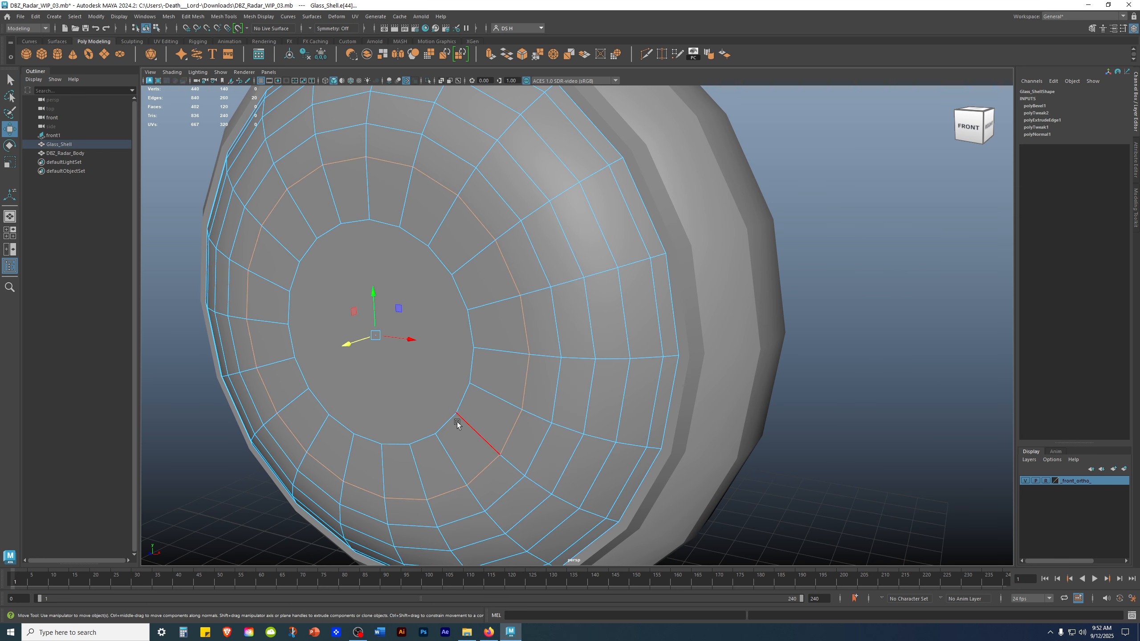
{"action": "left_click_drag", "start_coordinate": [374, 334], "coordinate": [381, 340], "text": "alt"}
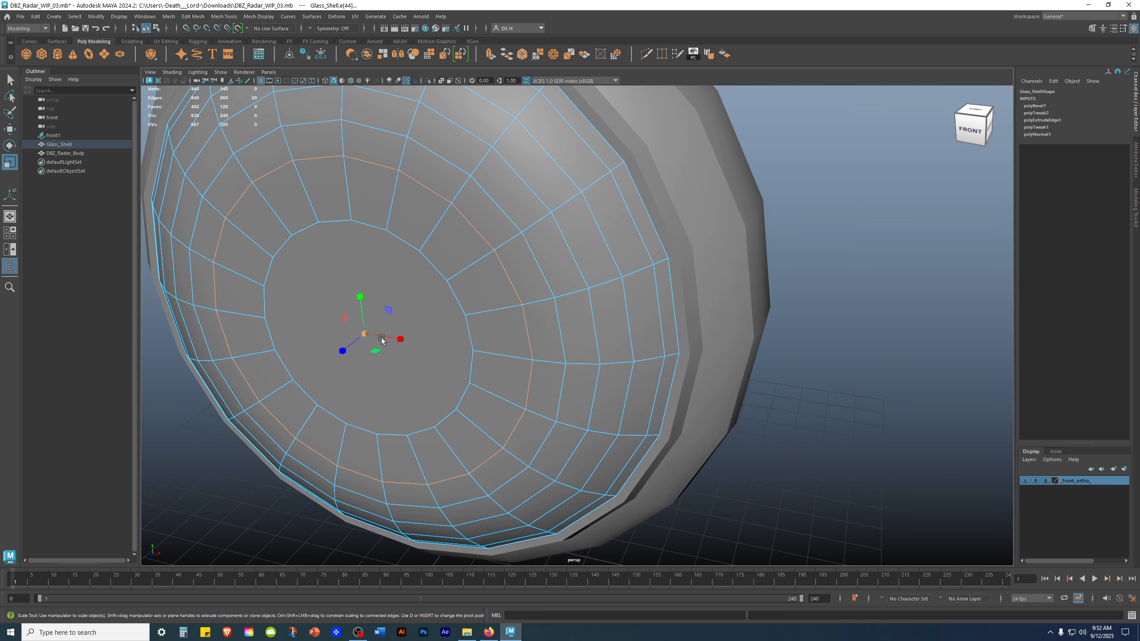
{"action": "left_click_drag", "start_coordinate": [347, 350], "coordinate": [519, 237], "text": "alt"}
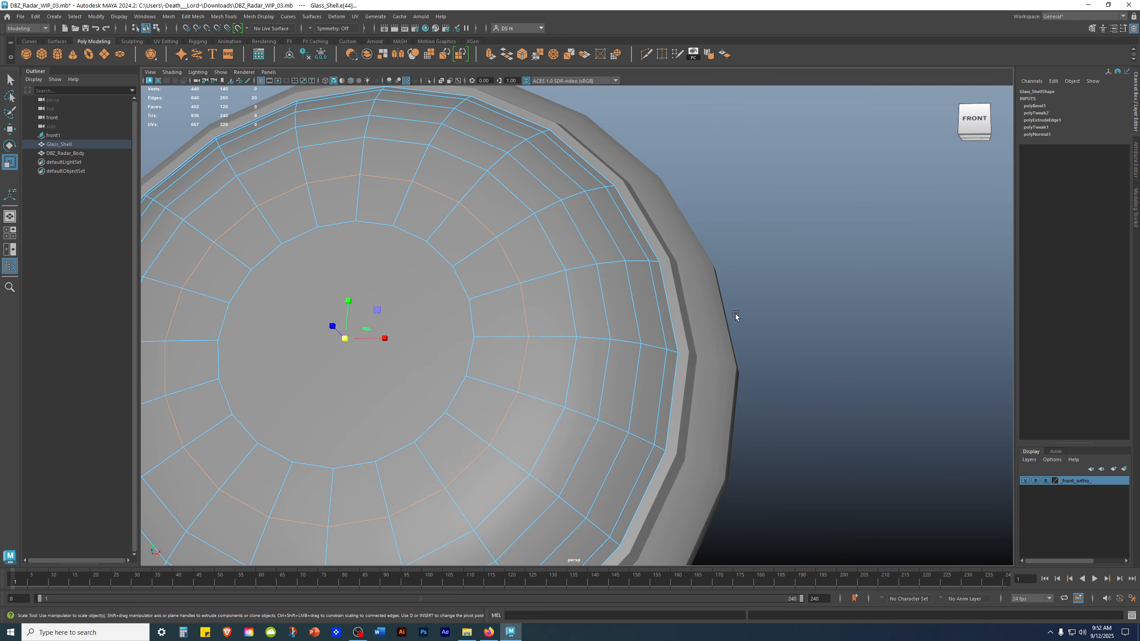
{"action": "left_click_drag", "start_coordinate": [735, 315], "coordinate": [397, 316], "text": "alt"}
{"action": "right_click_drag", "start_coordinate": [957, 45], "coordinate": [957, 45]}
{"action": "left_click_drag", "start_coordinate": [854, 243], "coordinate": [578, 305], "text": "alt"}
{"action": "left_click", "coordinate": [907, 345]}
{"action": "left_click", "coordinate": [578, 305]}
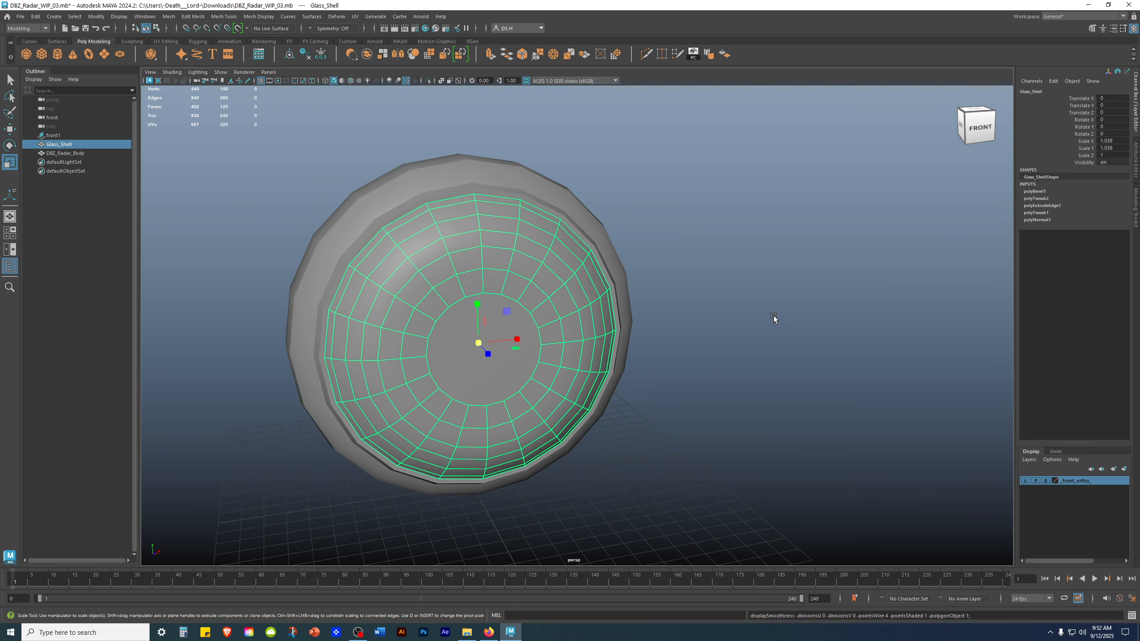
- Deselect the Glass_Shell and save the scene as a new version named DBZ_Radar_WIP_04.mb
{"action": "left_click", "coordinate": [773, 316]}
{"action": "mouse_move", "coordinate": [773, 315]}
{"action": "left_mouse_down", "text": "alt"}
{"action": "mouse_move", "coordinate": [728, 291]}
{"action": "mouse_move", "coordinate": [818, 280]}
{"action": "mouse_move", "coordinate": [811, 300]}
{"action": "mouse_move", "coordinate": [667, 301]}
{"action": "mouse_move", "coordinate": [680, 334]}
{"action": "mouse_move", "coordinate": [751, 312]}
{"action": "mouse_move", "coordinate": [680, 290]}
{"action": "mouse_move", "coordinate": [594, 291]}
{"action": "mouse_move", "coordinate": [630, 324]}
{"action": "mouse_move", "coordinate": [695, 303]}
{"action": "mouse_move", "coordinate": [840, 354]}
{"action": "mouse_move", "coordinate": [796, 342]}
{"action": "left_mouse_up", "text": "alt"}
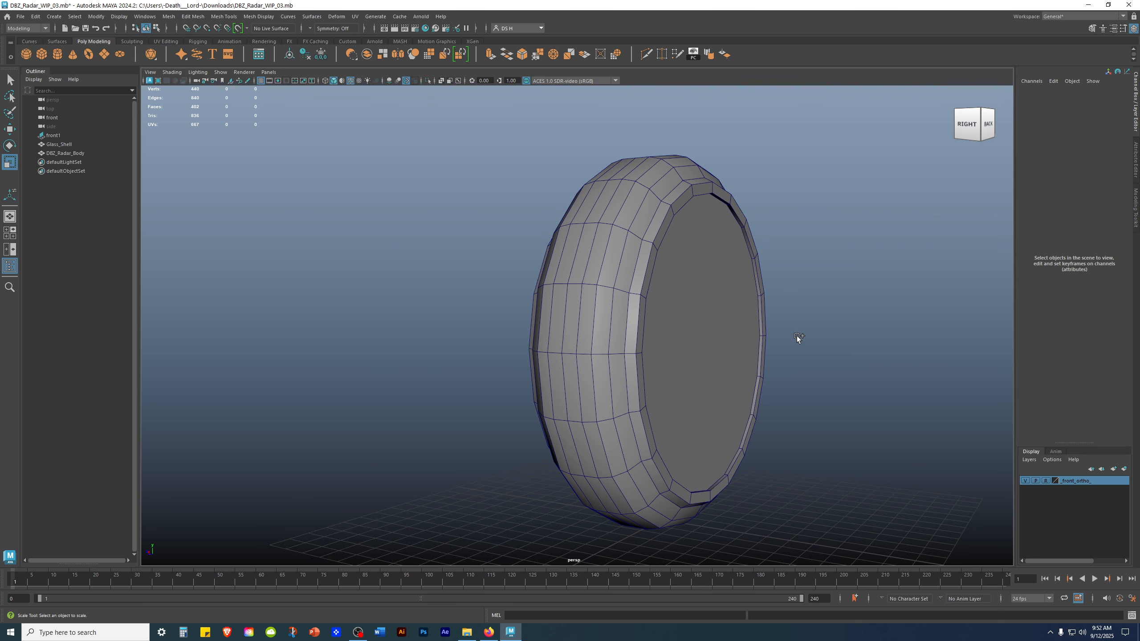
{"action": "key", "text": "ctrl+shift+s"}
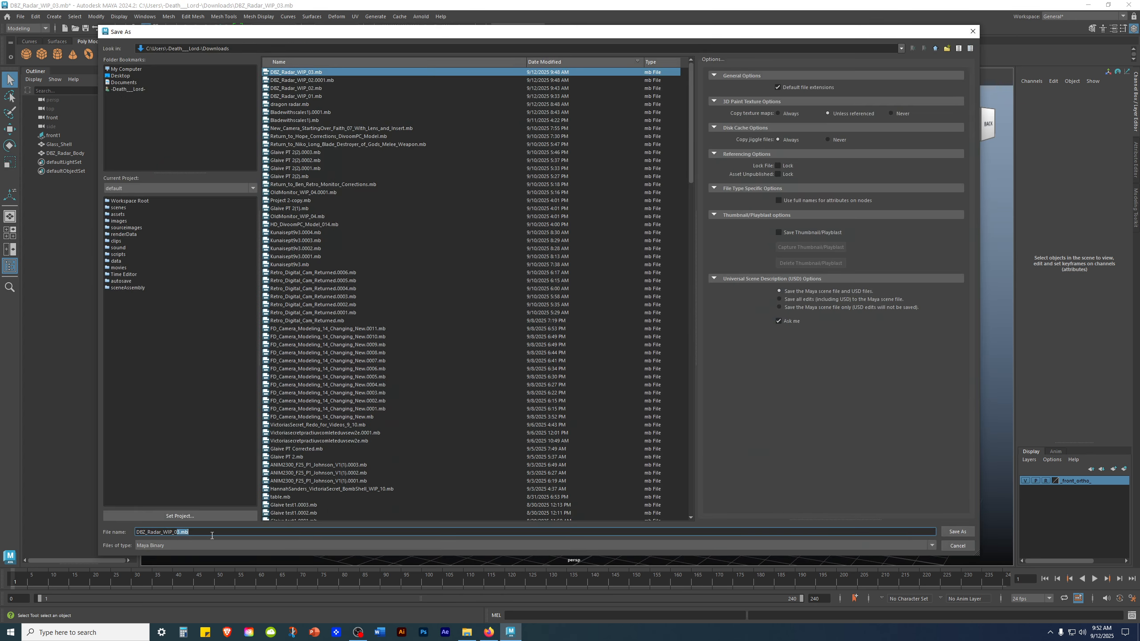
{"action": "key", "text": "Return"}
- Select all faces of the radar body's rear raised rim and back cap in the wireframe side view and delete them
{"action": "left_click_drag", "start_coordinate": [425, 429], "coordinate": [437, 271], "text": "alt"}
{"action": "left_click", "coordinate": [524, 201]}
{"action": "right_click_drag", "start_coordinate": [547, 183], "coordinate": [779, 216]}
{"action": "left_click_drag", "start_coordinate": [799, 235], "coordinate": [746, 265], "text": "alt"}
{"action": "key", "text": "space"}
{"action": "key", "text": "space"}
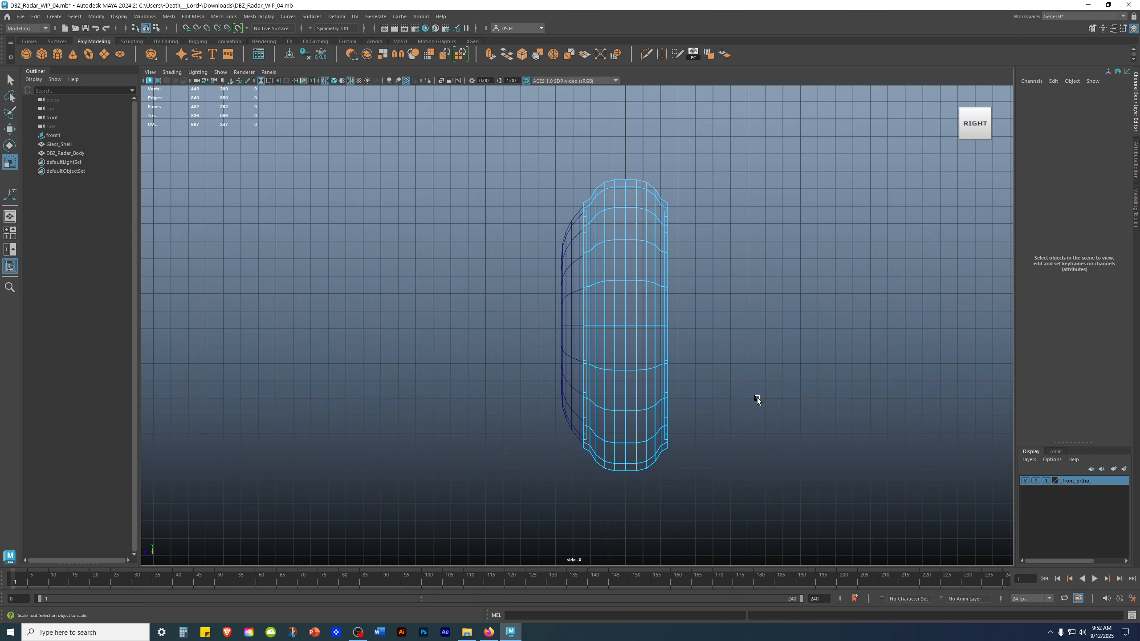
{"action": "right_click_drag", "start_coordinate": [773, 436], "coordinate": [864, 408], "text": "alt"}
{"action": "middle_click_drag", "start_coordinate": [773, 434], "coordinate": [733, 436], "text": "alt"}
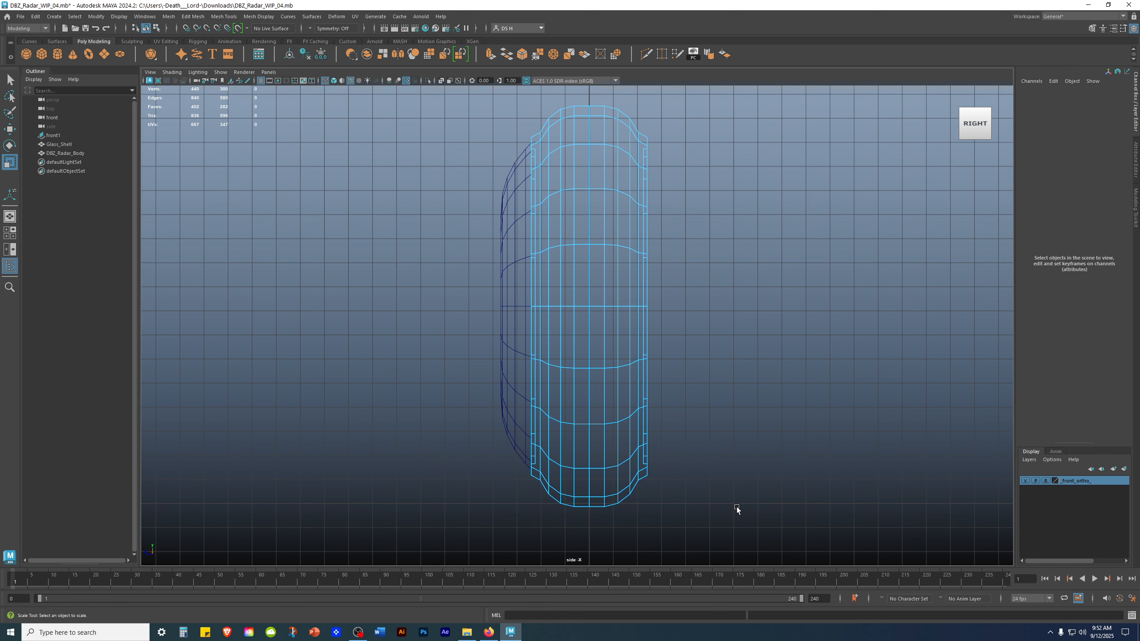
{"action": "left_click_drag", "start_coordinate": [737, 523], "coordinate": [642, 95]}
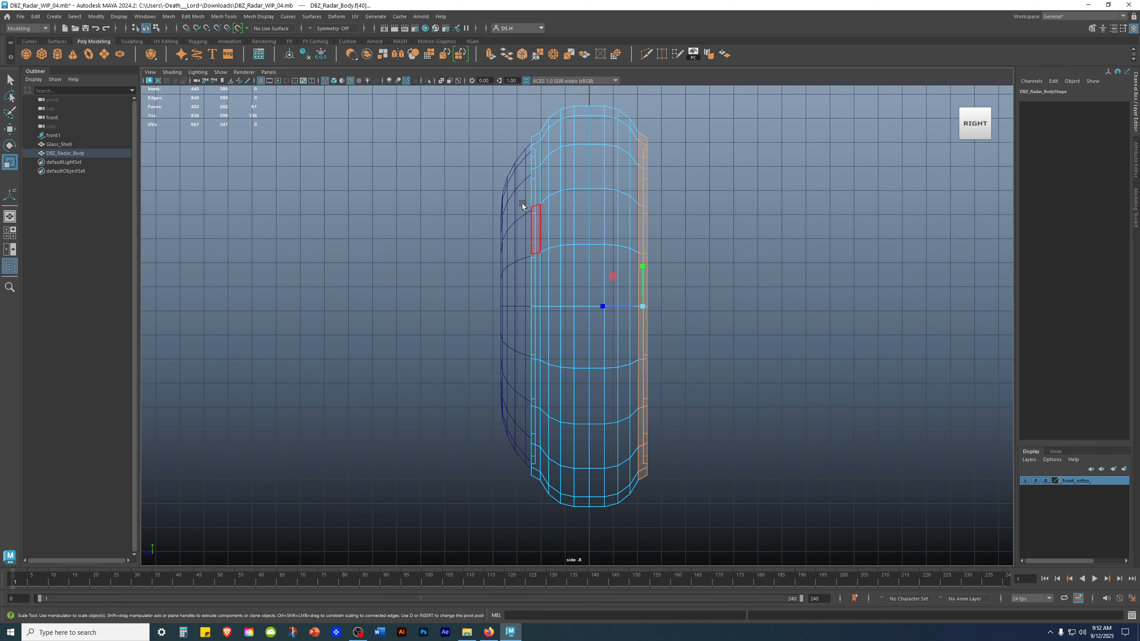
{"action": "middle_click_drag", "start_coordinate": [879, 259], "coordinate": [864, 263], "text": "alt"}
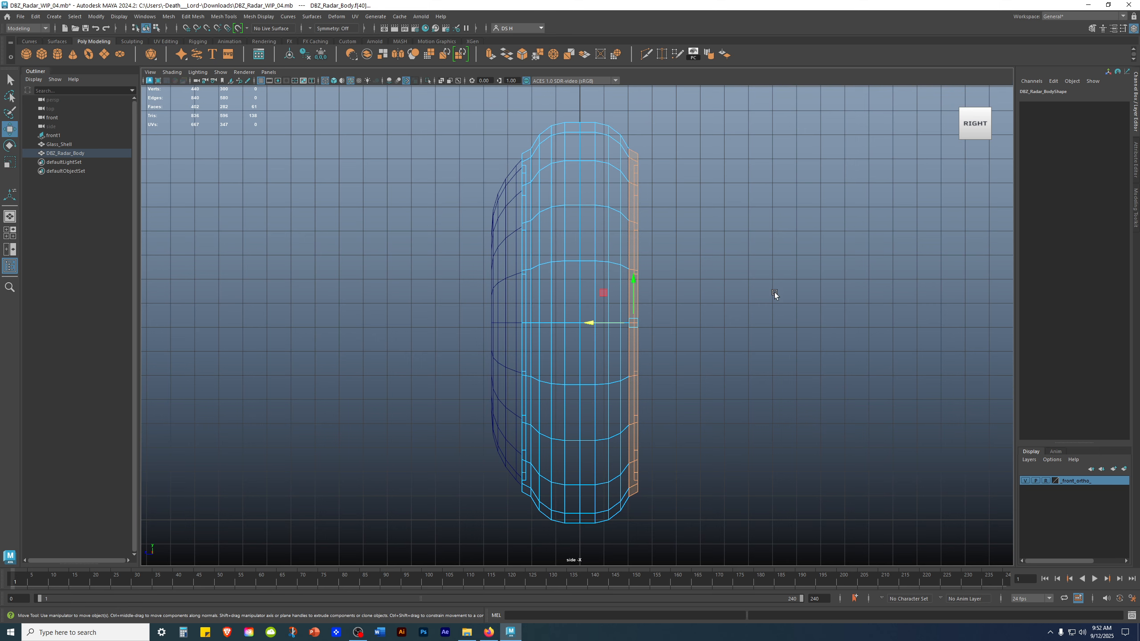
{"action": "key", "text": "Delete"}
- Extrude the radar body's open rear border edge loop and scale the new edges inward
{"action": "left_click_drag", "start_coordinate": [798, 205], "coordinate": [621, 217], "text": "alt"}
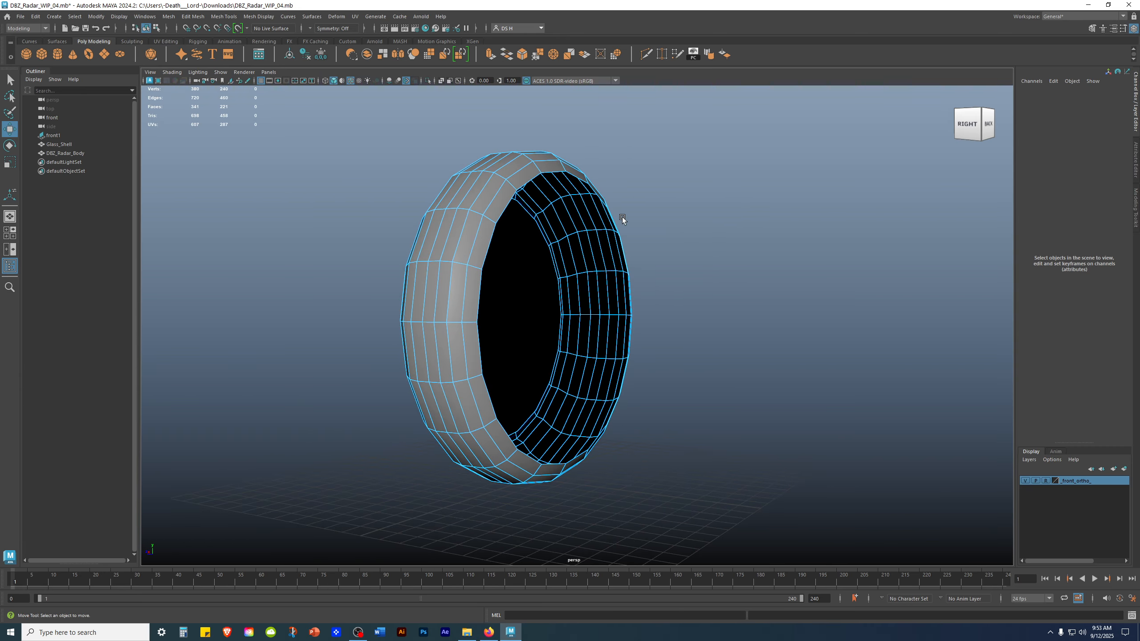
{"action": "right_click", "coordinate": [479, 166]}
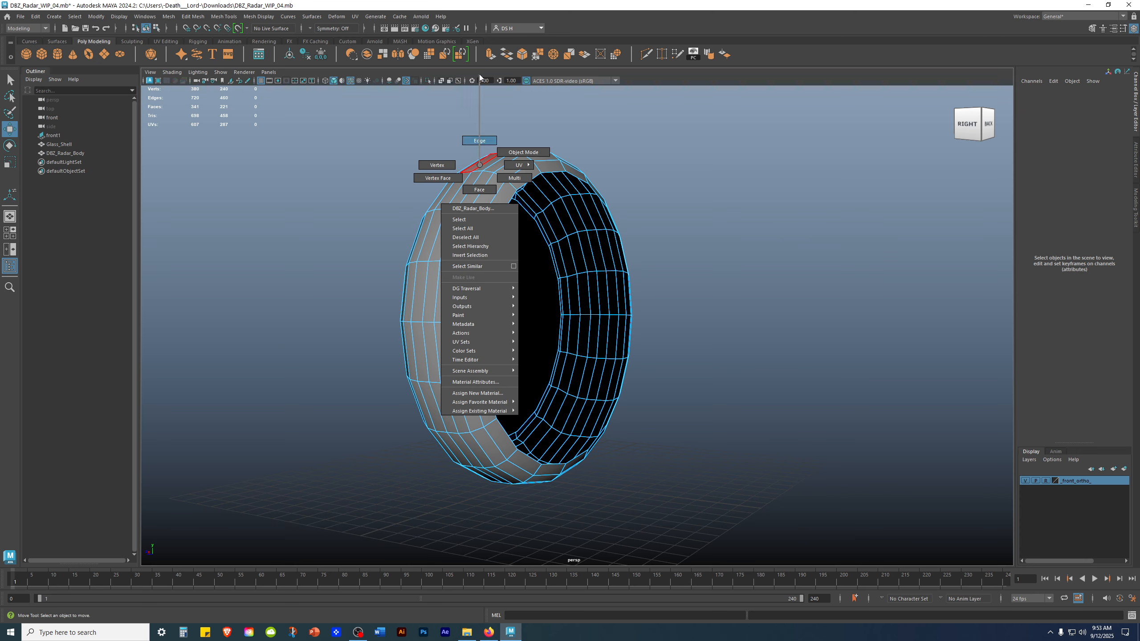
{"action": "left_click_drag", "start_coordinate": [708, 191], "coordinate": [558, 174], "text": "alt"}
{"action": "double_click", "coordinate": [558, 174]}
{"action": "left_click_drag", "start_coordinate": [670, 273], "coordinate": [739, 219], "text": "alt"}
{"action": "right_click", "coordinate": [732, 210], "text": "shift"}
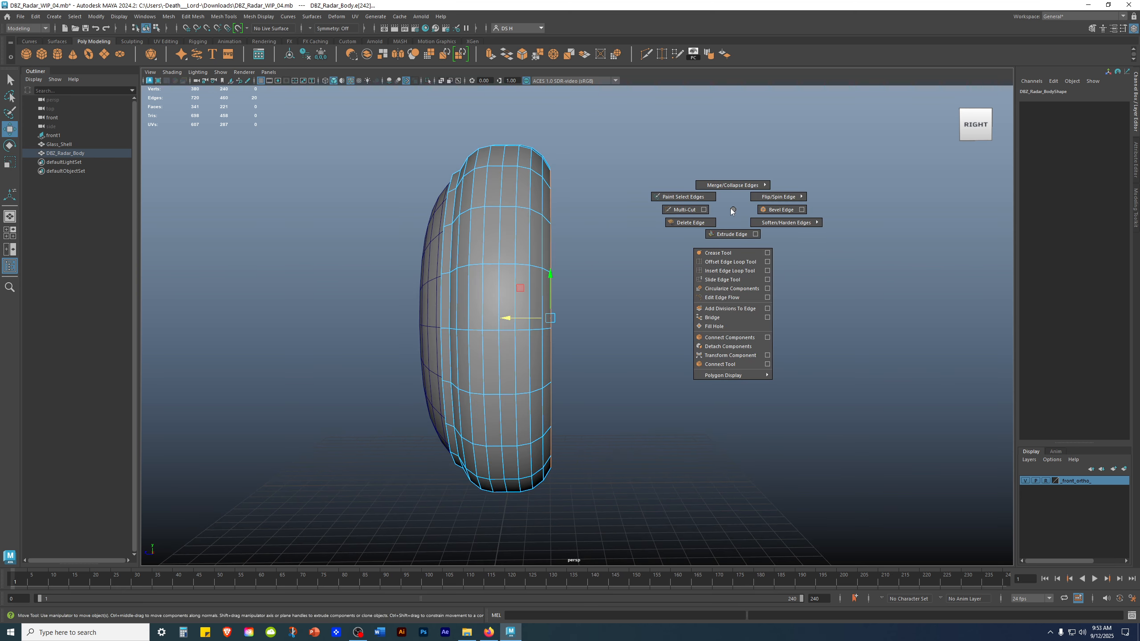
{"action": "left_click", "coordinate": [733, 234]}
{"action": "left_click_drag", "start_coordinate": [733, 234], "coordinate": [655, 389], "text": "alt"}
{"action": "key", "text": "r"}
{"action": "left_click_drag", "start_coordinate": [635, 348], "coordinate": [553, 337], "text": "alt"}
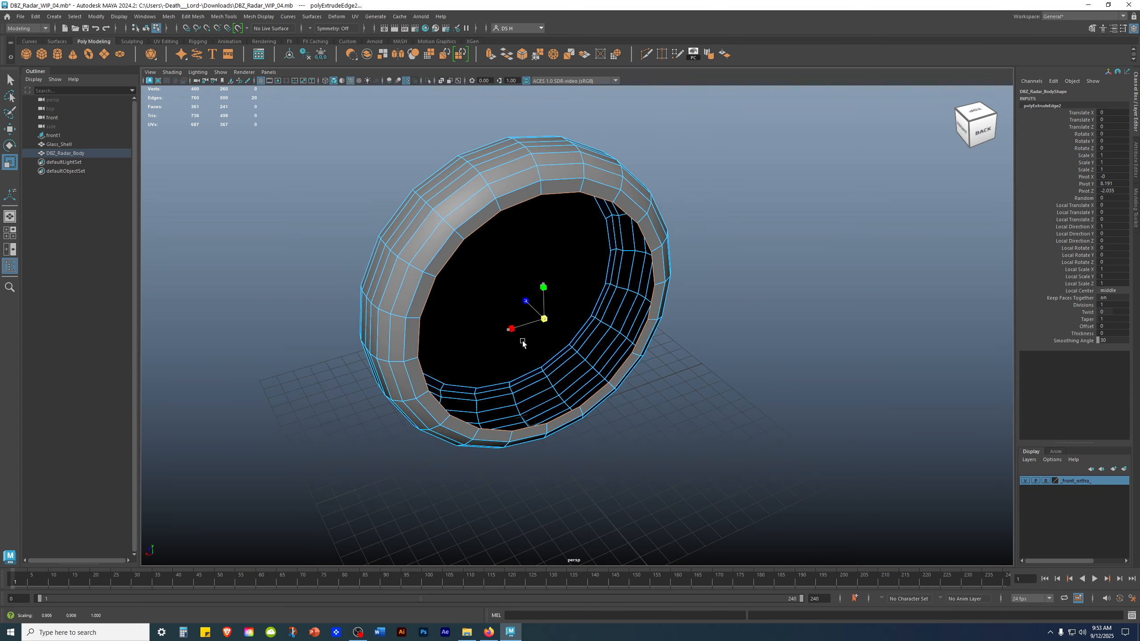
- Adjust the depth and scale of the extruded rear border loop so it continues the body's rounded profile
{"action": "left_click_drag", "start_coordinate": [524, 344], "coordinate": [741, 304], "text": "alt"}
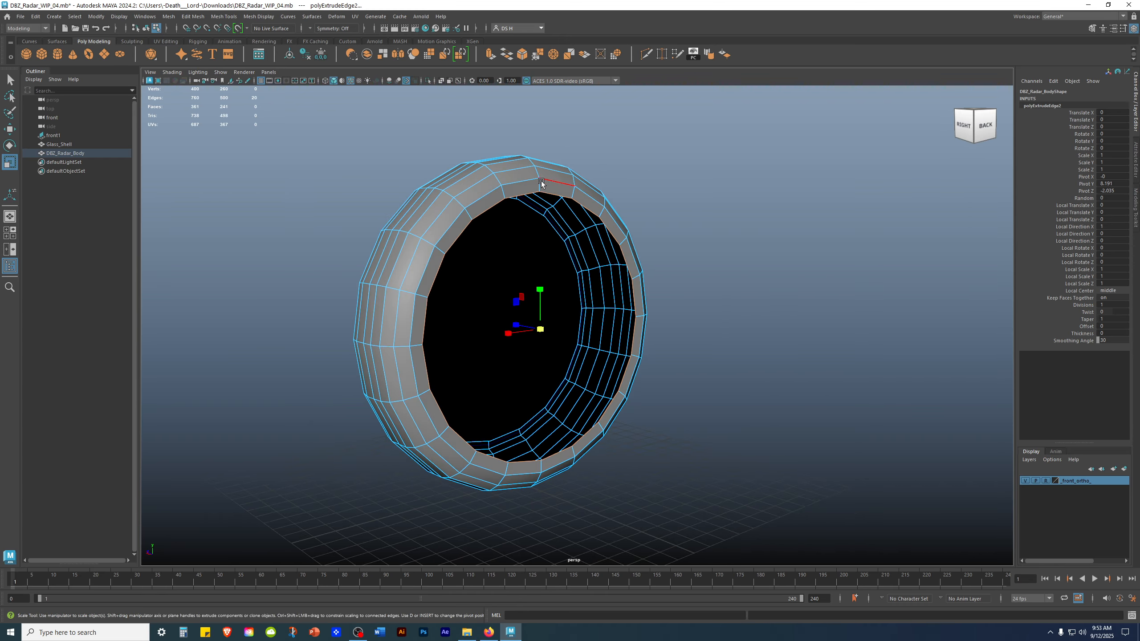
{"action": "left_click_drag", "start_coordinate": [541, 228], "coordinate": [683, 323], "text": "alt"}
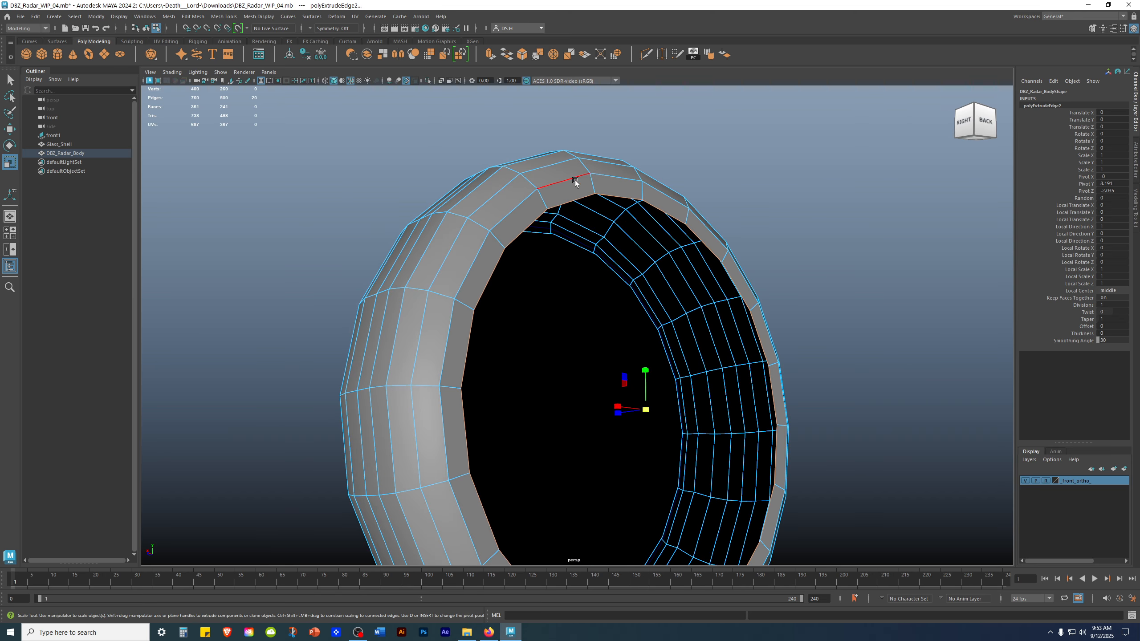
{"action": "key", "text": "w"}
{"action": "left_click_drag", "start_coordinate": [637, 269], "coordinate": [601, 380], "text": "alt"}
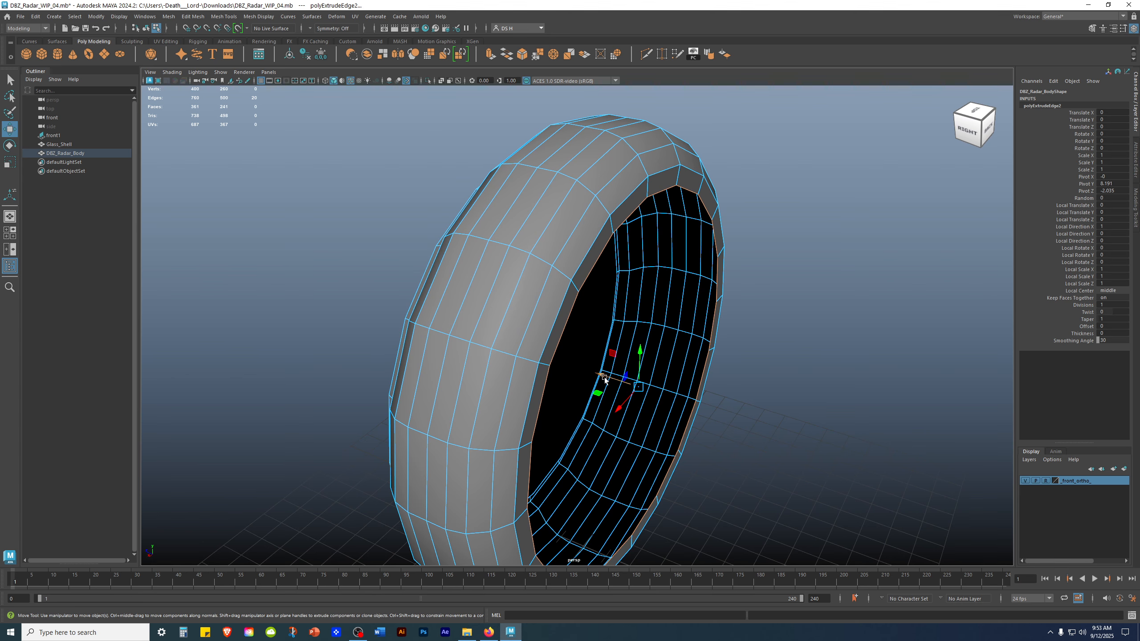
{"action": "mouse_move", "coordinate": [607, 377]}
{"action": "left_mouse_down", "text": "alt"}
{"action": "mouse_move", "coordinate": [834, 357]}
{"action": "mouse_move", "coordinate": [640, 345]}
{"action": "mouse_move", "coordinate": [697, 328]}
{"action": "mouse_move", "coordinate": [822, 357]}
{"action": "mouse_move", "coordinate": [691, 382]}
{"action": "mouse_move", "coordinate": [588, 372]}
{"action": "mouse_move", "coordinate": [594, 366]}
{"action": "left_mouse_up", "text": "alt"}
{"action": "key", "text": "r"}
{"action": "left_click_drag", "start_coordinate": [718, 375], "coordinate": [736, 407], "text": "alt"}
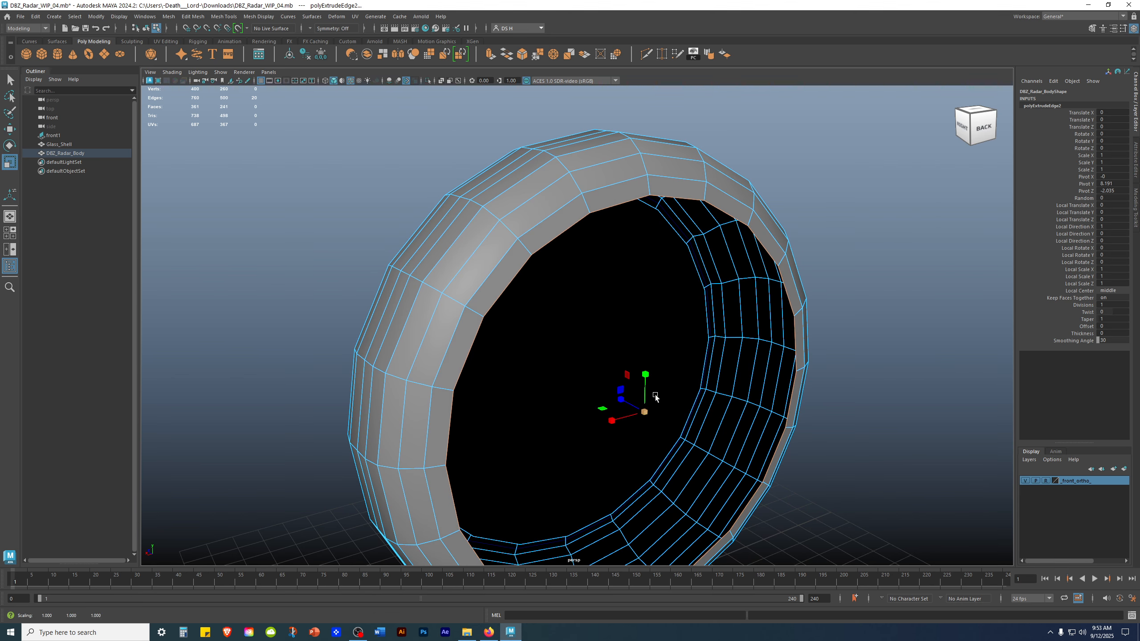
{"action": "left_click_drag", "start_coordinate": [629, 203], "coordinate": [811, 217], "text": "alt"}
{"action": "key", "text": "w"}
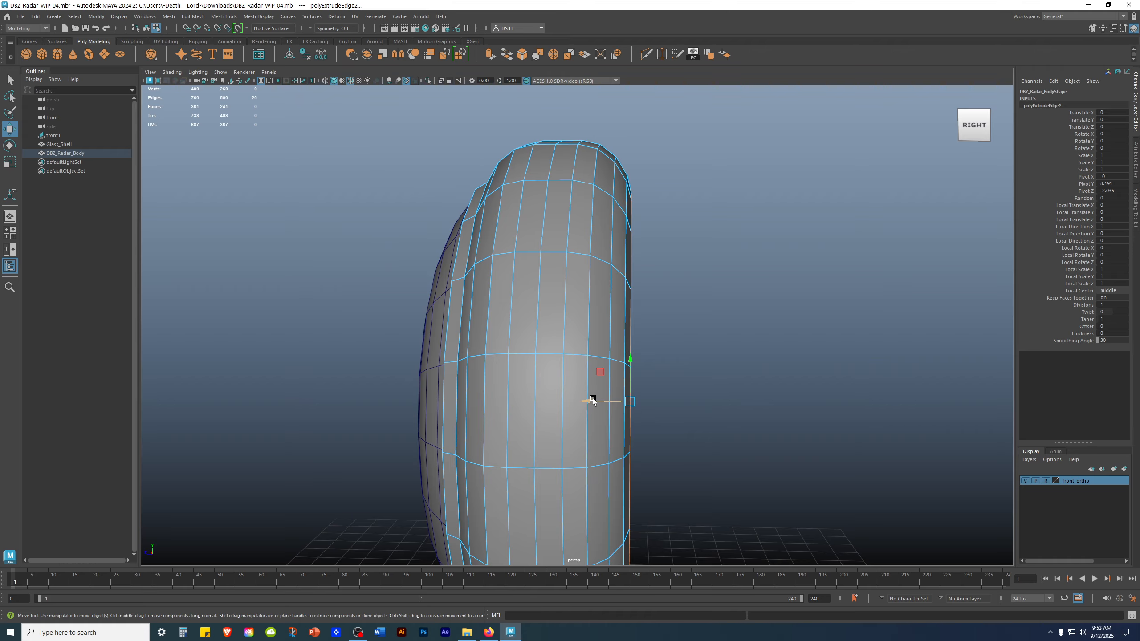
{"action": "left_click_drag", "start_coordinate": [625, 380], "coordinate": [750, 300], "text": "alt"}
{"action": "key", "text": "r"}
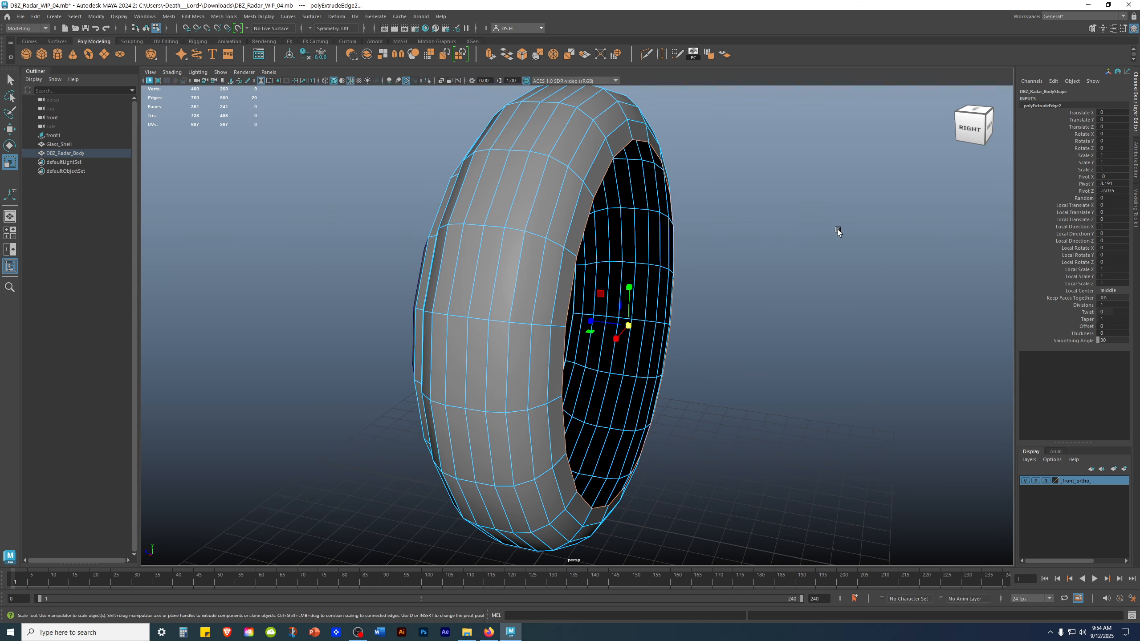
- Reselect the radar body's rear border loop and fine-tune its scale equally in X and Y
{"action": "left_click", "coordinate": [834, 230]}
{"action": "left_click_drag", "start_coordinate": [872, 279], "coordinate": [645, 269], "text": "alt"}
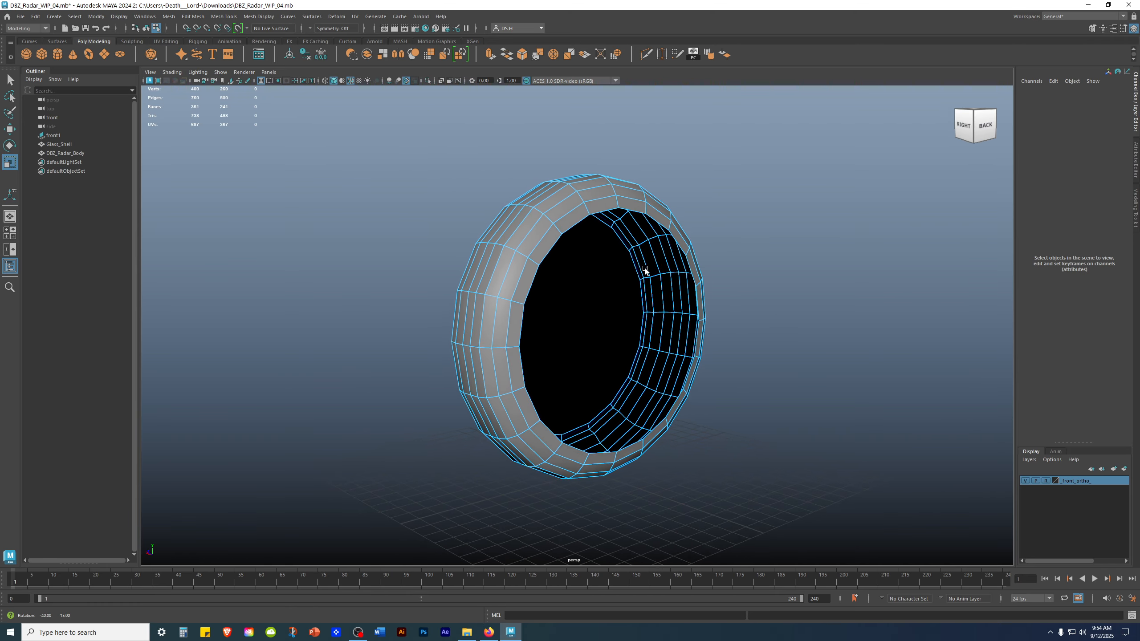
{"action": "left_click", "coordinate": [602, 208]}
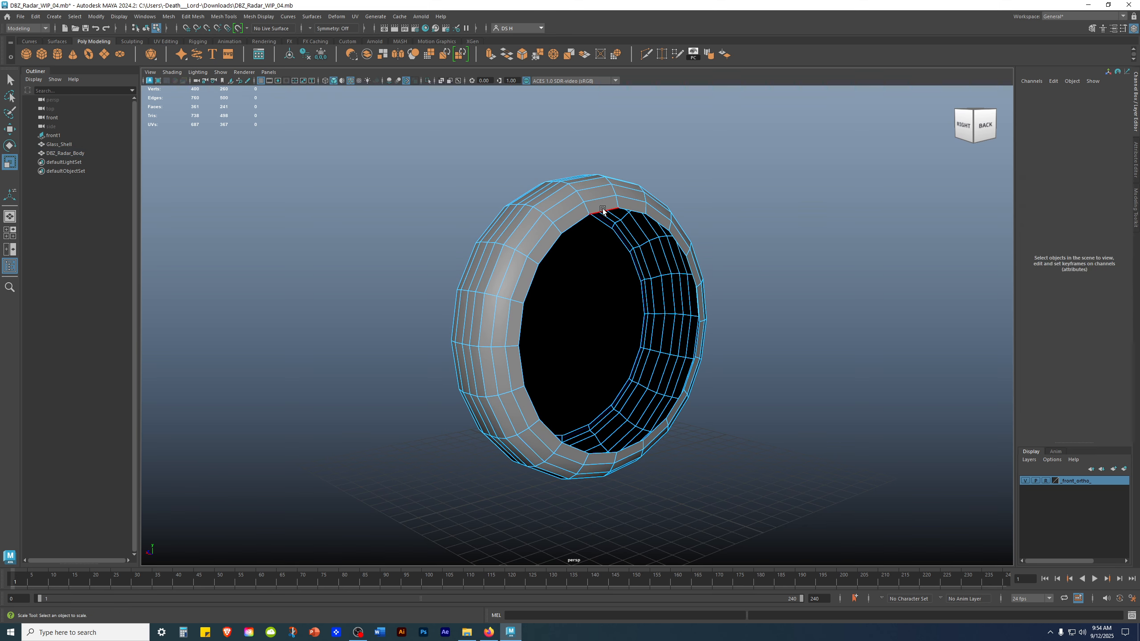
{"action": "left_click_drag", "start_coordinate": [593, 219], "coordinate": [577, 241], "text": "alt"}
{"action": "left_click", "coordinate": [577, 242]}
{"action": "double_click", "coordinate": [576, 241]}
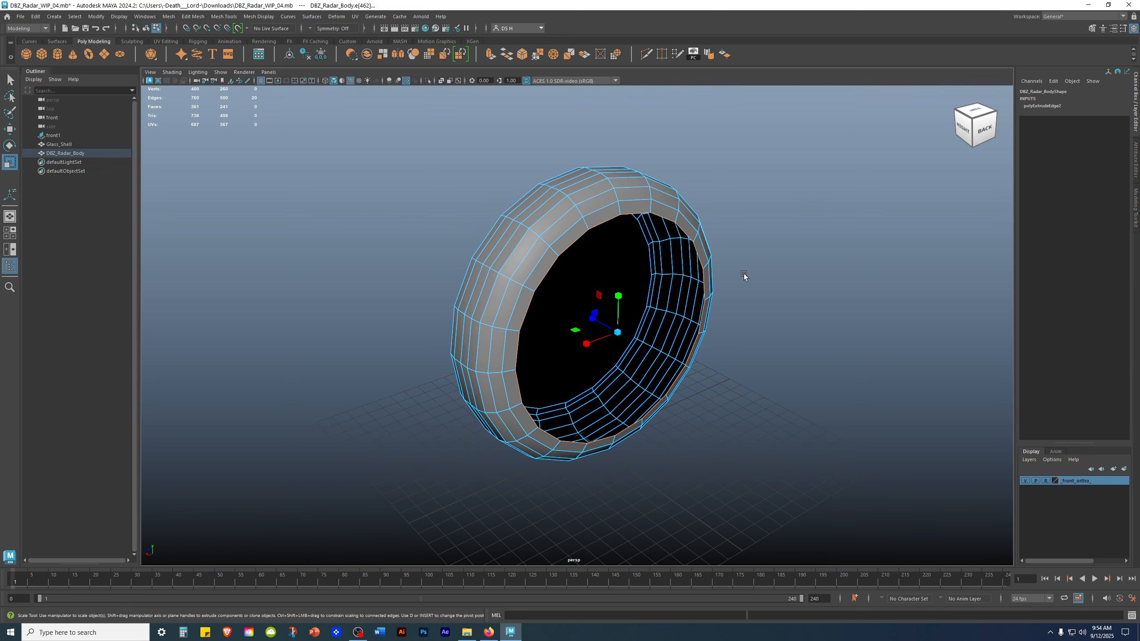
{"action": "left_click_drag", "start_coordinate": [737, 297], "coordinate": [588, 335], "text": "alt"}
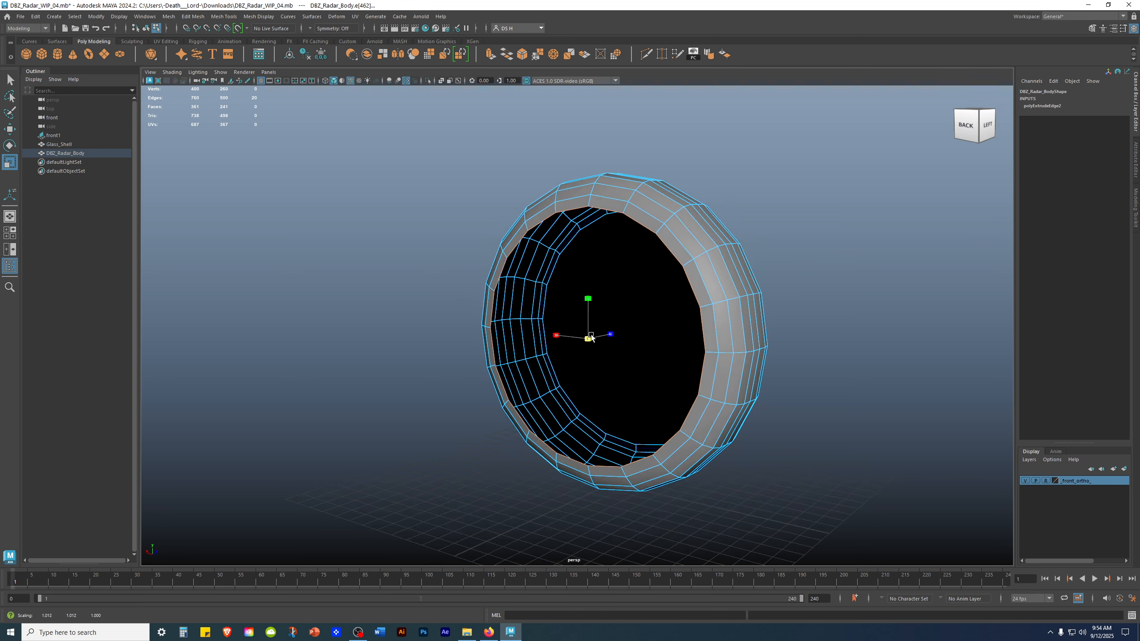
- Select the whole DBZ_Radar_Body and close its open back with Fill Hole
{"action": "left_click_drag", "start_coordinate": [685, 336], "coordinate": [639, 200], "text": "alt"}
{"action": "left_click", "coordinate": [816, 297]}
{"action": "right_click_drag", "start_coordinate": [637, 197], "coordinate": [895, 76]}
{"action": "left_click_drag", "start_coordinate": [781, 177], "coordinate": [914, 217], "text": "alt"}
{"action": "key", "text": "w"}
{"action": "right_click", "coordinate": [776, 181], "text": "shift"}
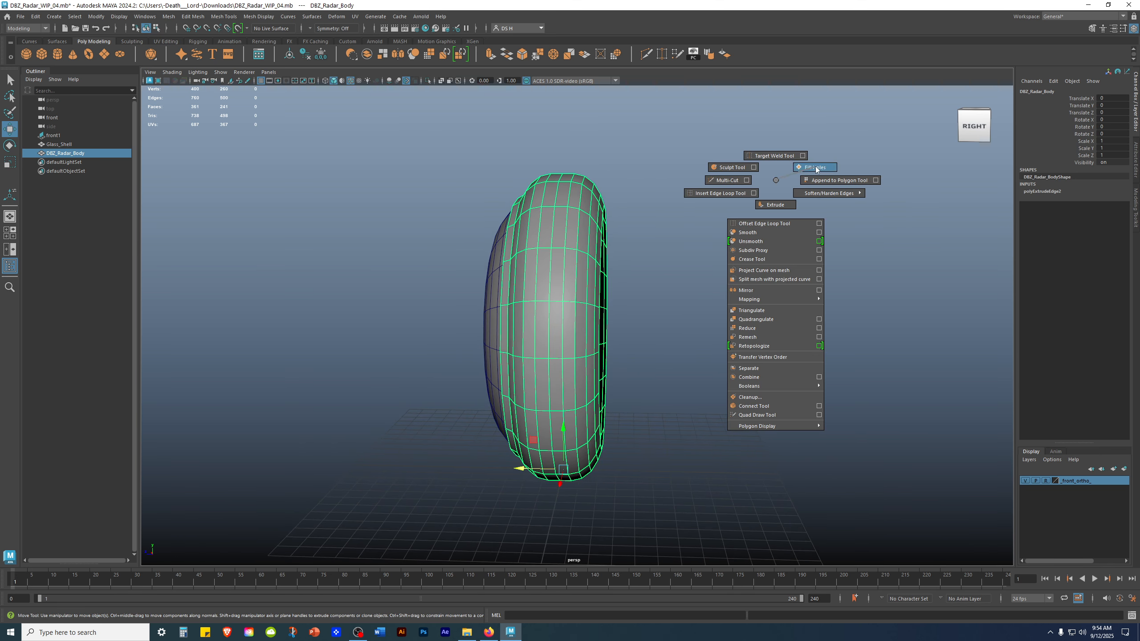
{"action": "right_click_drag", "start_coordinate": [816, 169], "coordinate": [816, 169], "text": "shift"}
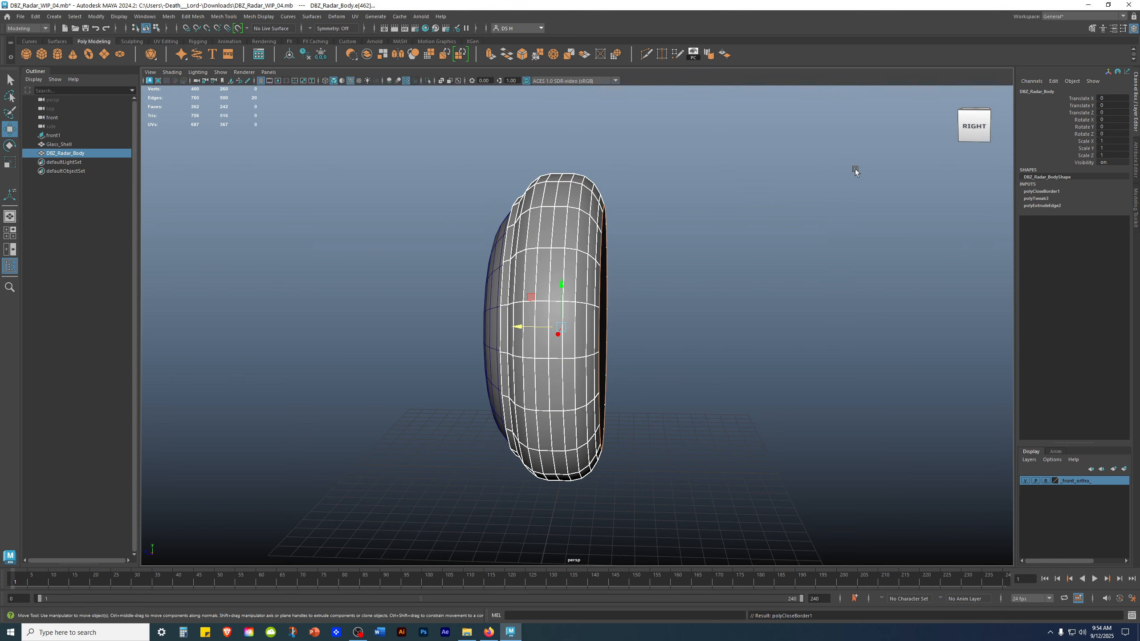
- Apply Soften/Harden Edges to the DBZ_Radar_Body with an angle of 20
{"action": "left_click", "coordinate": [843, 207]}
{"action": "left_click_drag", "start_coordinate": [843, 207], "coordinate": [633, 179], "text": "alt"}
{"action": "left_click", "coordinate": [632, 179]}
{"action": "left_click_drag", "start_coordinate": [819, 236], "coordinate": [798, 221], "text": "alt"}
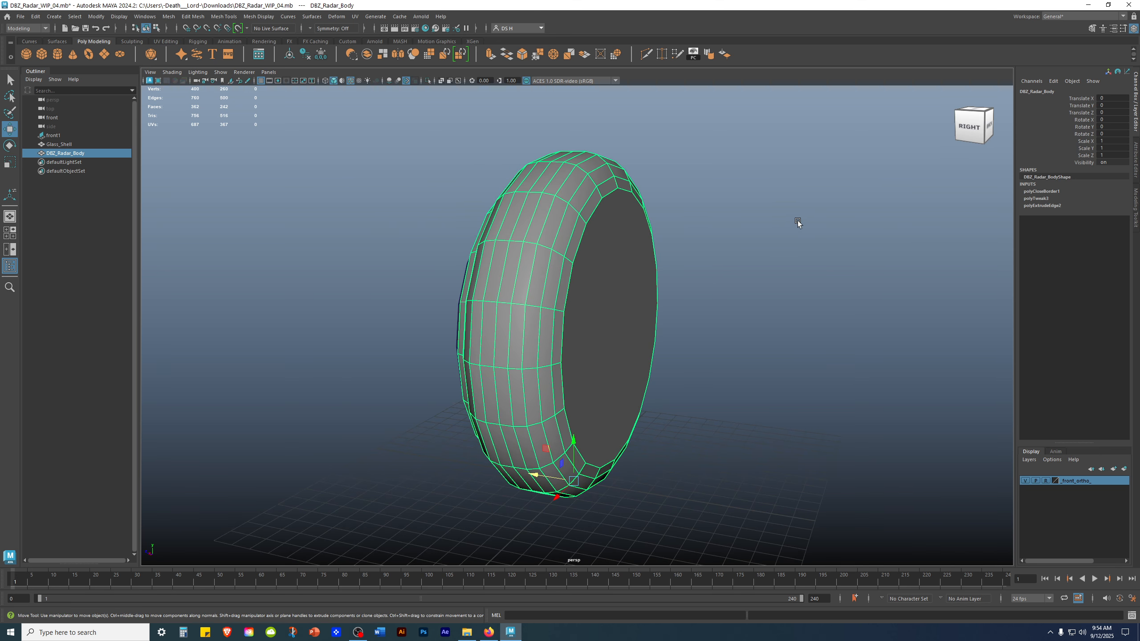
{"action": "left_click", "coordinate": [710, 54]}
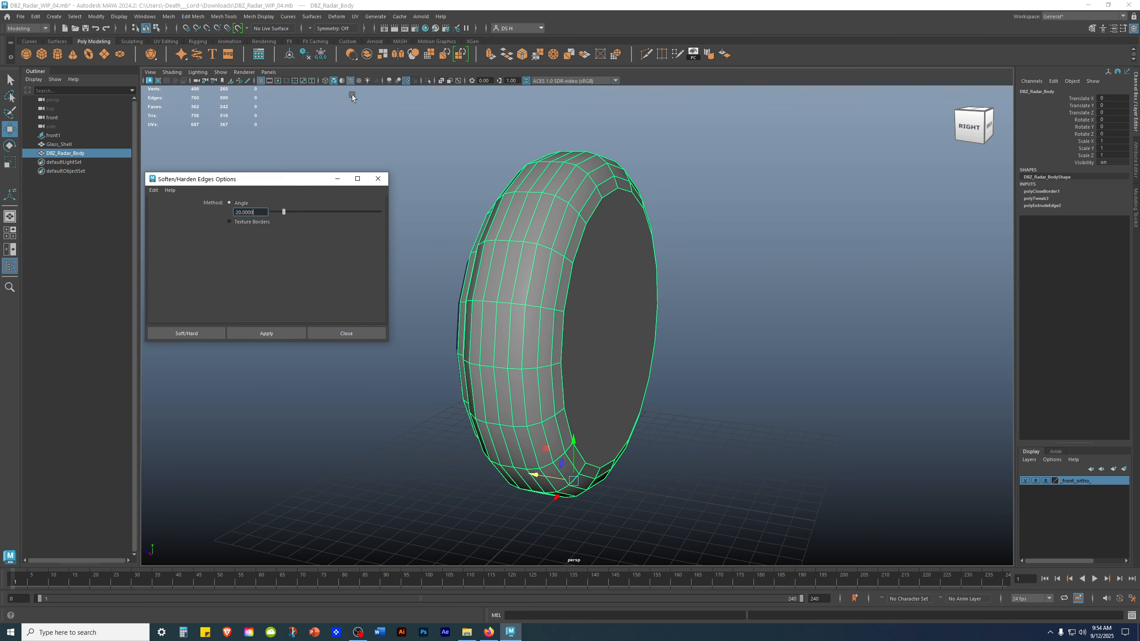
{"action": "left_click", "coordinate": [266, 333]}
{"action": "left_click", "coordinate": [347, 333]}
- Edit the angle of the DBZ_Radar_Body's polySoftEdge1 node to smooth its shading, and deselect the body
{"action": "left_click", "coordinate": [764, 299]}
{"action": "left_click_drag", "start_coordinate": [763, 300], "coordinate": [803, 279], "text": "alt"}
{"action": "left_click", "coordinate": [597, 206]}
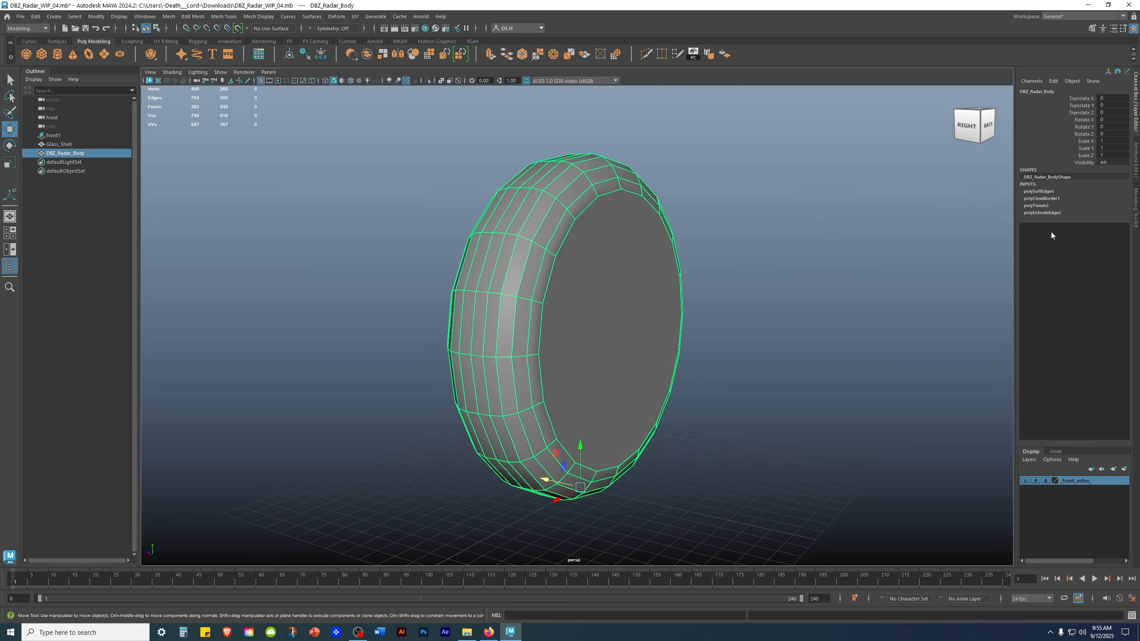
{"action": "left_click", "coordinate": [1041, 192]}
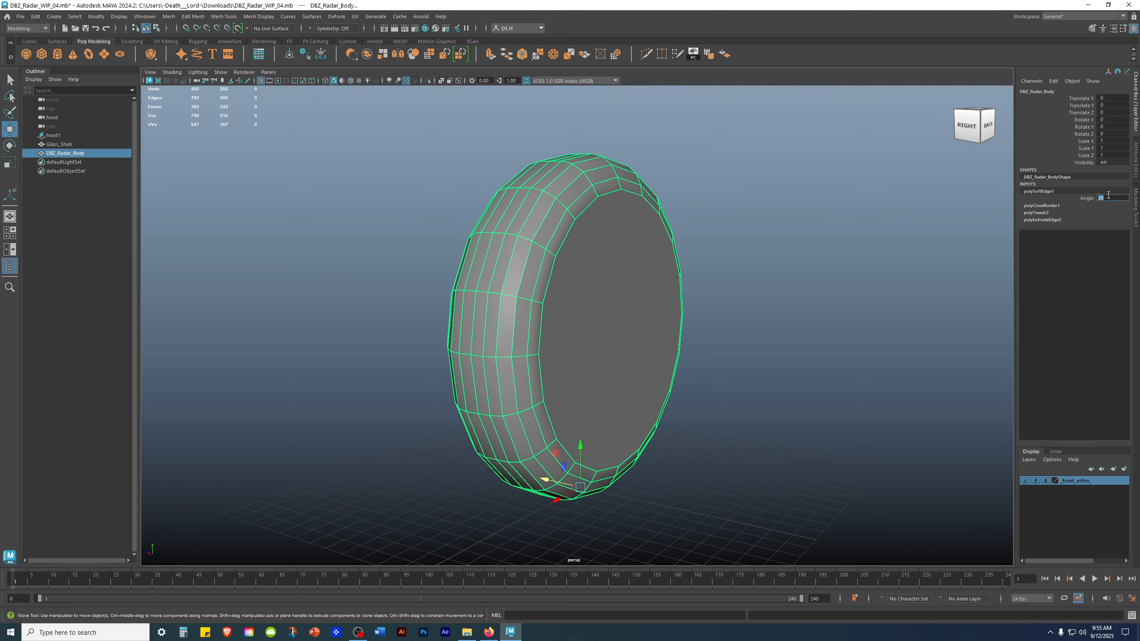
{"action": "key", "text": "Return"}
{"action": "left_click", "coordinate": [786, 219]}
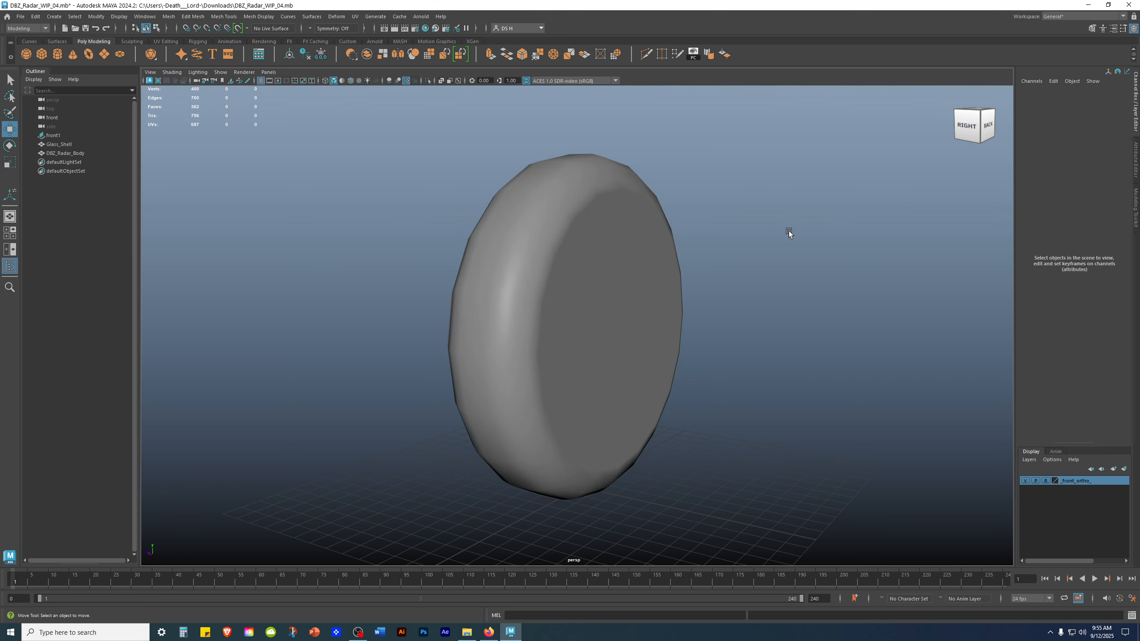
- Select the large flat cap face on the back of the radar body and extrude it
{"action": "left_click_drag", "start_coordinate": [674, 246], "coordinate": [1073, 257], "text": "alt"}
{"action": "left_click", "coordinate": [642, 255]}
{"action": "mouse_move", "coordinate": [641, 255]}
{"action": "left_mouse_down", "text": "alt"}
{"action": "mouse_move", "coordinate": [672, 249]}
{"action": "mouse_move", "coordinate": [582, 249]}
{"action": "mouse_move", "coordinate": [577, 284]}
{"action": "mouse_move", "coordinate": [603, 212]}
{"action": "mouse_move", "coordinate": [624, 311]}
{"action": "mouse_move", "coordinate": [754, 275]}
{"action": "mouse_move", "coordinate": [746, 317]}
{"action": "mouse_move", "coordinate": [776, 314]}
{"action": "mouse_move", "coordinate": [692, 313]}
{"action": "mouse_move", "coordinate": [651, 239]}
{"action": "left_mouse_up", "text": "alt"}
{"action": "right_click_drag", "start_coordinate": [636, 221], "coordinate": [634, 254]}
{"action": "scroll", "coordinate": [852, 263], "scroll_direction": "down", "scroll_amount": 5}
{"action": "left_click_drag", "start_coordinate": [764, 306], "coordinate": [776, 340], "text": "alt"}
{"action": "left_click", "coordinate": [613, 309]}
{"action": "left_click_drag", "start_coordinate": [613, 309], "coordinate": [774, 250], "text": "alt"}
{"action": "right_click", "coordinate": [774, 181], "text": "shift"}
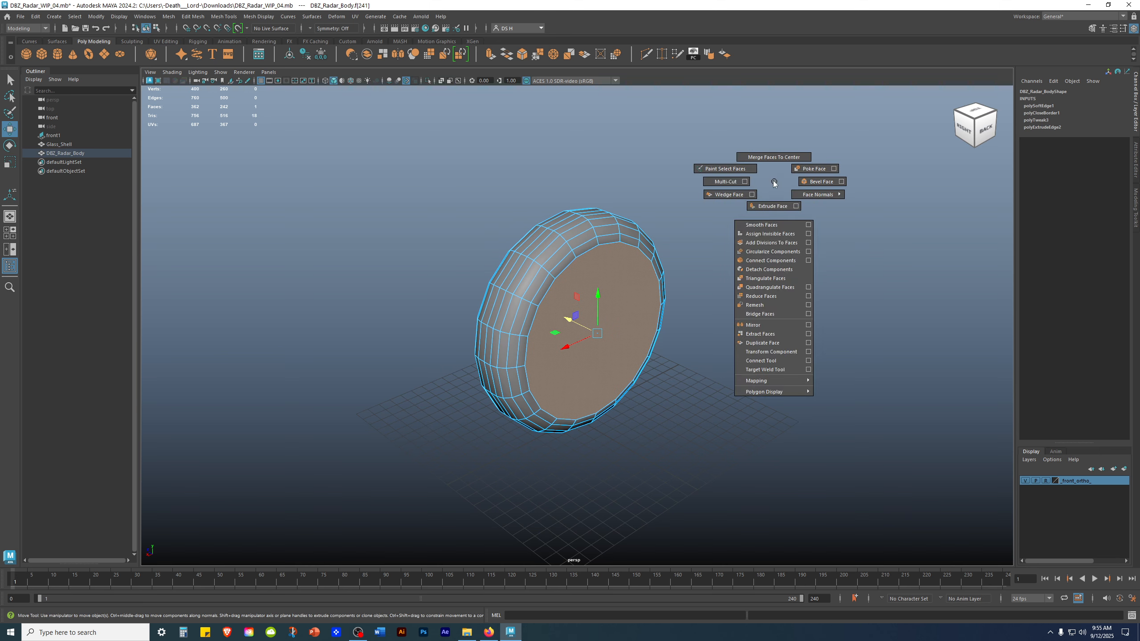
{"action": "right_click_drag", "start_coordinate": [771, 207], "coordinate": [771, 208], "text": "shift"}
{"action": "scroll", "coordinate": [744, 284], "scroll_direction": "up", "scroll_amount": 5}
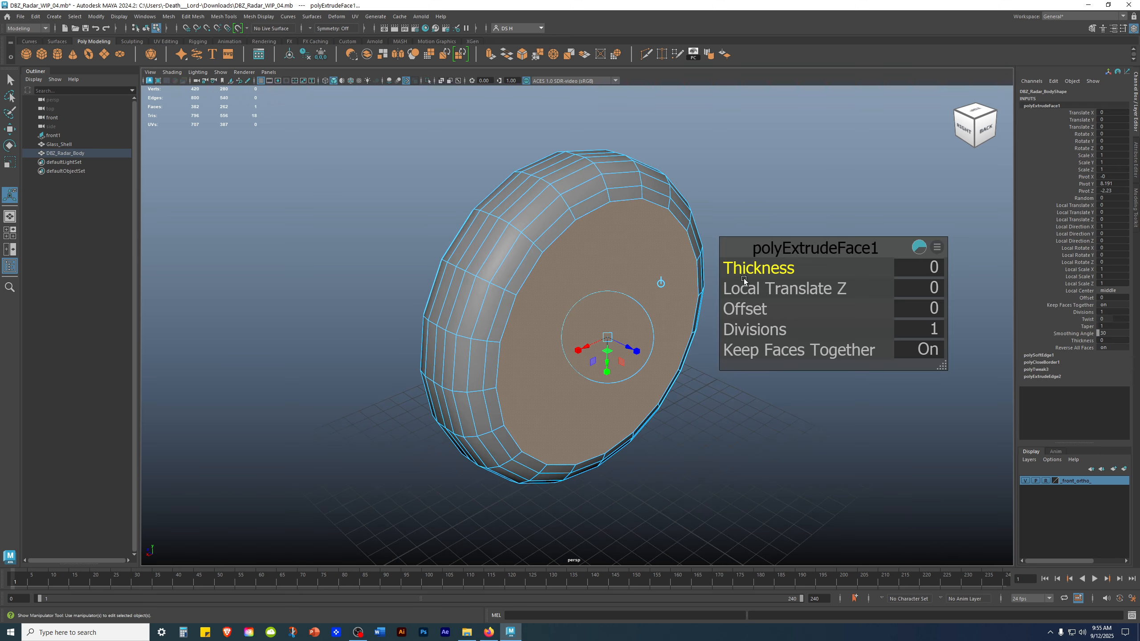
- Scale the extruded back cap face slightly inward as an inset, and return to object selection
{"action": "left_click_drag", "start_coordinate": [744, 284], "coordinate": [636, 254], "text": "alt"}
{"action": "key", "text": "r"}
{"action": "mouse_move", "coordinate": [596, 335]}
{"action": "left_mouse_down", "text": "alt"}
{"action": "mouse_move", "coordinate": [633, 346]}
{"action": "mouse_move", "coordinate": [587, 347]}
{"action": "left_mouse_up", "text": "alt"}
{"action": "left_click_drag", "start_coordinate": [815, 293], "coordinate": [802, 270], "text": "alt"}
{"action": "key", "text": "alt+d"}
{"action": "right_click_drag", "start_coordinate": [624, 188], "coordinate": [674, 162]}
{"action": "left_click", "coordinate": [814, 191]}
- Soften the edges of the inset DBZ_Radar_Body again using Soften/Harden Edges at an angle of 20, and deselect the body
{"action": "left_click_drag", "start_coordinate": [768, 149], "coordinate": [618, 234], "text": "alt"}
{"action": "left_click", "coordinate": [579, 228]}
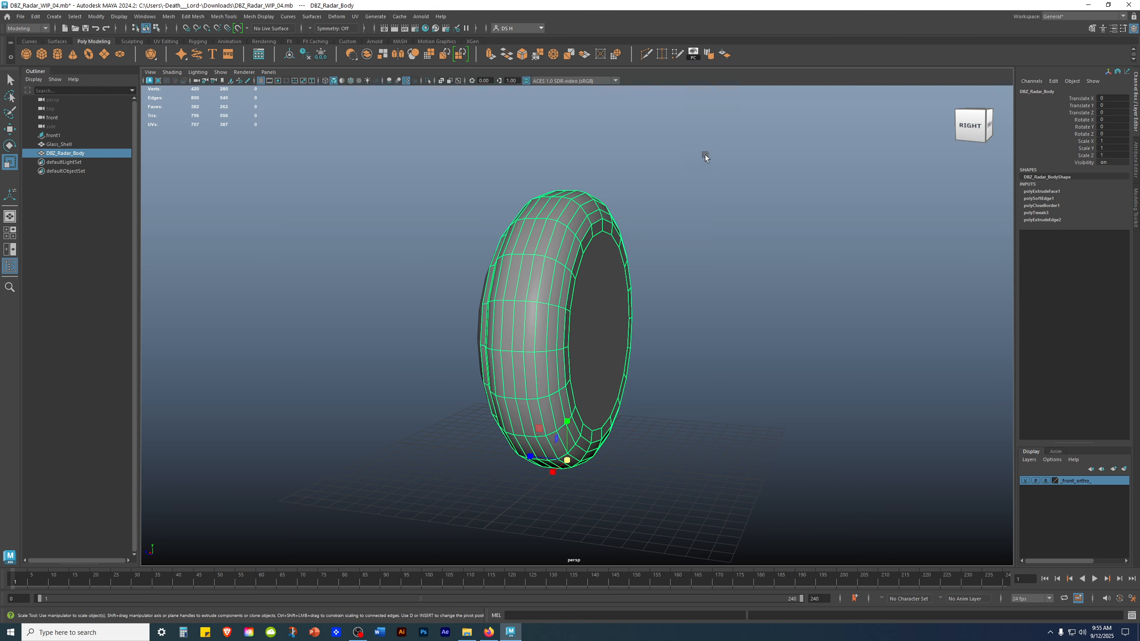
{"action": "left_click", "coordinate": [707, 54]}
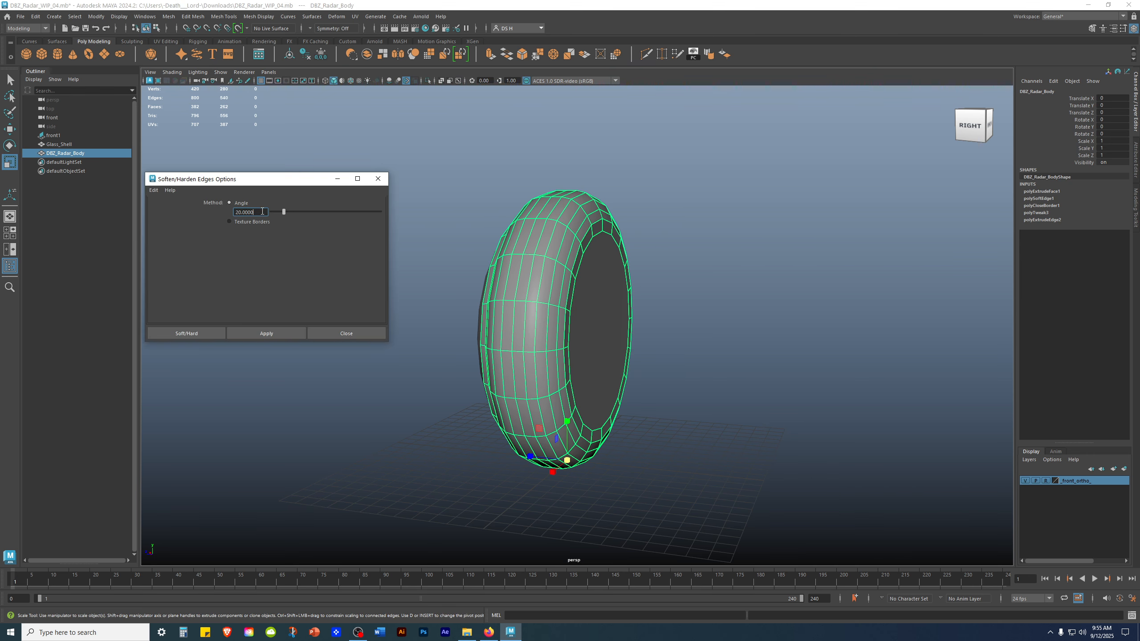
{"action": "left_click", "coordinate": [282, 333]}
{"action": "left_click", "coordinate": [337, 334]}
{"action": "left_click", "coordinate": [431, 317]}
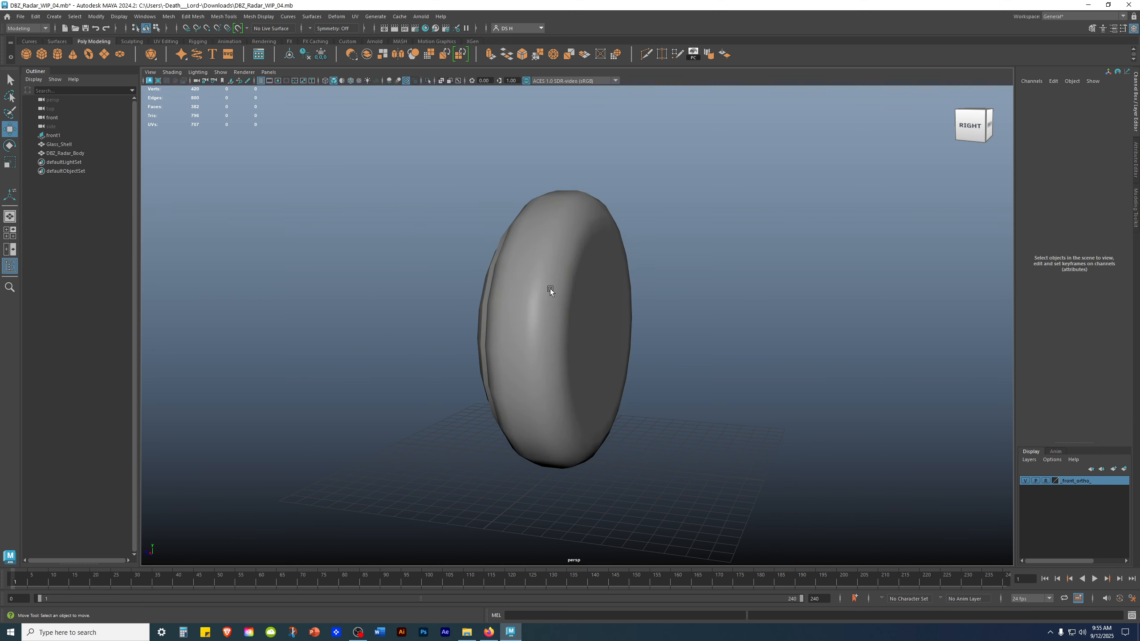
- In the shaded side view, select all faces of DBZ_Radar_Body behind its vertical centre line and delete them
{"action": "left_click_drag", "start_coordinate": [728, 201], "coordinate": [761, 268], "text": "alt"}
{"action": "right_click_drag", "start_coordinate": [761, 267], "coordinate": [534, 251], "text": "alt"}
{"action": "left_click_drag", "start_coordinate": [535, 251], "coordinate": [553, 250], "text": "alt"}
{"action": "key", "text": "space"}
{"action": "key", "text": "space"}
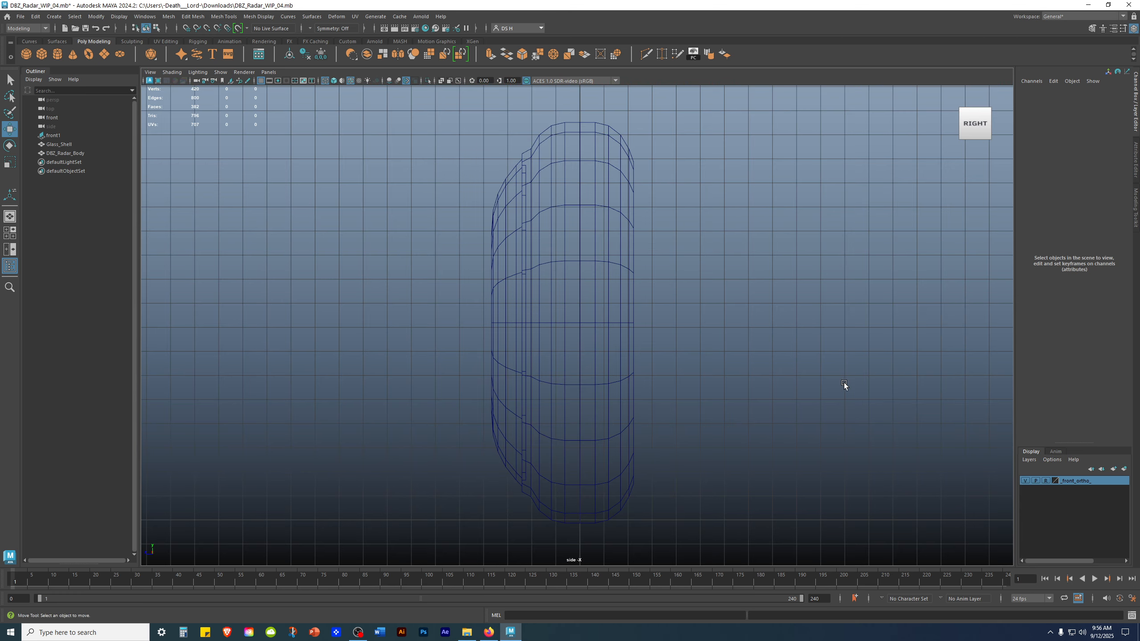
{"action": "key", "text": "5"}
{"action": "key", "text": "5"}
{"action": "middle_click_drag", "start_coordinate": [765, 328], "coordinate": [818, 348], "text": "alt"}
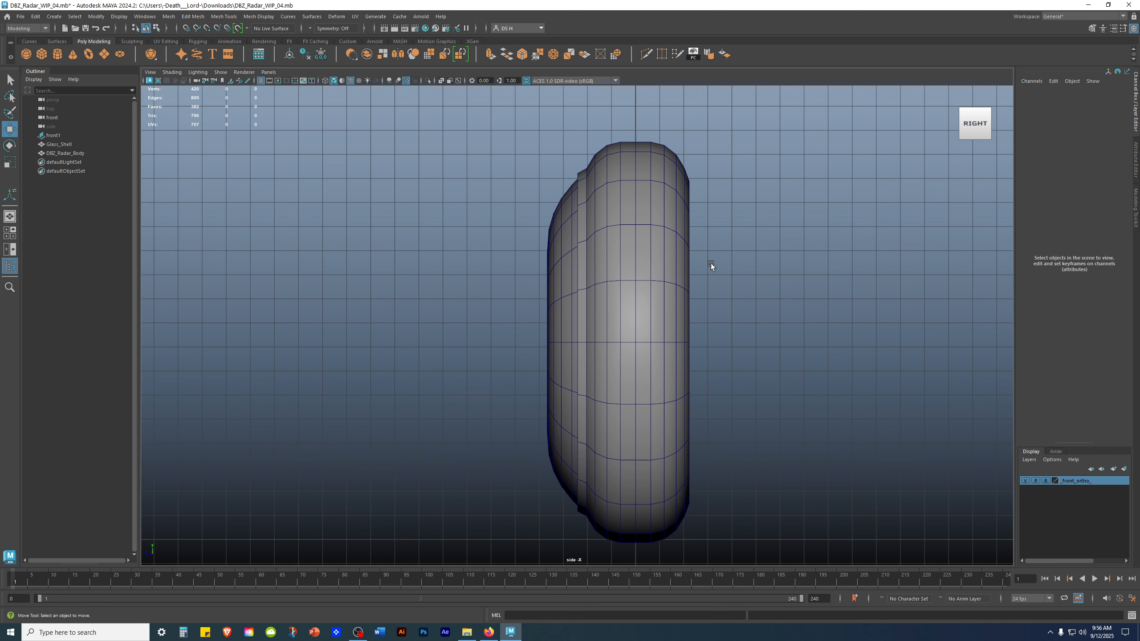
{"action": "left_click", "coordinate": [687, 252]}
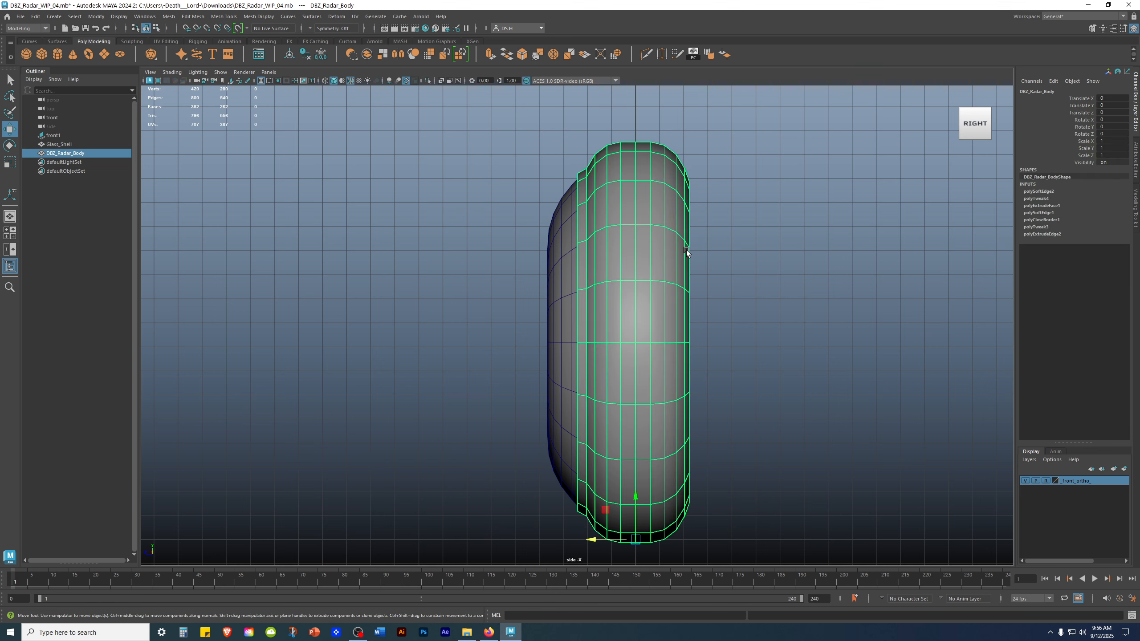
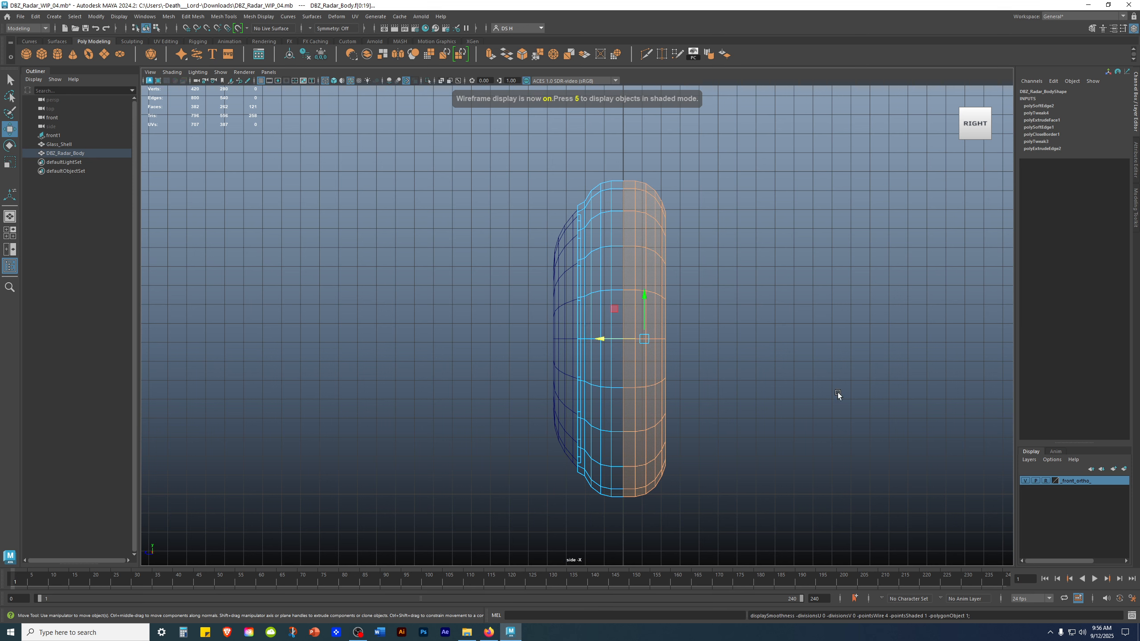
{"action": "key", "text": "5"}
{"action": "key", "text": "Delete"}
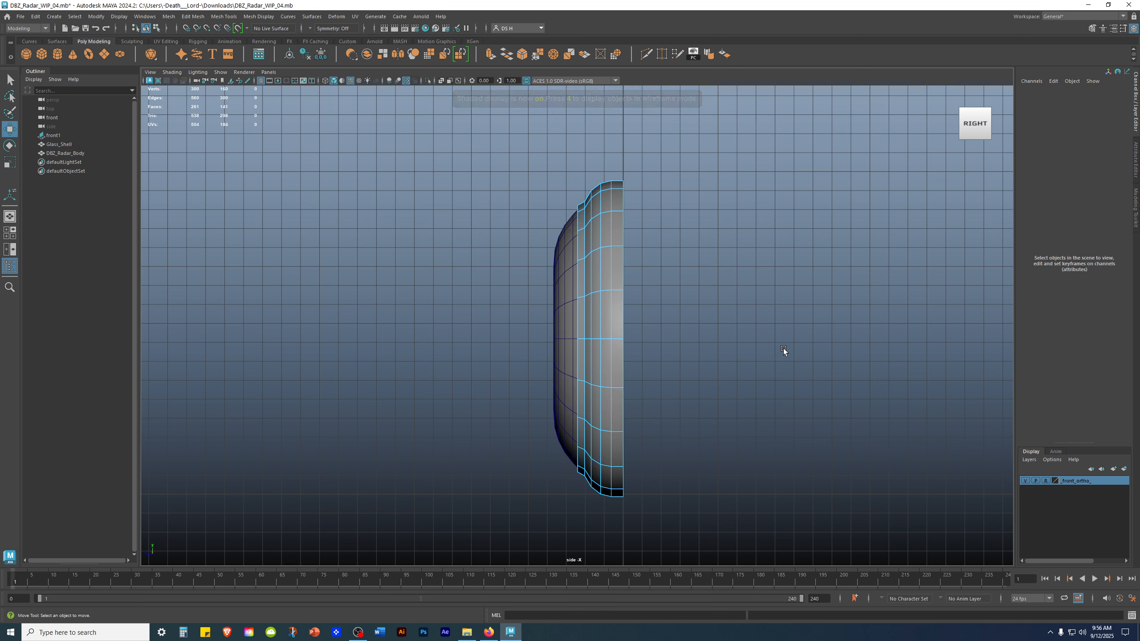
- Select the four face loops of the remaining half from the open centre edge up to the glass rim, and duplicate them as a separate surface
{"action": "key", "text": "q"}
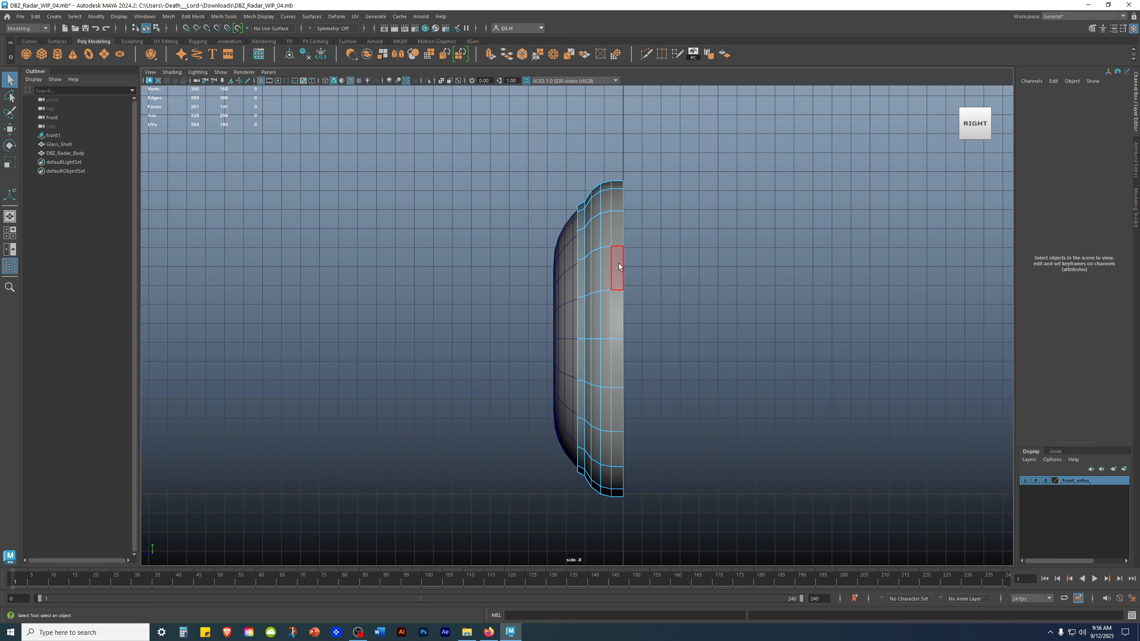
{"action": "left_click", "coordinate": [619, 266]}
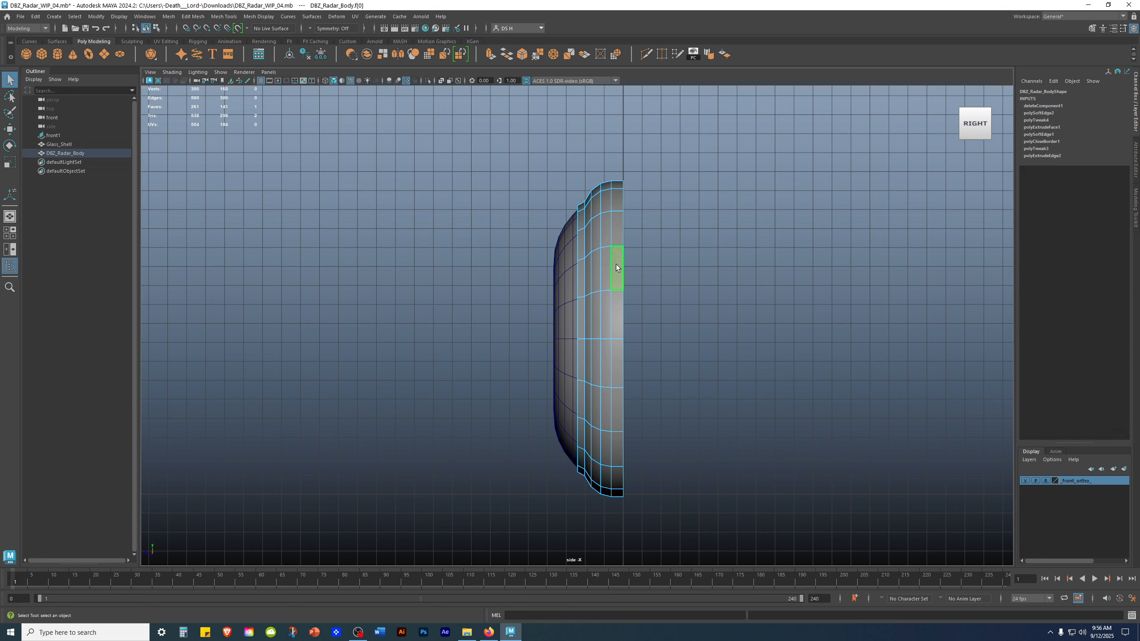
{"action": "double_click", "coordinate": [618, 230]}
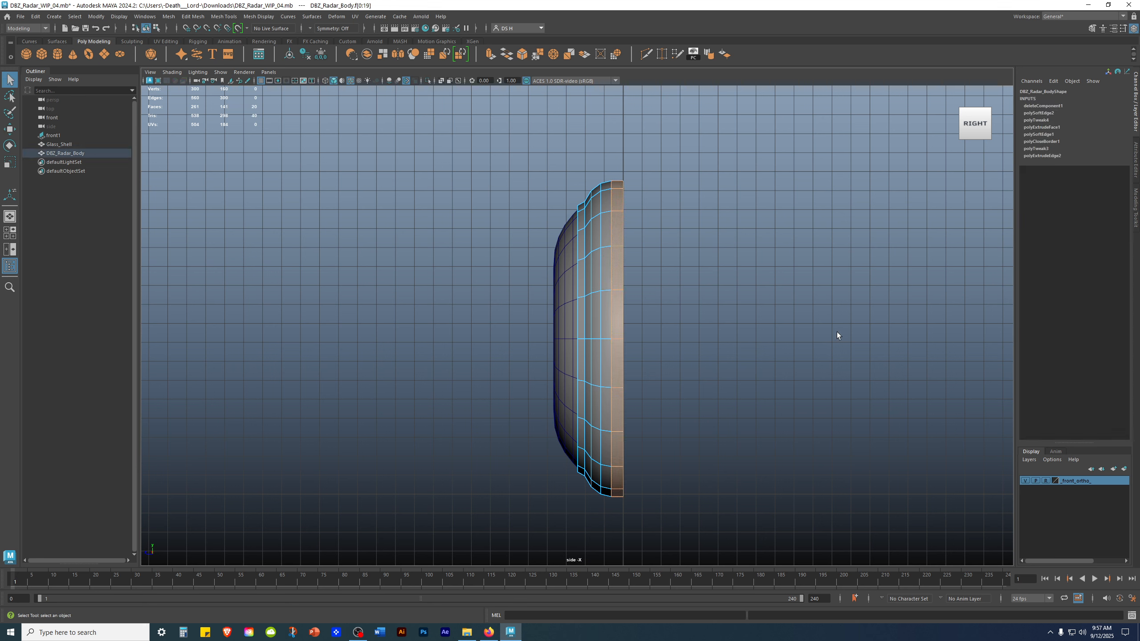
{"action": "left_click", "coordinate": [607, 227], "text": "shift"}
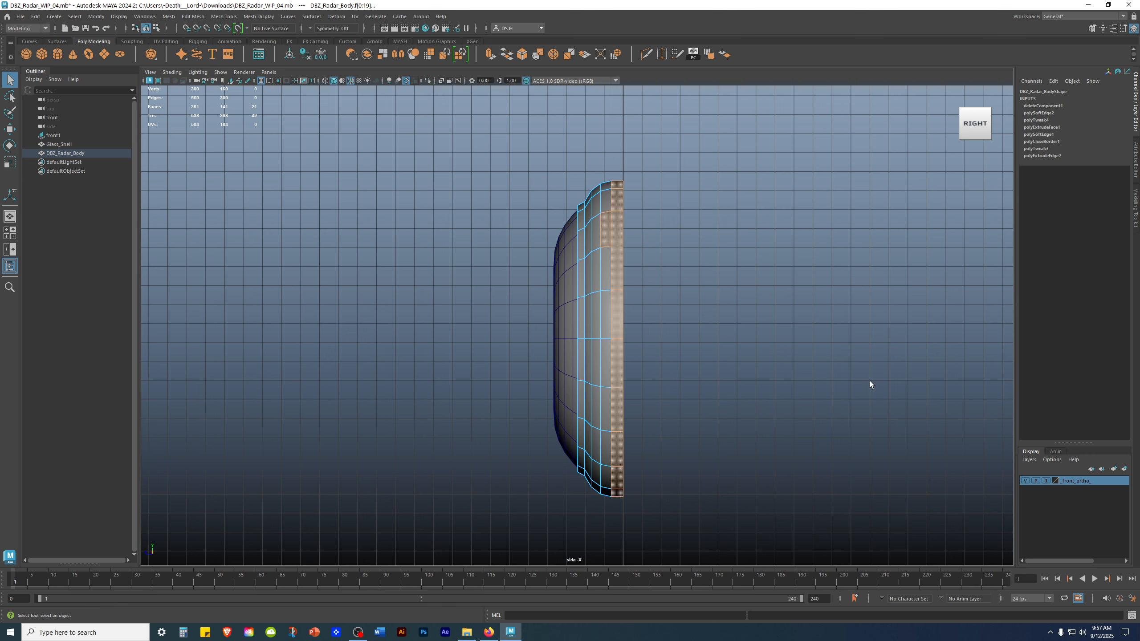
{"action": "double_click", "coordinate": [607, 259], "text": "shift"}
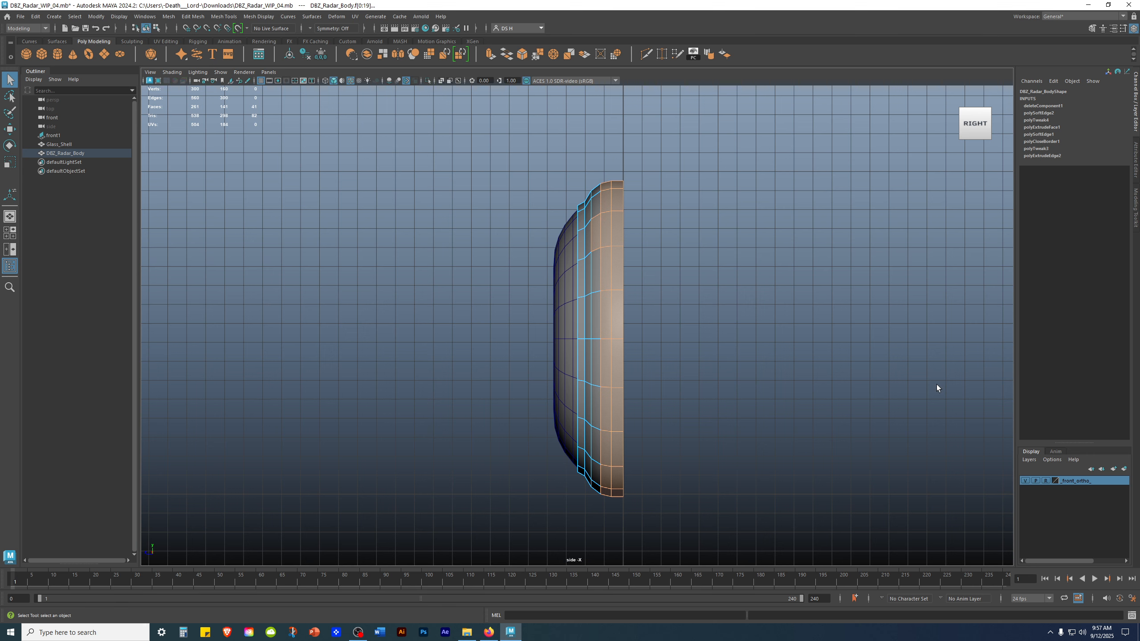
{"action": "double_click", "coordinate": [599, 265], "text": "shift"}
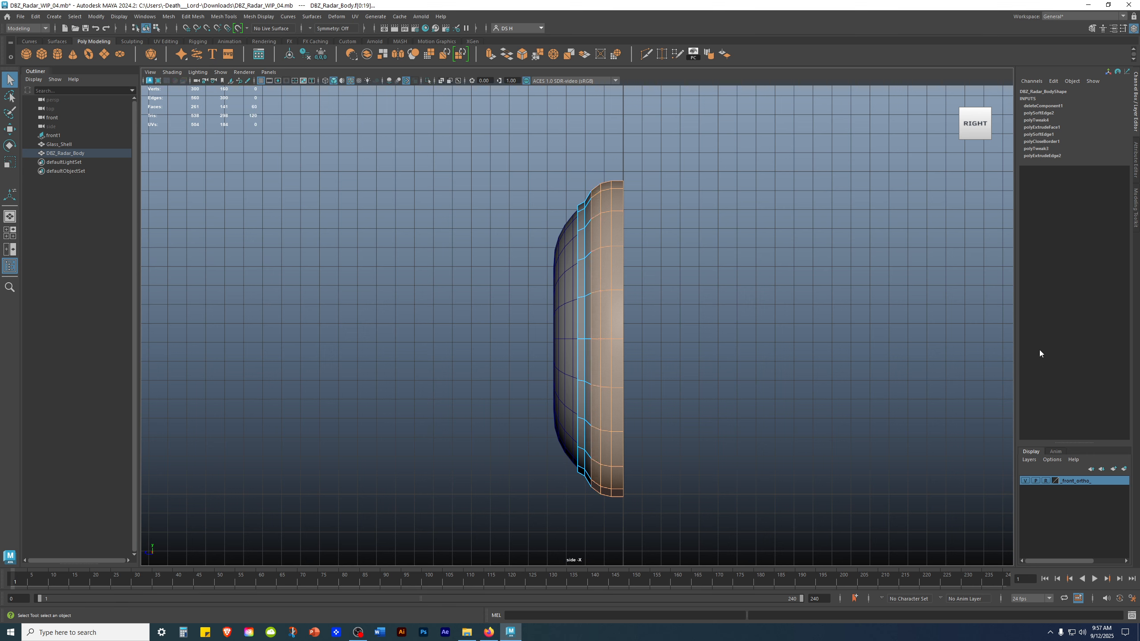
{"action": "left_click", "coordinate": [590, 233], "text": "shift"}
{"action": "double_click", "coordinate": [588, 270], "text": "shift"}
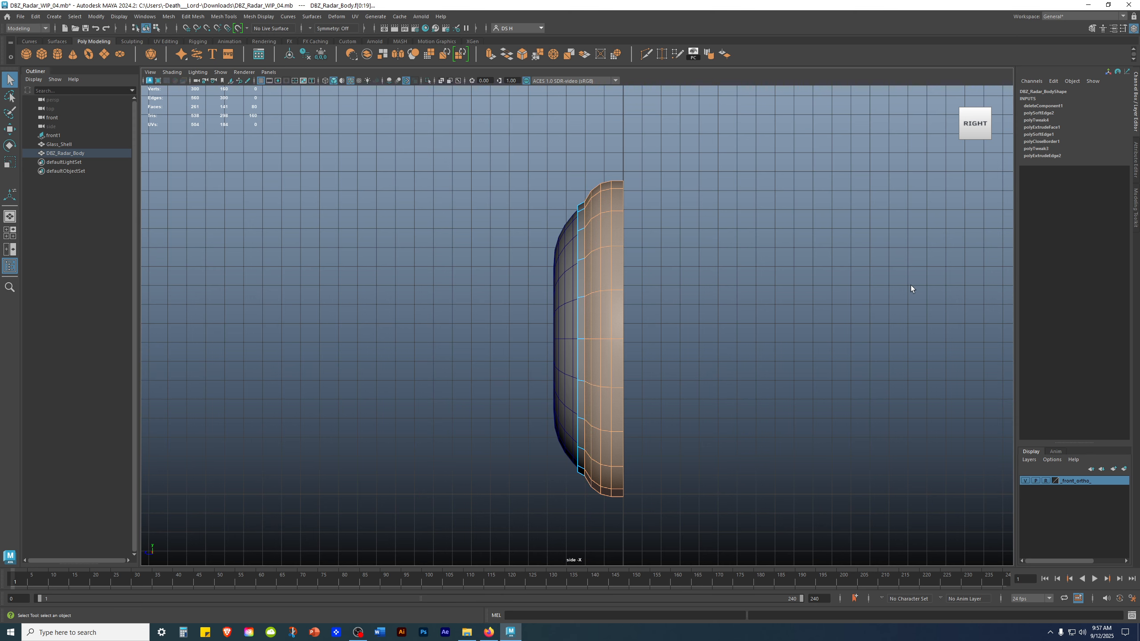
{"action": "key", "text": "w"}
{"action": "key", "text": "space"}
{"action": "key", "text": "space"}
{"action": "left_click_drag", "start_coordinate": [651, 245], "coordinate": [741, 307], "text": "alt"}
{"action": "right_click", "coordinate": [692, 173], "text": "shift"}
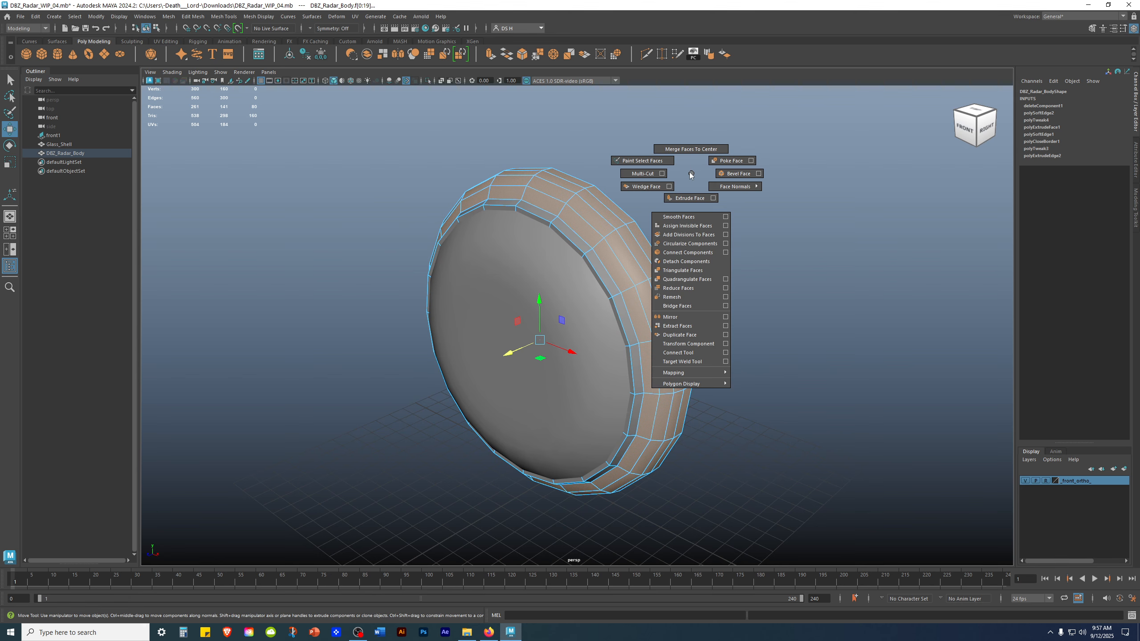
{"action": "left_click", "coordinate": [679, 335]}
{"action": "left_click_drag", "start_coordinate": [839, 386], "coordinate": [629, 323], "text": "alt"}
{"action": "key", "text": "w"}
- Select the Glass_Shell and both body surfaces, delete their construction history, and deselect everything
{"action": "left_click", "coordinate": [34, 153]}
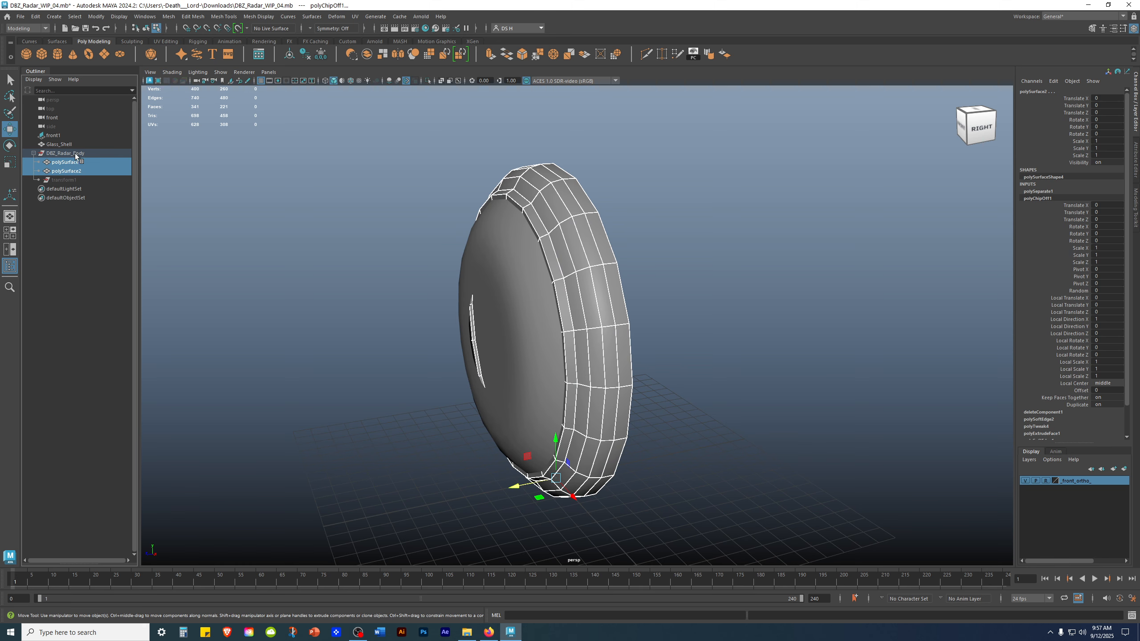
{"action": "left_click", "coordinate": [315, 170]}
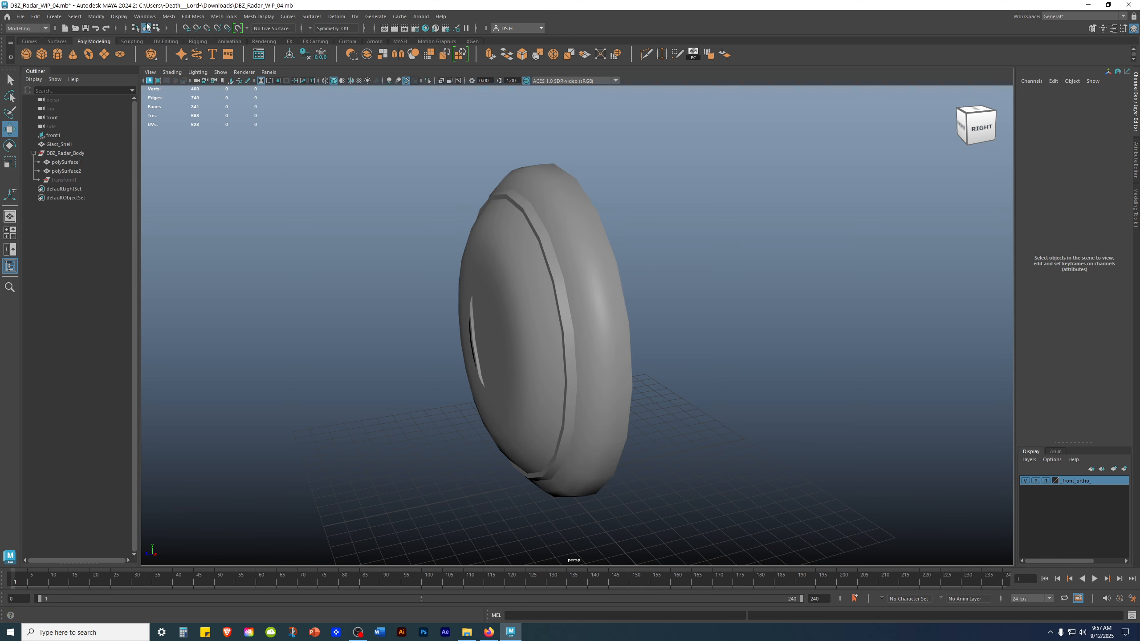
{"action": "left_click_drag", "start_coordinate": [278, 136], "coordinate": [1012, 521]}
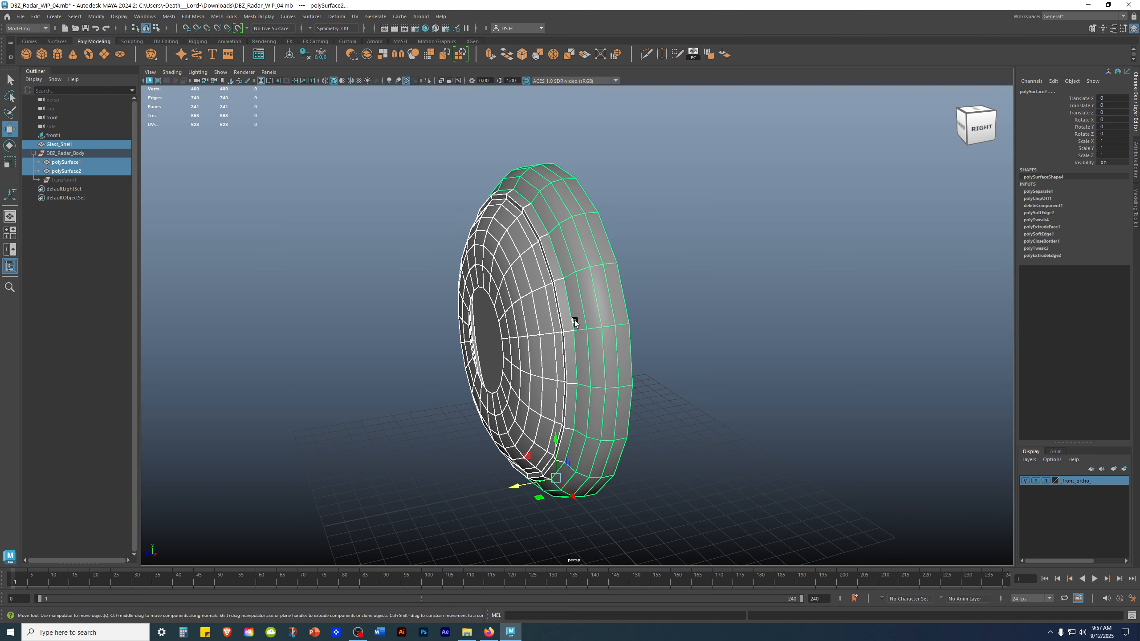
{"action": "left_click", "coordinate": [305, 55]}
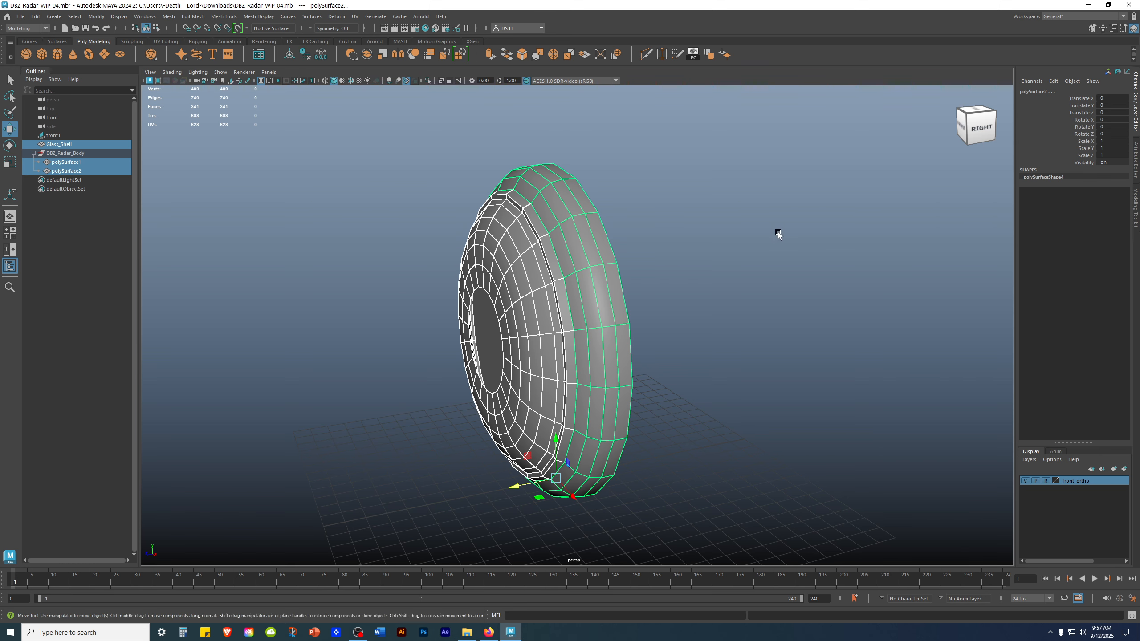
{"action": "left_click", "coordinate": [779, 234]}
- Identify polySurface1 with a test move, undo that move, and rename the surface to Body_Front
{"action": "left_click", "coordinate": [65, 162]}
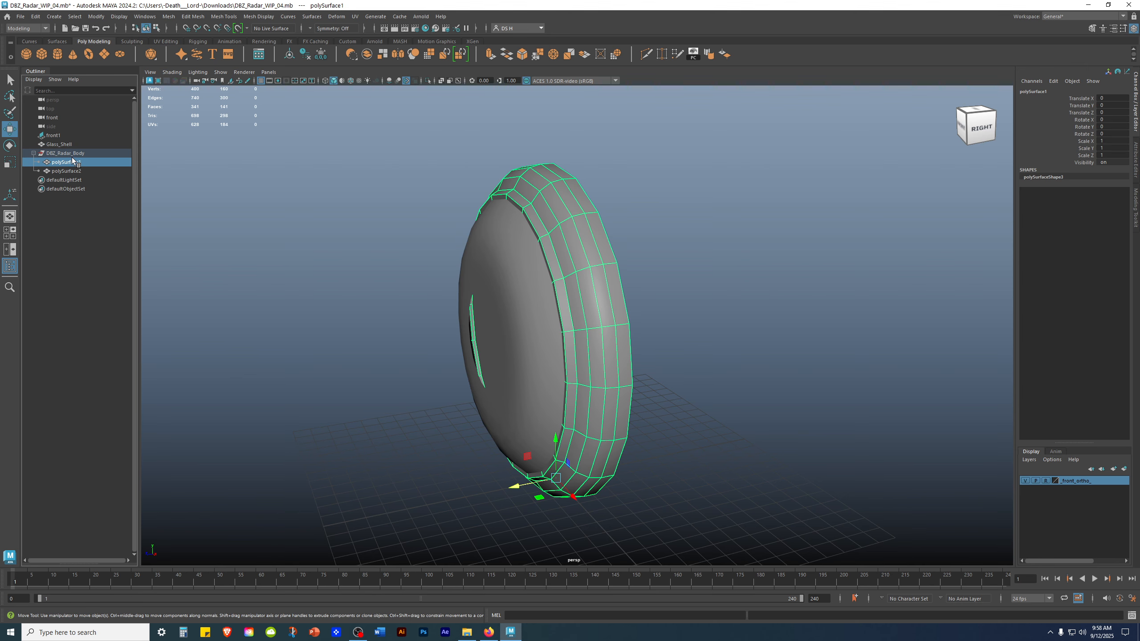
{"action": "left_click_drag", "start_coordinate": [519, 484], "coordinate": [459, 327]}
{"action": "key", "text": "ctrl+z"}
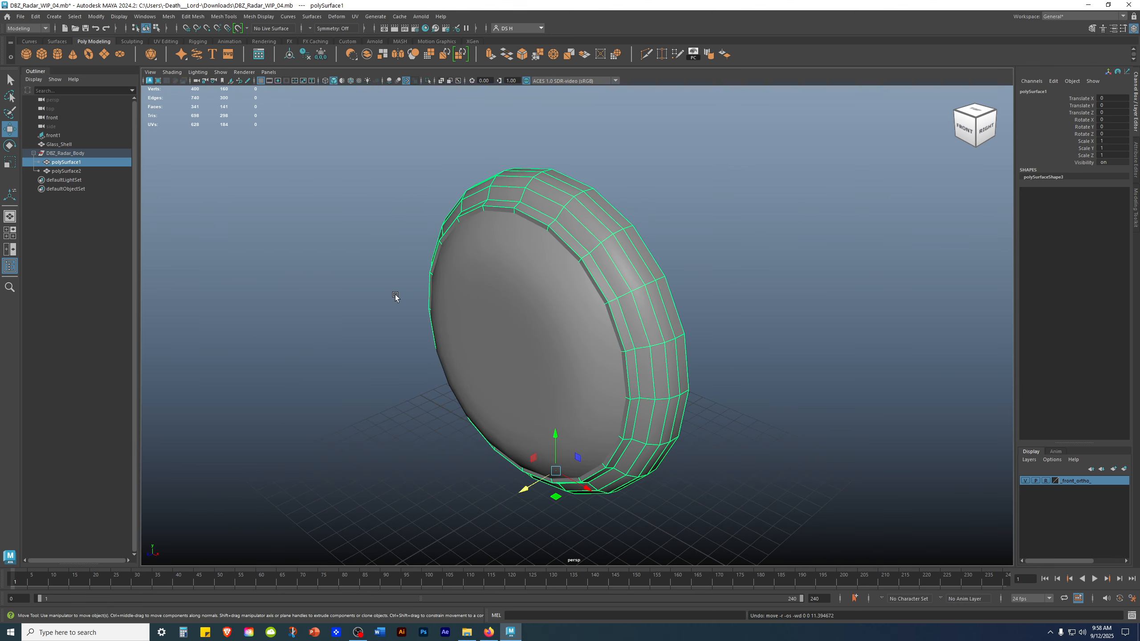
{"action": "double_click", "coordinate": [92, 163]}
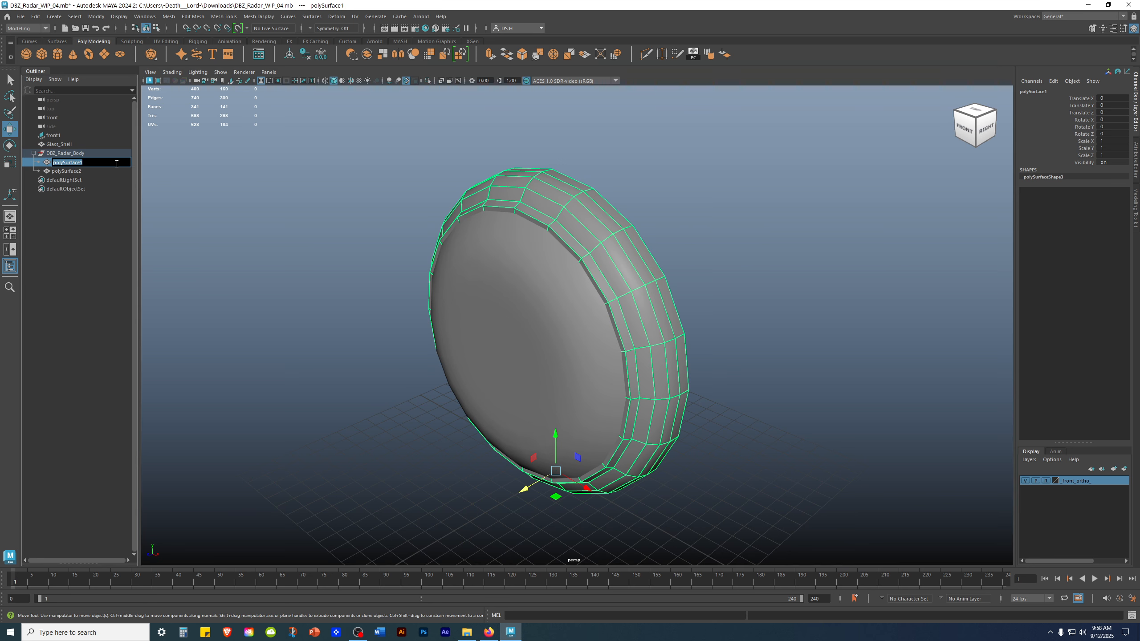
{"action": "type", "text": "Body_Front"}
{"action": "key", "text": "Return"}
- Select the duplicated surface polySurface2 and rename it to Body_Back
{"action": "left_click_drag", "start_coordinate": [550, 202], "coordinate": [631, 280], "text": "alt"}
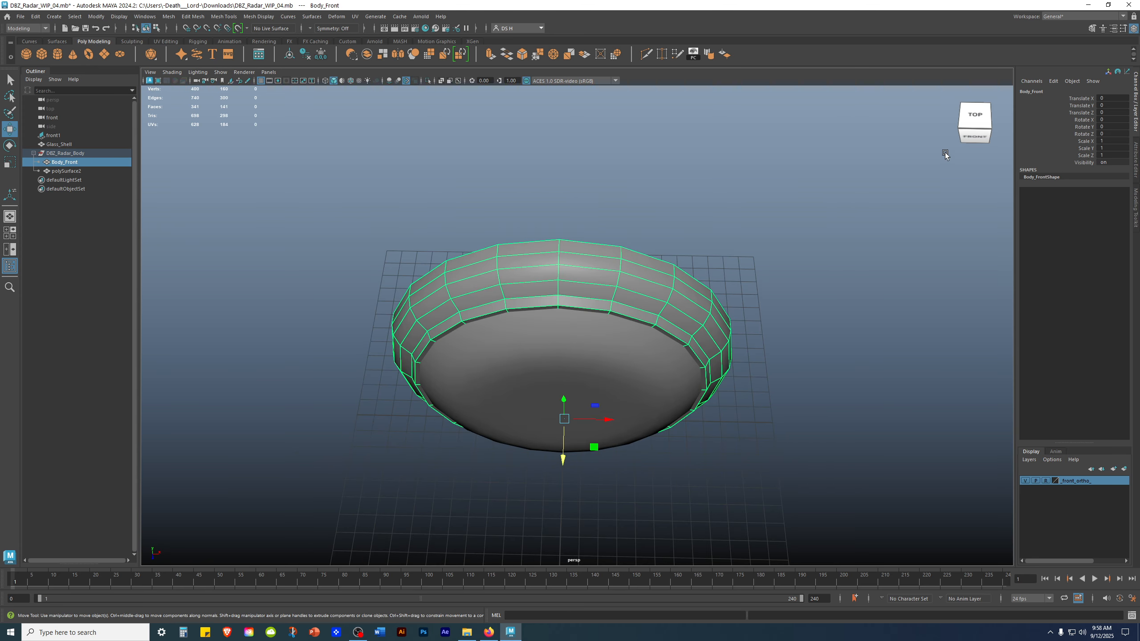
{"action": "left_click_drag", "start_coordinate": [967, 139], "coordinate": [214, 171]}
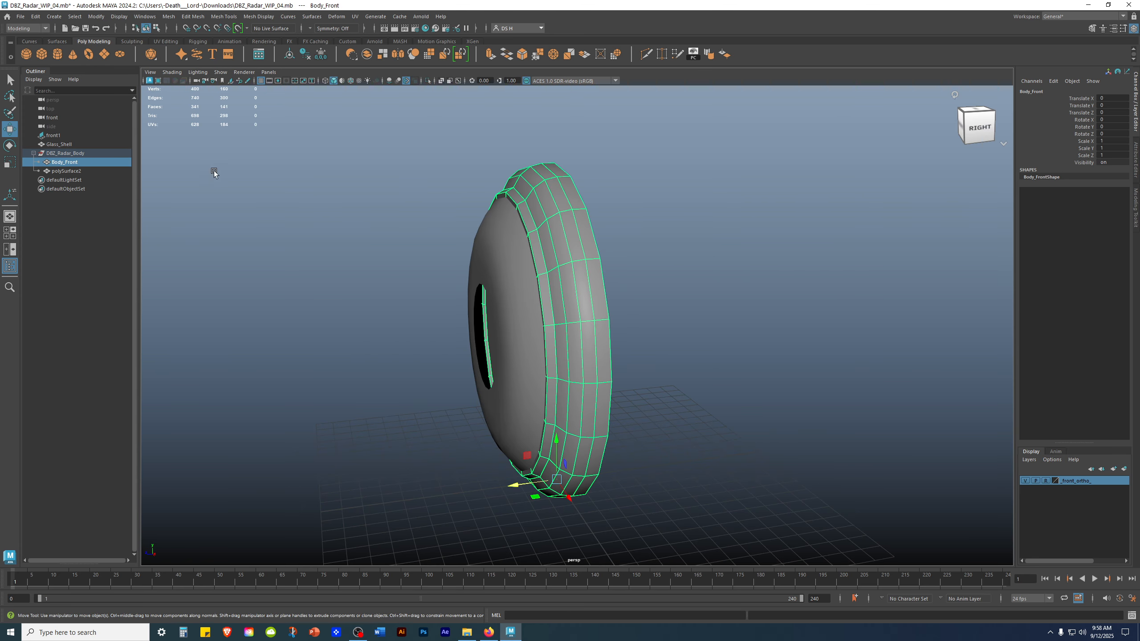
{"action": "left_click", "coordinate": [71, 170]}
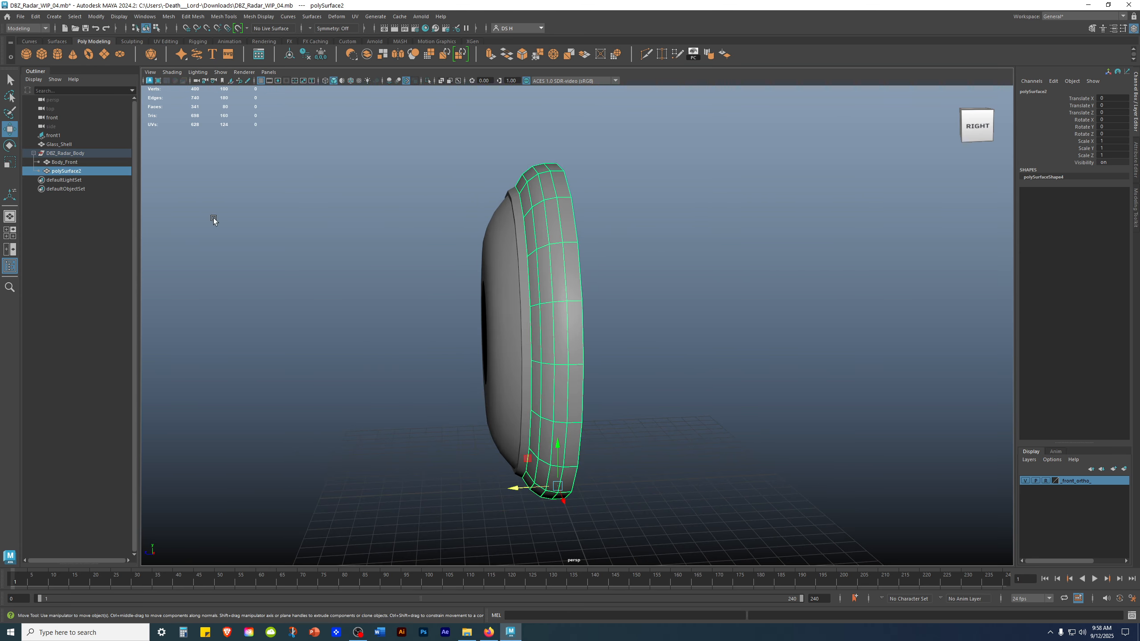
{"action": "double_click", "coordinate": [78, 173]}
{"action": "type", "text": "Body Bac"}
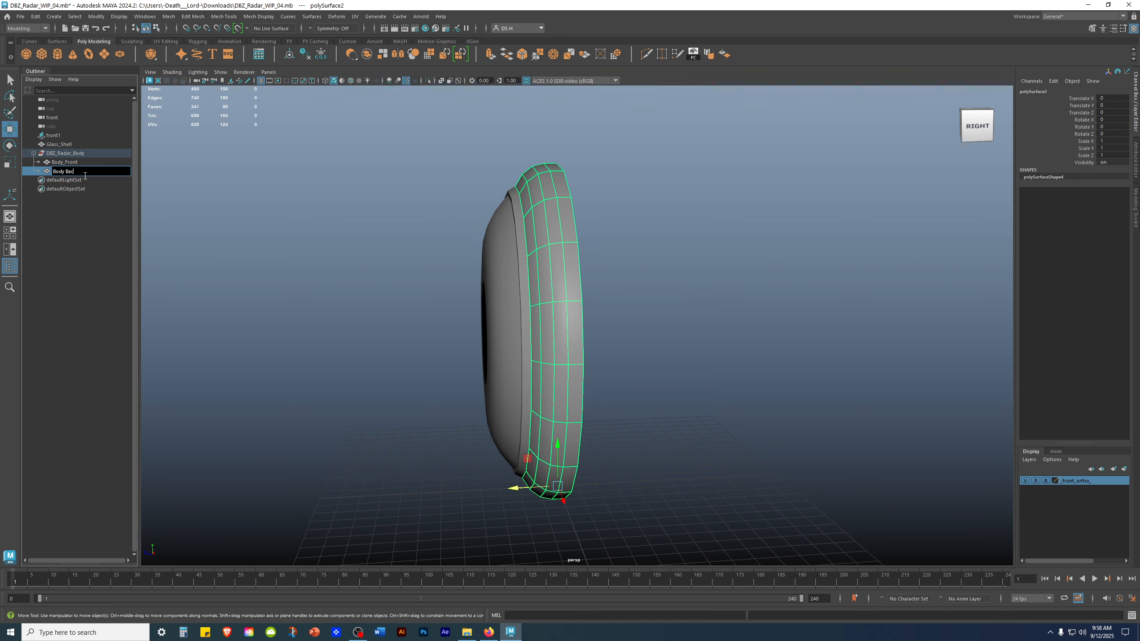
{"action": "key", "text": "Return"}
- Try moving Body_Back by its pivot at the base in the side view, and undo the move
{"action": "left_click_drag", "start_coordinate": [315, 251], "coordinate": [555, 317], "text": "alt"}
{"action": "key", "text": "space"}
{"action": "key", "text": "space"}
{"action": "middle_click_drag", "start_coordinate": [580, 385], "coordinate": [567, 285], "text": "alt"}
{"action": "right_click_drag", "start_coordinate": [567, 286], "coordinate": [675, 432], "text": "alt"}
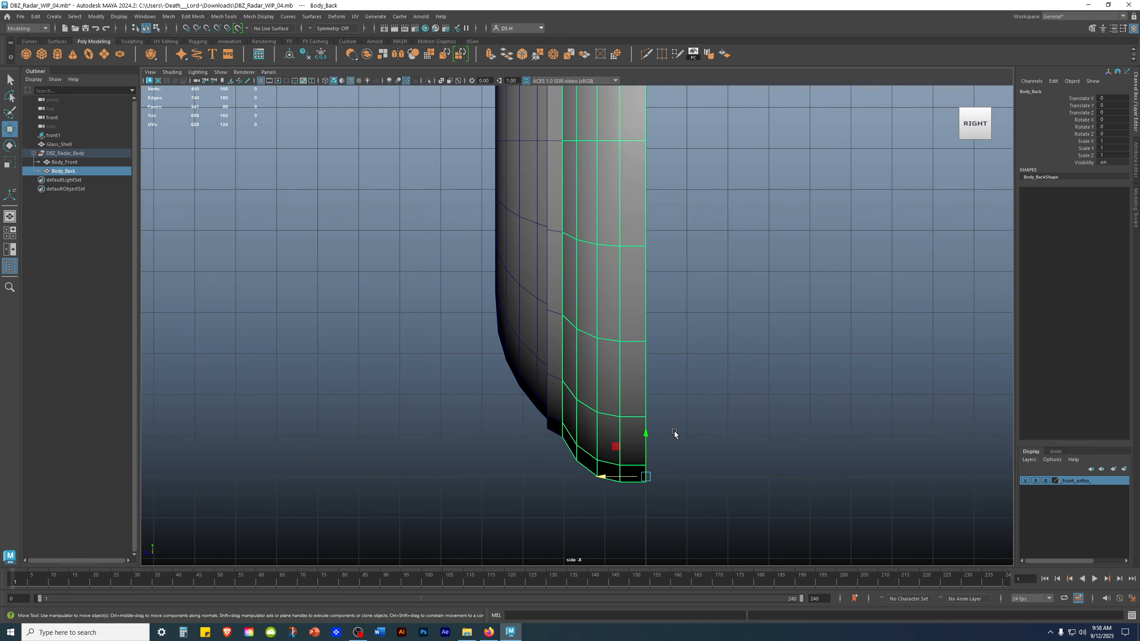
{"action": "middle_click_drag", "start_coordinate": [675, 433], "coordinate": [590, 329], "text": "alt"}
{"action": "right_click_drag", "start_coordinate": [591, 329], "coordinate": [821, 443], "text": "alt"}
{"action": "scroll", "coordinate": [820, 443], "scroll_direction": "up", "scroll_amount": 1}
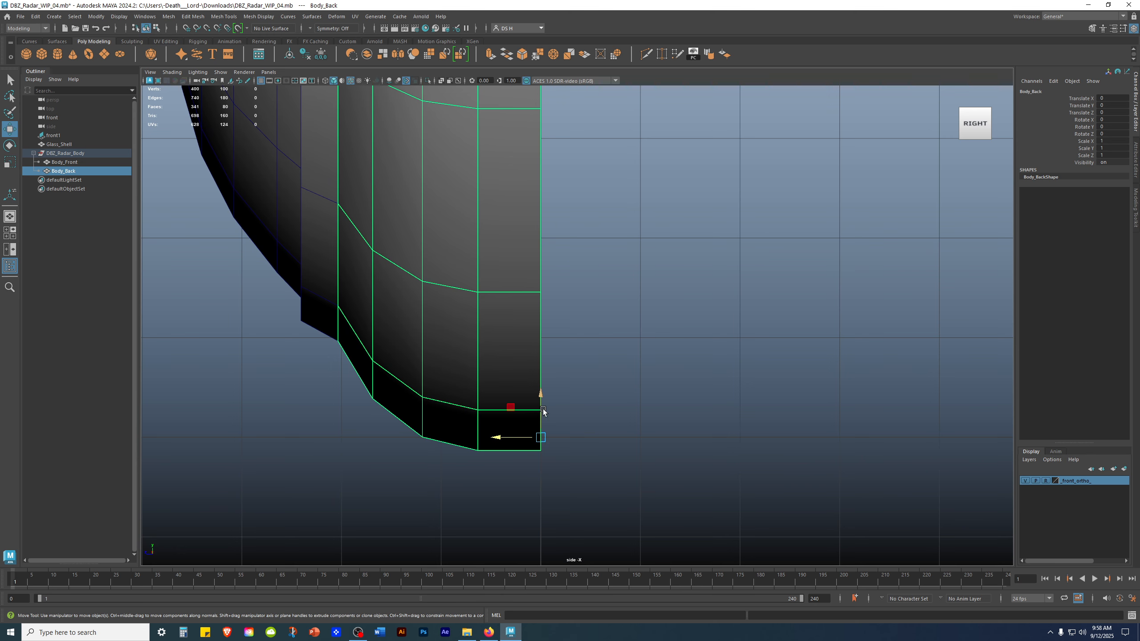
{"action": "left_click_drag", "start_coordinate": [540, 435], "coordinate": [675, 399]}
{"action": "key", "text": "ctrl+z"}
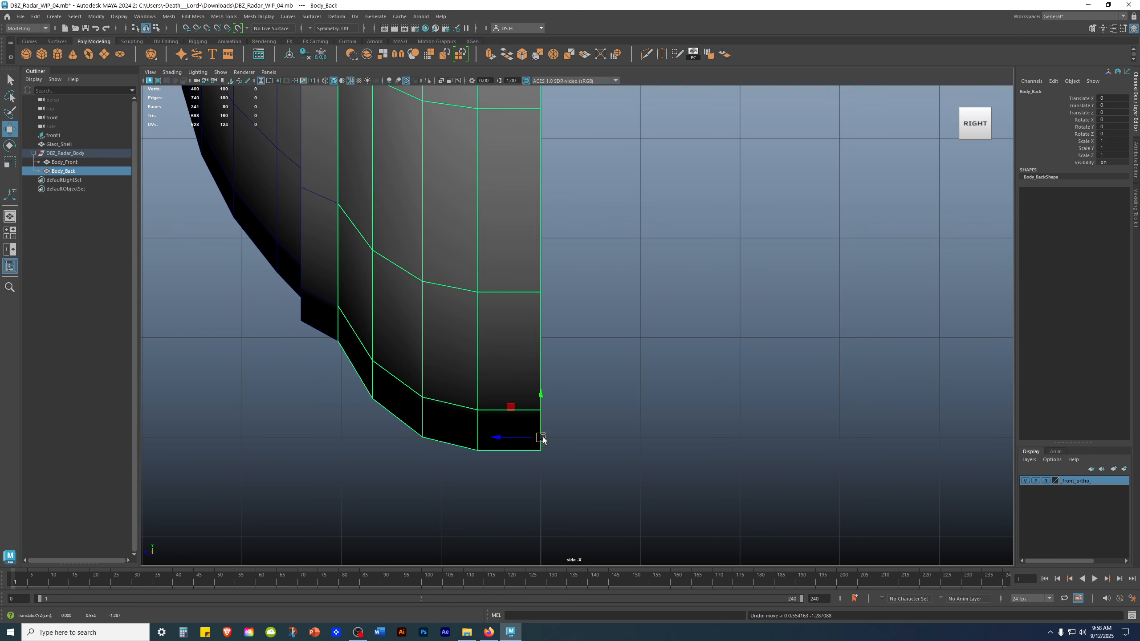
- Rotate Body_Back around its vertical axis and set Rotate Y to 180 so it forms the rear half of the body
{"action": "right_click_drag", "start_coordinate": [727, 442], "coordinate": [595, 395], "text": "alt"}
{"action": "middle_click_drag", "start_coordinate": [672, 209], "coordinate": [640, 319], "text": "alt"}
{"action": "scroll", "coordinate": [754, 362], "scroll_direction": "down", "scroll_amount": 3}
{"action": "key", "text": "e"}
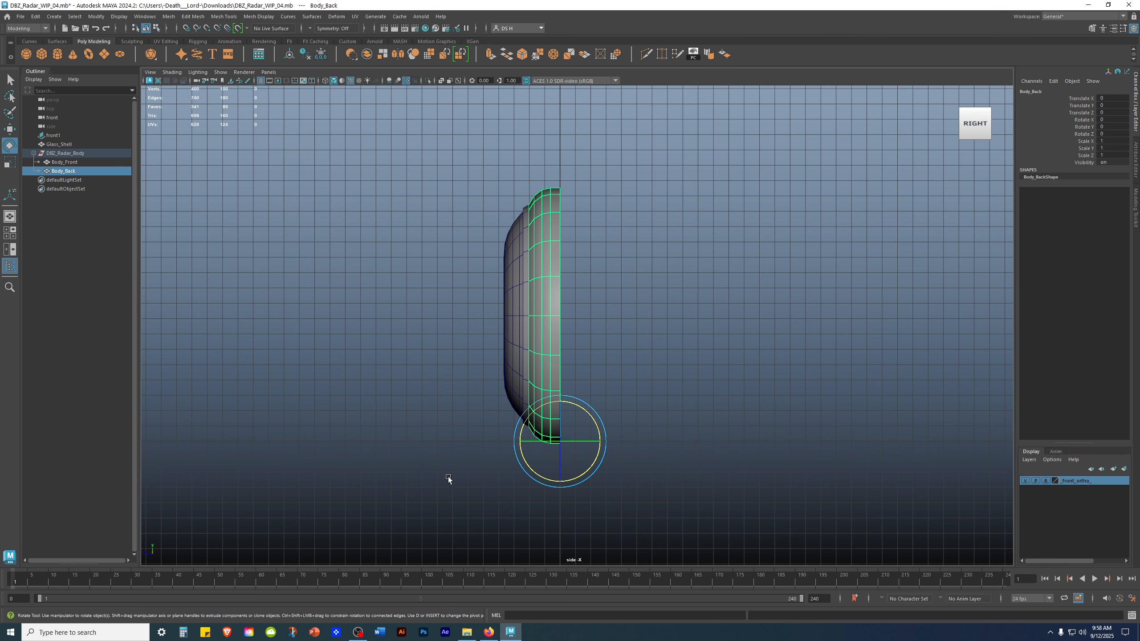
{"action": "left_click_drag", "start_coordinate": [531, 442], "coordinate": [563, 443]}
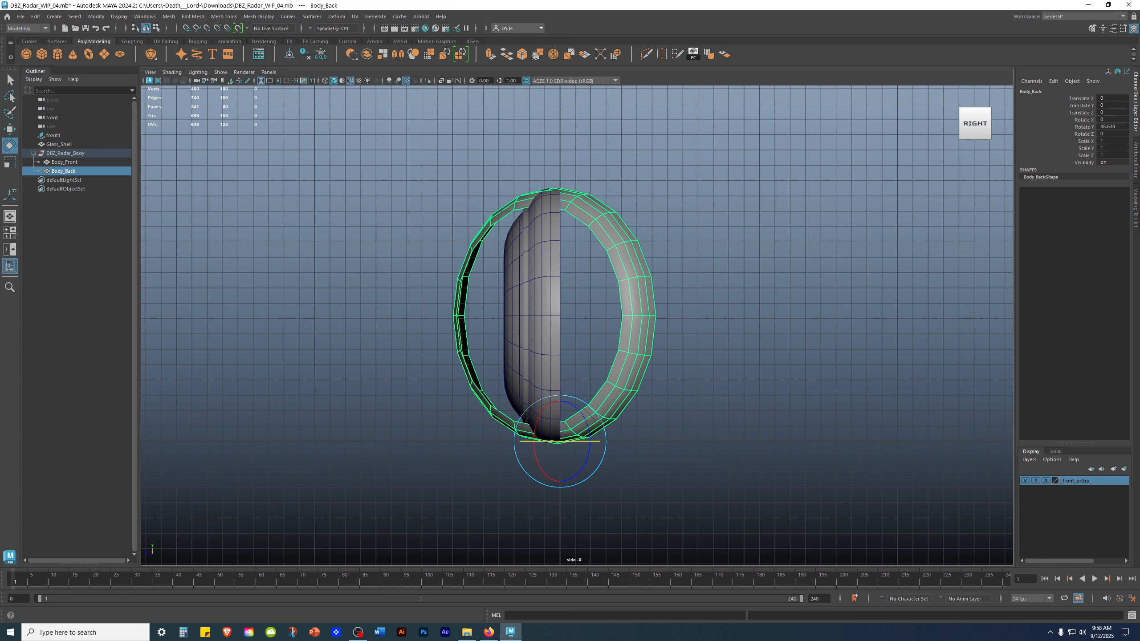
{"action": "left_click", "coordinate": [1115, 127]}
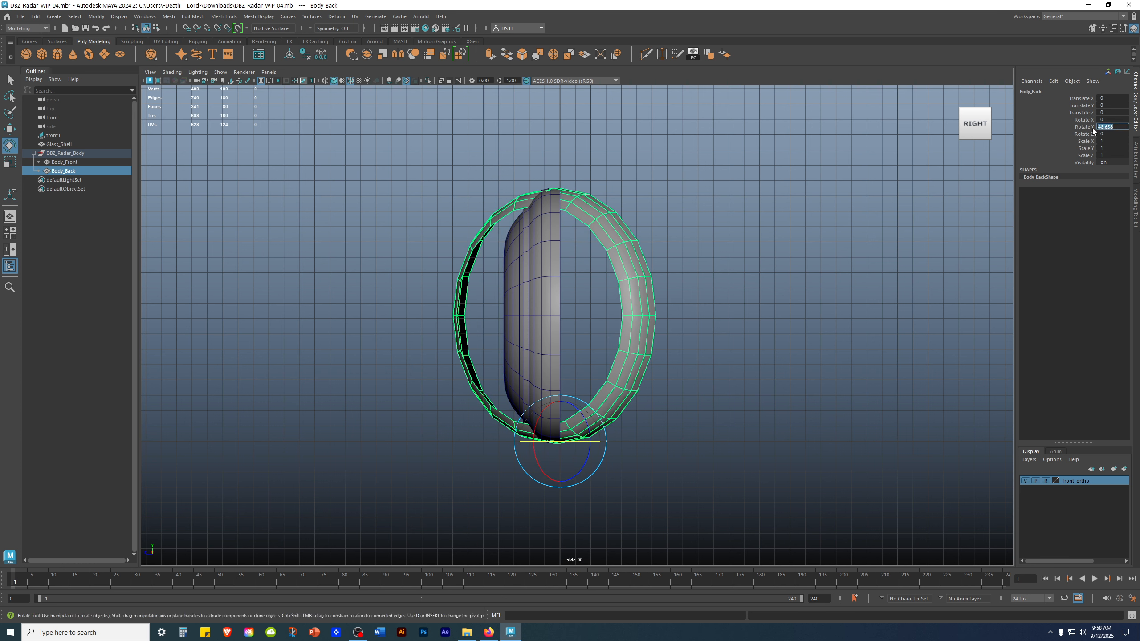
{"action": "type", "text": "90"}
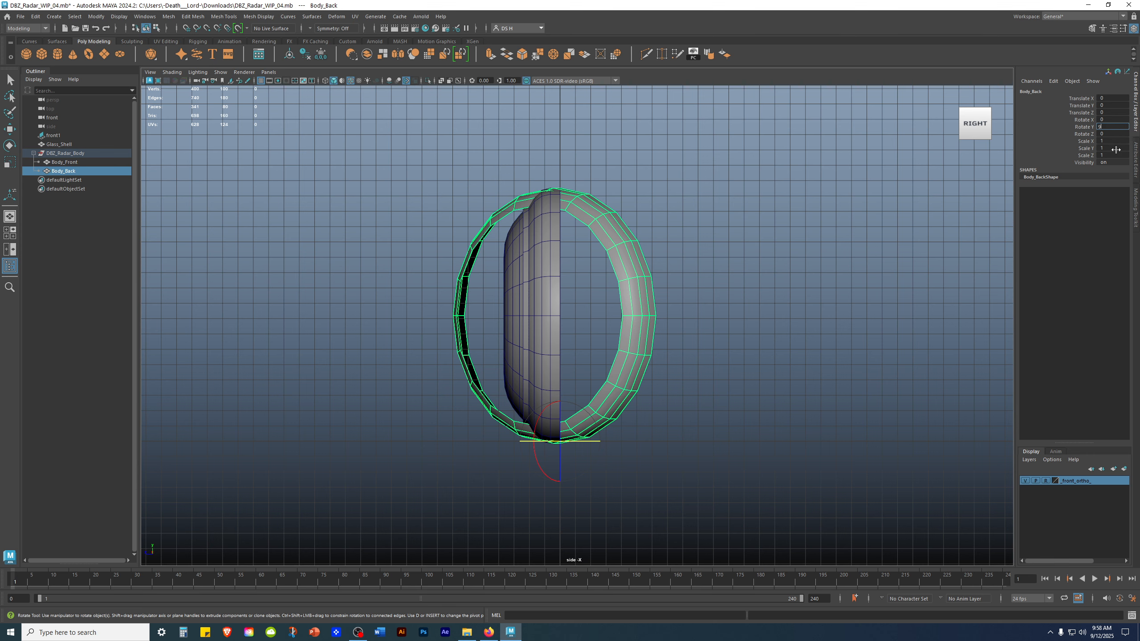
{"action": "key", "text": "Return"}
{"action": "type", "text": "180"}
{"action": "key", "text": "Return"}
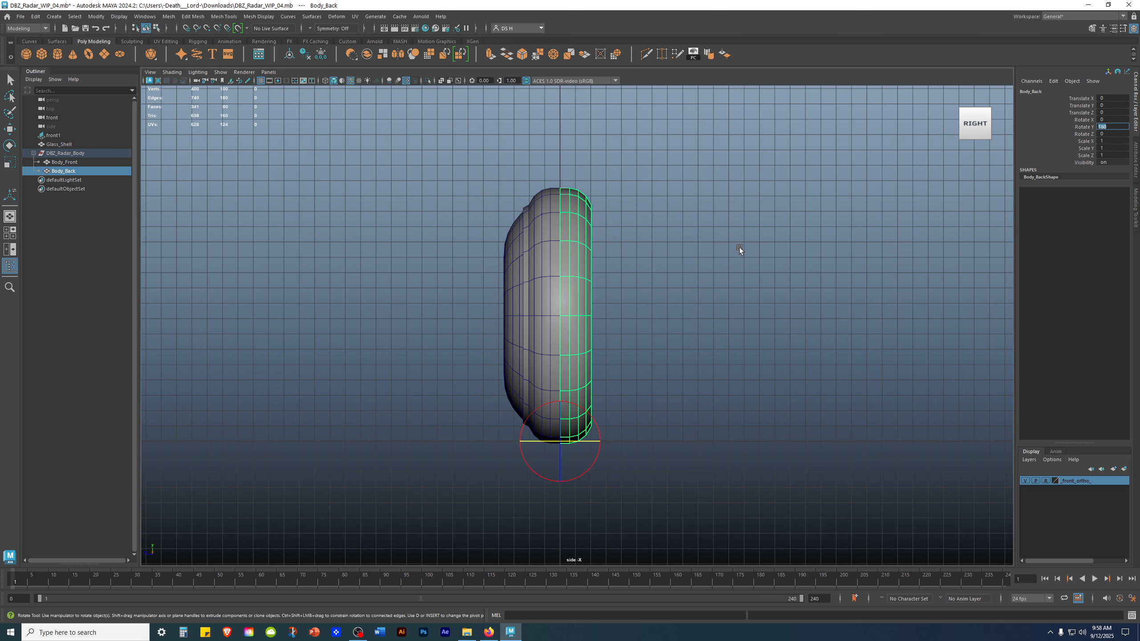
- Select Body_Front and Body_Back together and combine them into a single mesh
{"action": "left_click", "coordinate": [783, 253]}
{"action": "left_click_drag", "start_coordinate": [745, 132], "coordinate": [610, 233], "text": "alt"}
{"action": "left_click_drag", "start_coordinate": [529, 260], "coordinate": [607, 220], "text": "alt"}
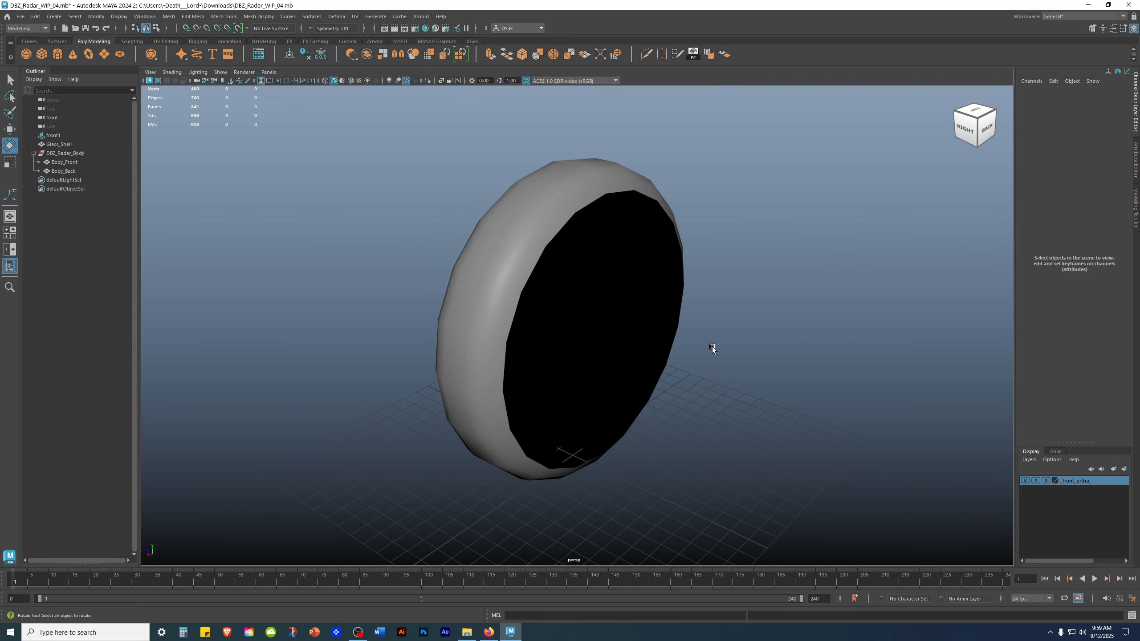
{"action": "left_click_drag", "start_coordinate": [738, 309], "coordinate": [797, 303], "text": "alt"}
{"action": "left_click", "coordinate": [556, 221]}
{"action": "left_click", "coordinate": [556, 221], "text": "shift"}
{"action": "key", "text": "w"}
{"action": "left_click_drag", "start_coordinate": [845, 310], "coordinate": [756, 219], "text": "alt"}
{"action": "key", "text": "ctrl+1"}
{"action": "key", "text": "ctrl+1"}
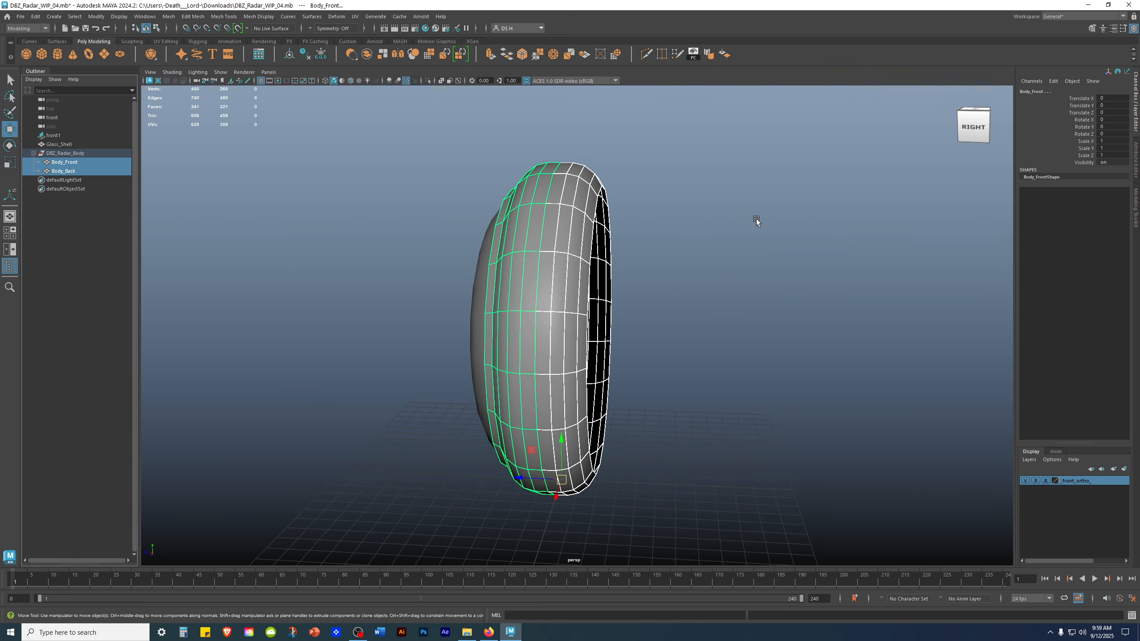
{"action": "right_click", "coordinate": [756, 219], "text": "shift"}
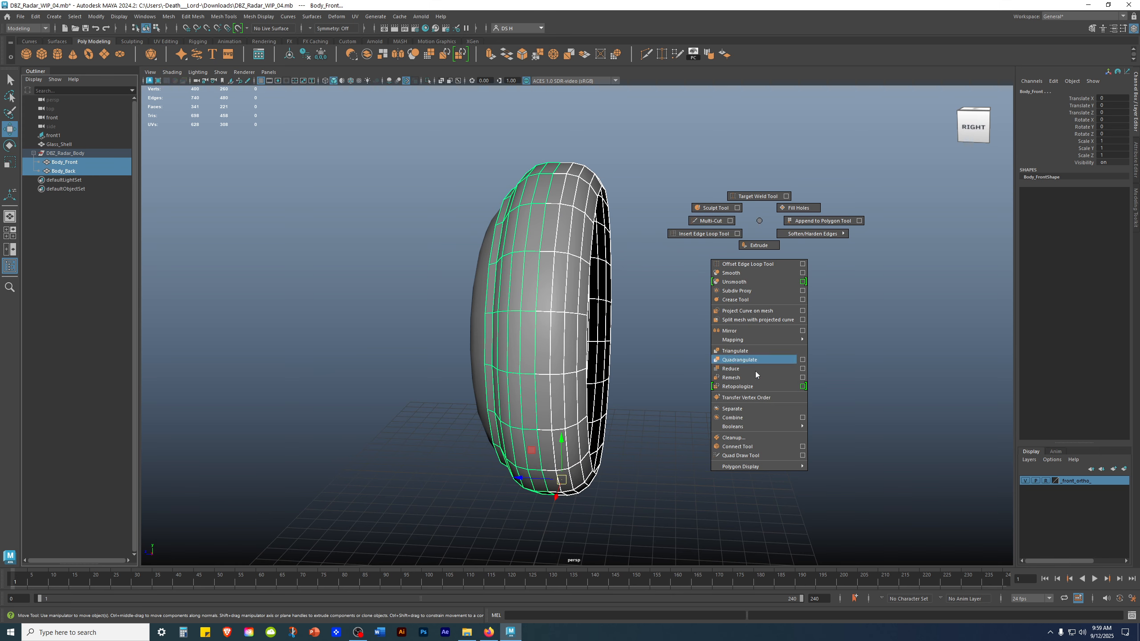
{"action": "left_click", "coordinate": [745, 418]}
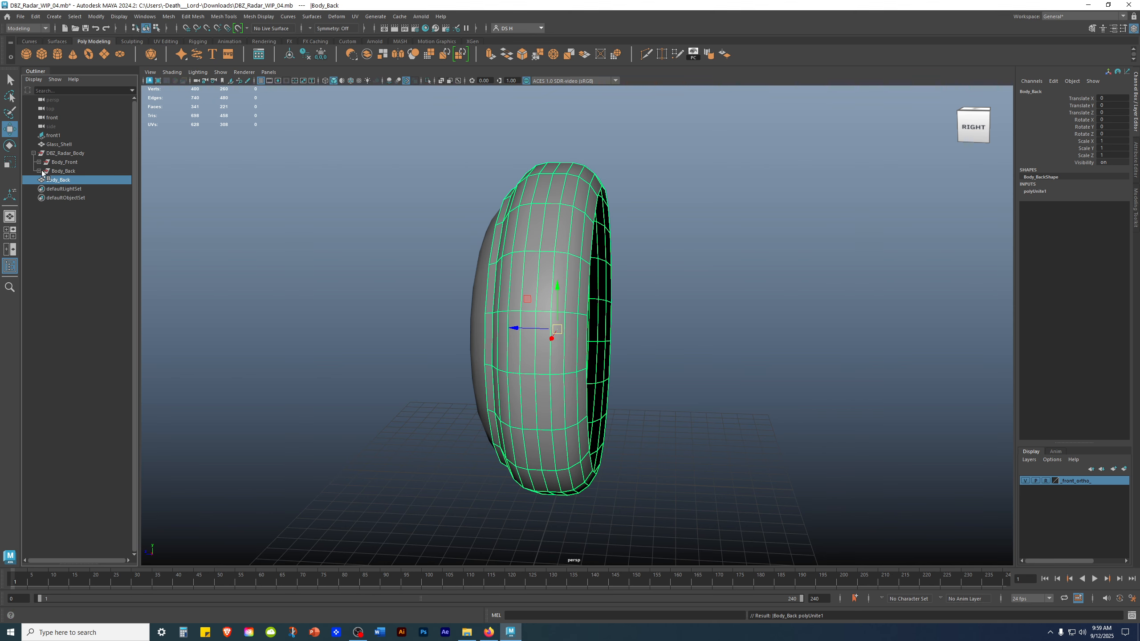
- Select the combined body and Glass_Shell and delete their construction history to clear the leftover group nodes
{"action": "left_click", "coordinate": [346, 217]}
{"action": "left_click_drag", "start_coordinate": [340, 133], "coordinate": [960, 512]}
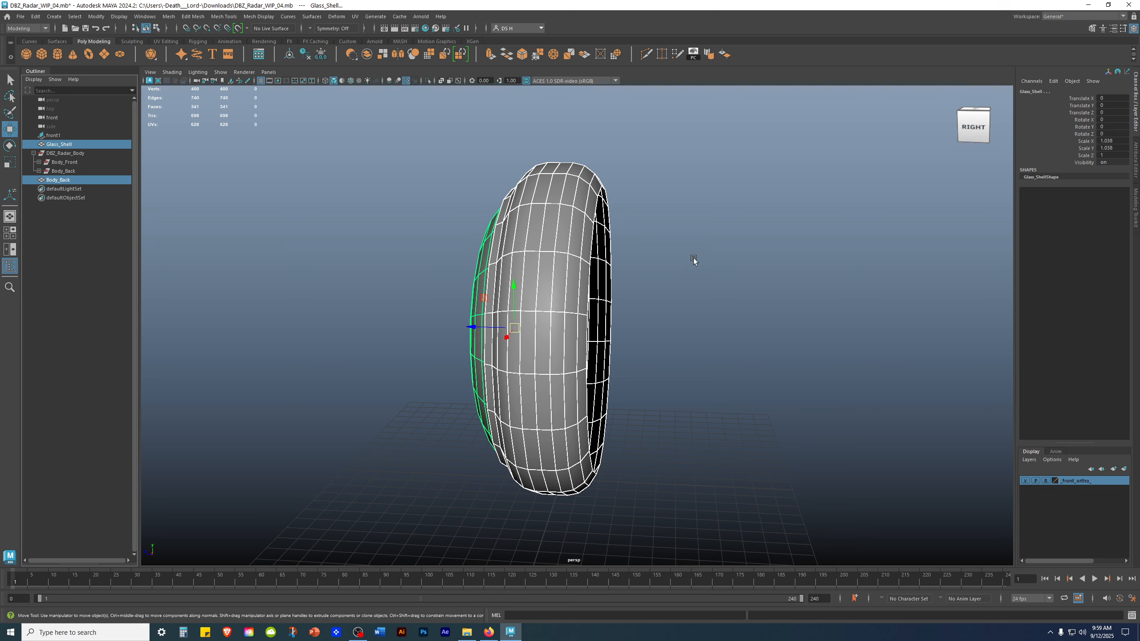
{"action": "left_click", "coordinate": [306, 55]}
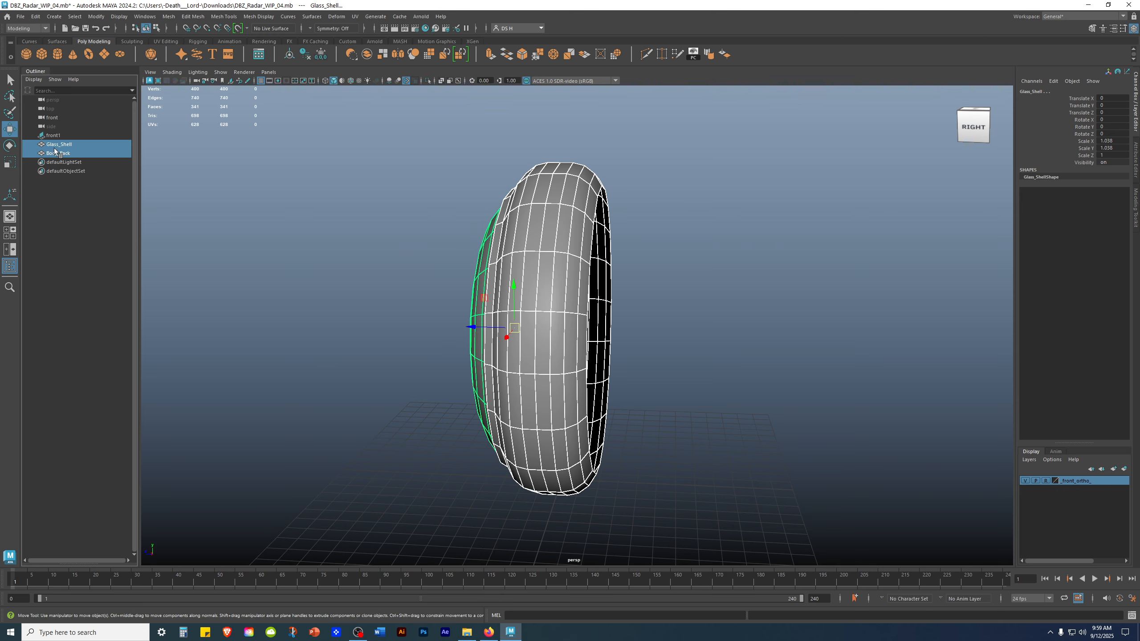
{"action": "left_click", "coordinate": [282, 214]}
- Try moving the combined body along its depth axis as a test, and undo the move
{"action": "left_click_drag", "start_coordinate": [623, 321], "coordinate": [586, 249], "text": "alt"}
{"action": "left_click", "coordinate": [624, 252]}
{"action": "left_click_drag", "start_coordinate": [517, 330], "coordinate": [642, 330]}
{"action": "key", "text": "ctrl+z"}
{"action": "key", "text": "ctrl+z"}
{"action": "key", "text": "ctrl+z"}
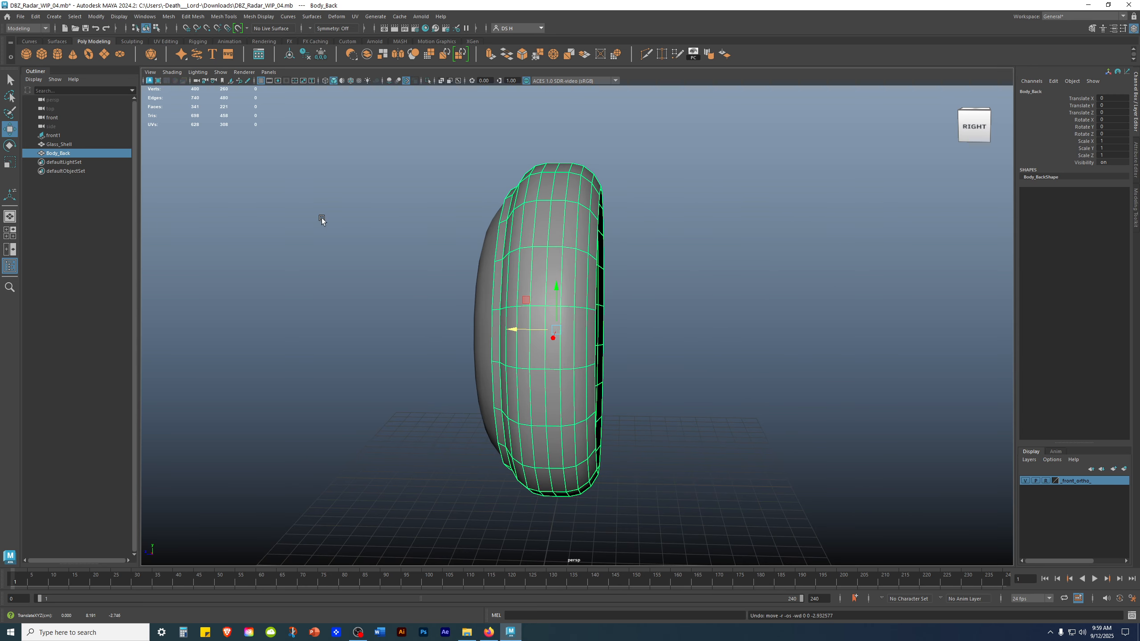
- Rename the combined Body_Back mesh to DBZ_Watch_Body
{"action": "left_click", "coordinate": [80, 264]}
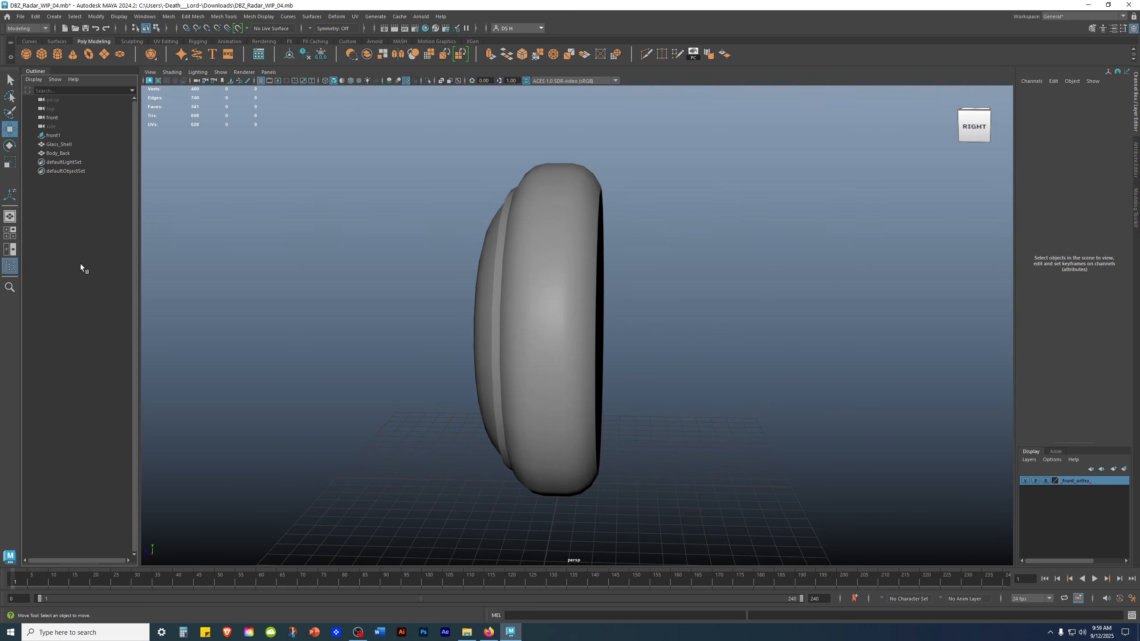
{"action": "double_click", "coordinate": [69, 154]}
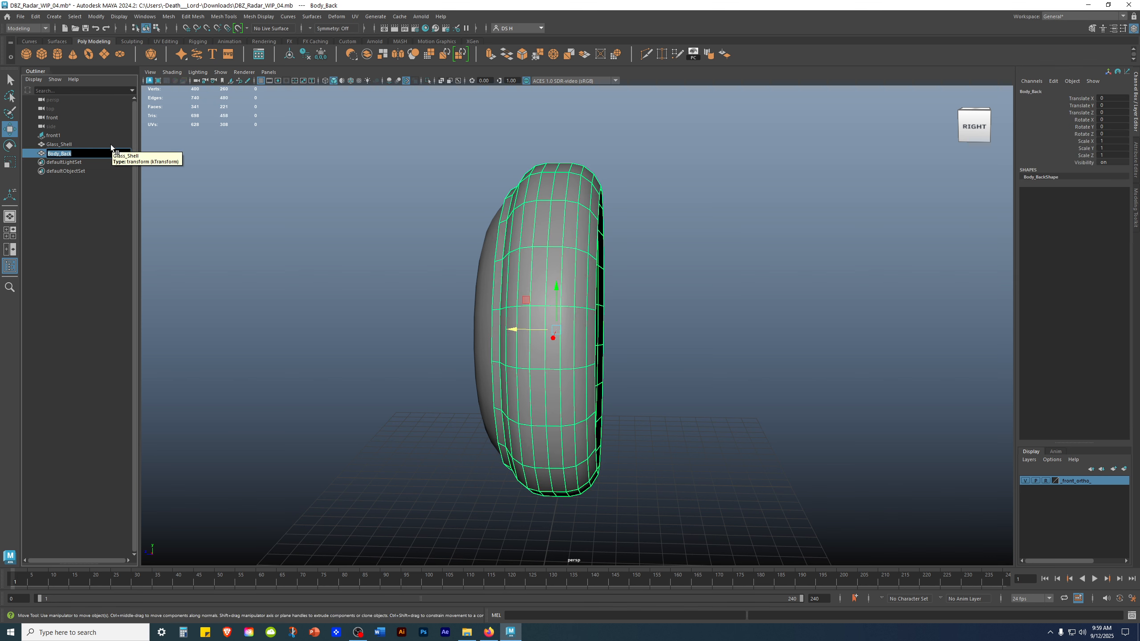
{"action": "type", "text": "DBZ Watch Body"}
{"action": "key", "text": "Return"}
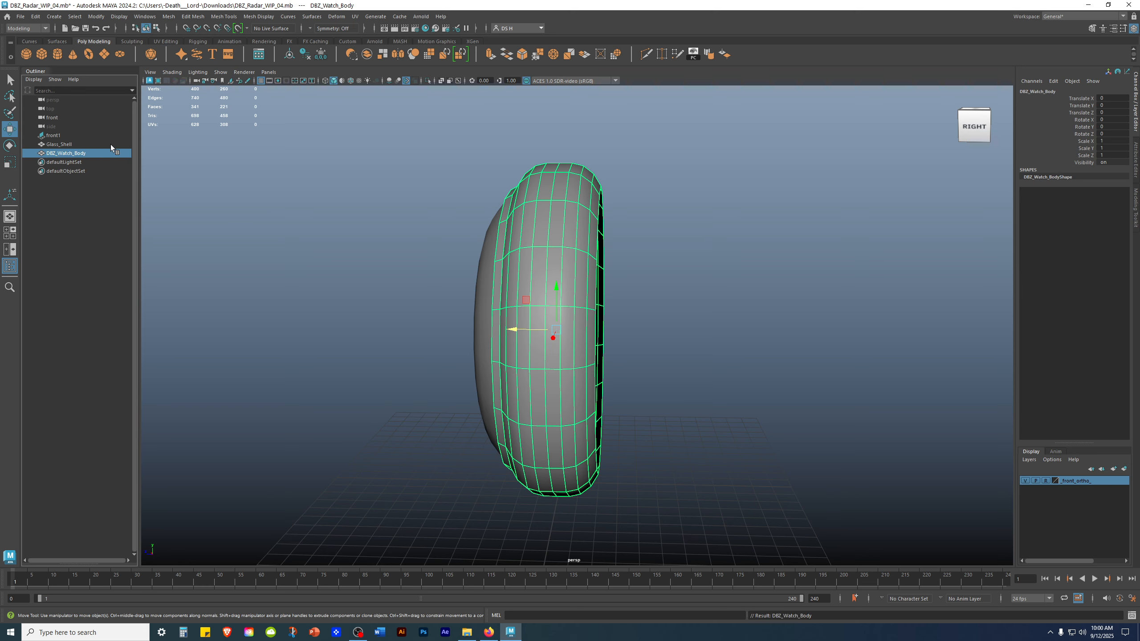
- Switch DBZ_Watch_Body to component mode so its vertices can be edited
{"action": "left_click_drag", "start_coordinate": [634, 314], "coordinate": [682, 313], "text": "alt"}
{"action": "right_click_drag", "start_coordinate": [558, 171], "coordinate": [33, 162]}
{"action": "right_click_drag", "start_coordinate": [366, 200], "coordinate": [293, 193], "text": "alt"}
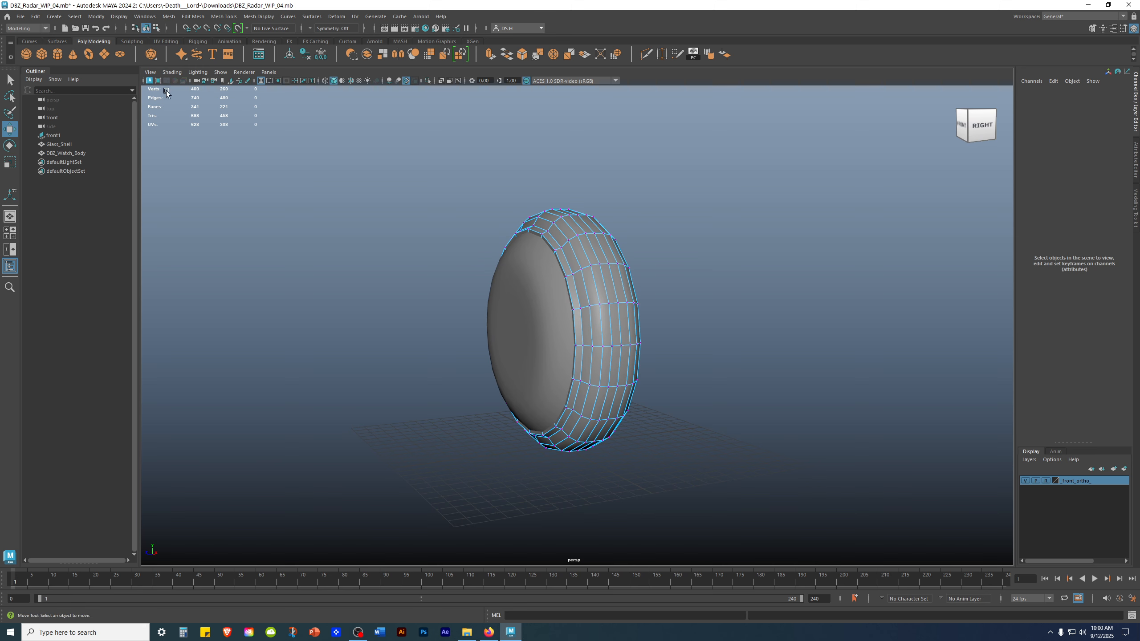
- Add the Poly Count heads-up display command to the Poly Modeling shelf as a shortcut
{"action": "left_click", "coordinate": [118, 17]}
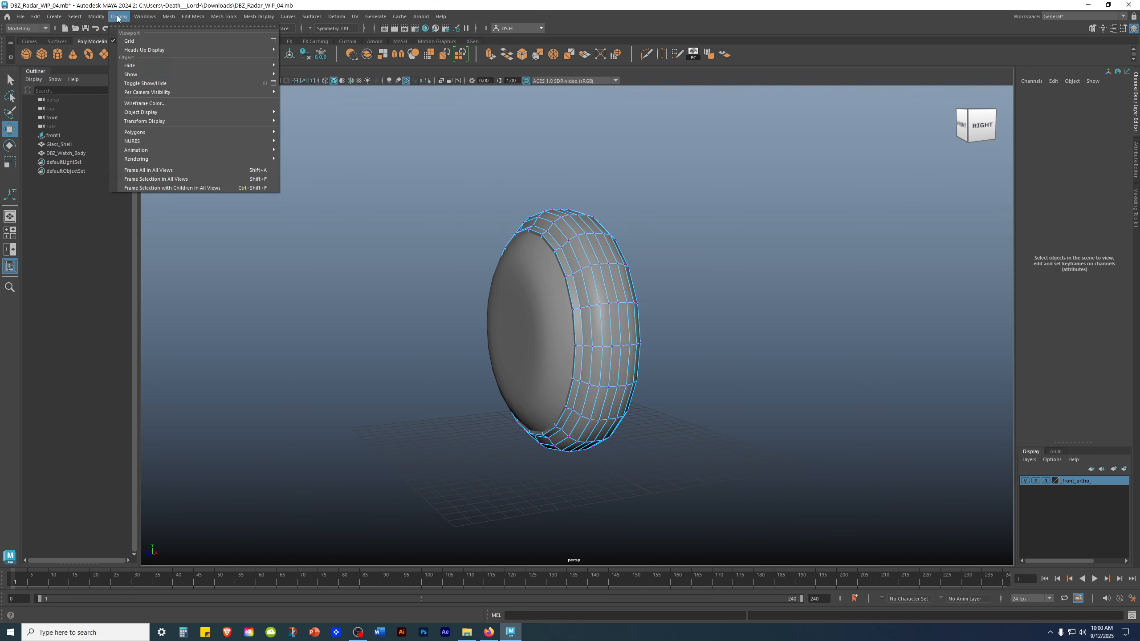
{"action": "mouse_move", "coordinate": [143, 50]}
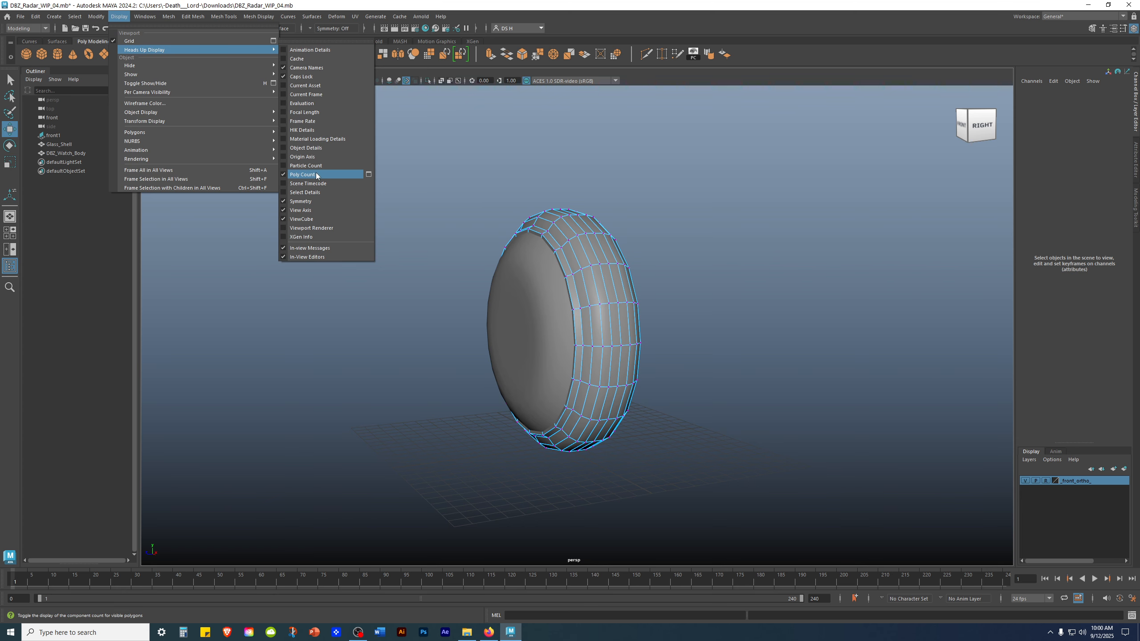
{"action": "left_click", "coordinate": [339, 173], "text": "ctrl+shift"}
{"action": "left_click", "coordinate": [787, 31]}
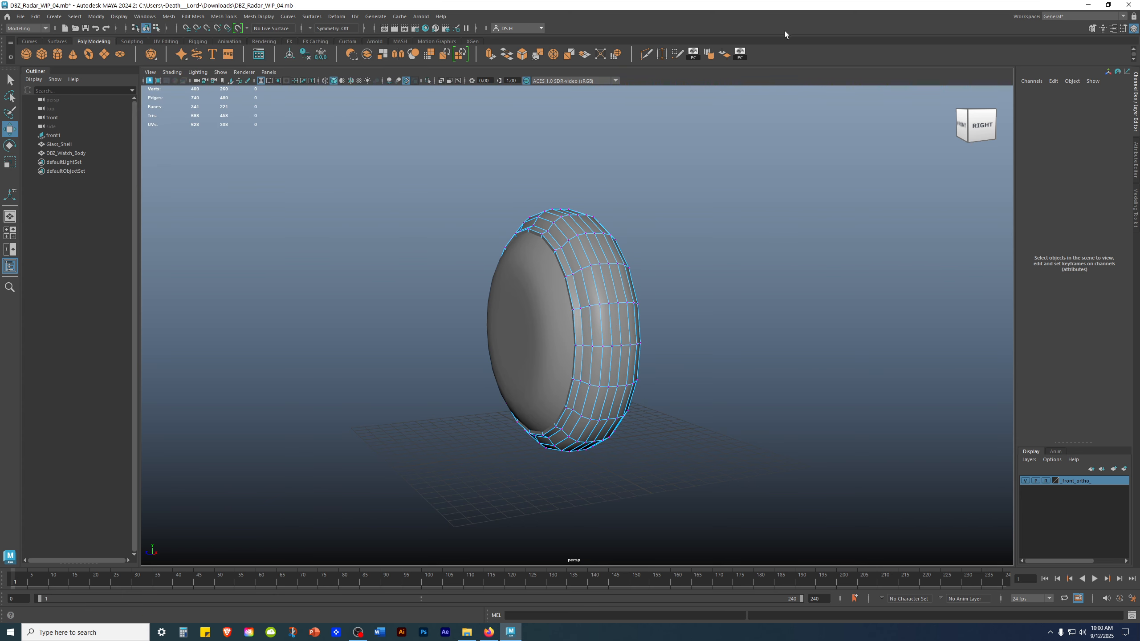